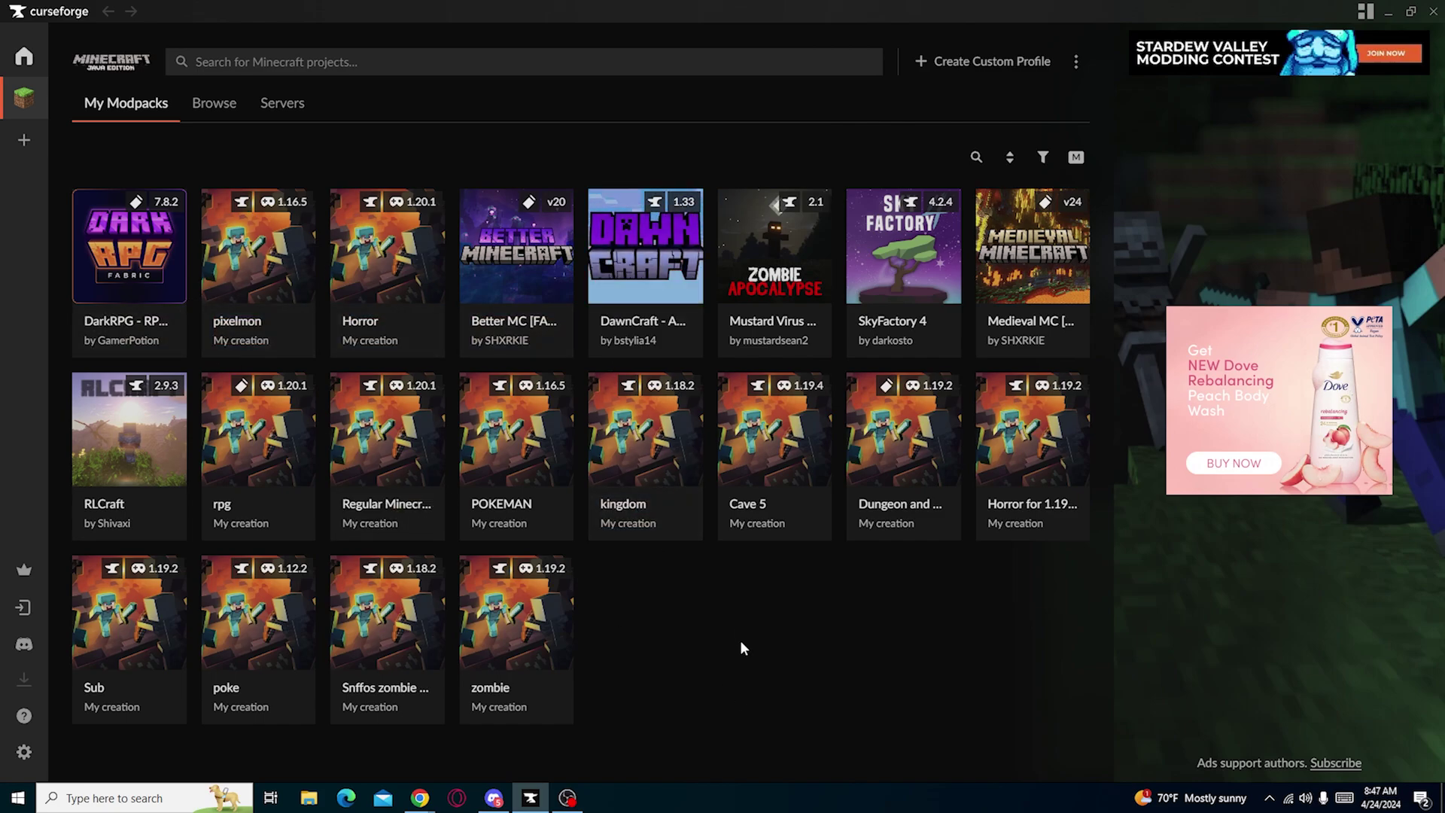
Check the DawnCraft modpack's Shaders tab, which lists two shaders, then return to My Modpacks.
mouse_move(644, 238)
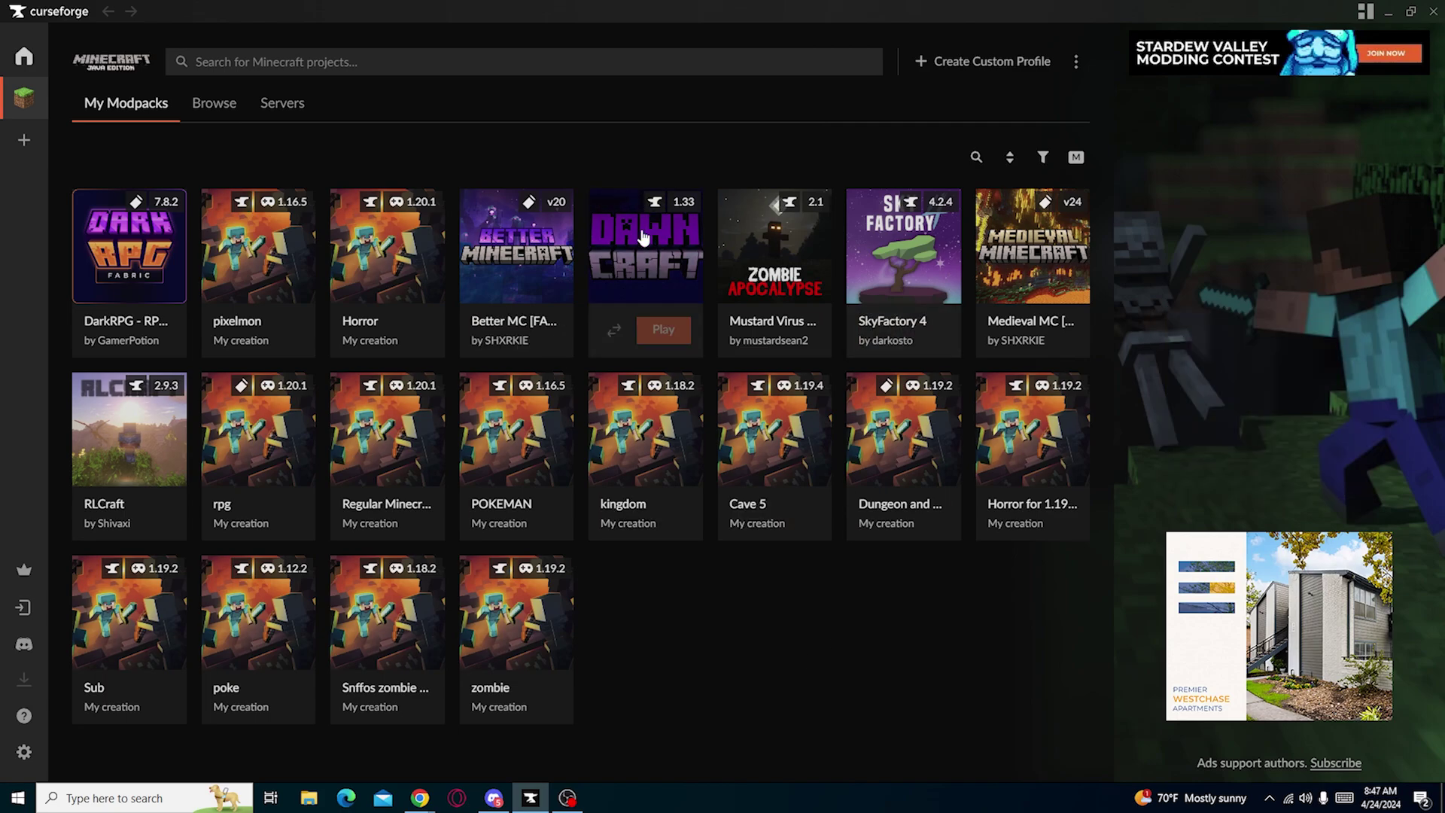
mouse_move(865, 281)
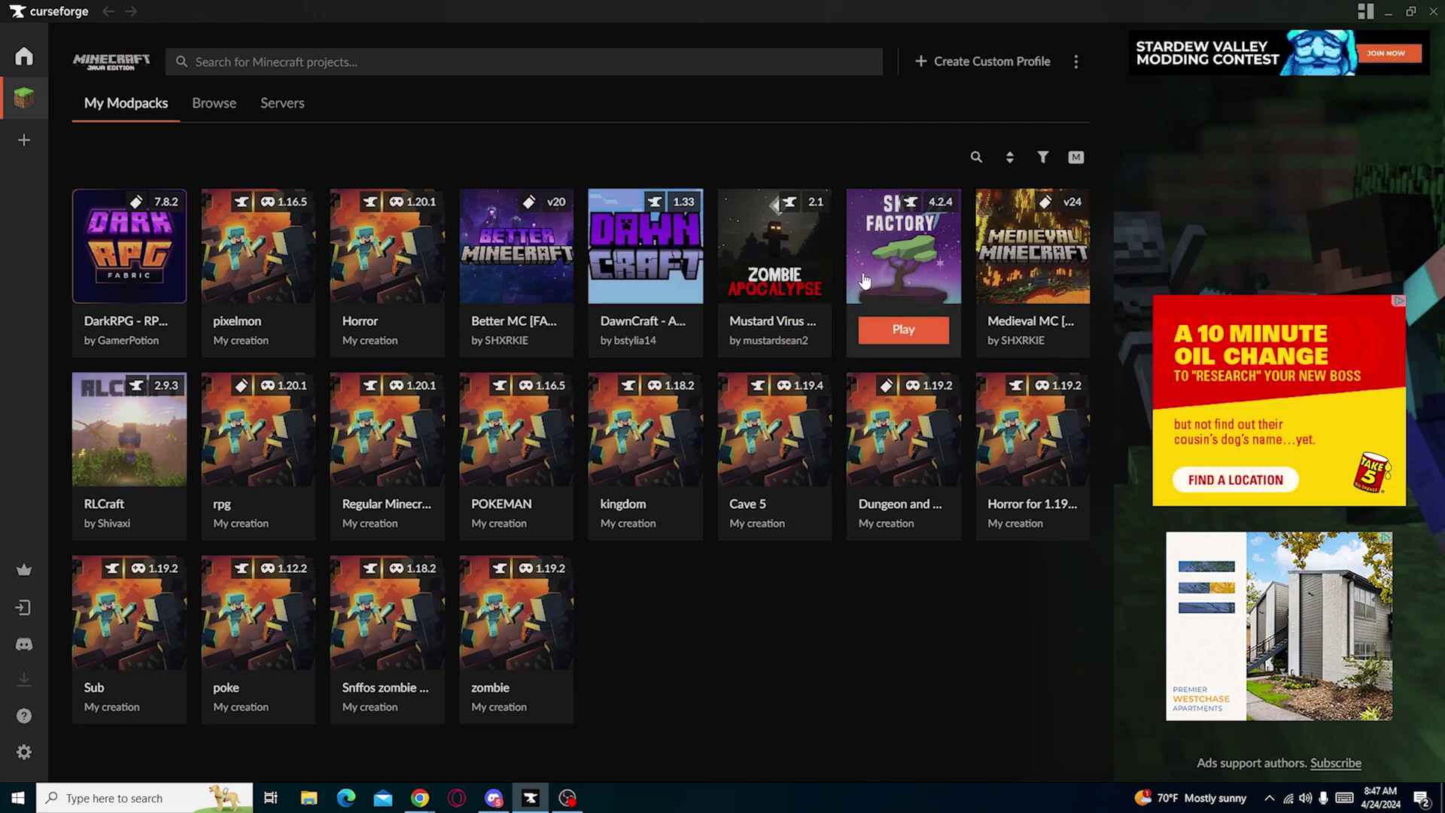
mouse_move(613, 316)
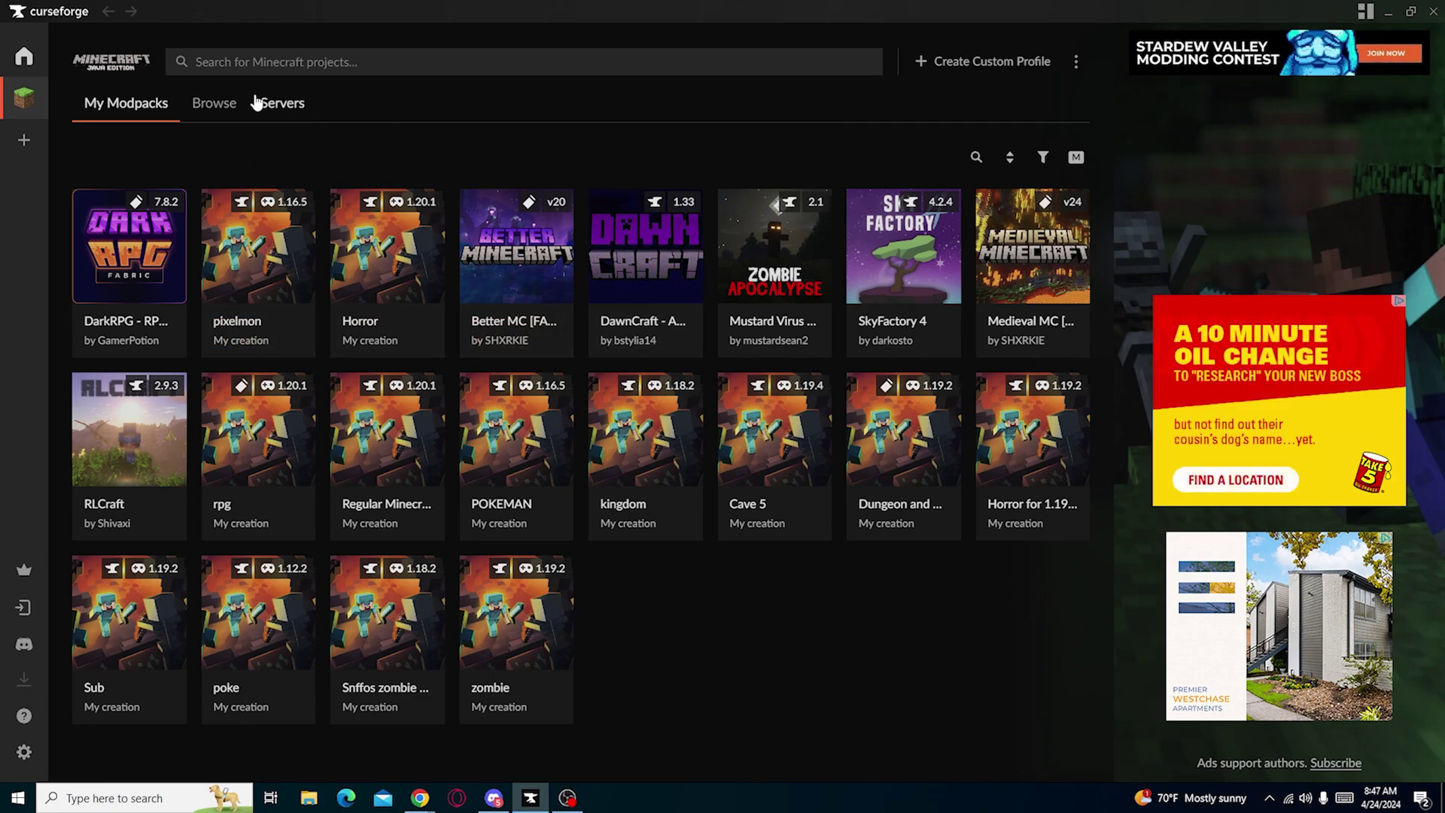
mouse_move(657, 261)
left_click(629, 264)
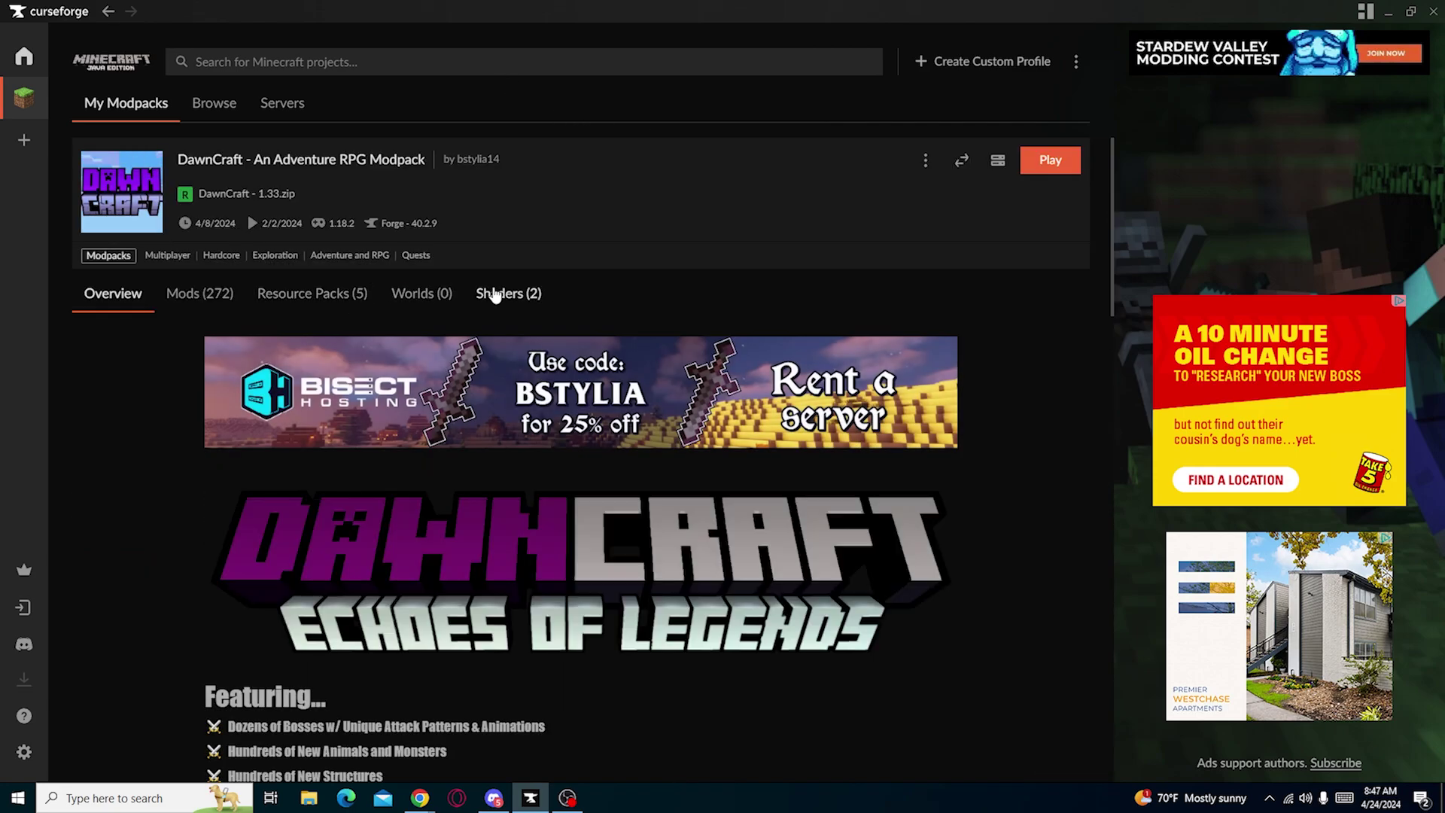
left_click(495, 293)
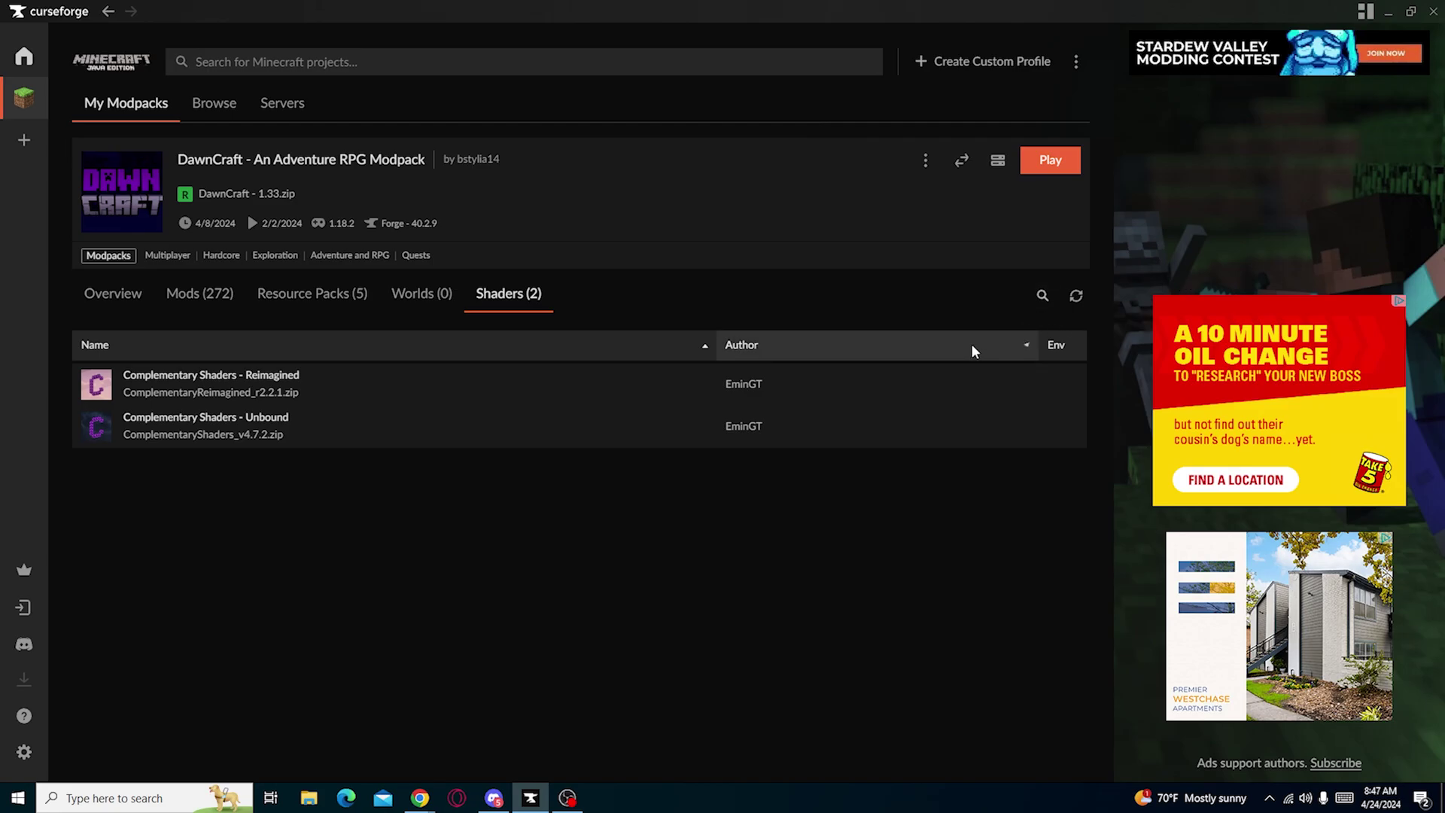
left_click(126, 106)
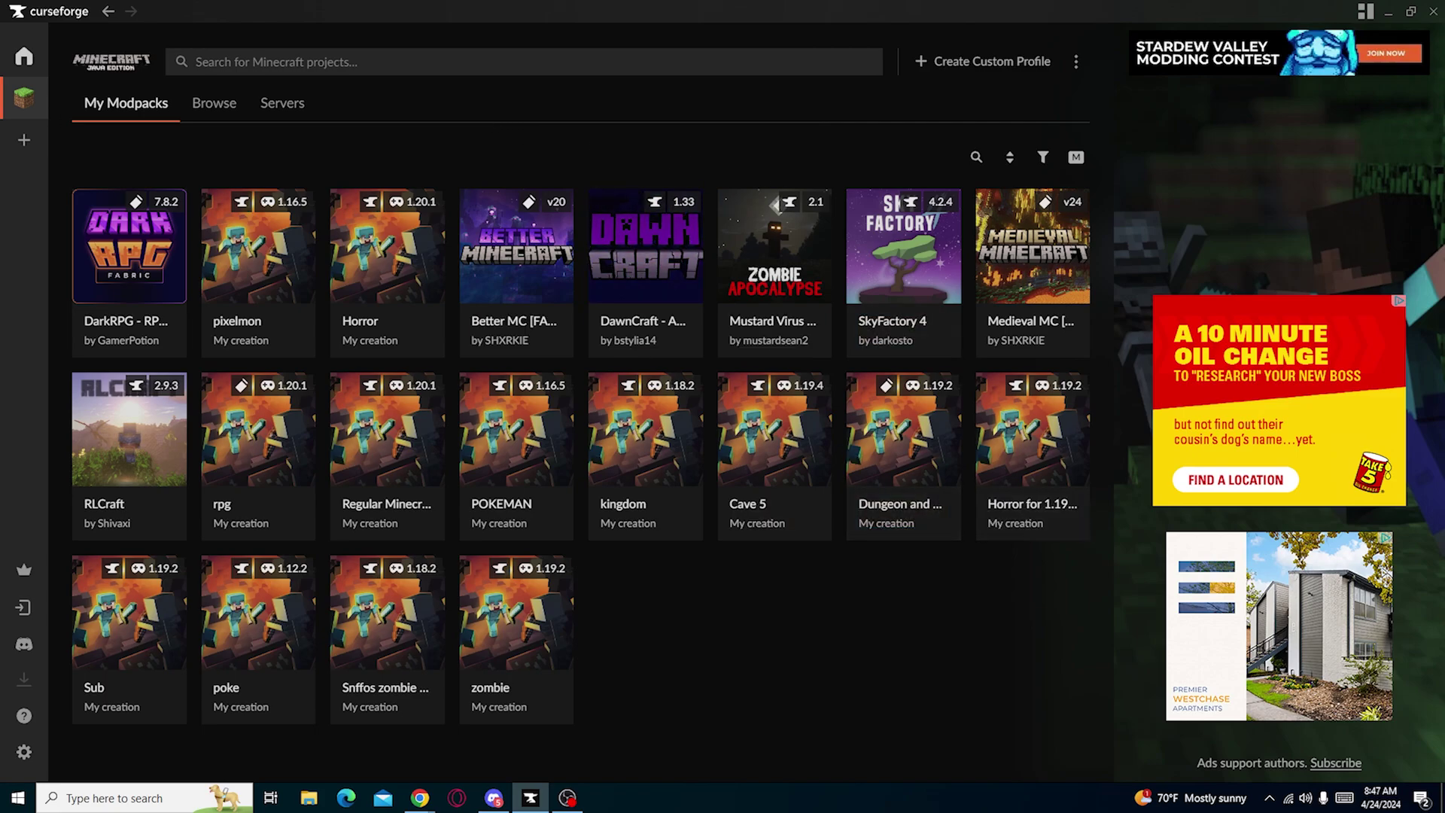
Install The Pixelmon Modpack 9.1.11 from Browse and open its overview page.
left_click(203, 110)
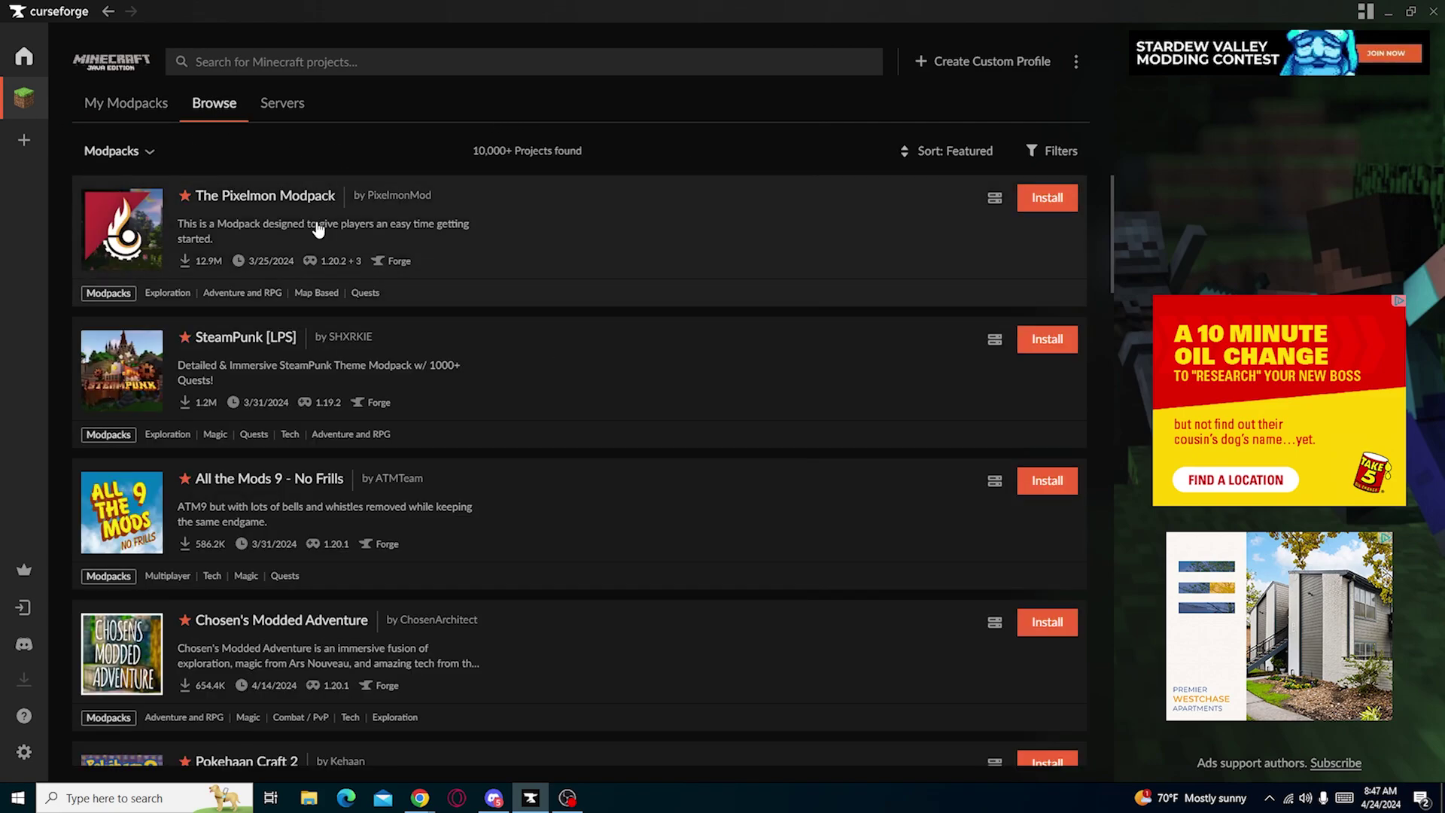
left_click(1048, 202)
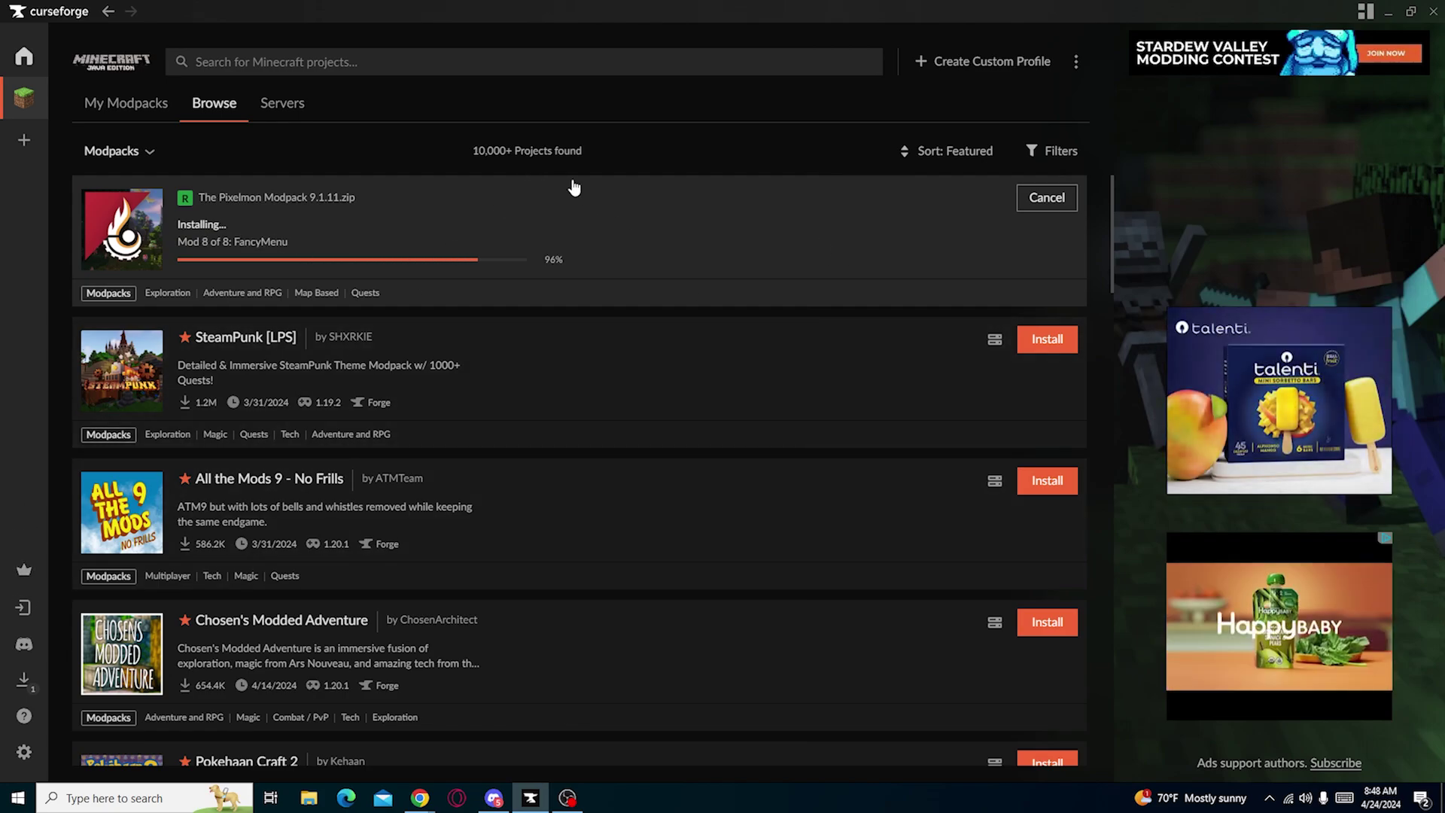
left_click(105, 104)
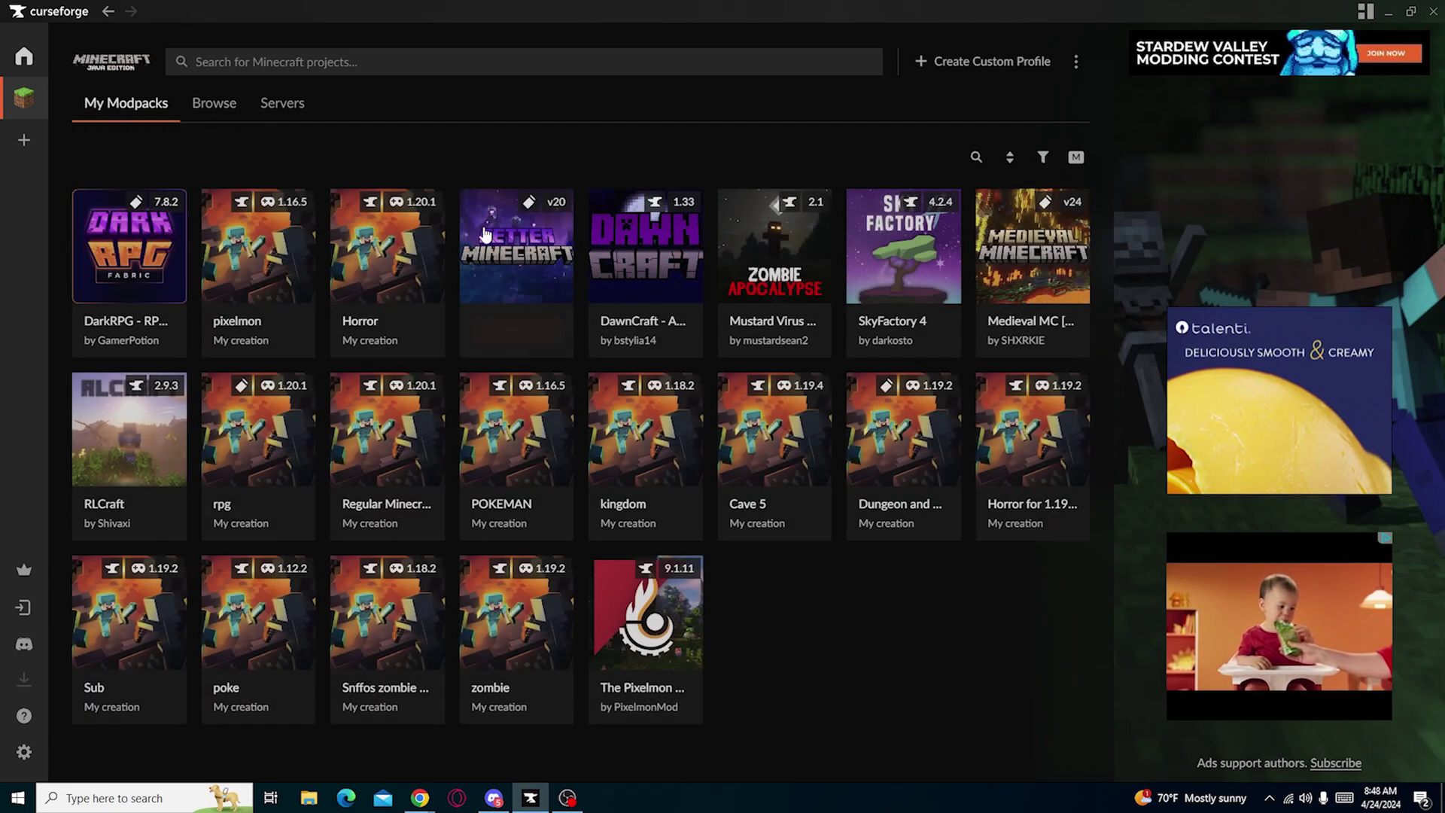
left_click(646, 625)
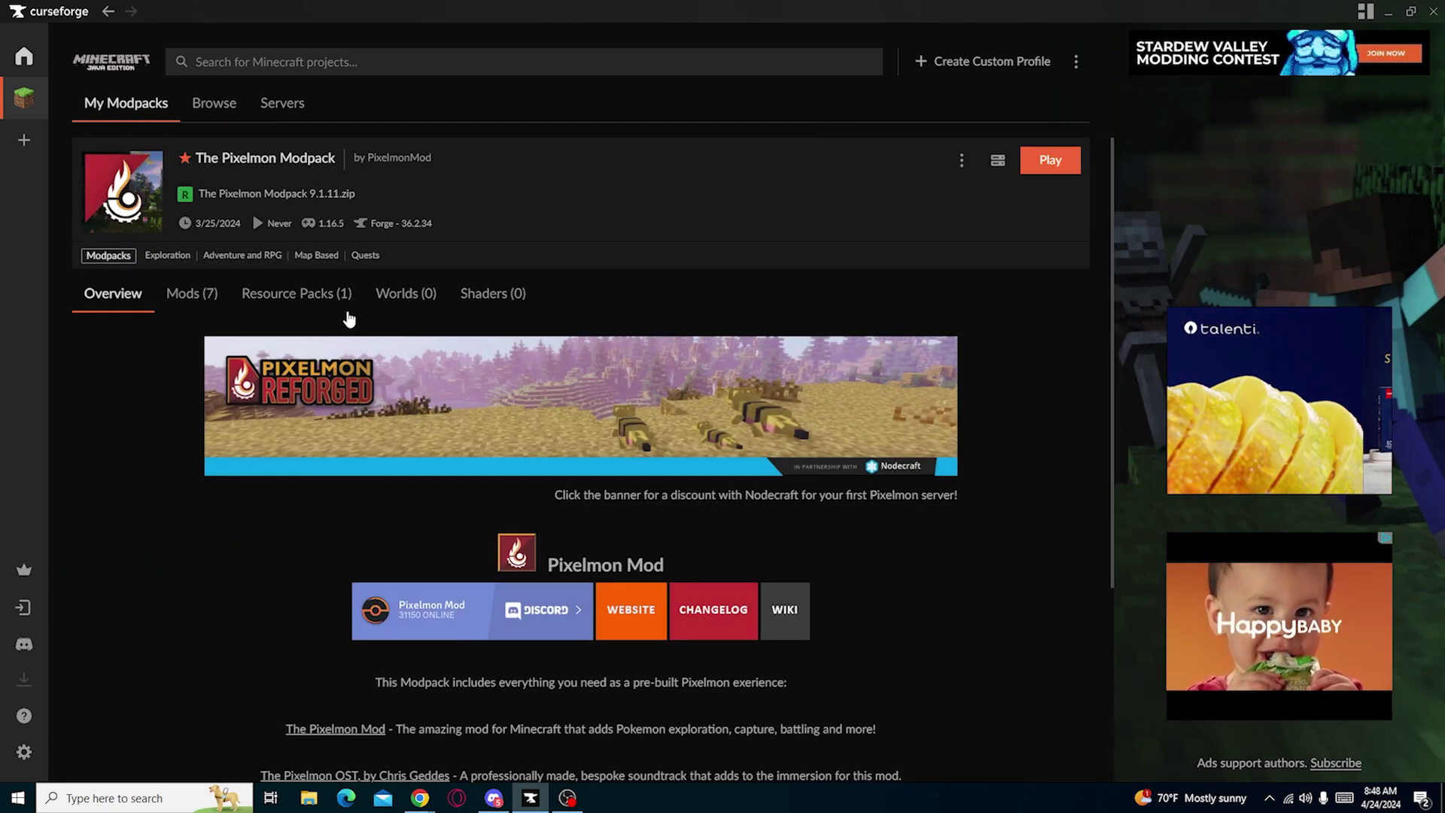
scroll(904, 339, "down", 2)
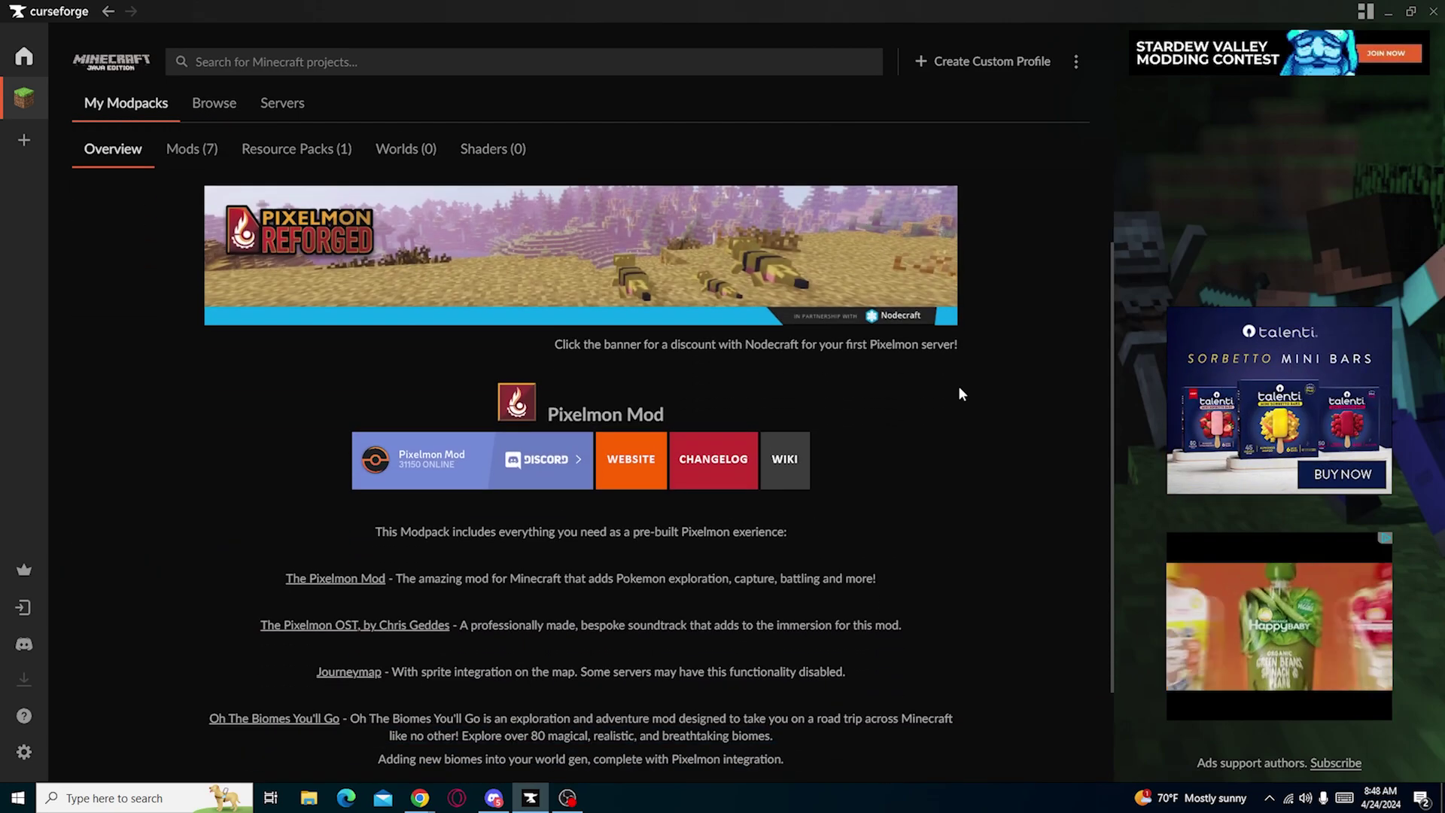
scroll(959, 386, "up", 2)
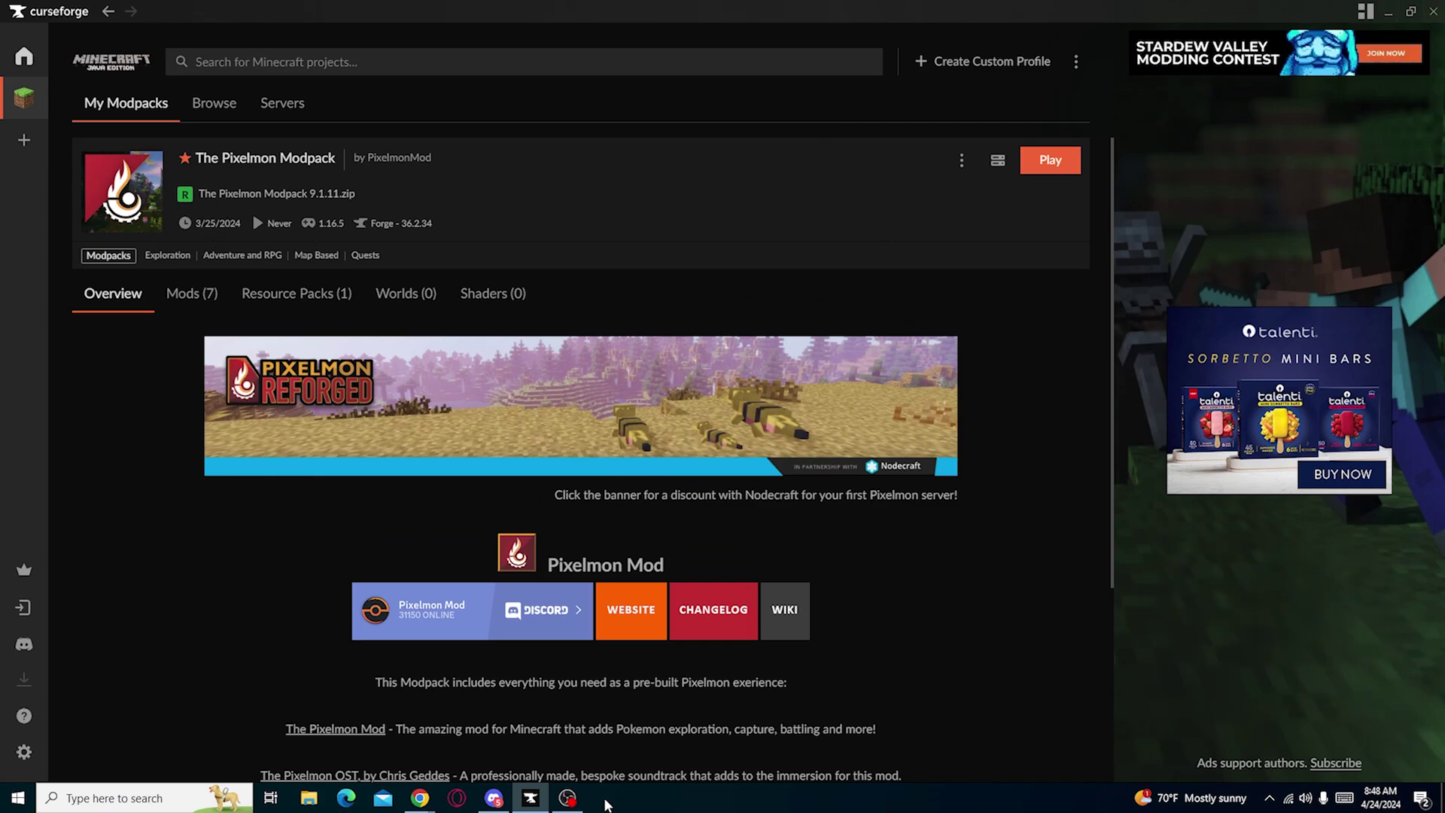
Search Google for 'optifine' in the browser.
mouse_move(429, 799)
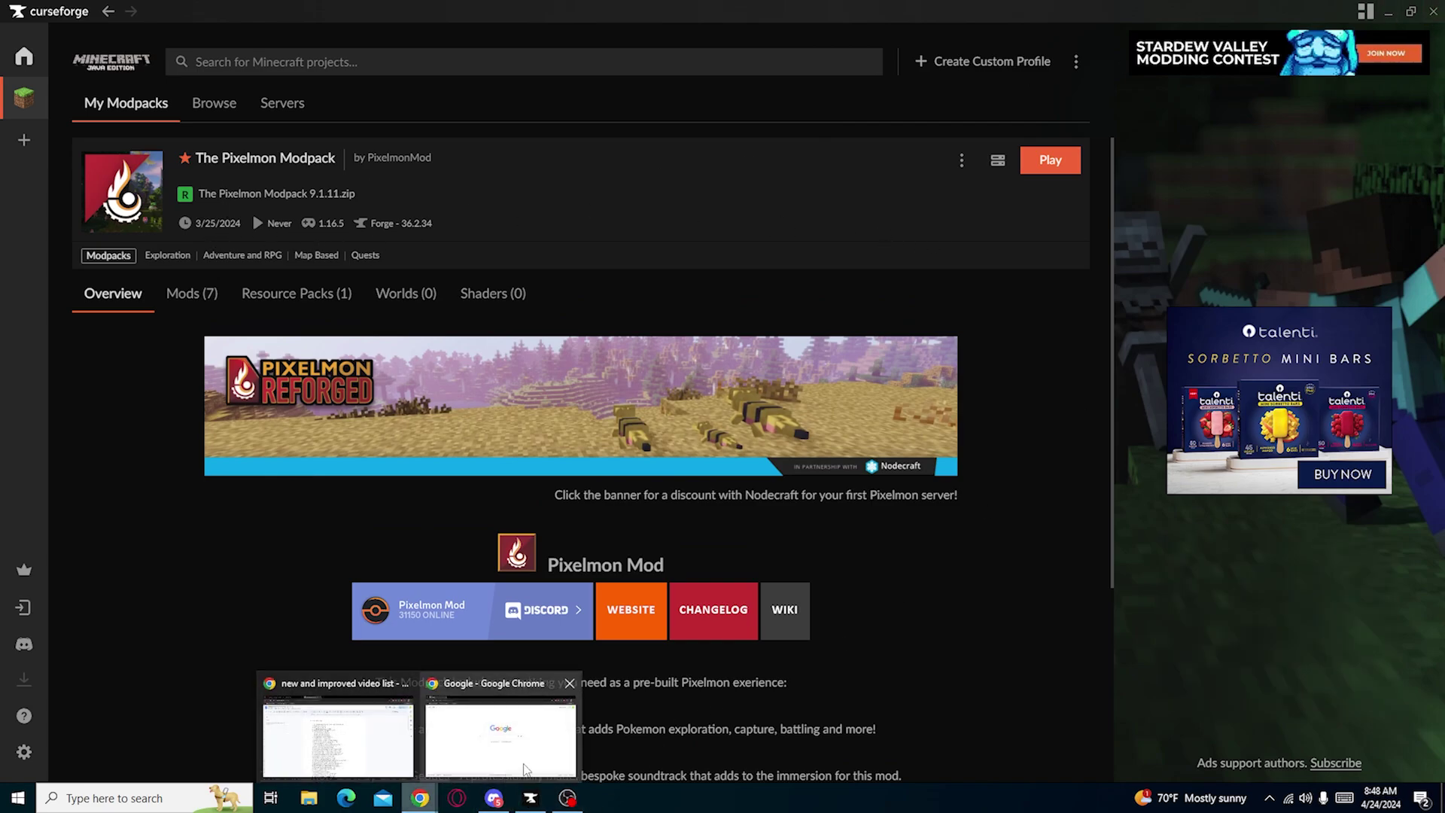
left_click(501, 727)
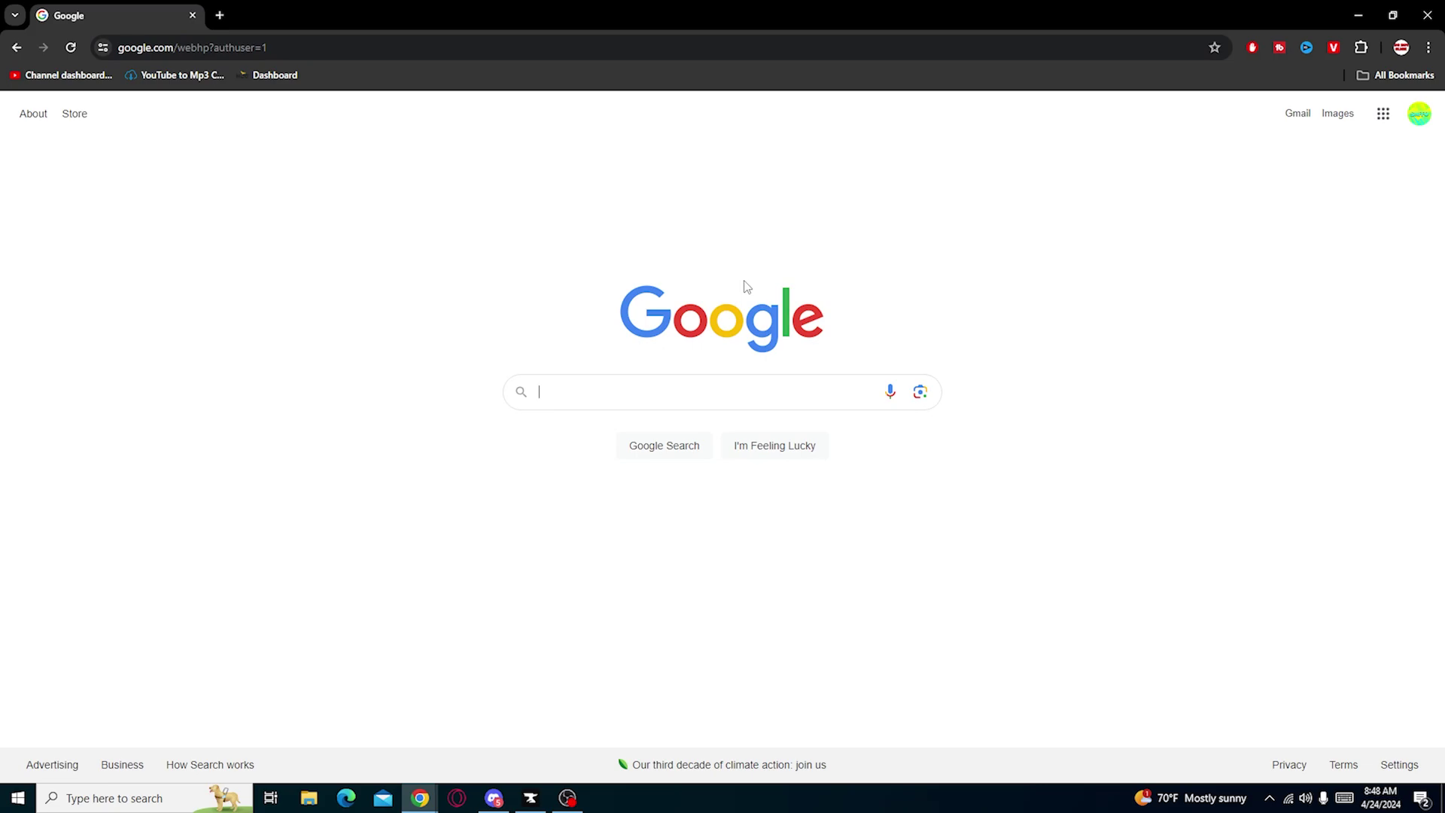
left_click(651, 393)
type("opti")
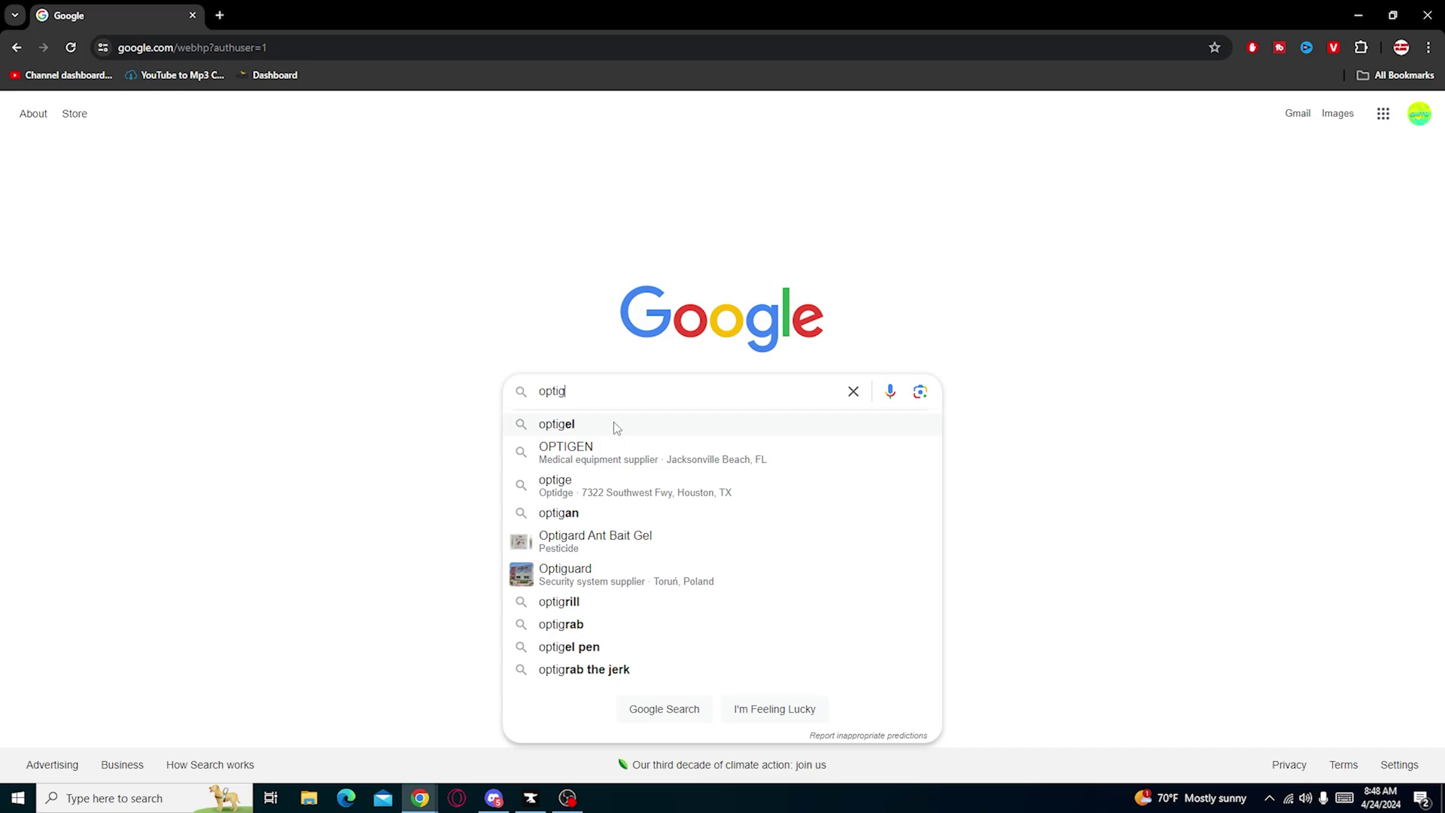
type("g")
key("BackSpace")
type("f")
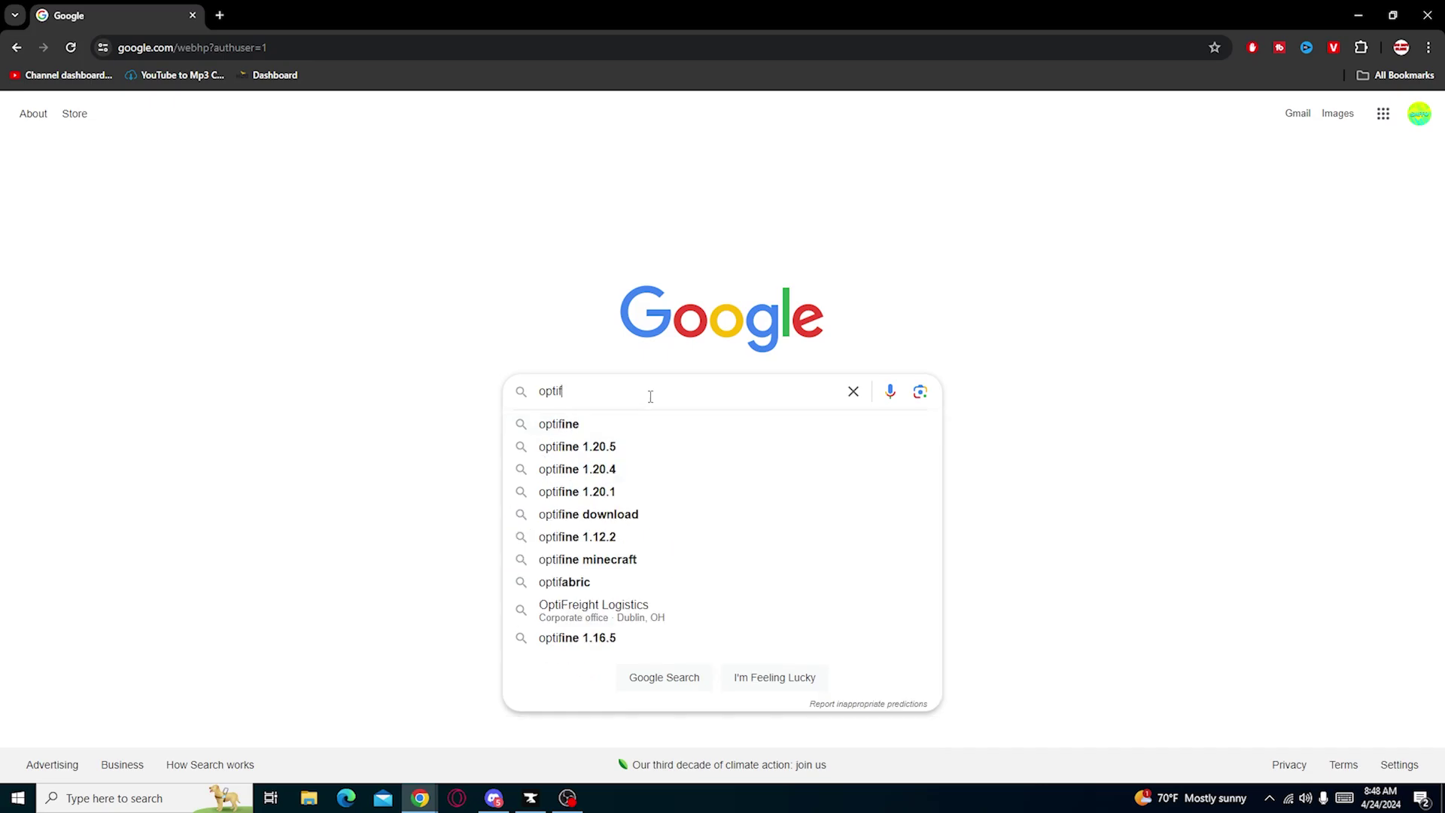
left_click(623, 429)
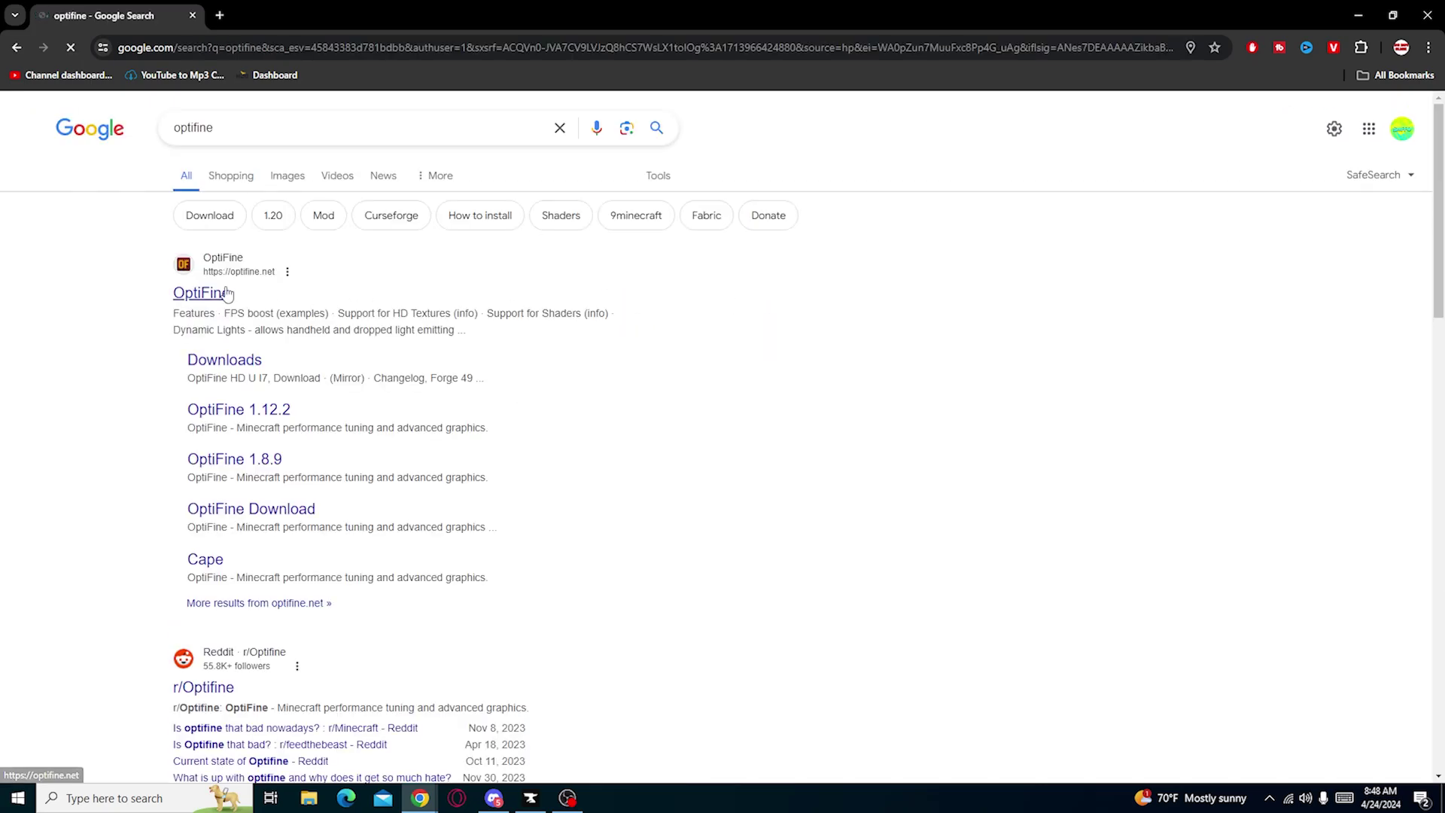
On optifine.net, show downloads for all versions and expand Minecraft 1.16.5 to G8, G7 and G6.
left_click(215, 295)
scroll(900, 377, "down", 7)
scroll(906, 404, "up", 7)
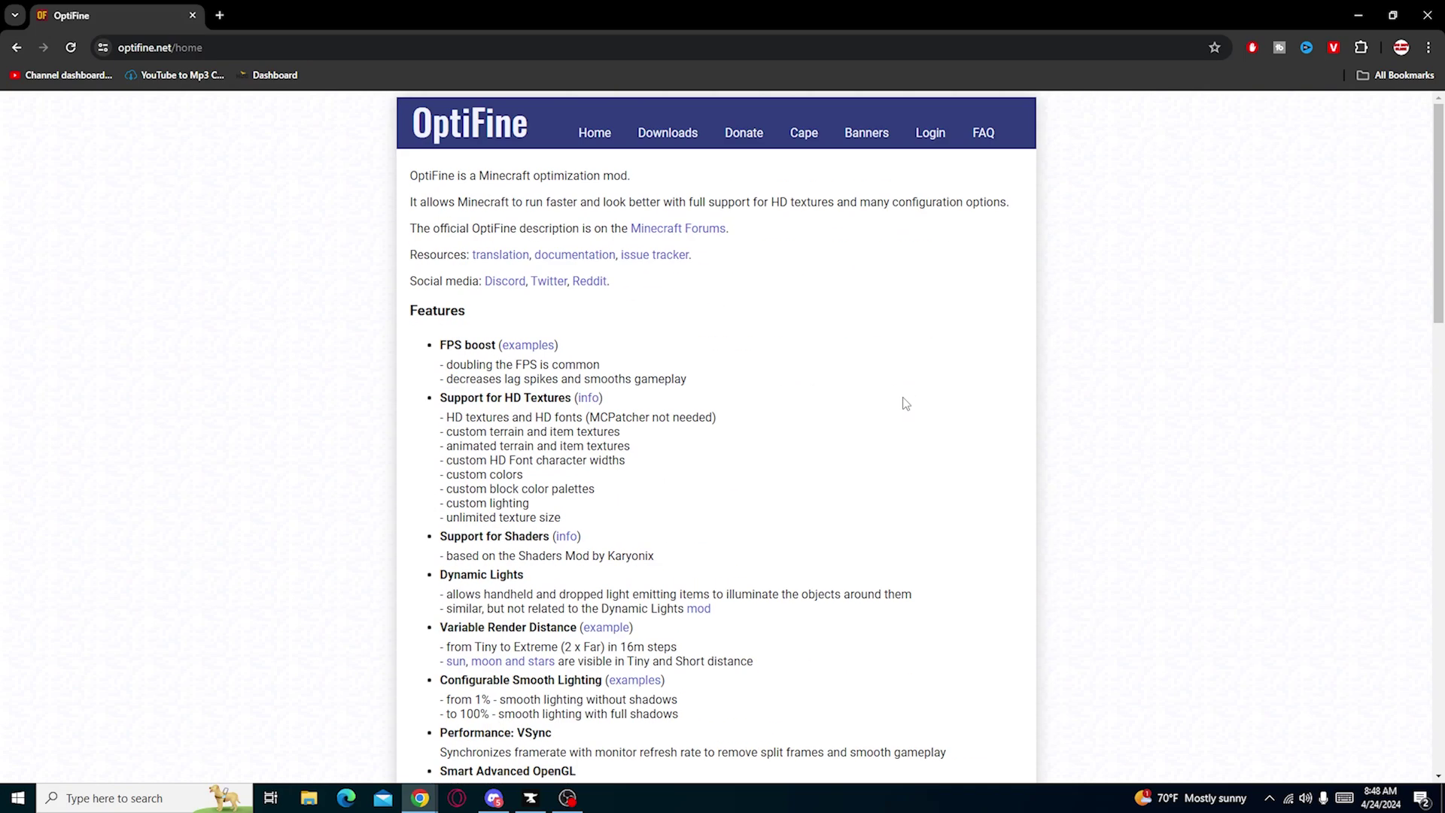
left_click(651, 143)
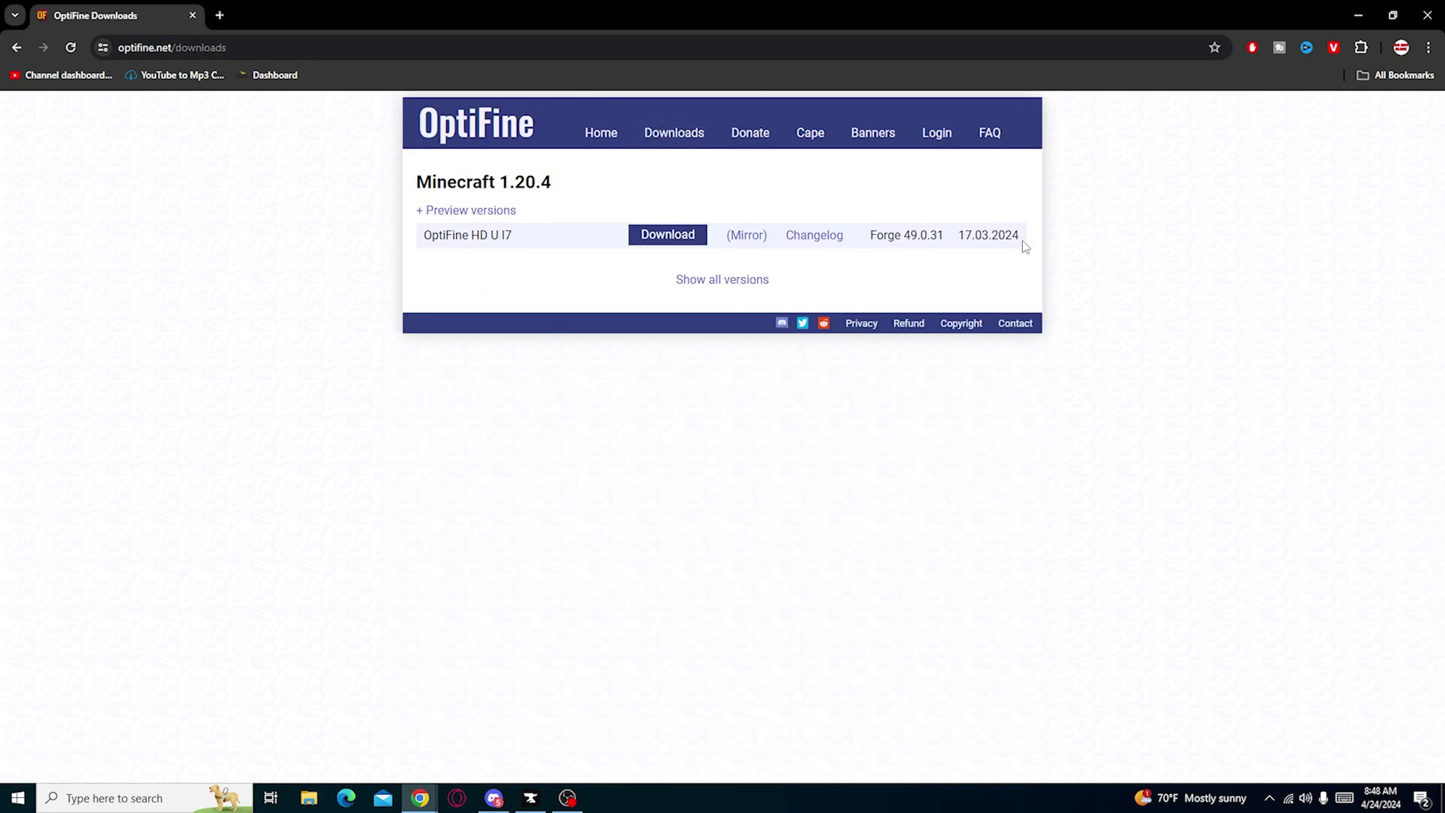
left_click(727, 280)
scroll(783, 324, "down", 10)
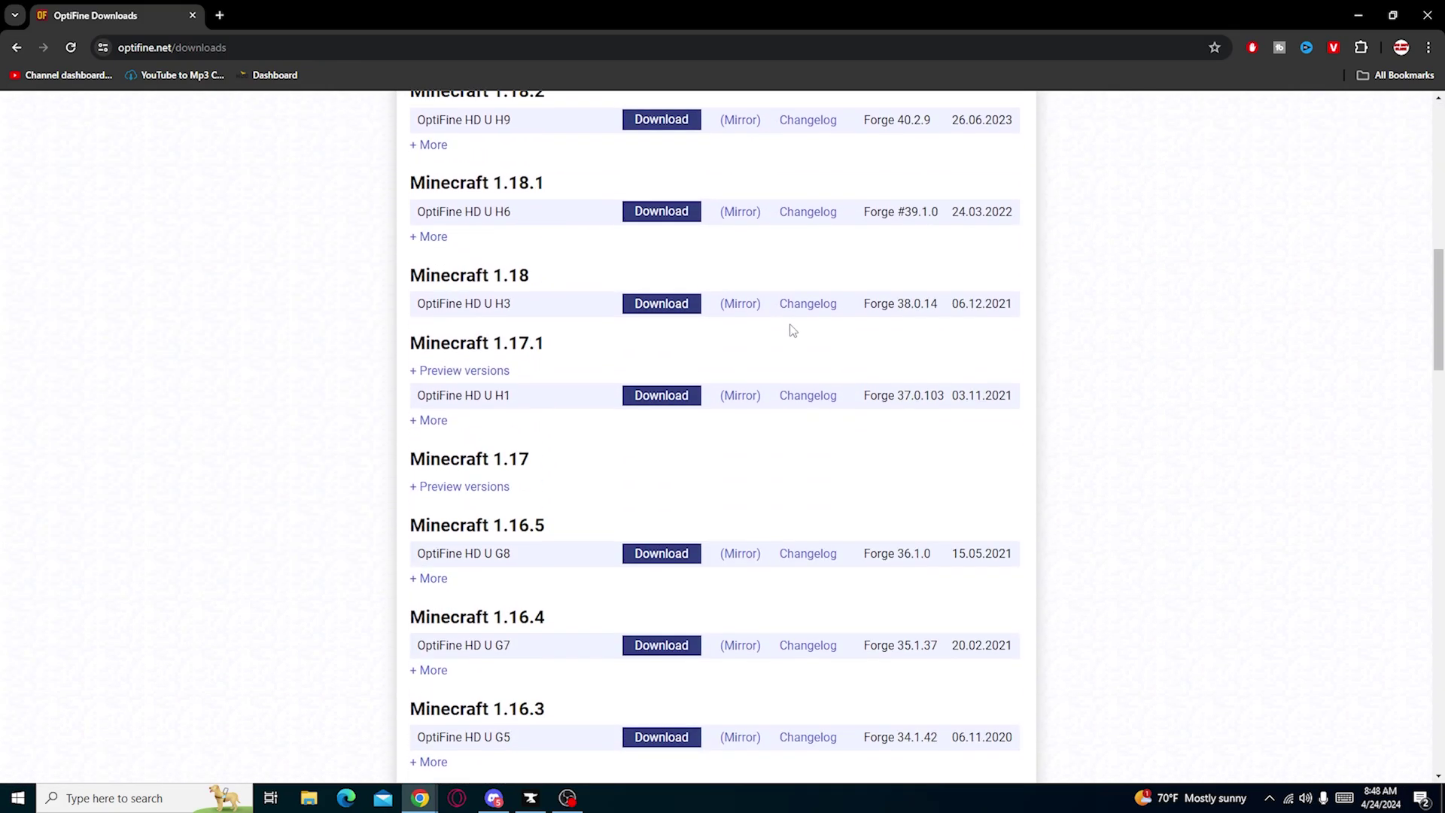
scroll(828, 346, "down", 1)
scroll(866, 358, "down", 4)
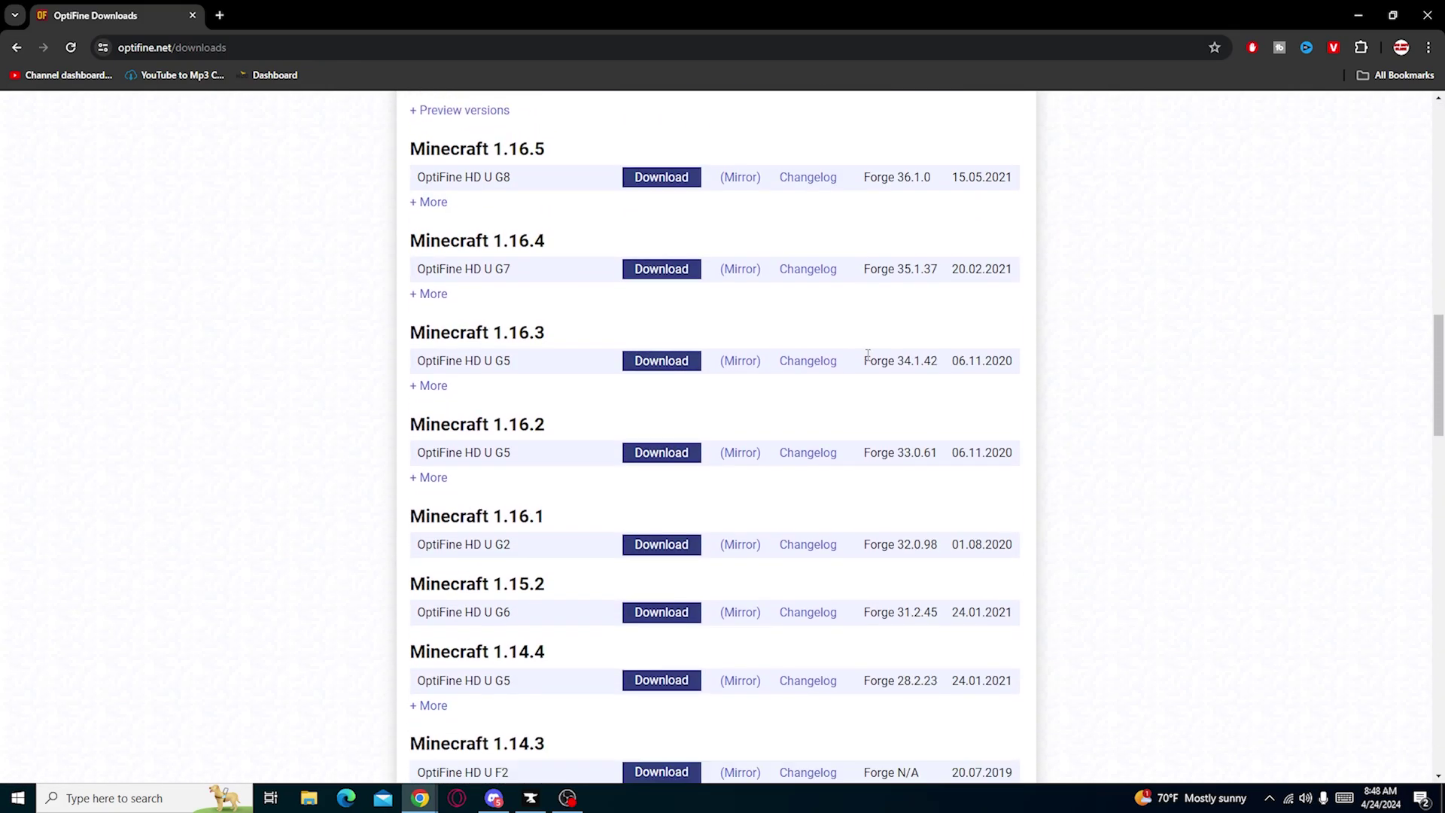
scroll(287, 369, "up", 3)
left_click(434, 428)
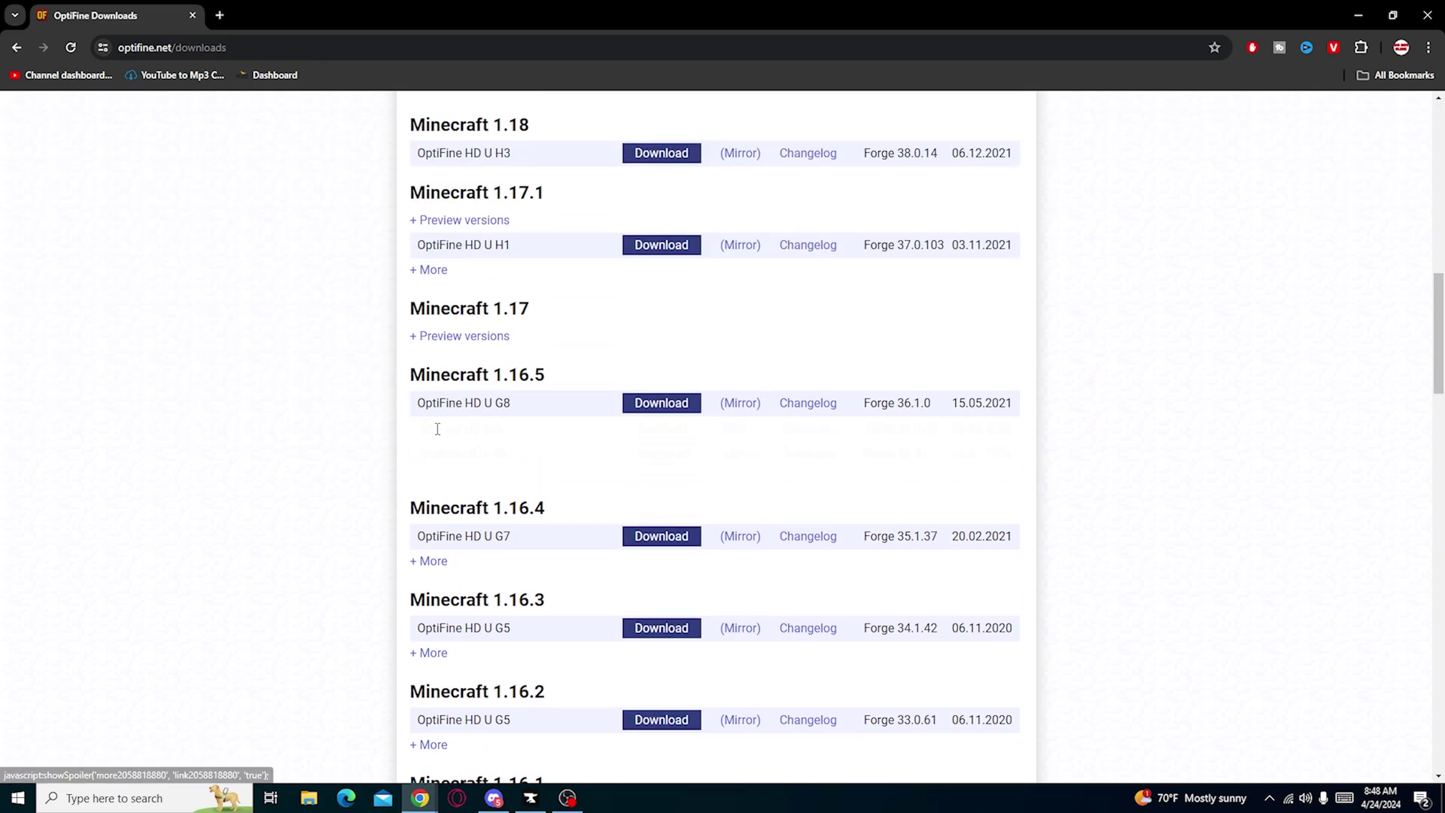
In CurseForge, check the Pixelmon modpack's version settings and keep version 9.1.11.
left_click(531, 798)
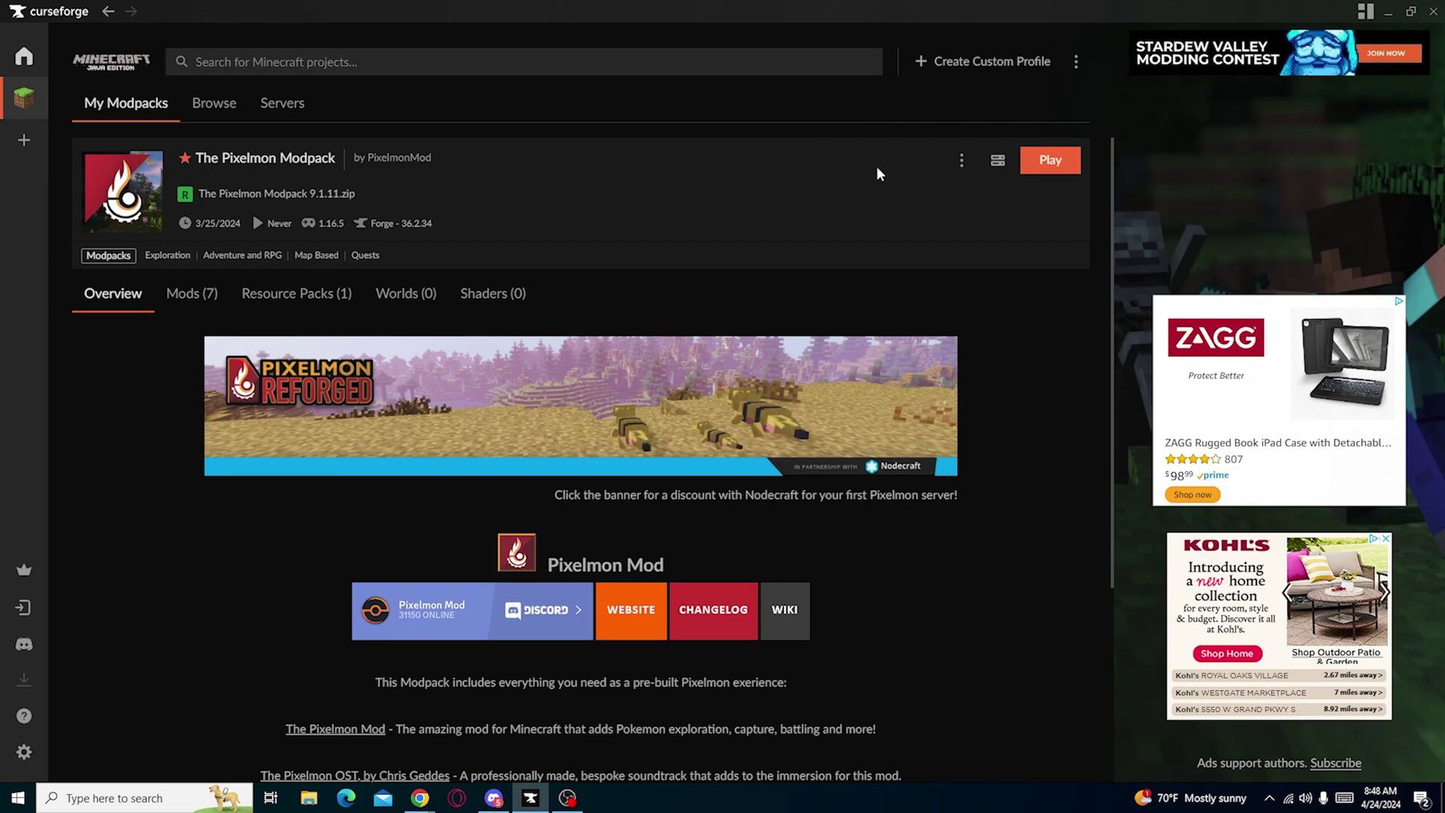
left_click(962, 162)
left_click(880, 235)
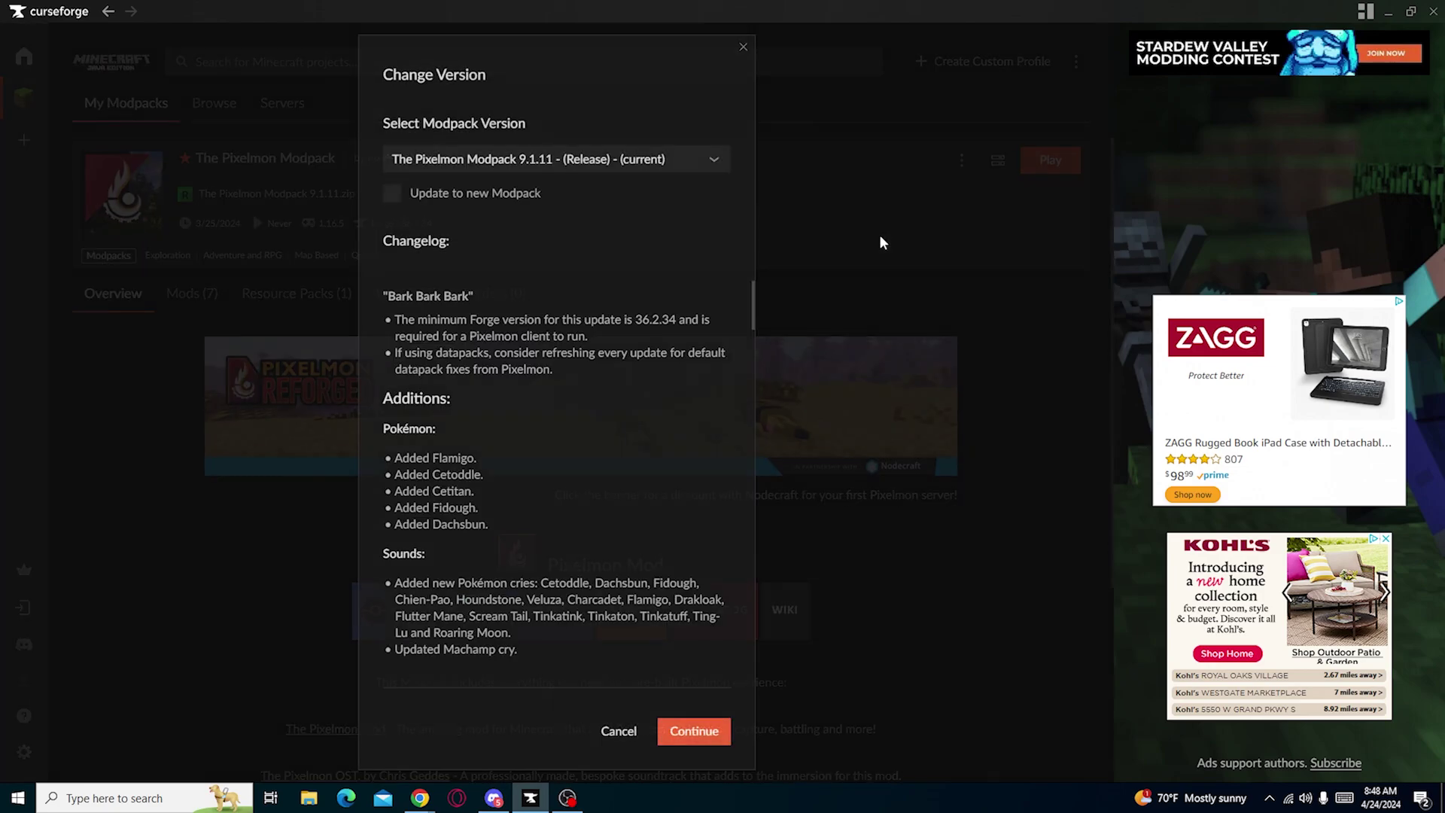
left_click(681, 160)
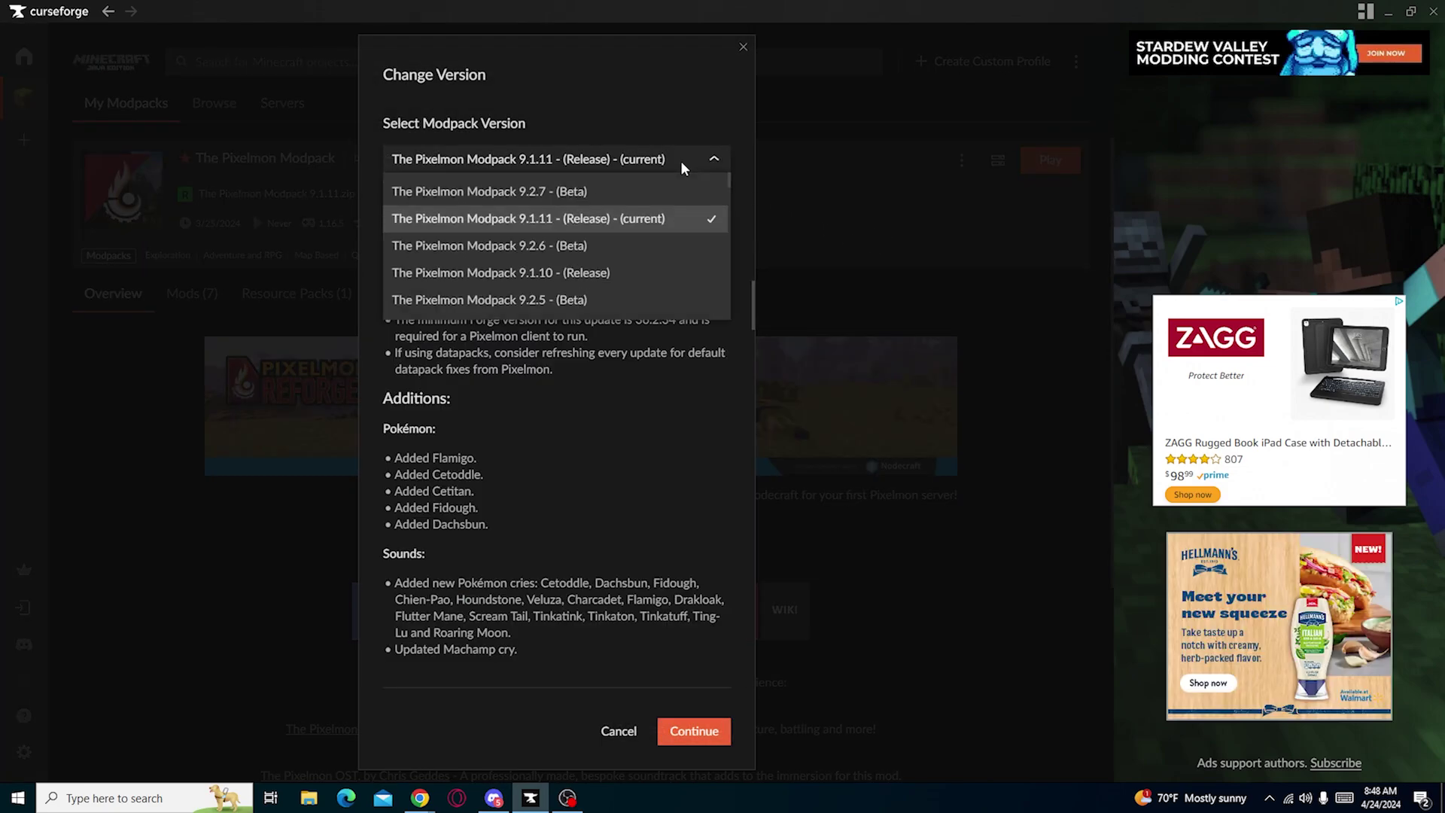
left_click(711, 161)
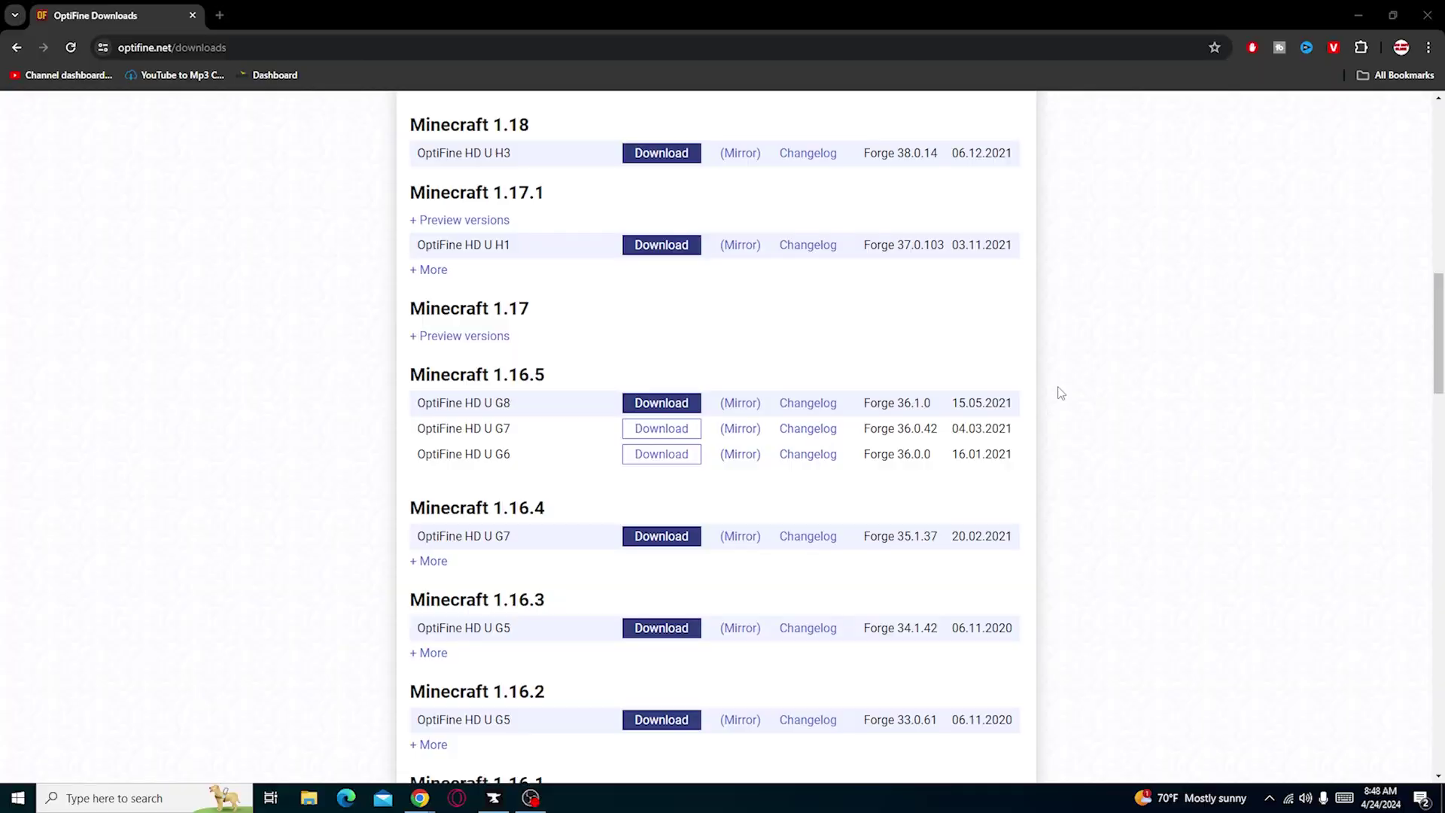
Download OptiFine 1.16.5 HD U G8 through its mirror link.
left_click(737, 403)
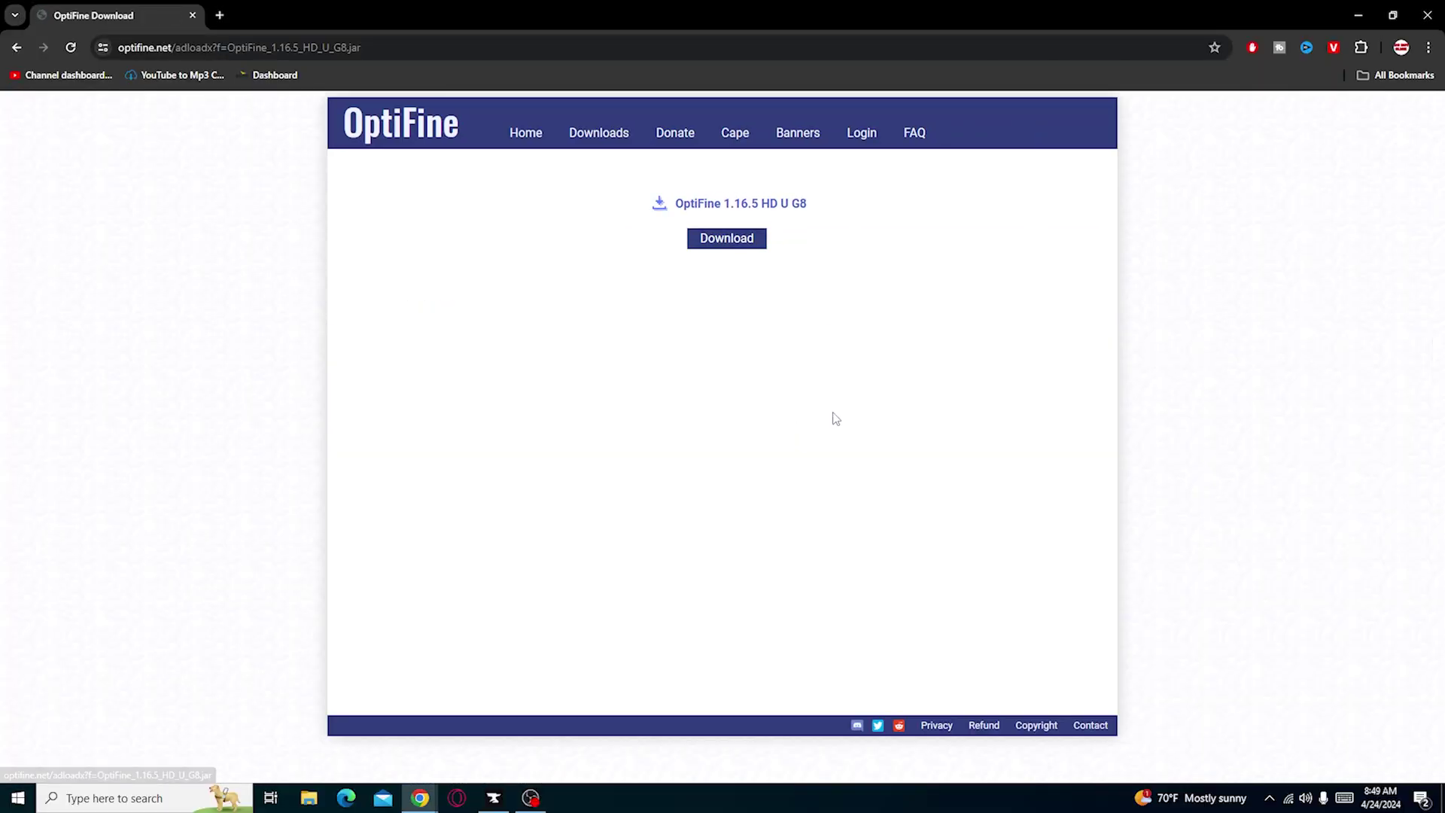
left_click(729, 239)
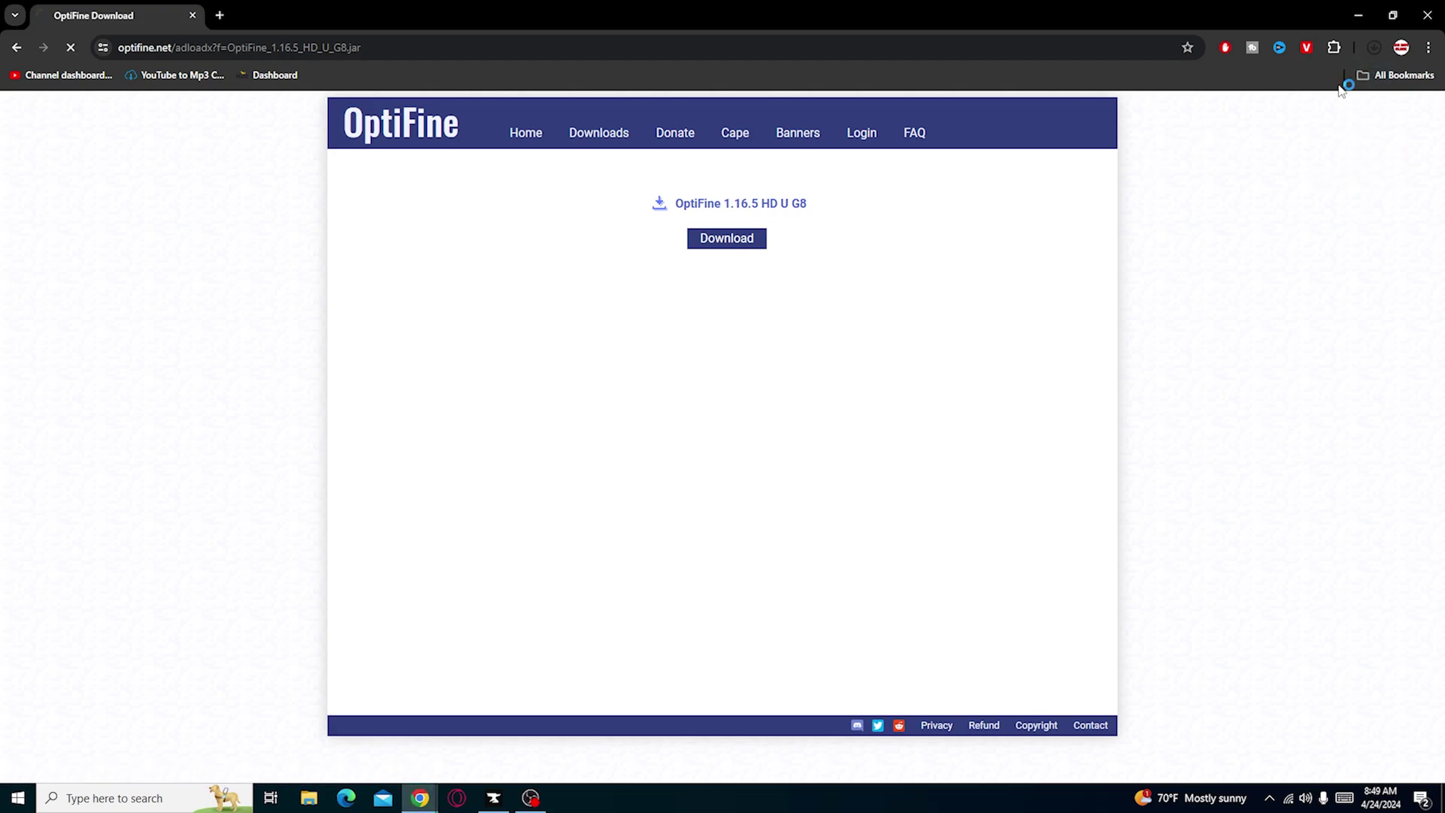
left_click(1392, 15)
left_click(1389, 14)
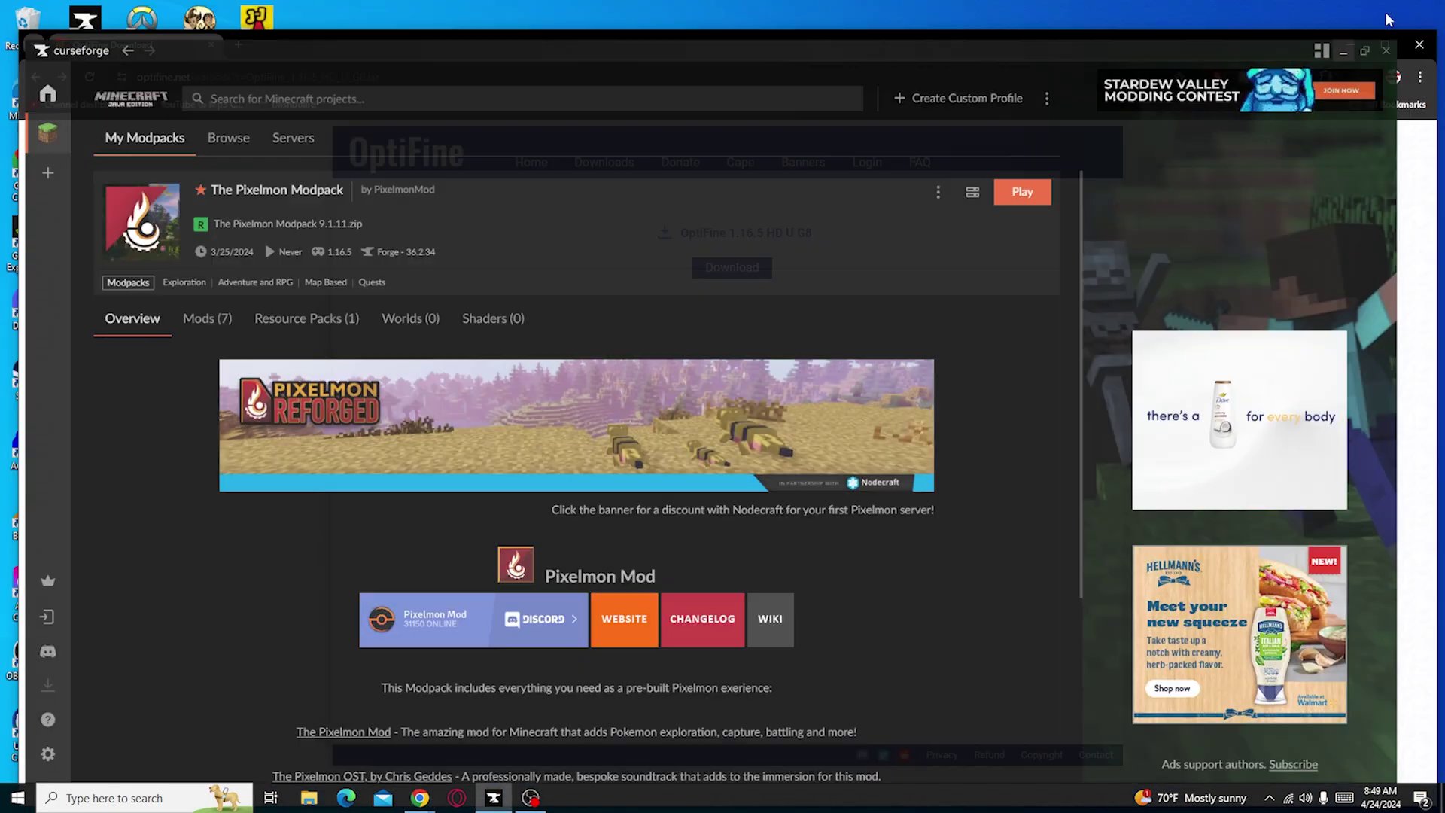
Drag the finished OptiFine_1.16.5_HD_U_G8.jar from the download bubble onto the desktop.
left_click(1349, 48)
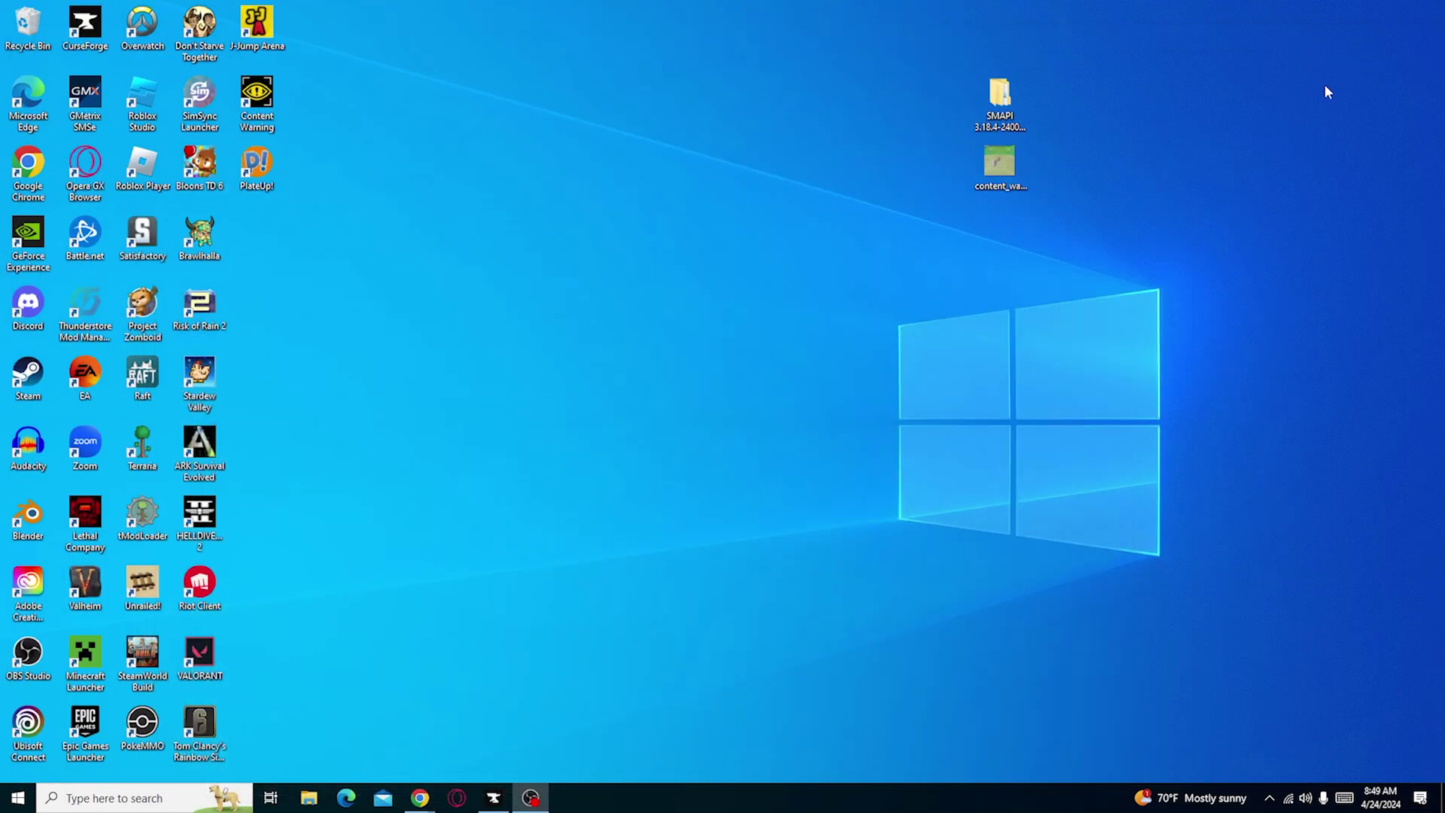
mouse_move(420, 798)
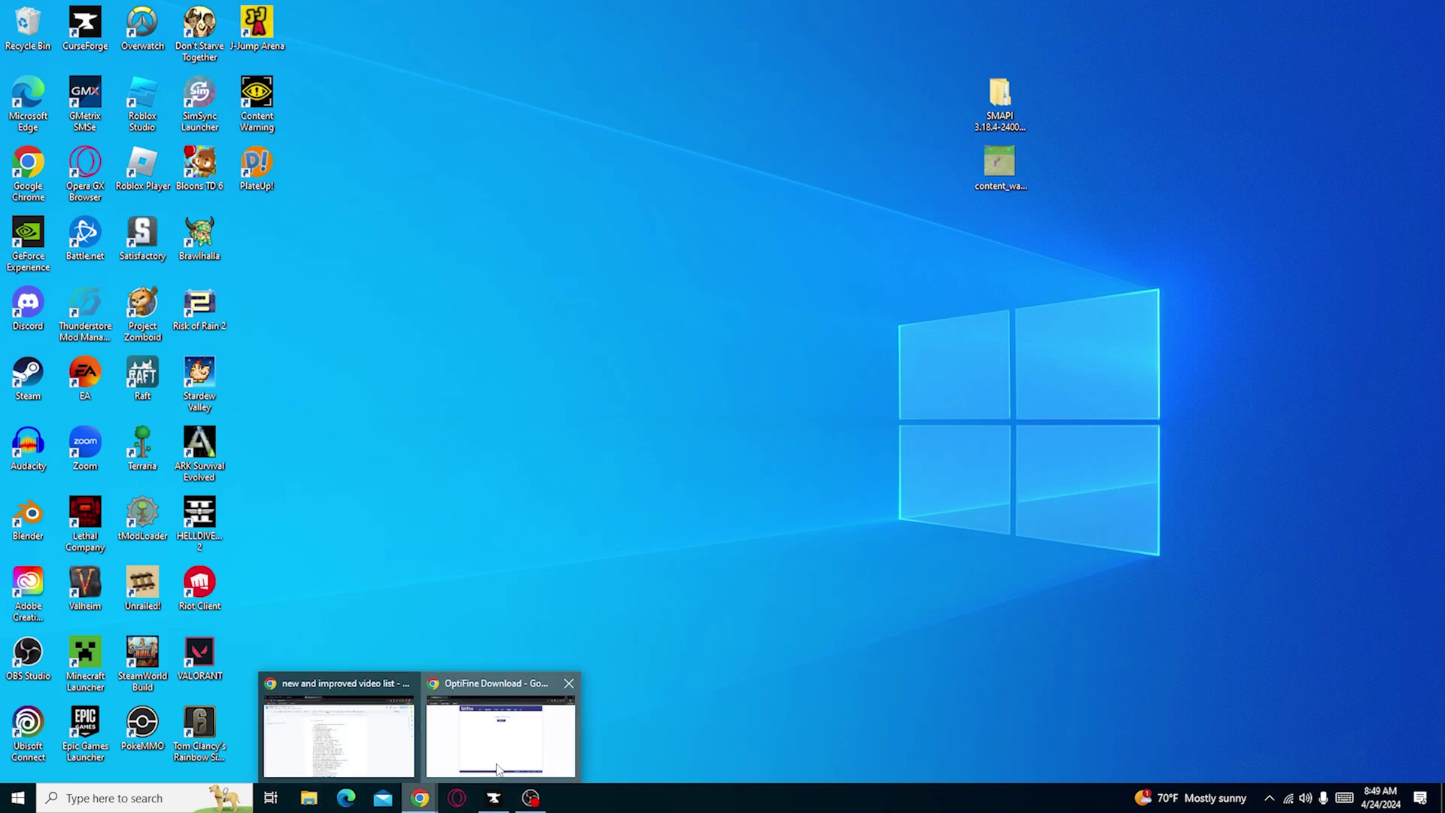
left_click(501, 730)
left_click_drag(1190, 7, 1191, 6)
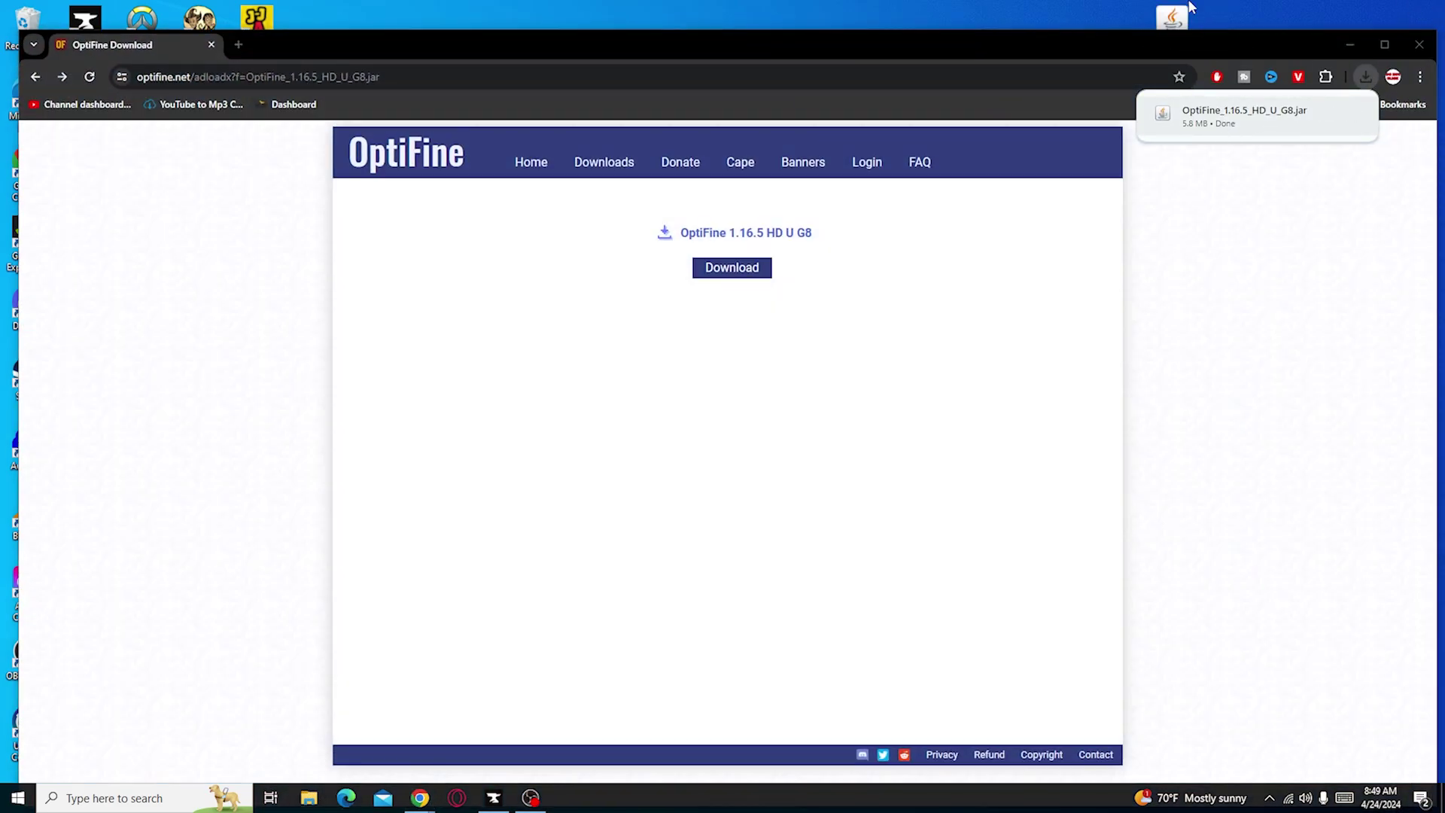
left_click(1349, 48)
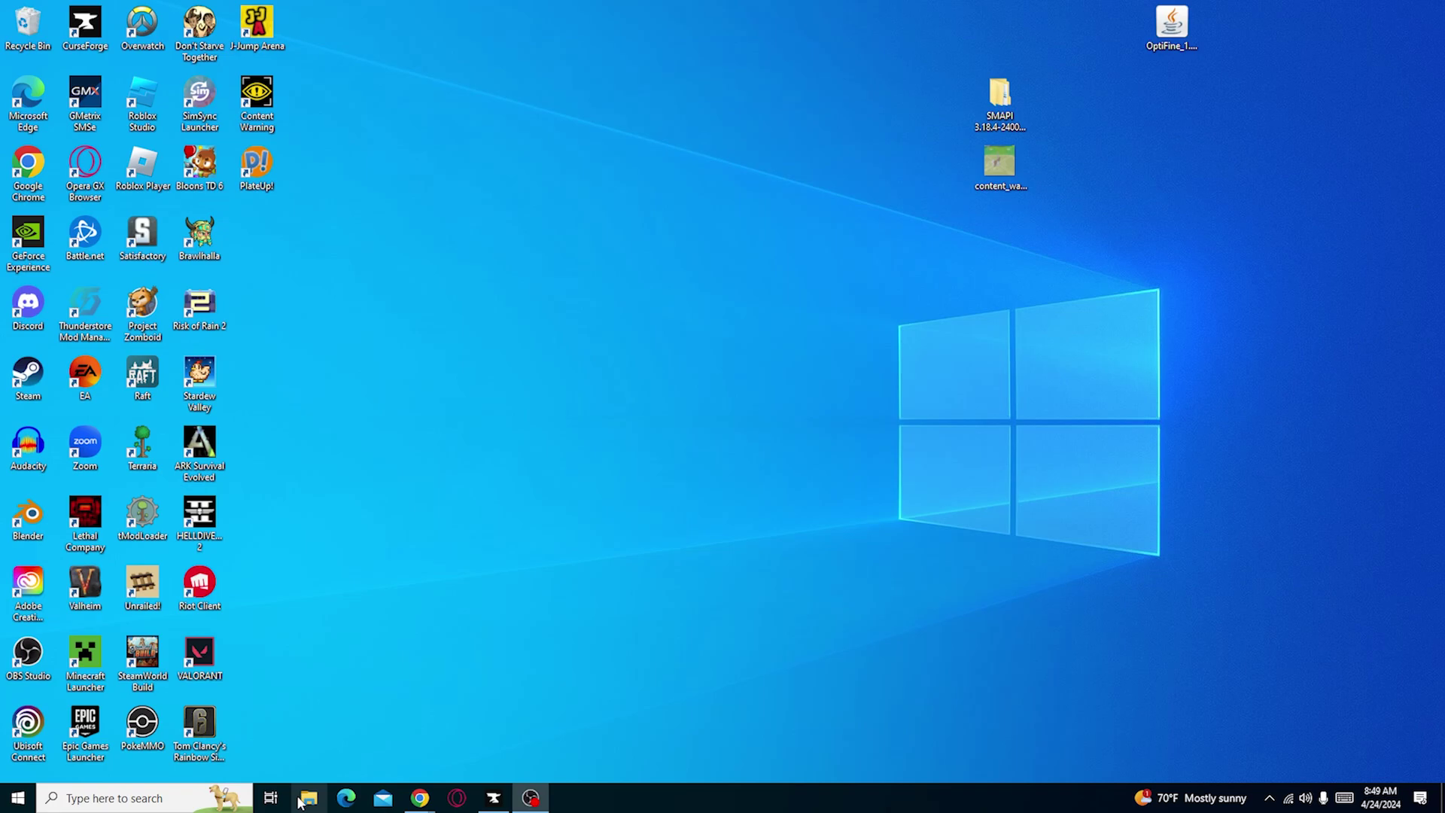
Move the OptiFine jar into The Pixelmon Modpack's mods folder and confirm it's there.
left_click(299, 802)
left_click(1026, 220)
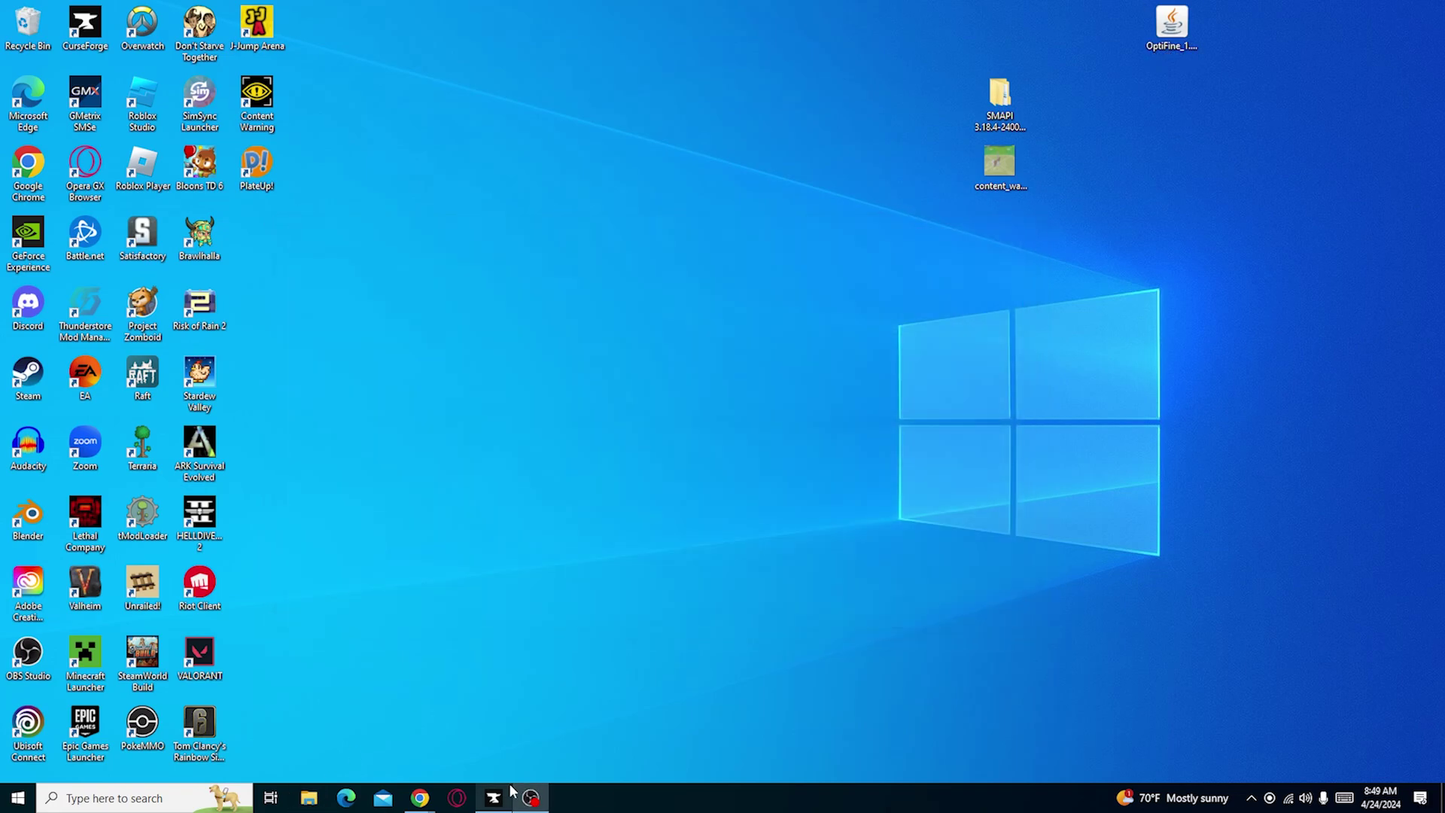
left_click(504, 800)
left_click(962, 160)
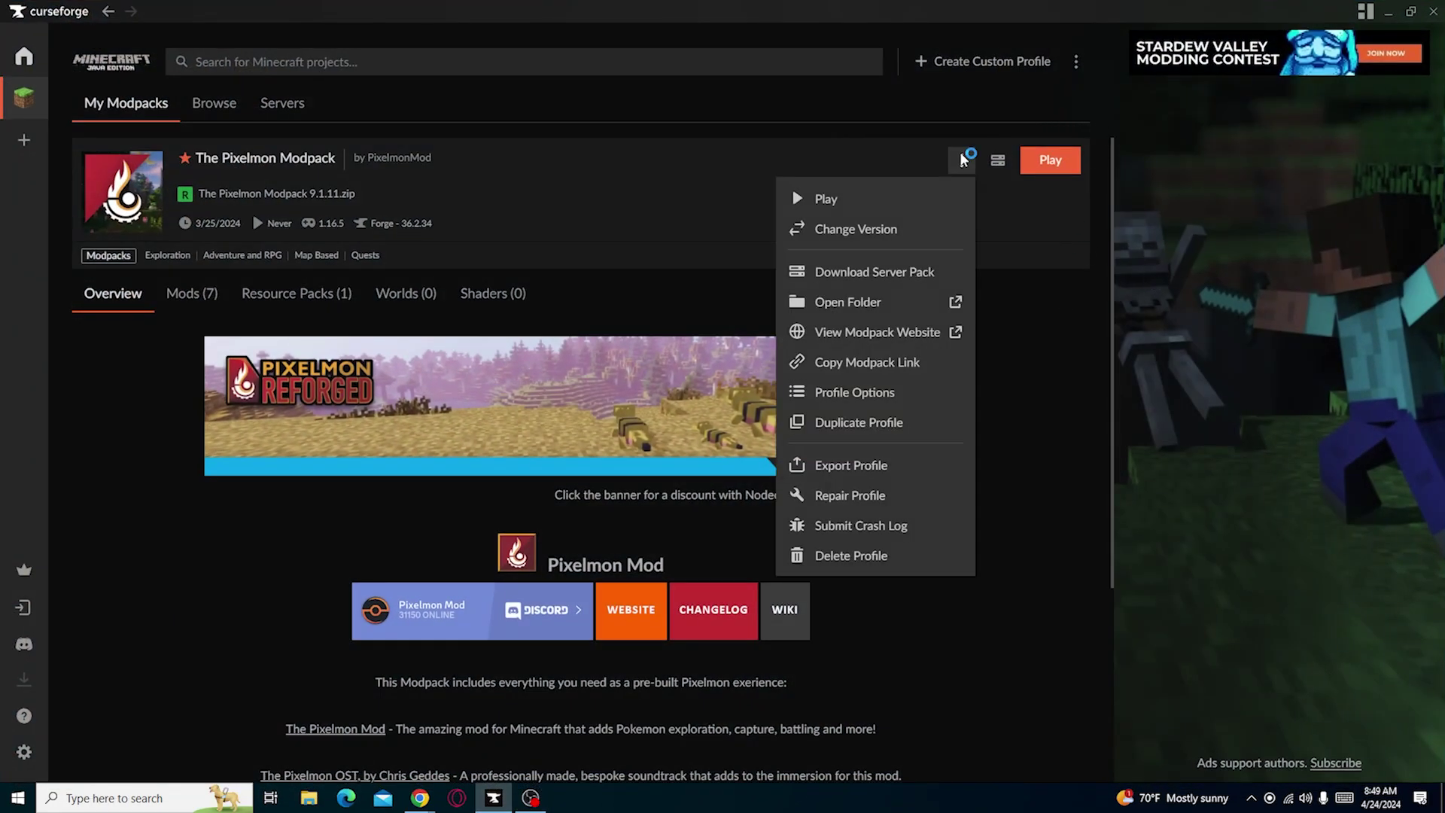
left_click(878, 304)
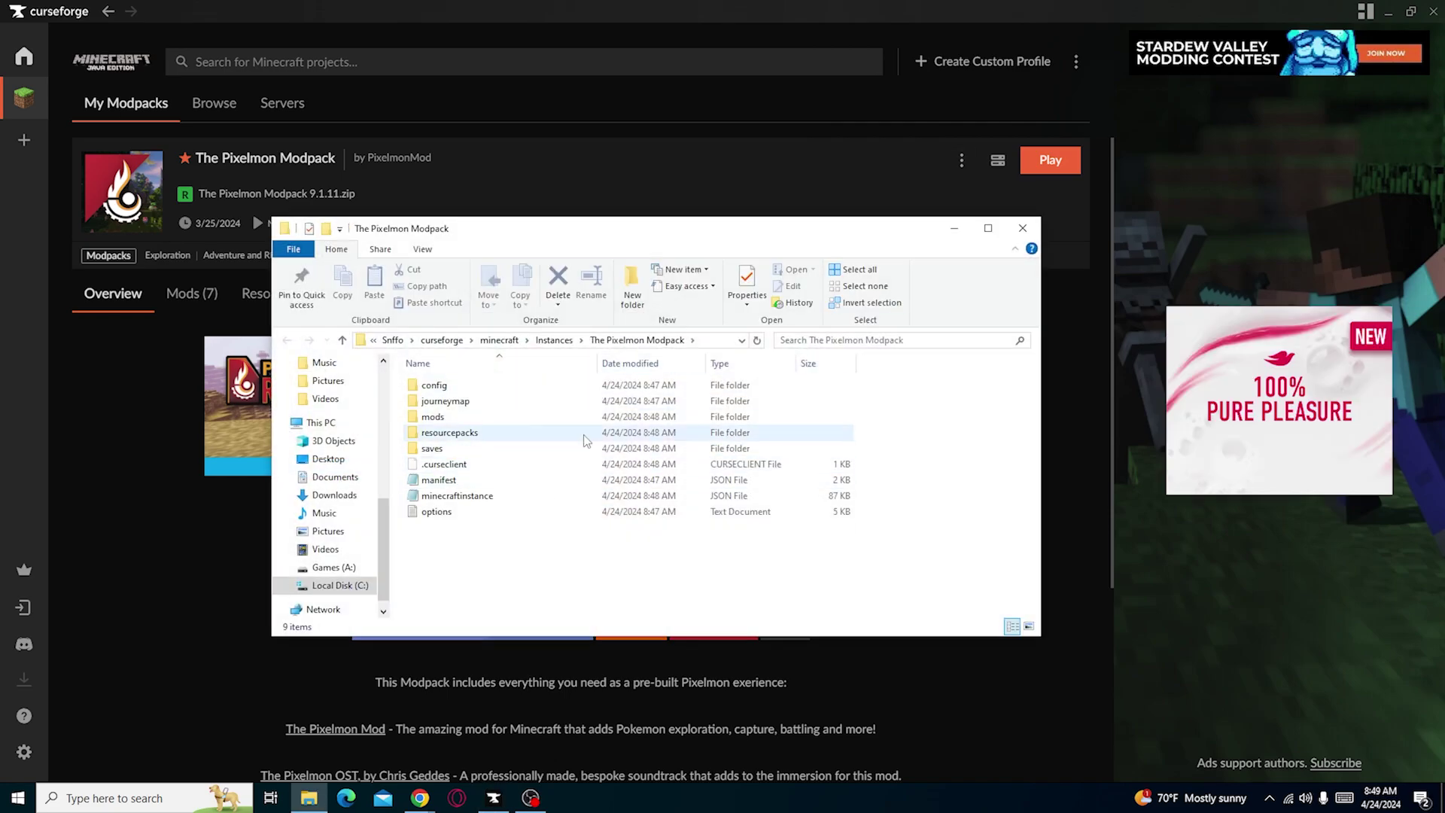
left_click(1389, 11)
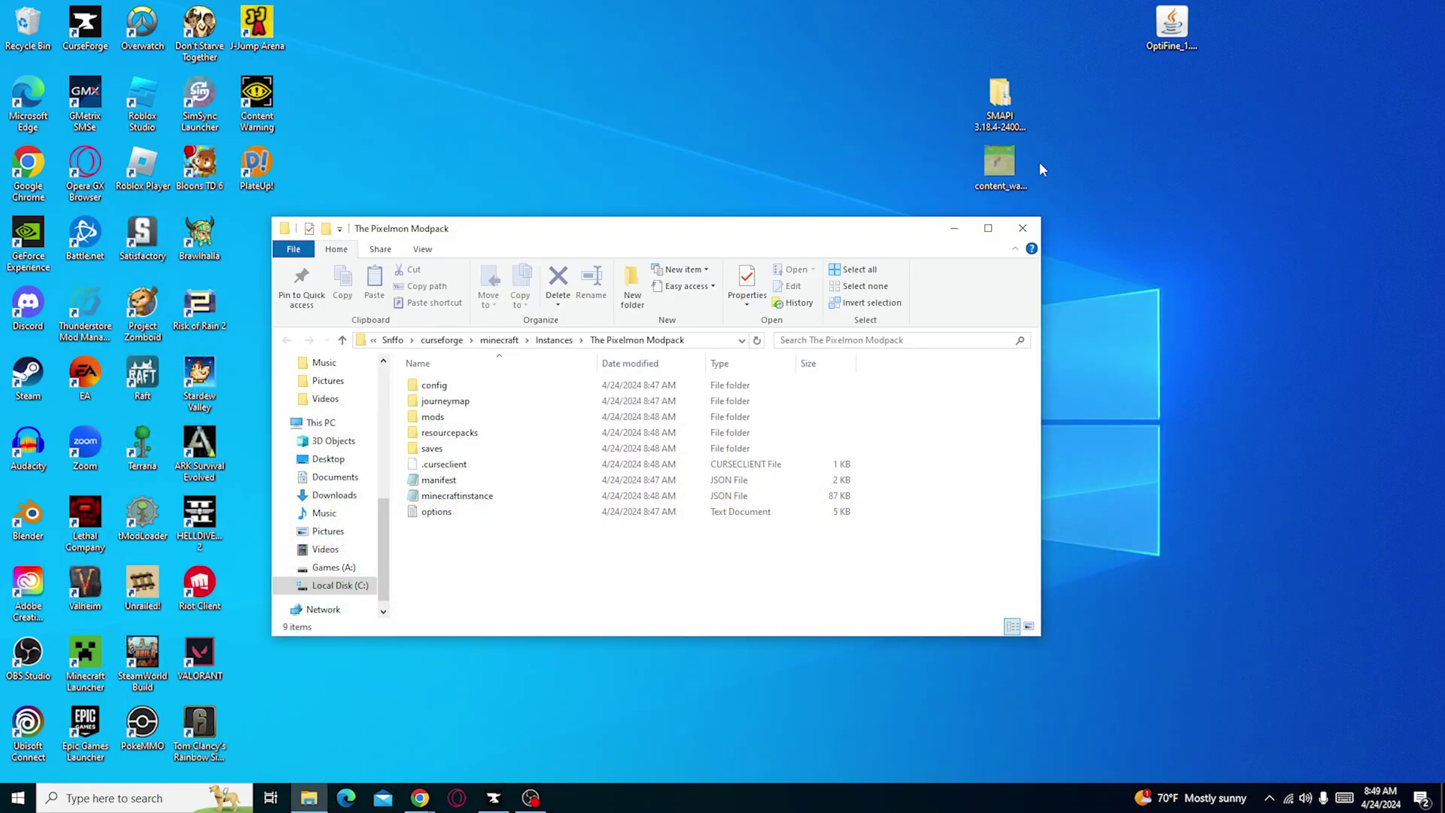
left_click_drag(1172, 26, 468, 414)
double_click(464, 419)
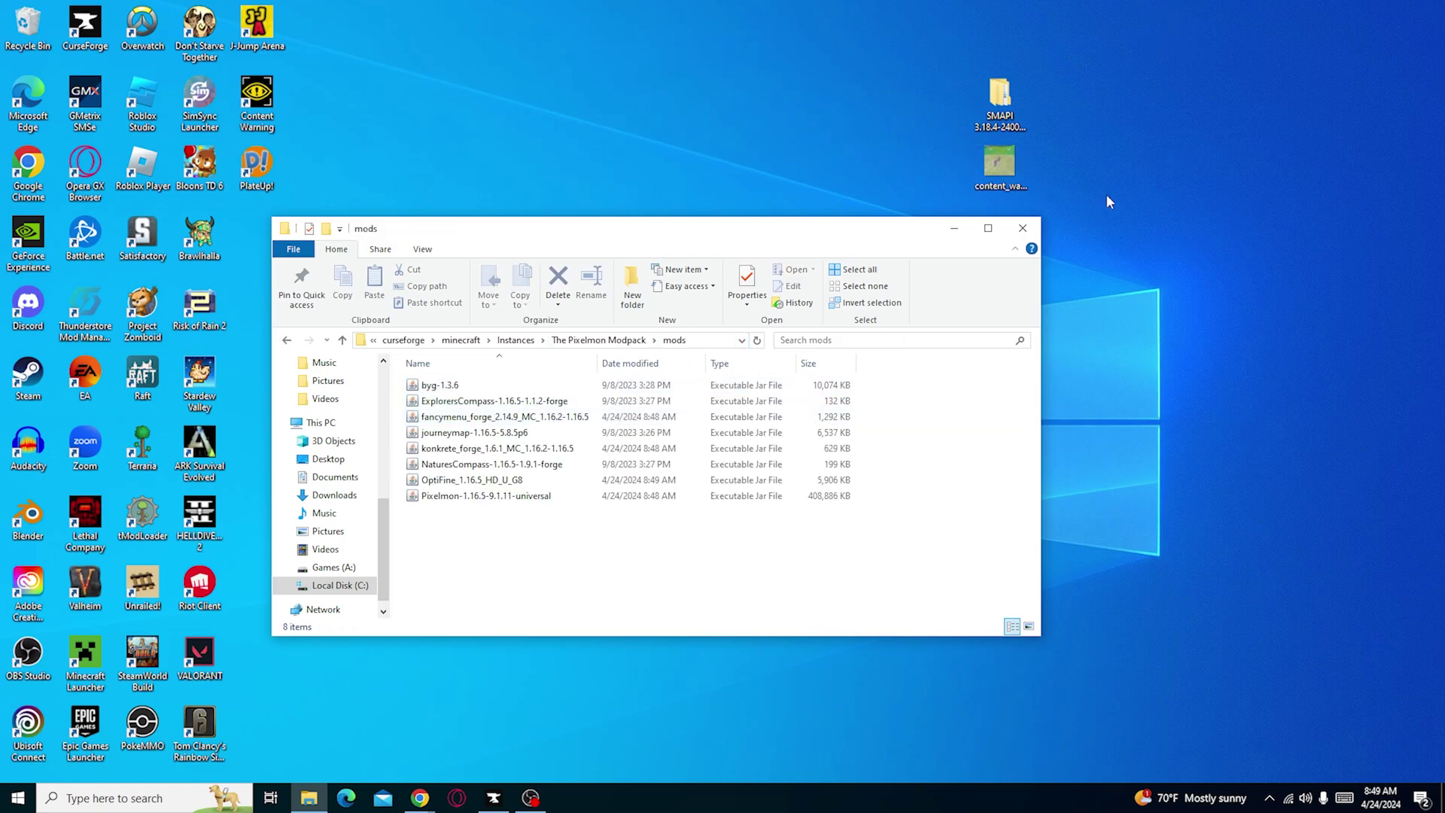
left_click(1023, 227)
Launch the modpack's Minecraft, then open curseforge.com's Minecraft modpacks in a new browser tab.
left_click(494, 798)
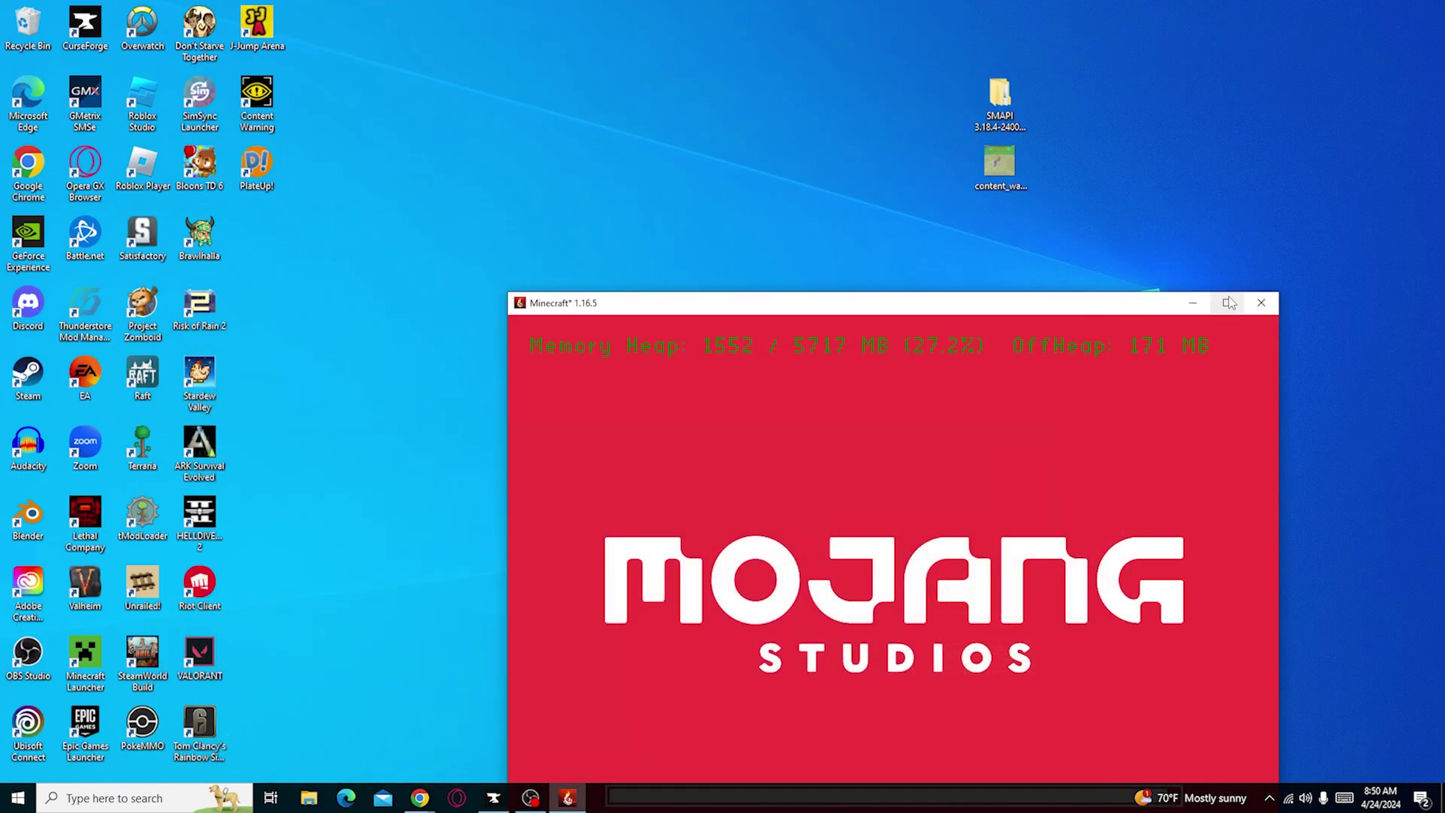
left_click(1229, 303)
left_click(423, 804)
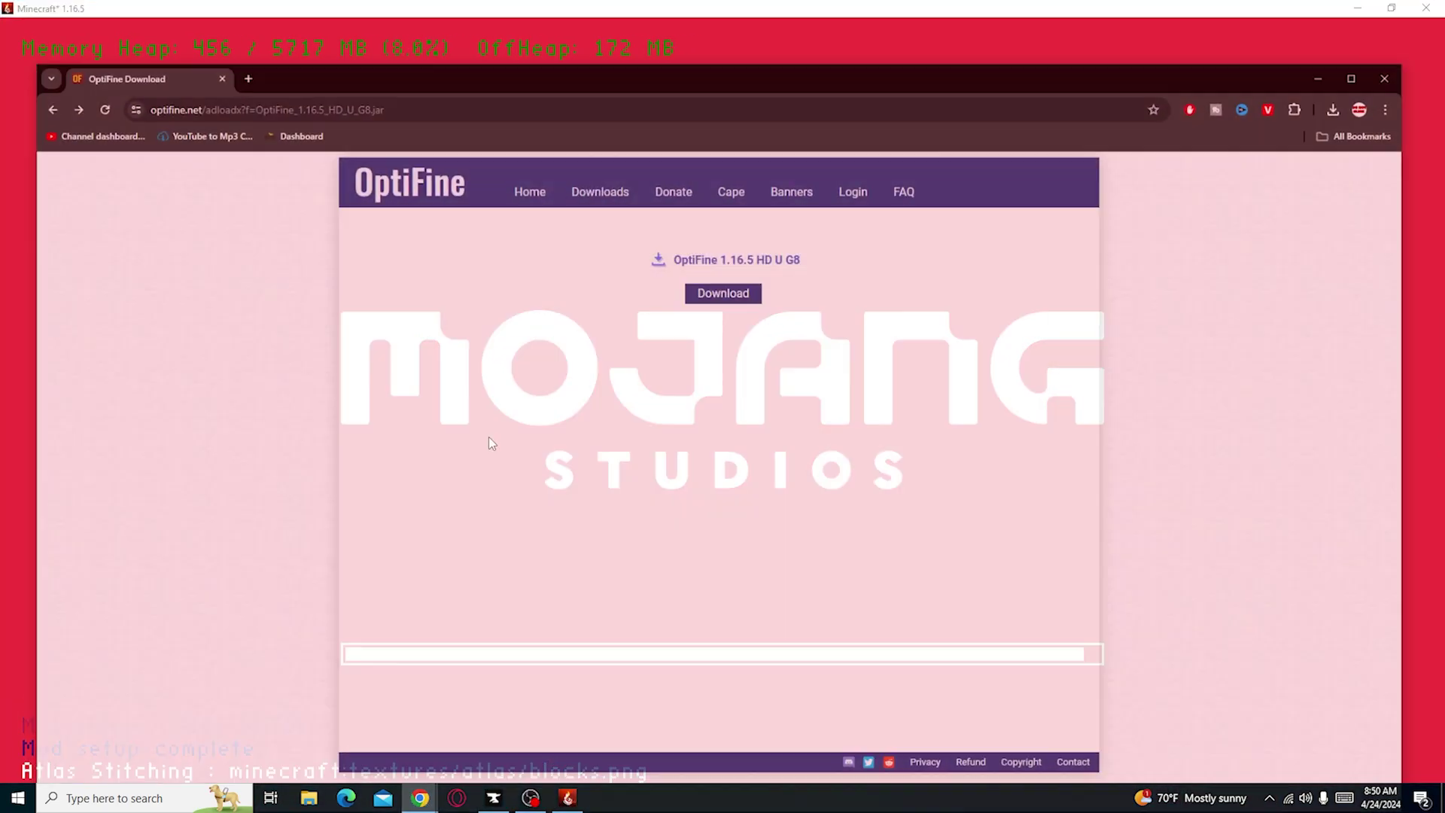
left_click(1386, 45)
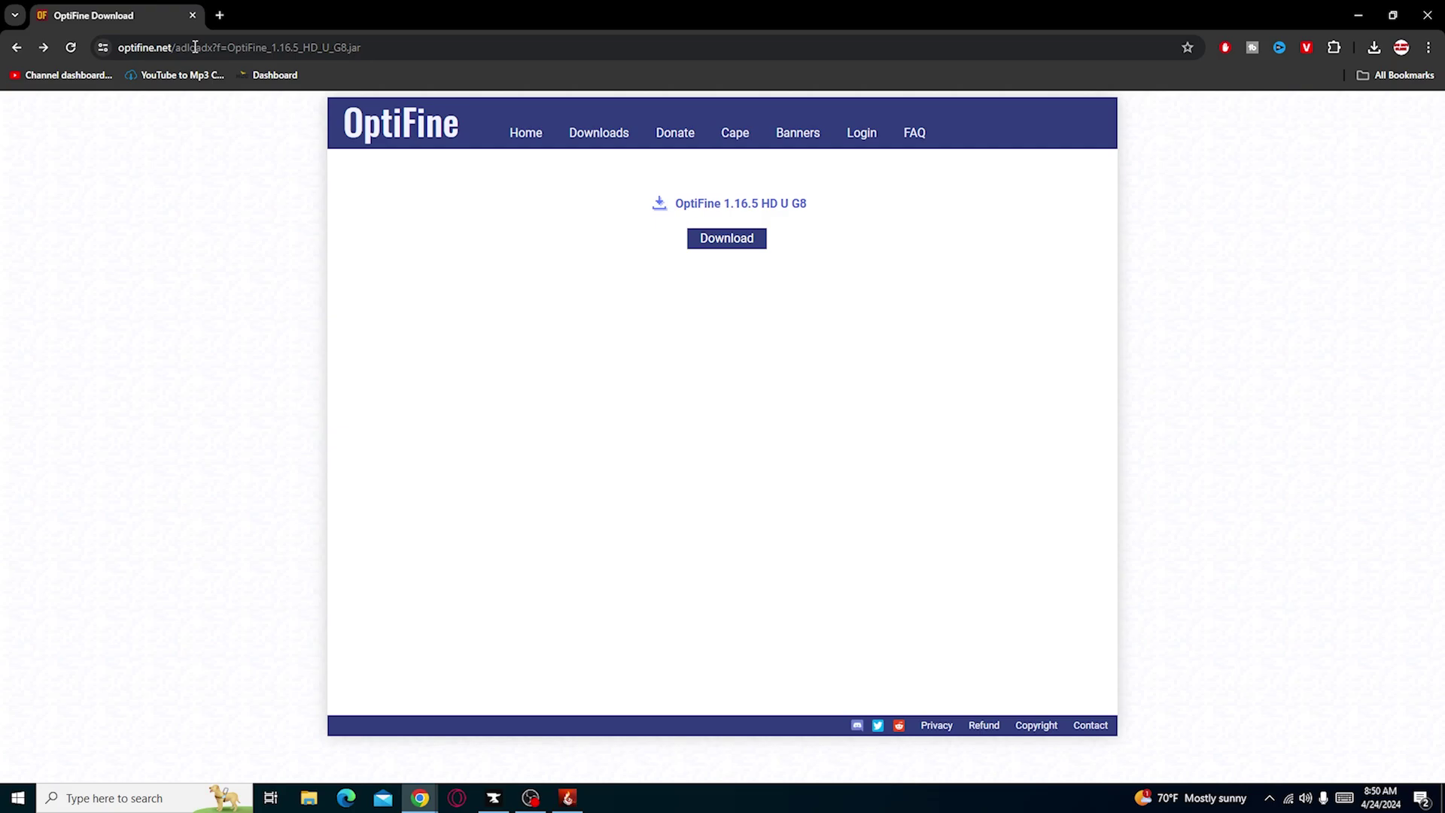
left_click(218, 15)
type("curse")
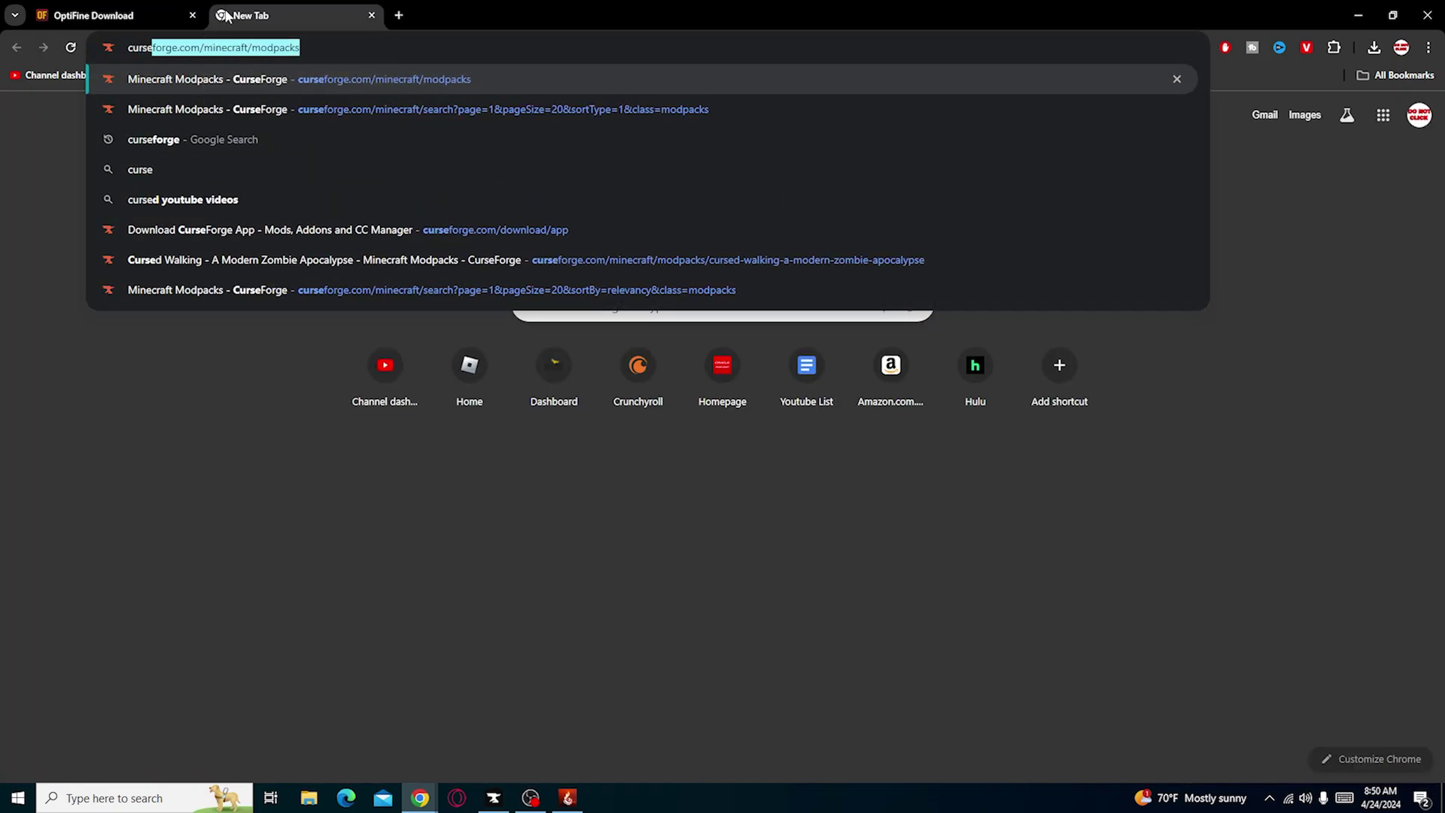
left_click(265, 79)
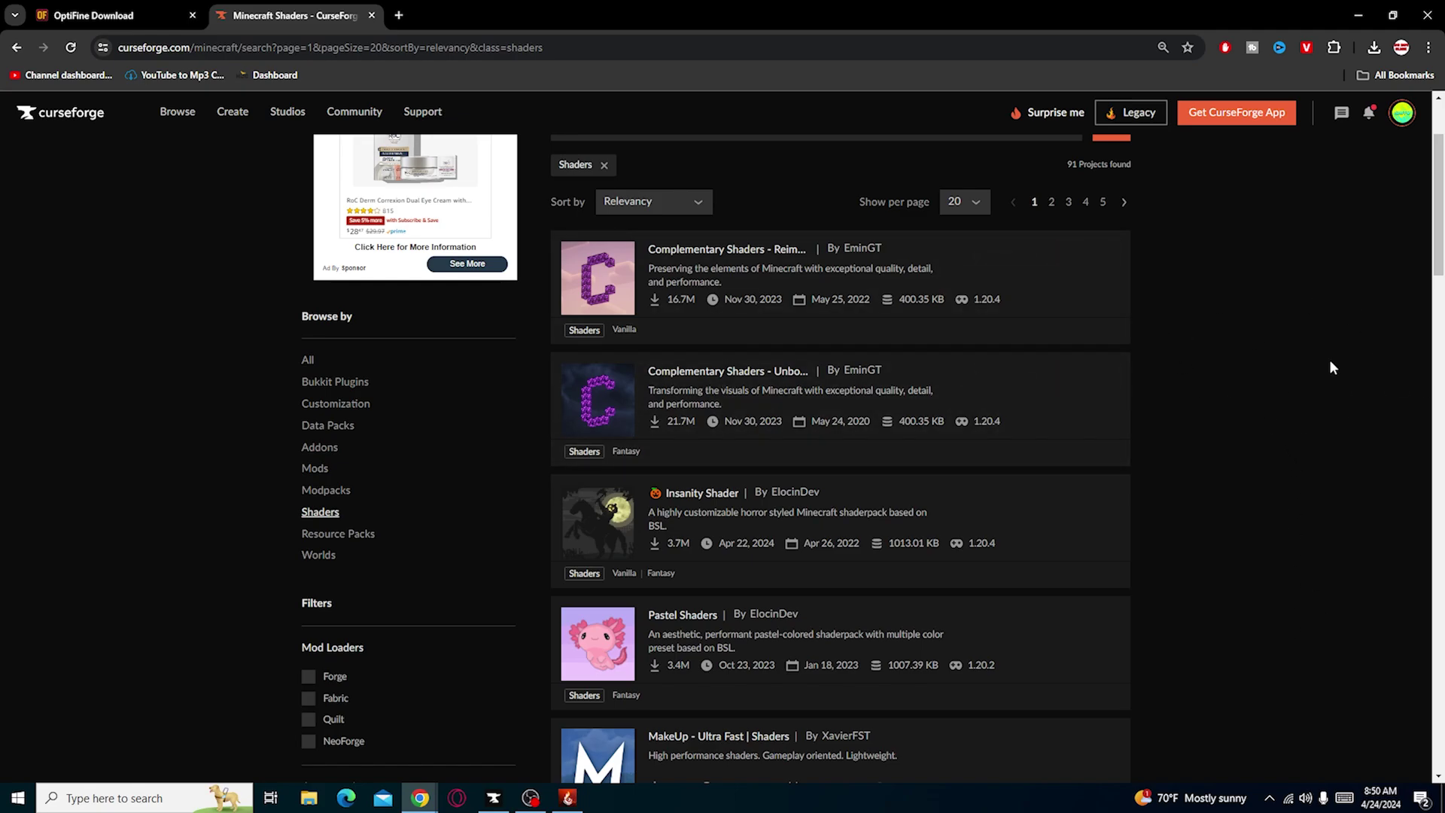
Look through the Pastel Shaders project page, then go back to the shader results.
scroll(1265, 396, "down", 1)
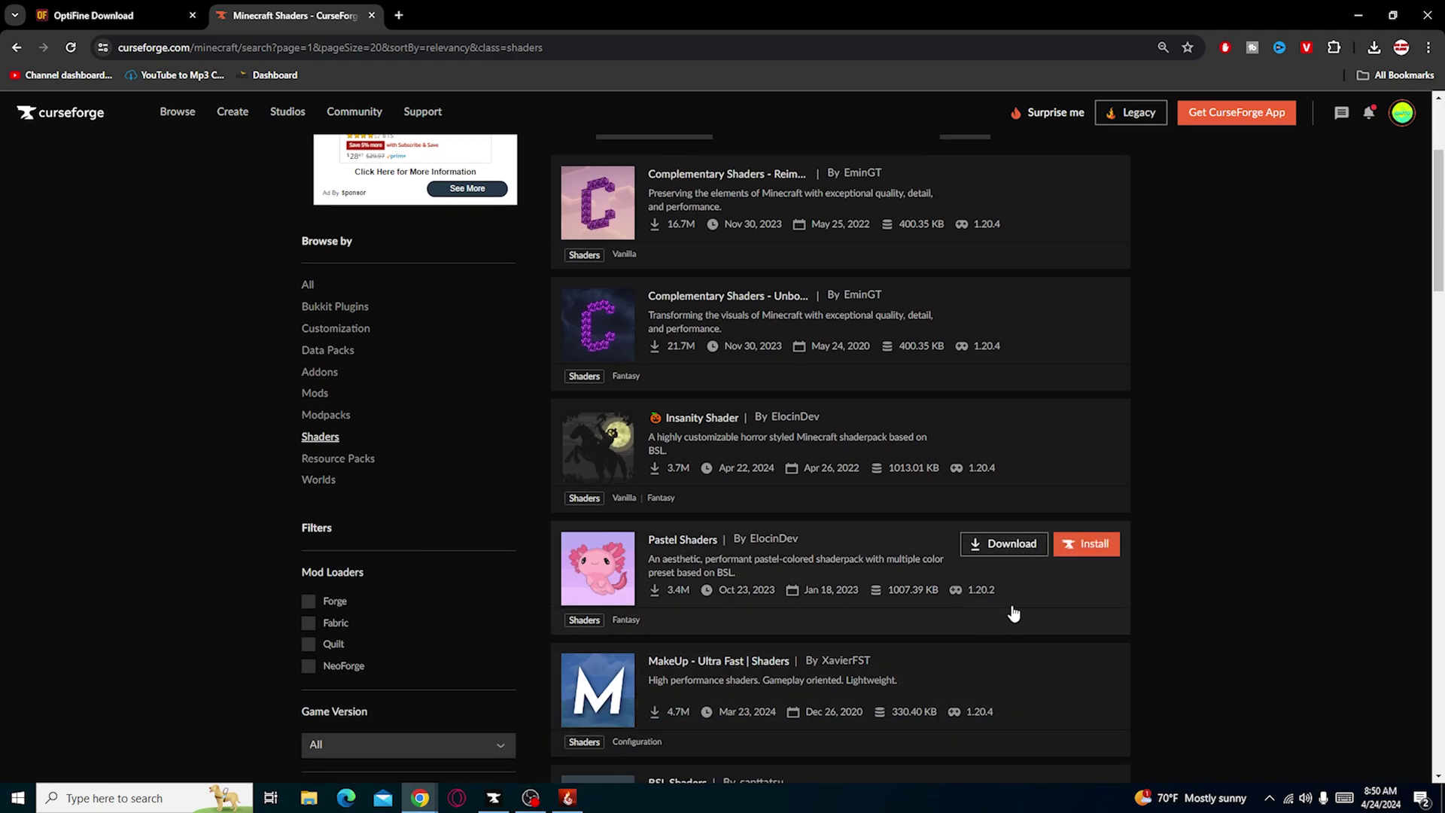
left_click(874, 561)
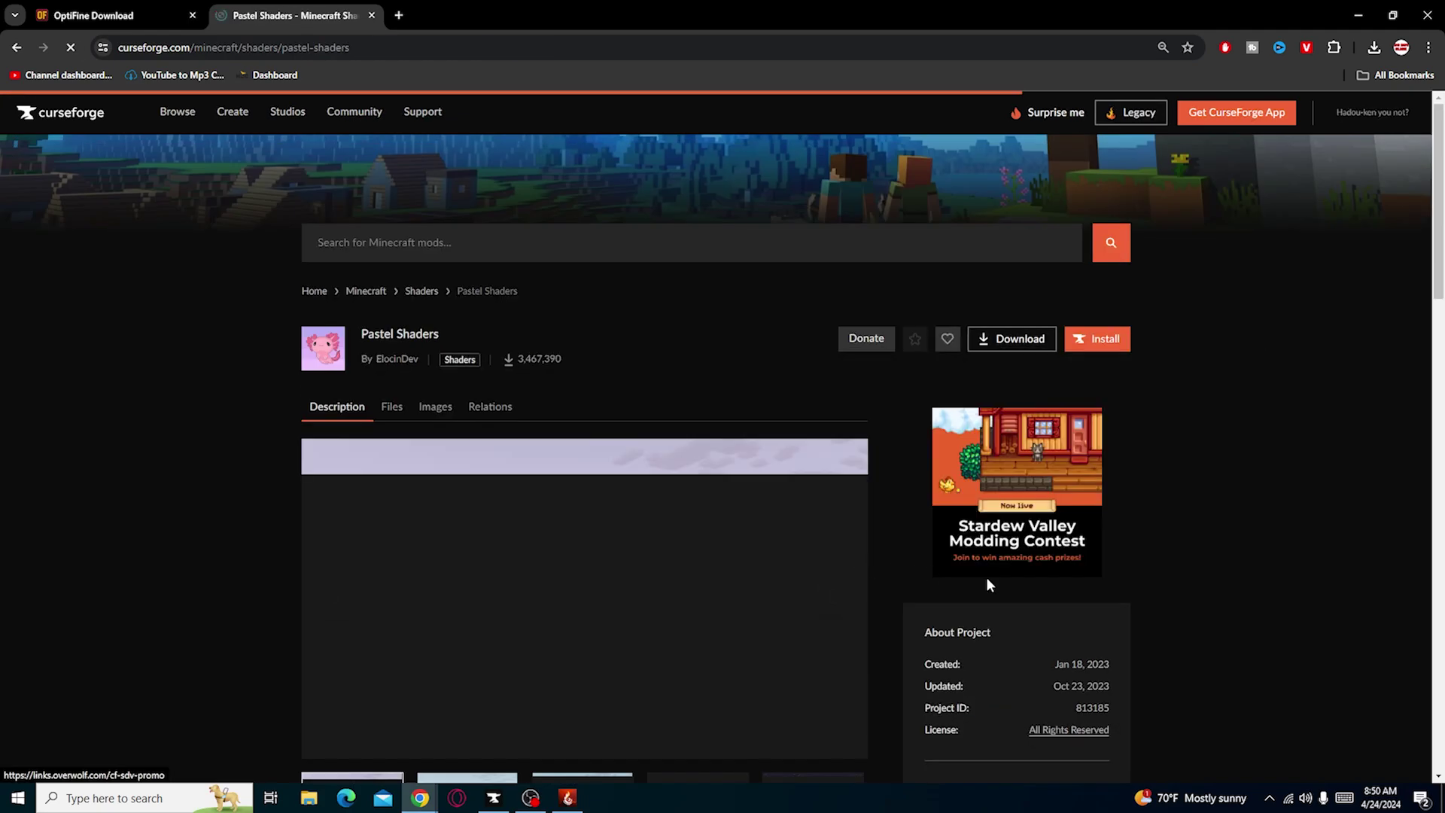
scroll(890, 457, "down", 4)
scroll(1006, 610, "down", 3)
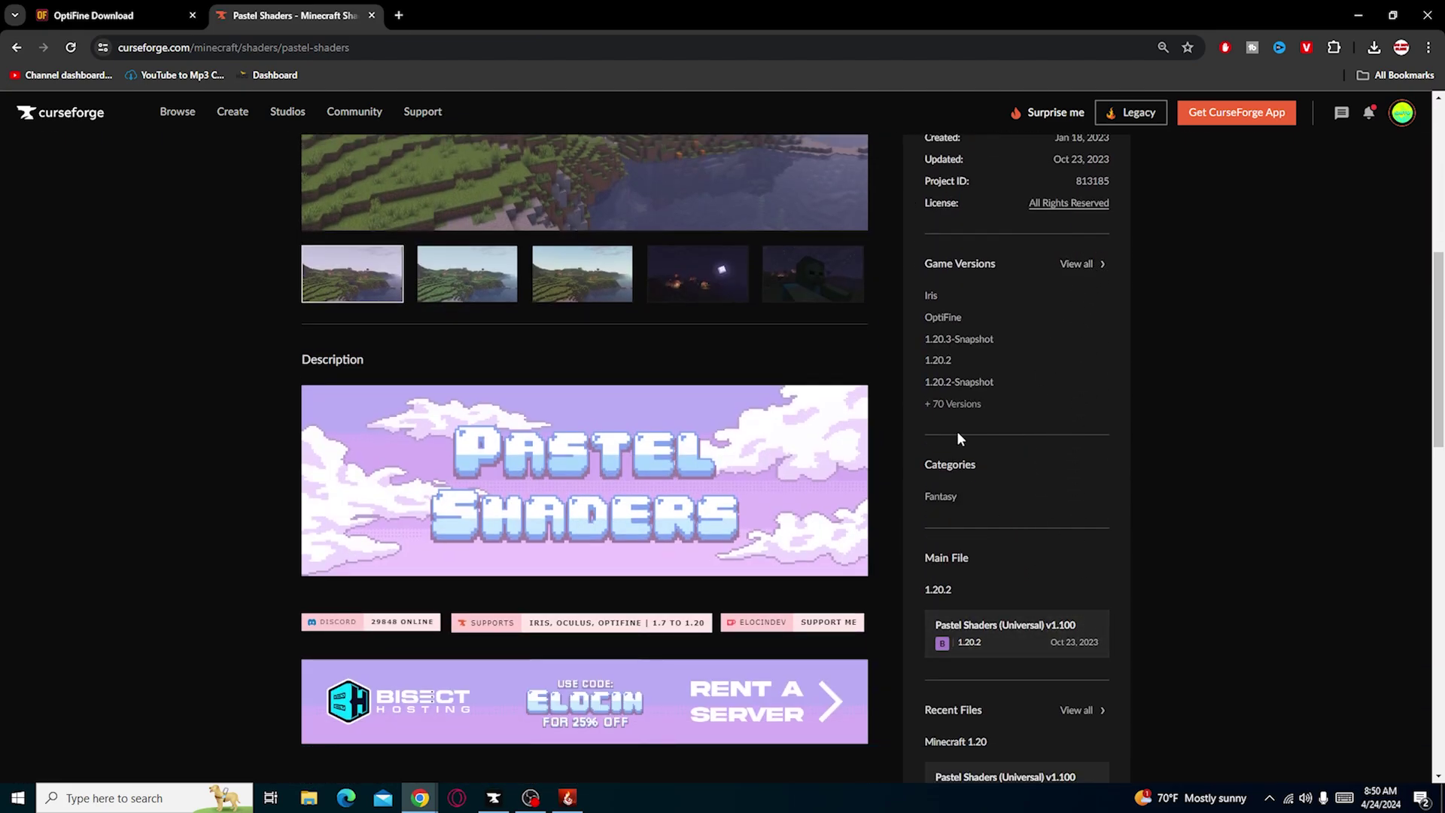
scroll(956, 557, "down", 4)
scroll(1195, 508, "up", 6)
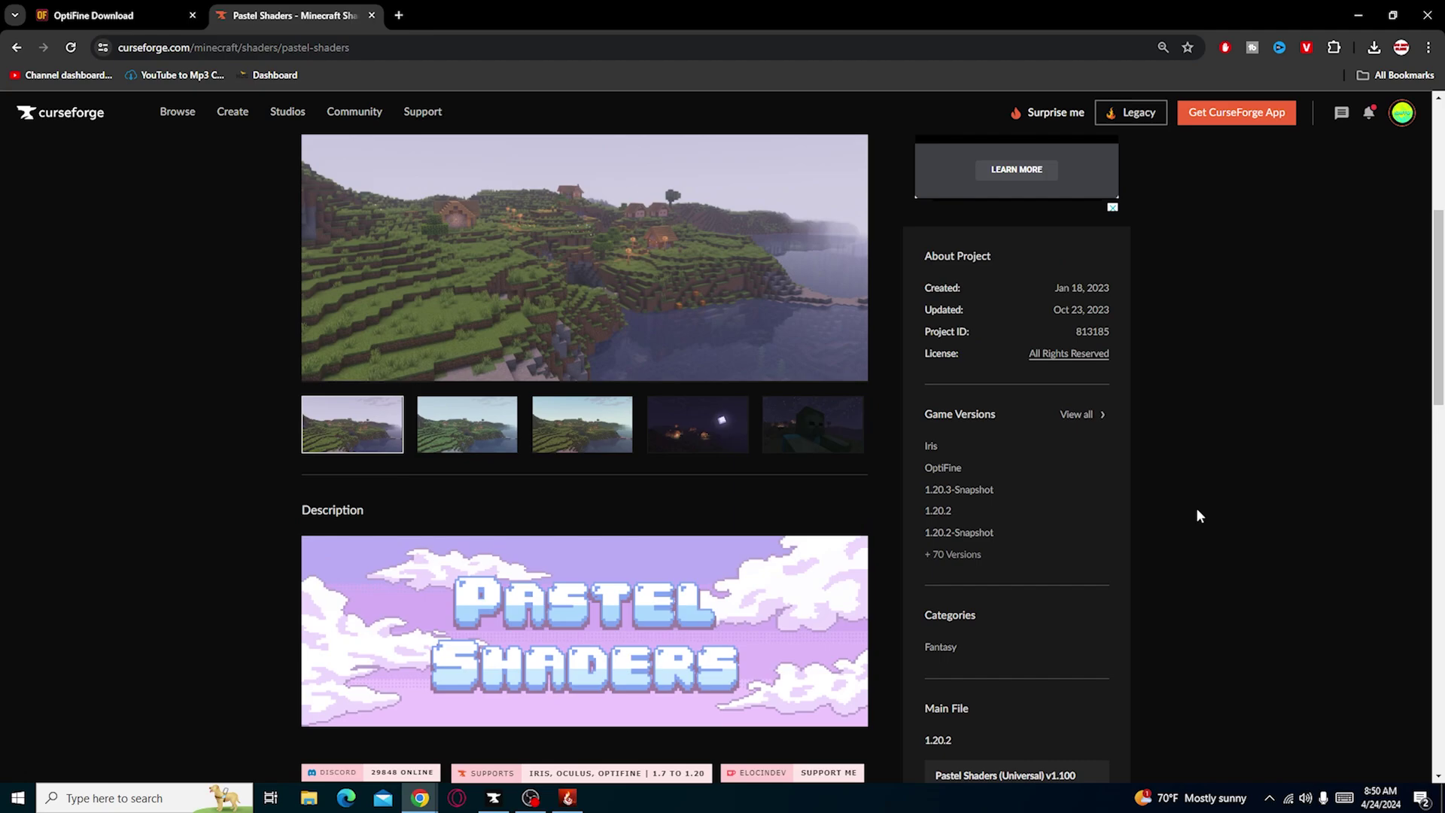
scroll(1195, 507, "down", 6)
scroll(1204, 536, "up", 5)
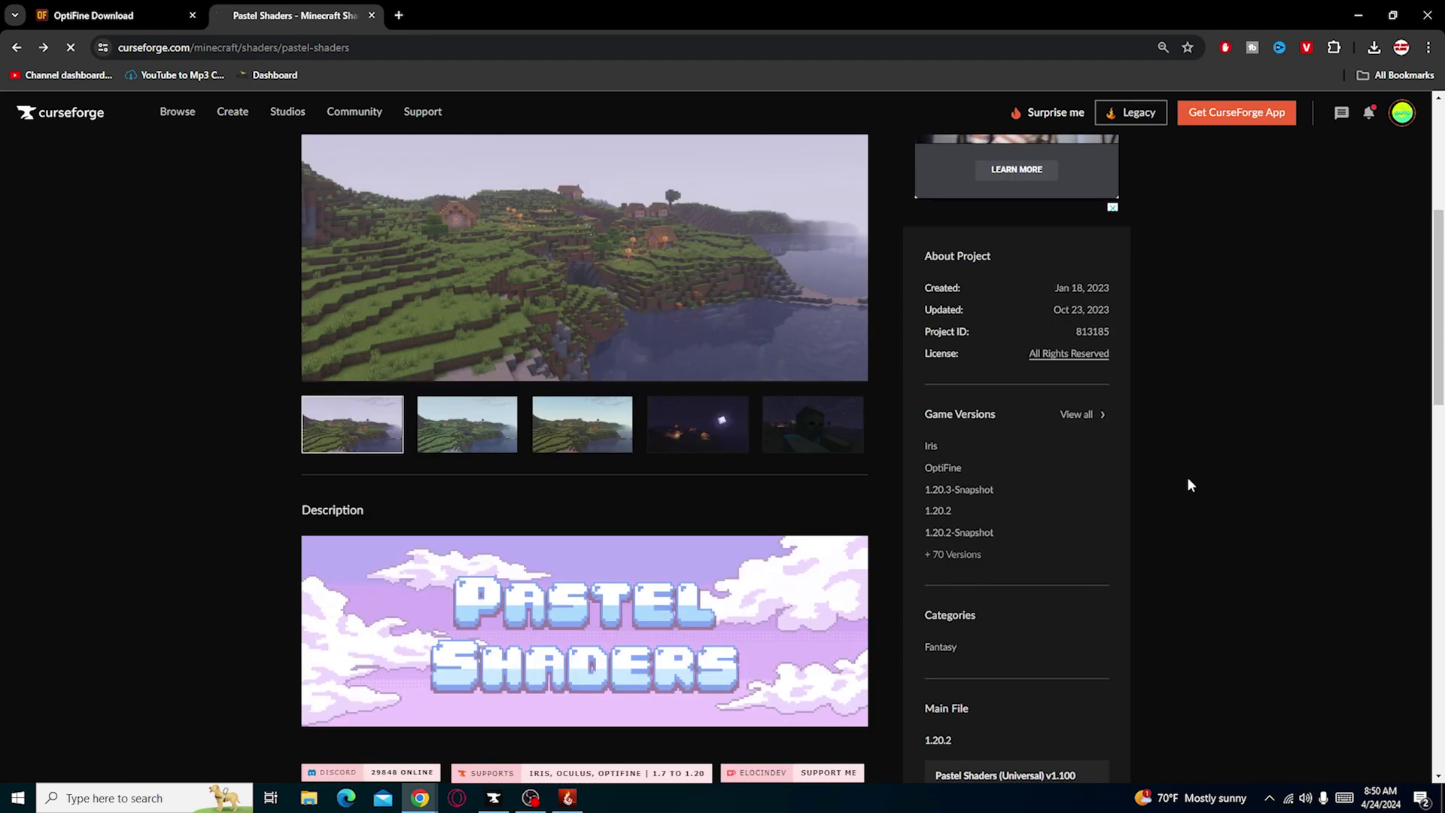
key("alt+Left")
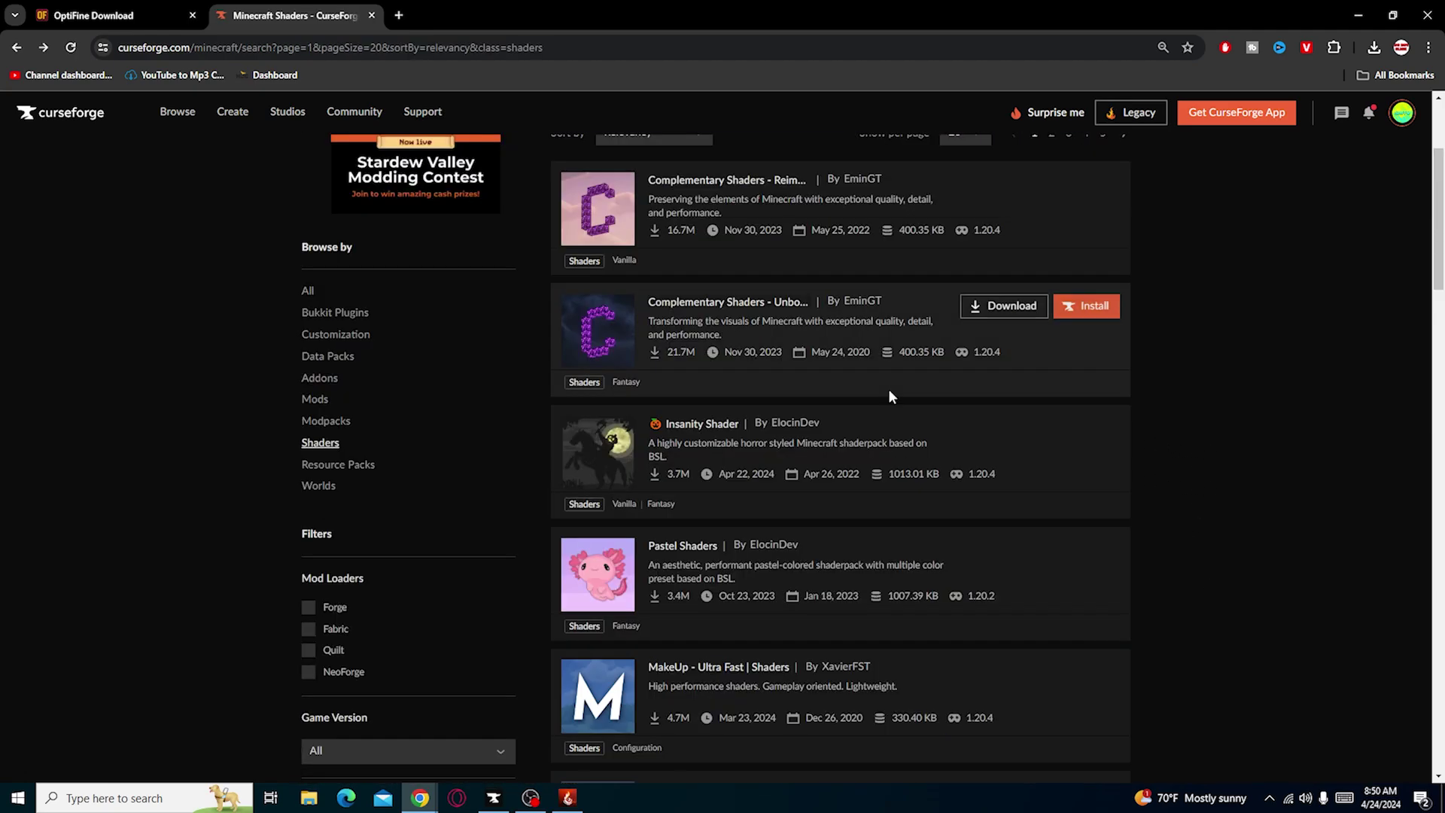
Open the Complementary Shaders - Reimagined project and view all its files.
left_click(926, 194)
scroll(1070, 465, "down", 4)
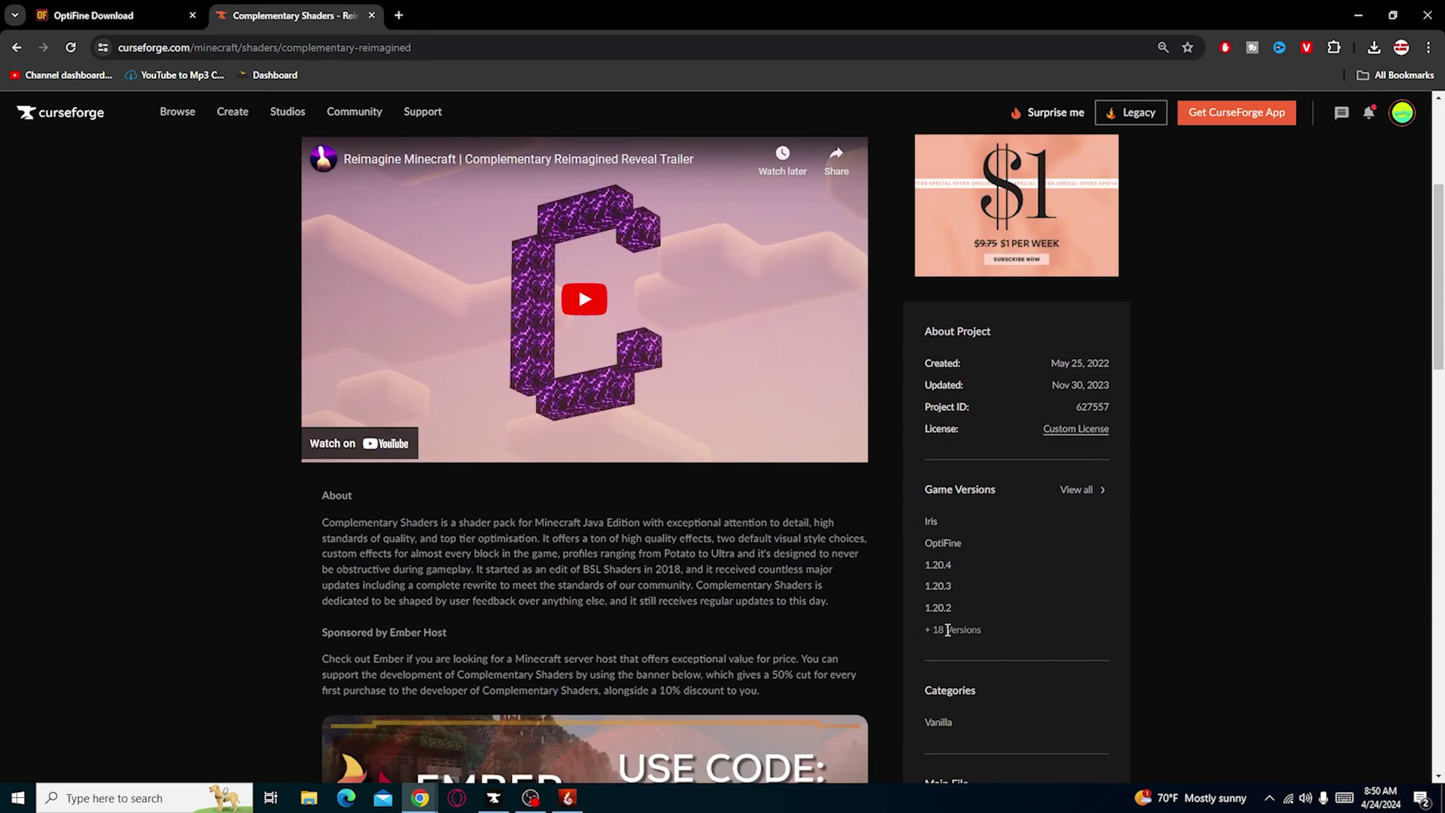
left_click(1091, 487)
scroll(1069, 527, "down", 5)
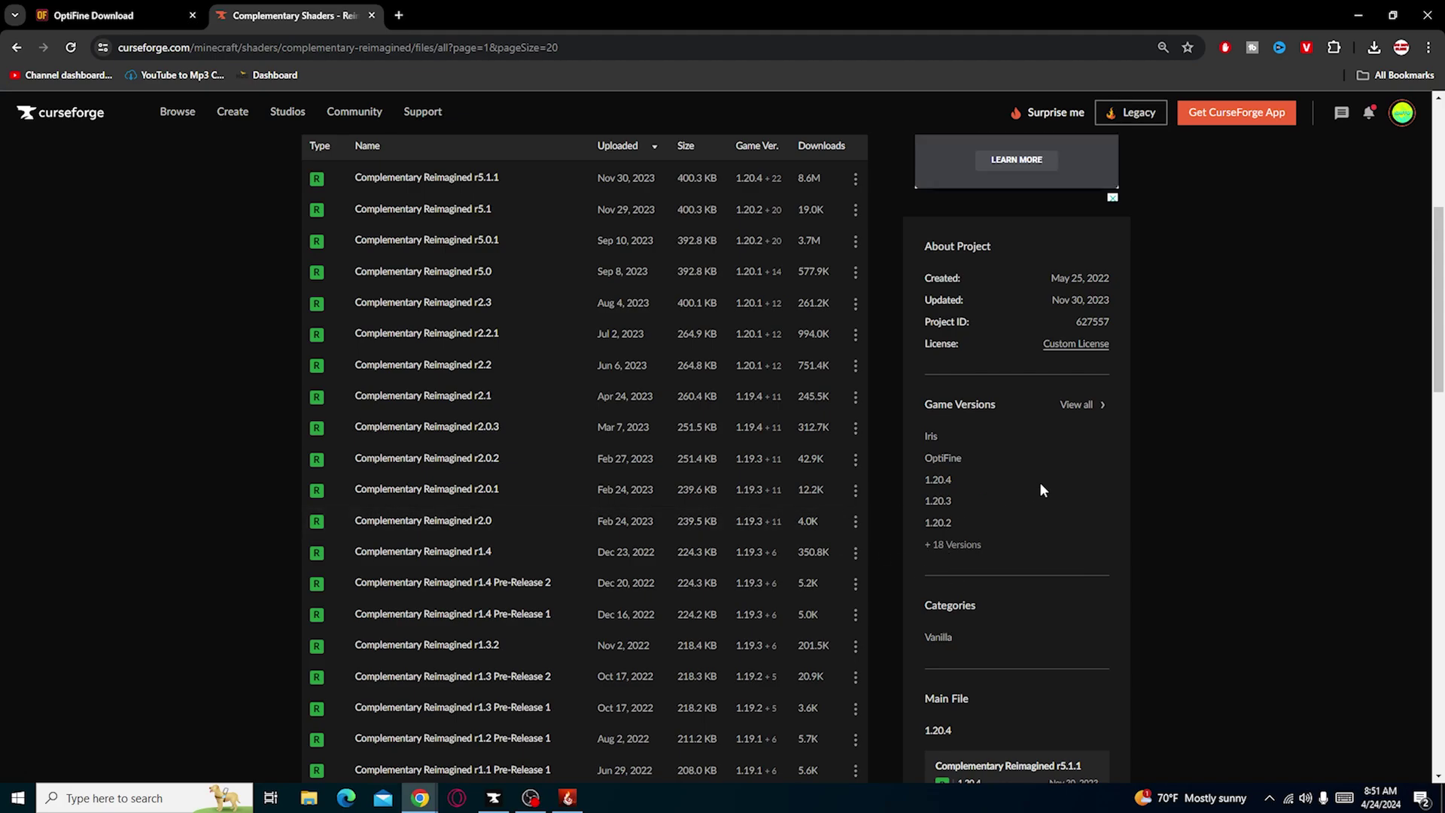
scroll(677, 452, "up", 3)
Filter the files to Minecraft 1.16.5 and open the Complementary Reimagined r5.1.1 file details.
left_click(406, 289)
scroll(429, 410, "down", 6)
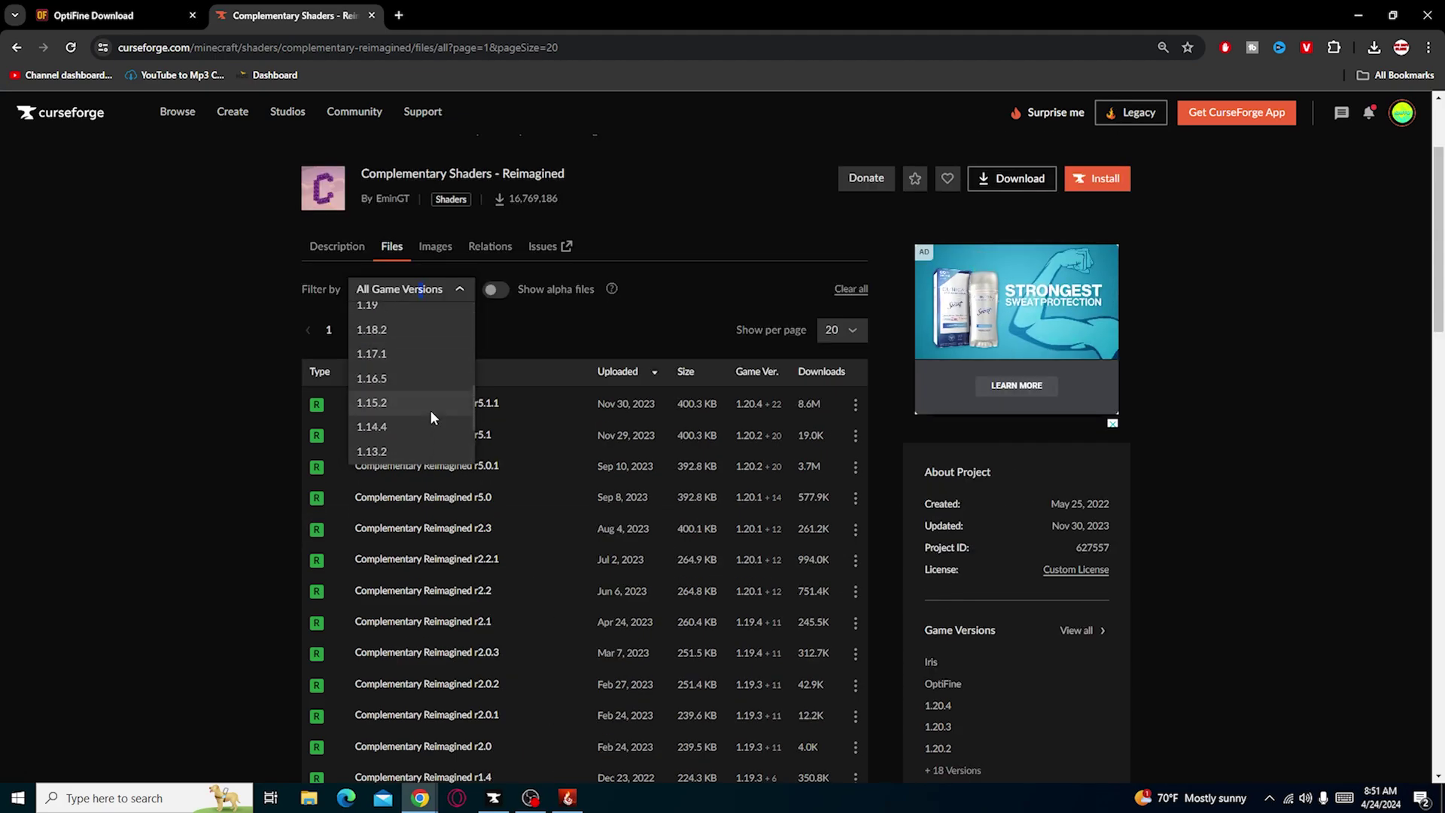
scroll(422, 399, "up", 1)
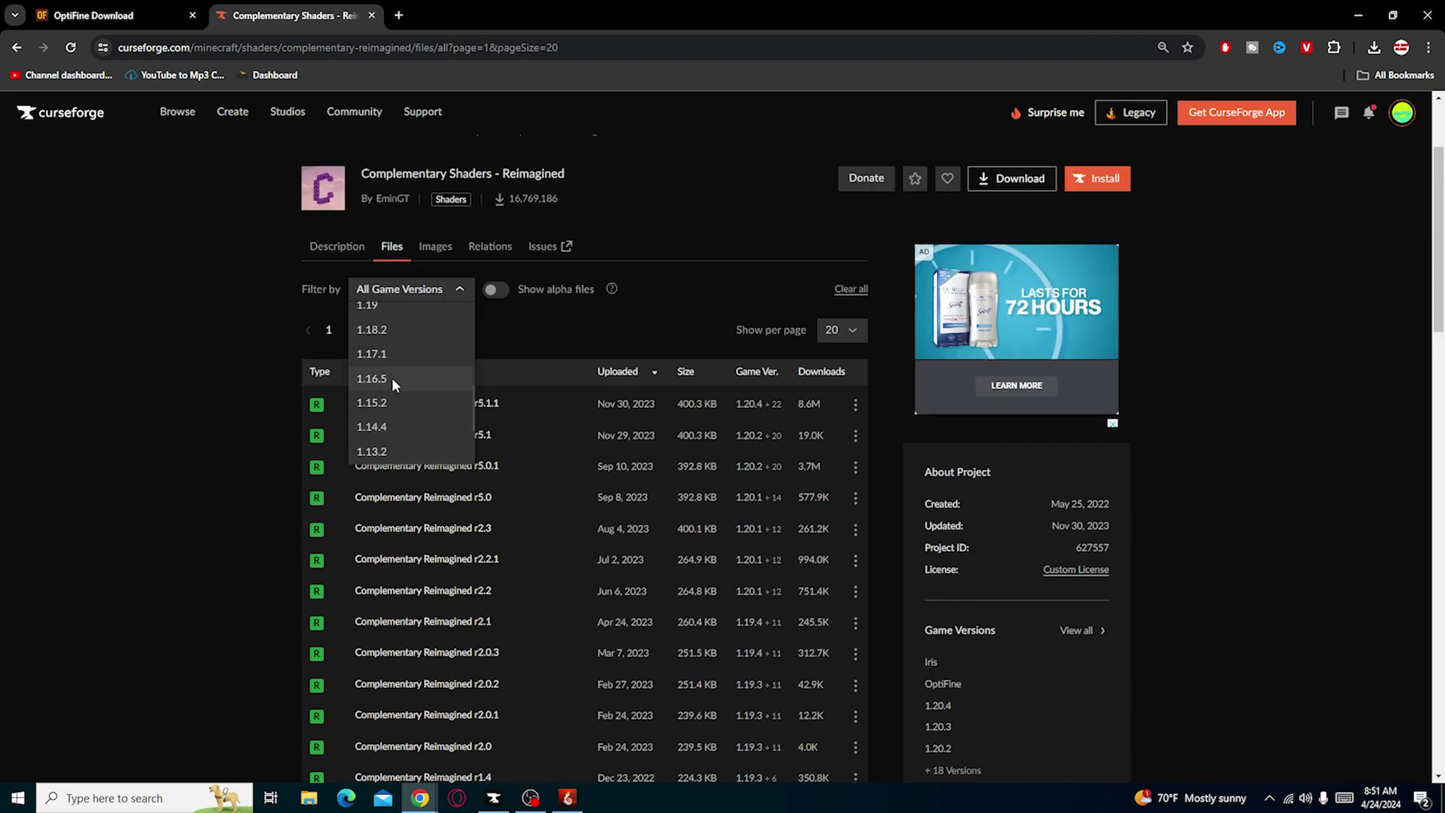
left_click(391, 377)
scroll(527, 301, "down", 1)
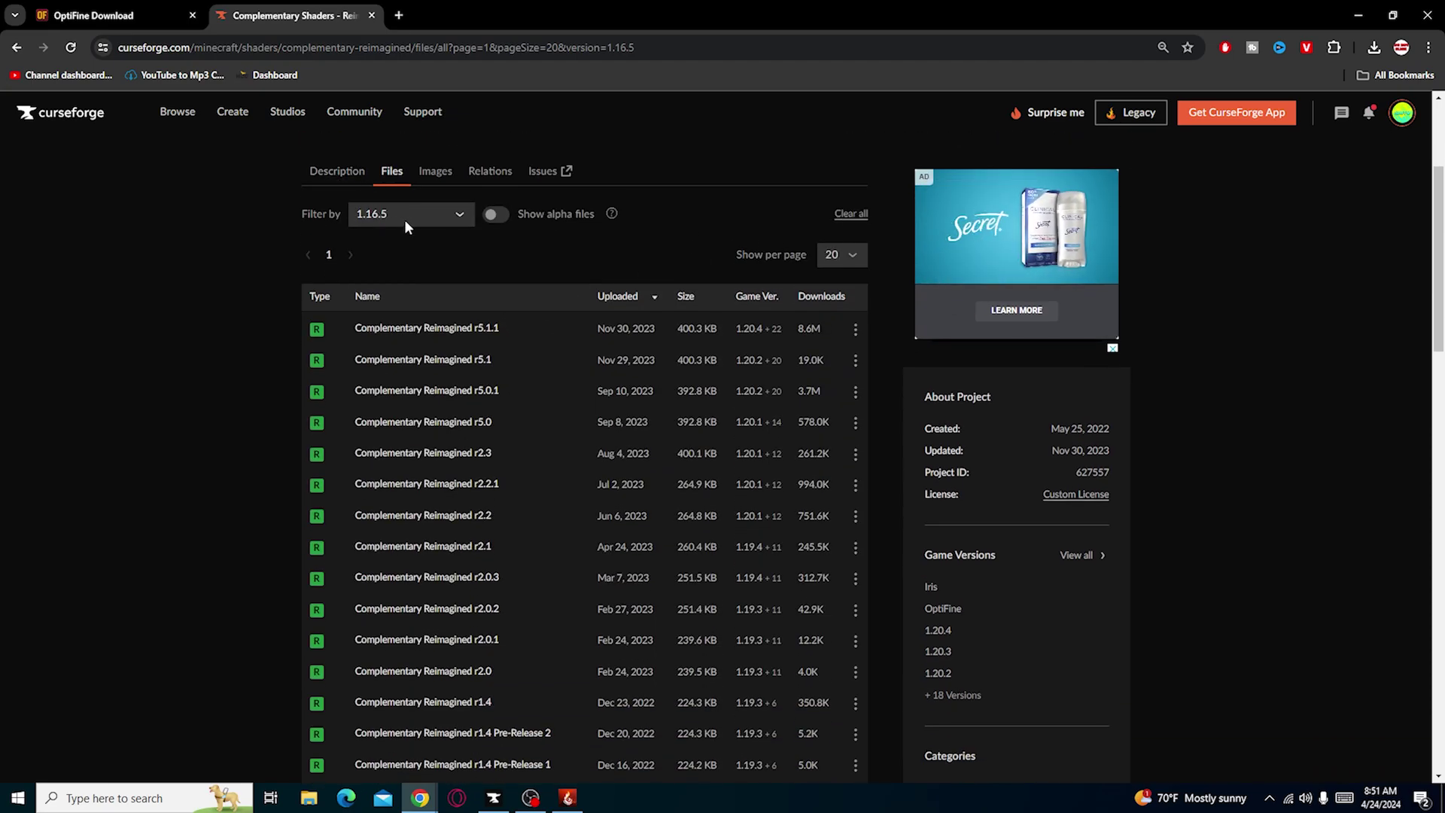
mouse_move(753, 335)
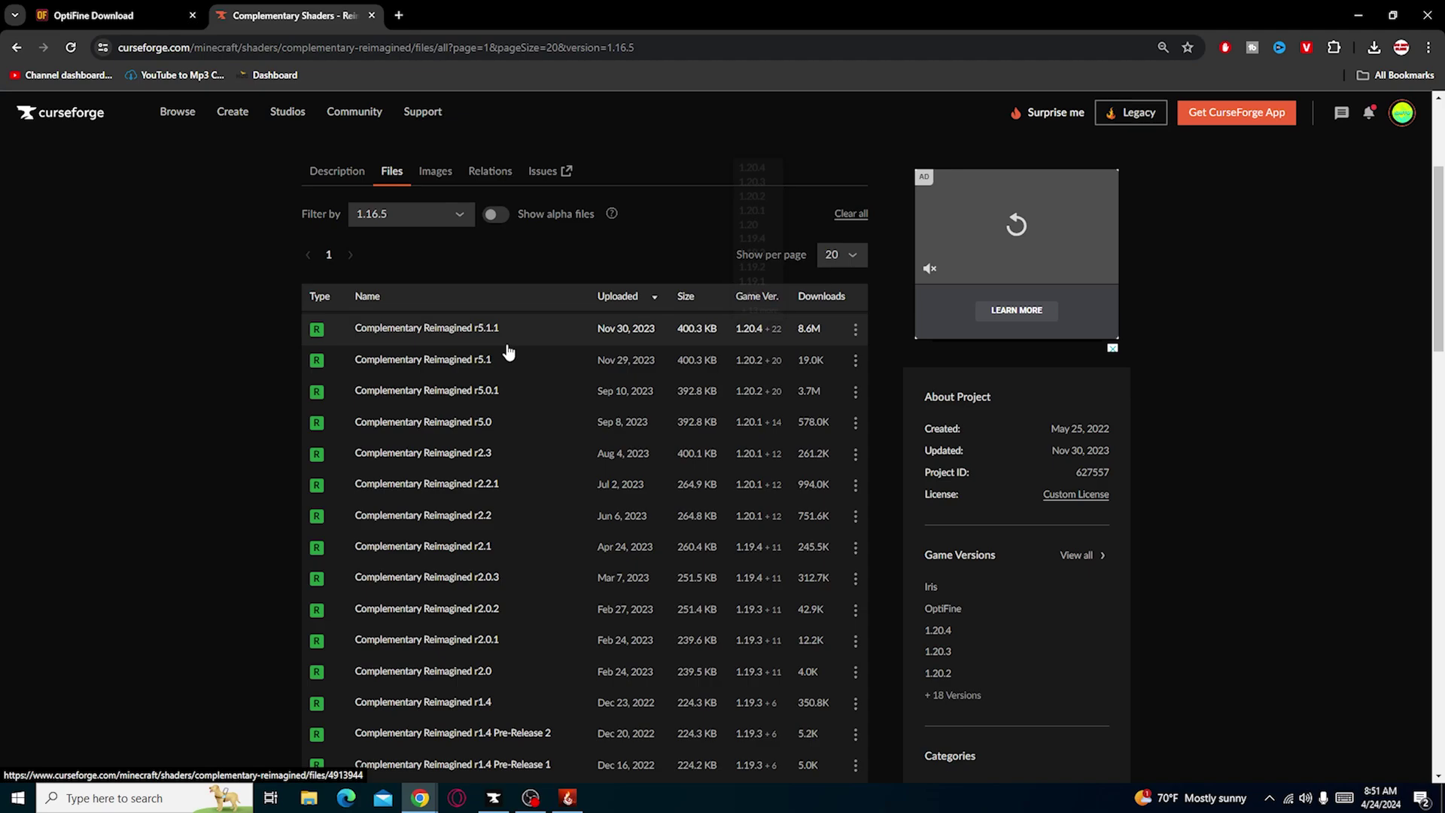
scroll(654, 336, "down", 3)
mouse_move(758, 704)
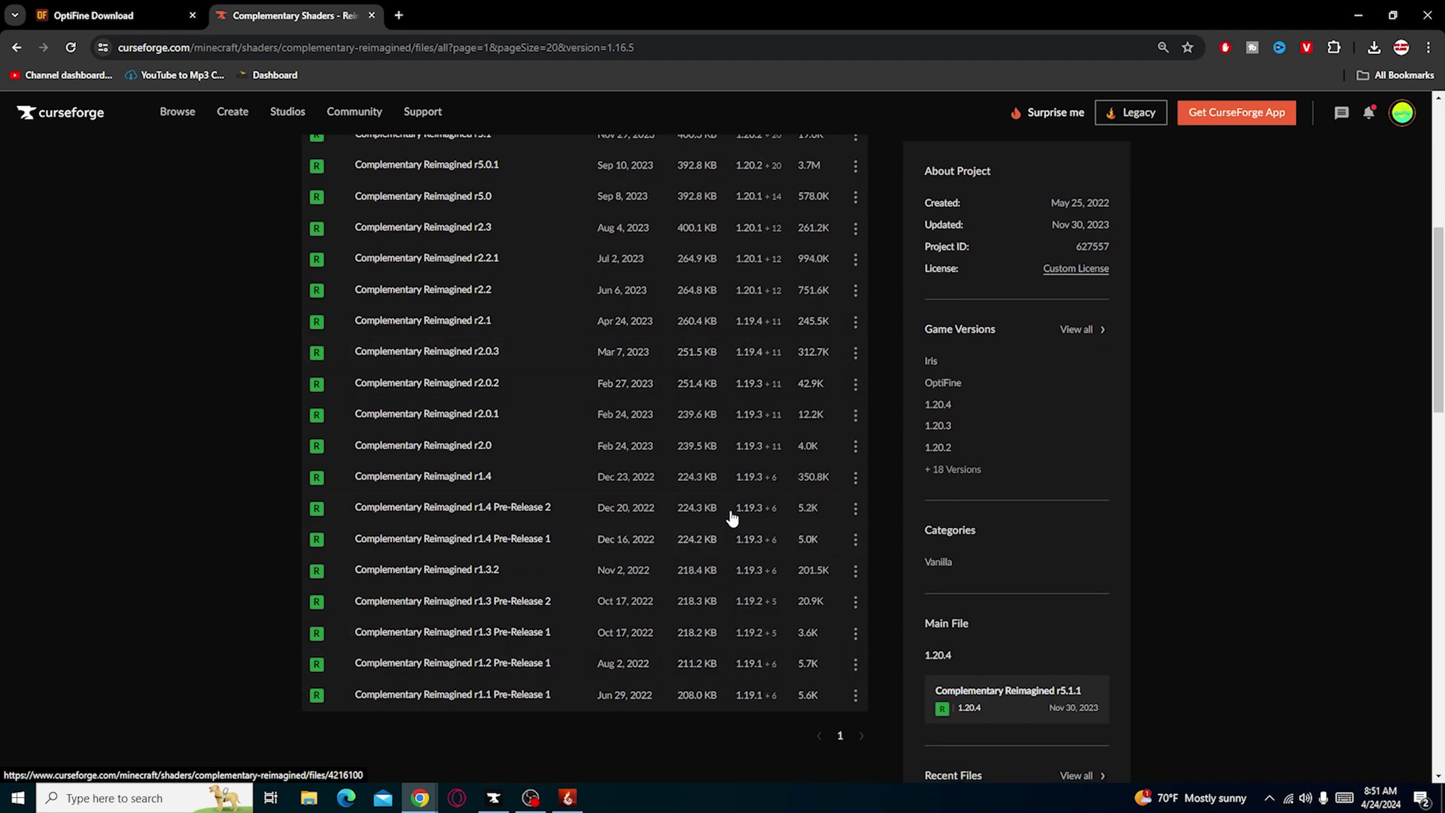
scroll(760, 459, "up", 6)
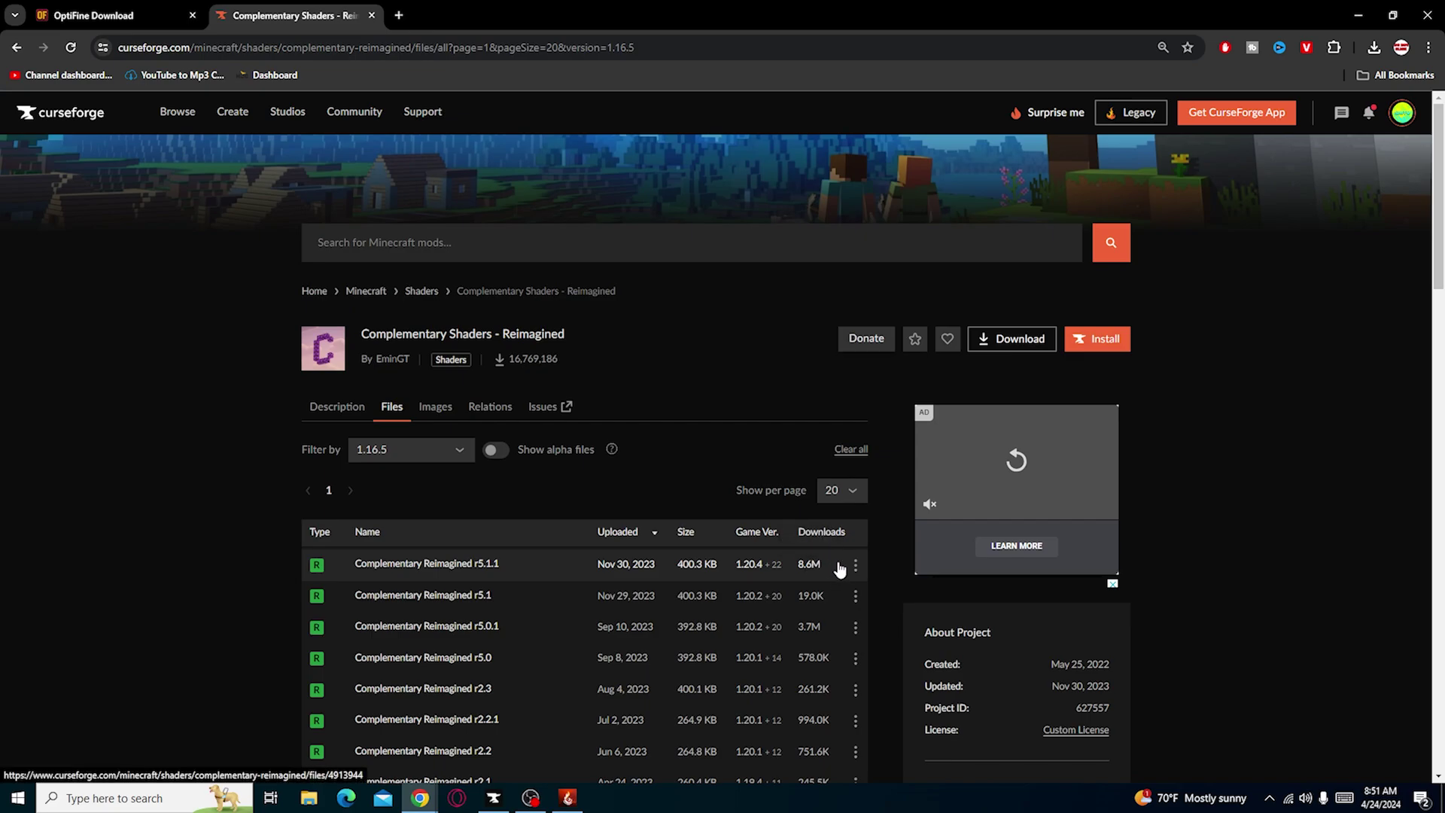
left_click(837, 570)
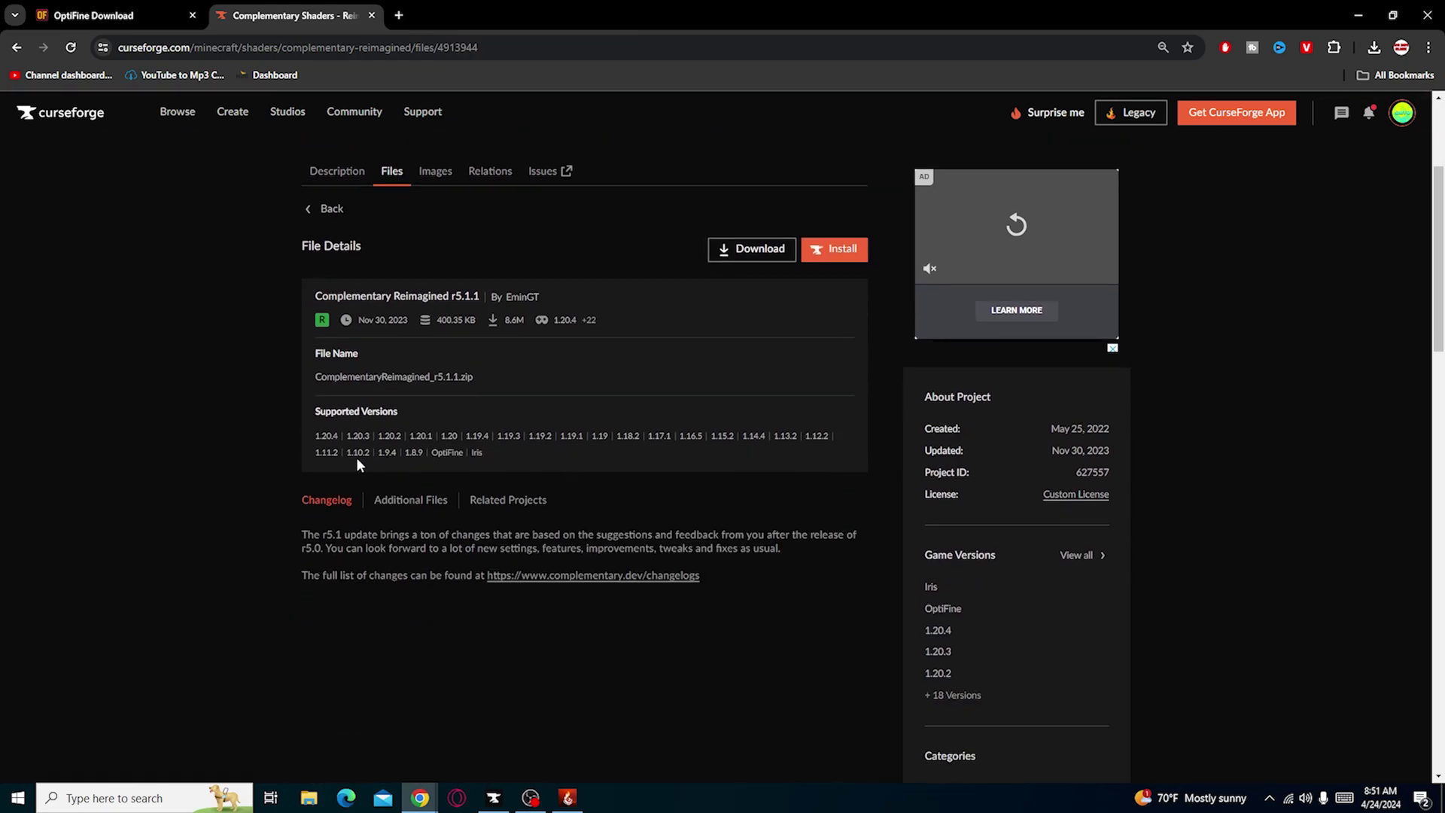
Download the r5.1.1 shader, confirm it in Downloads, then clear back to the desktop.
left_click(749, 249)
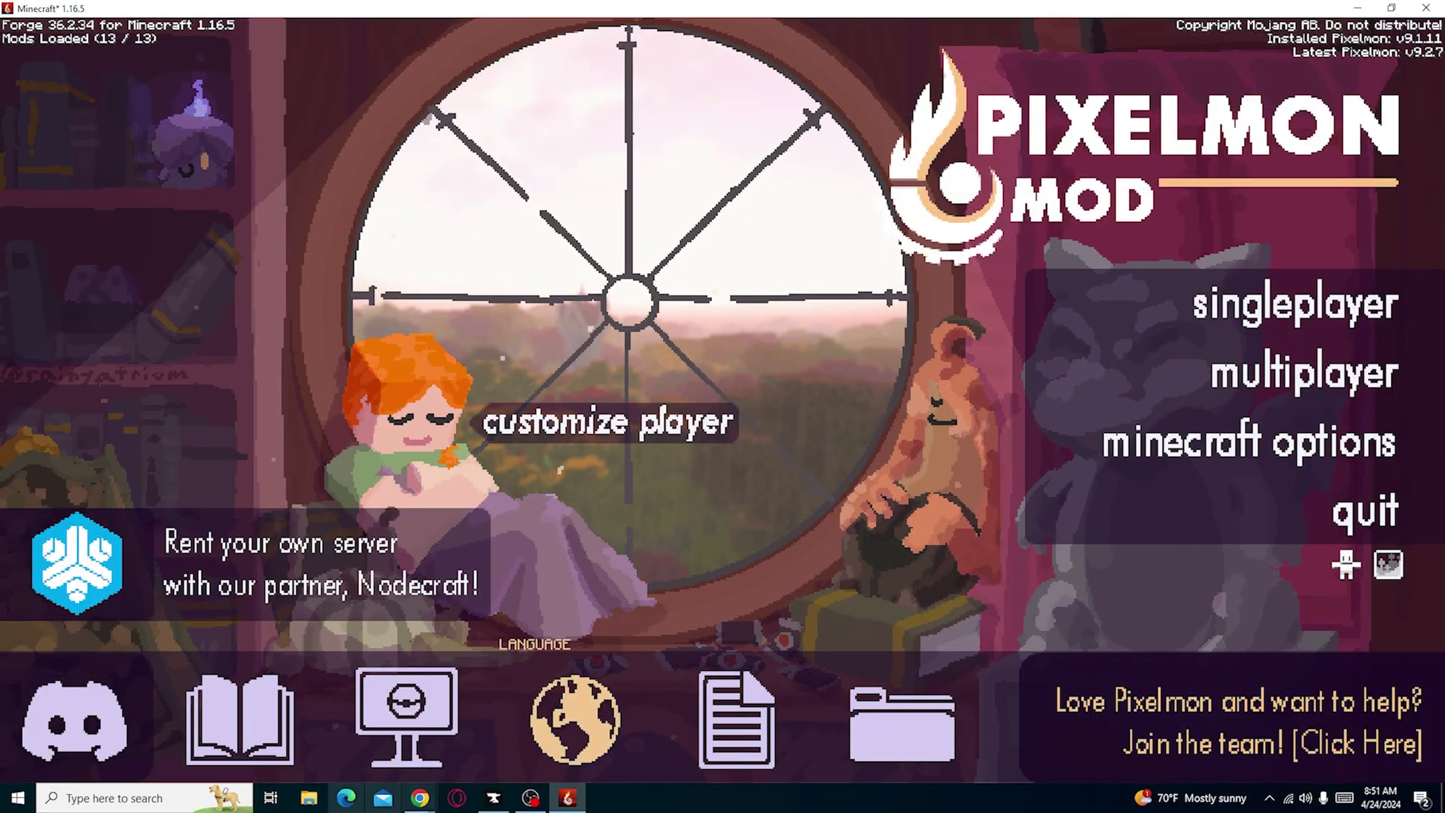
left_click(309, 798)
left_click(334, 411)
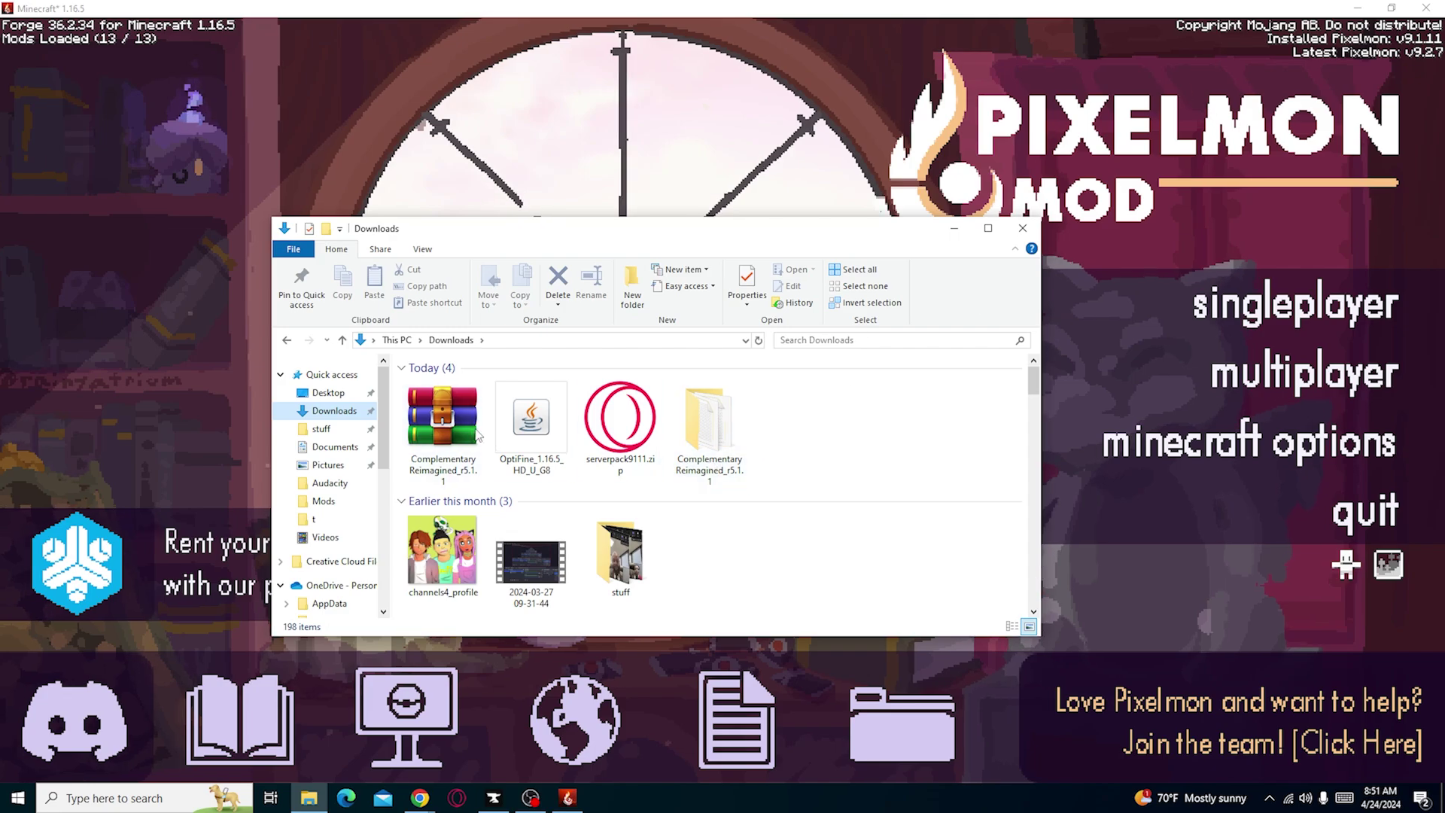
left_click(1022, 228)
left_click(1359, 9)
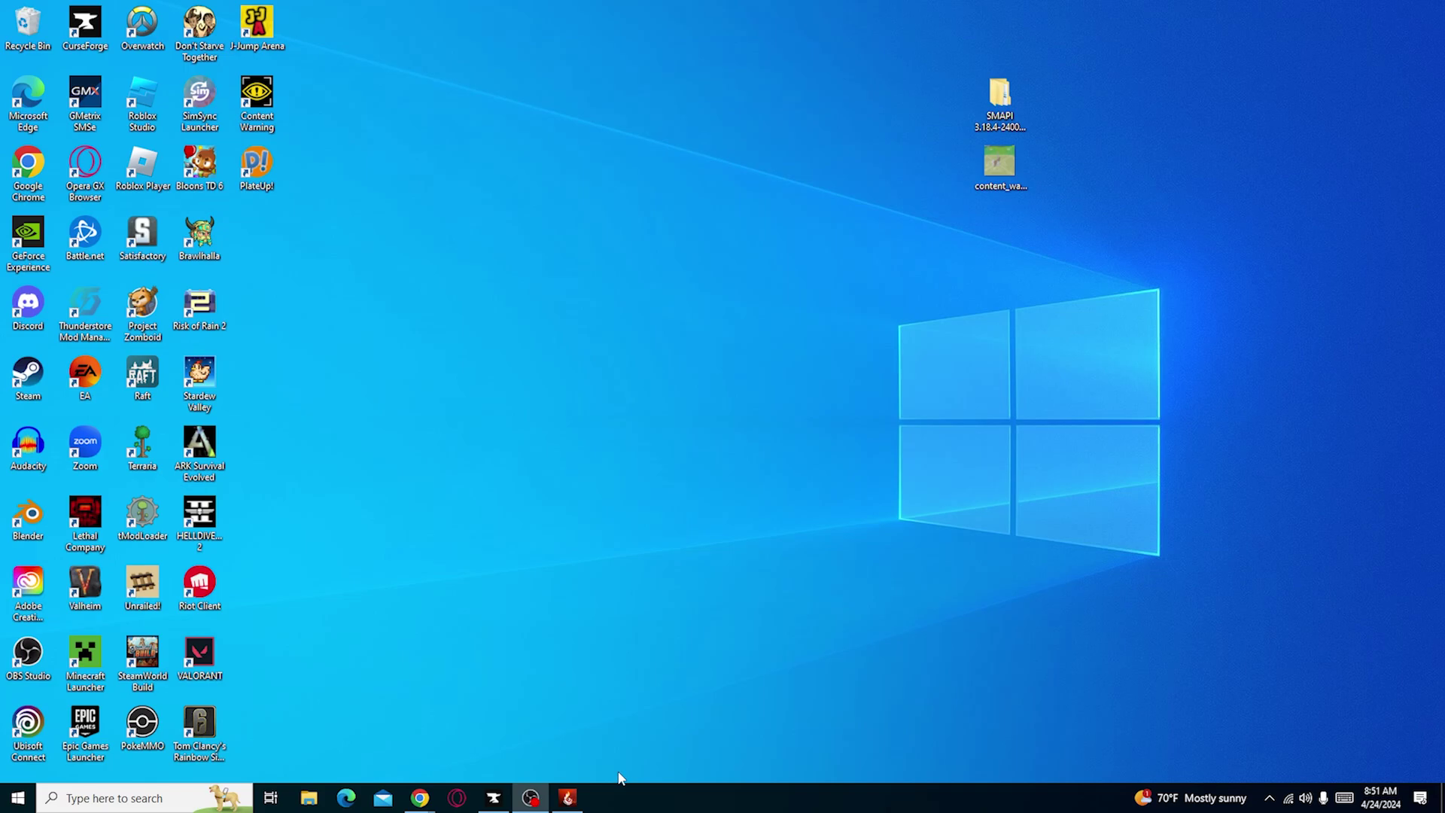
Move the ComplementaryReimagined_r5.1.1 folder from Downloads onto the desktop.
left_click(493, 798)
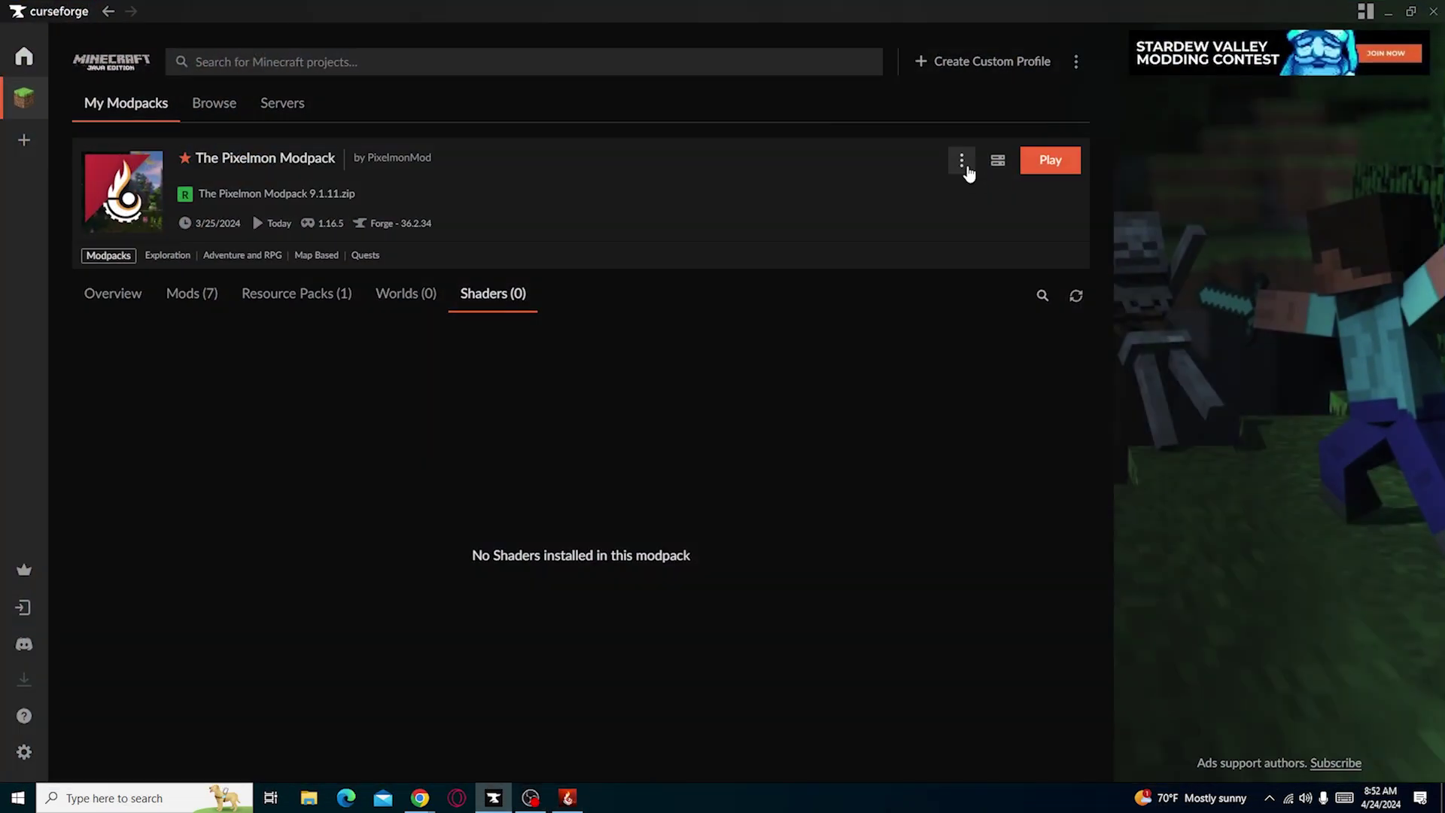
left_click(962, 160)
left_click(865, 298)
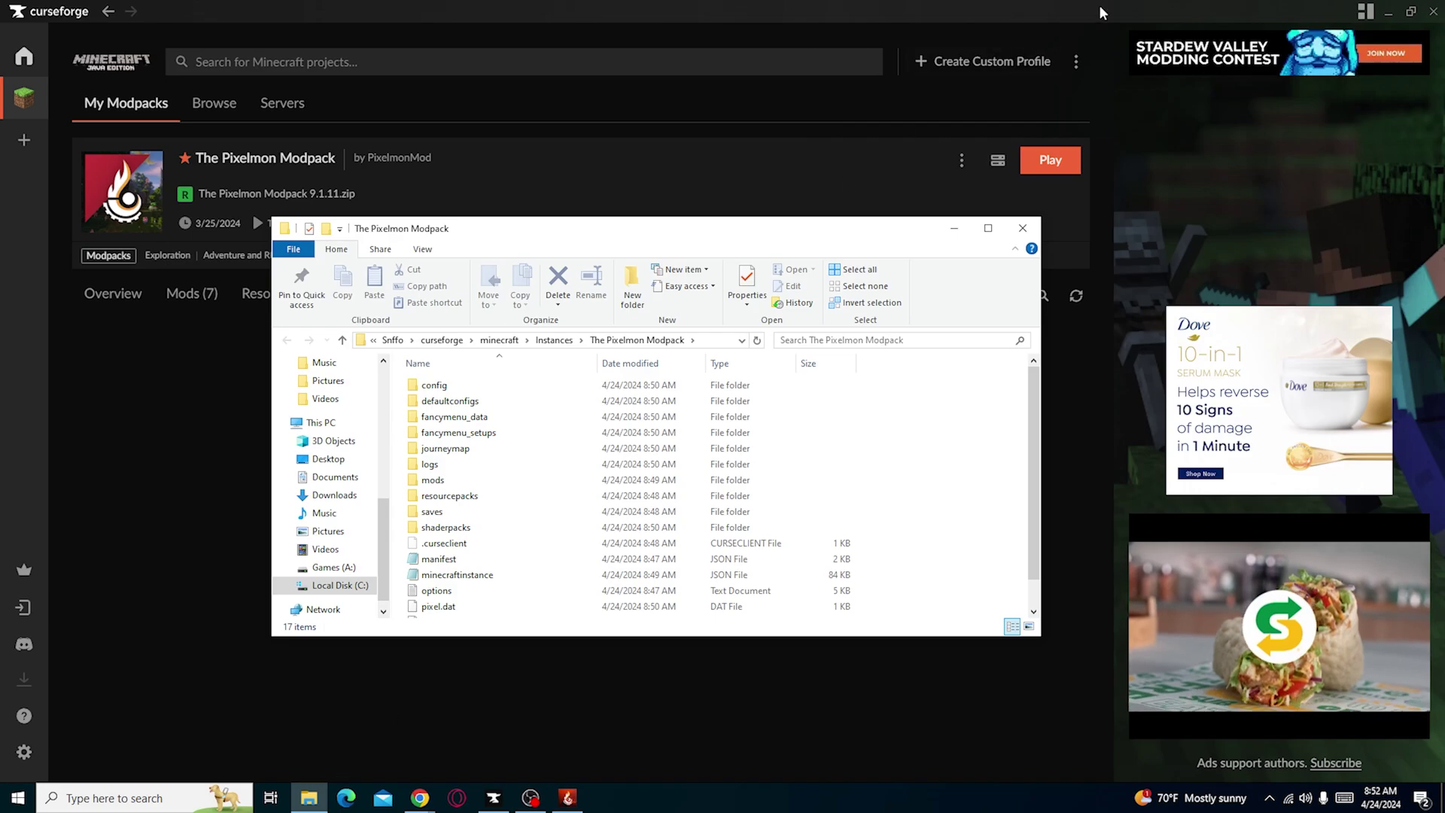
left_click_drag(1101, 12, 1014, 440)
scroll(345, 392, "up", 4)
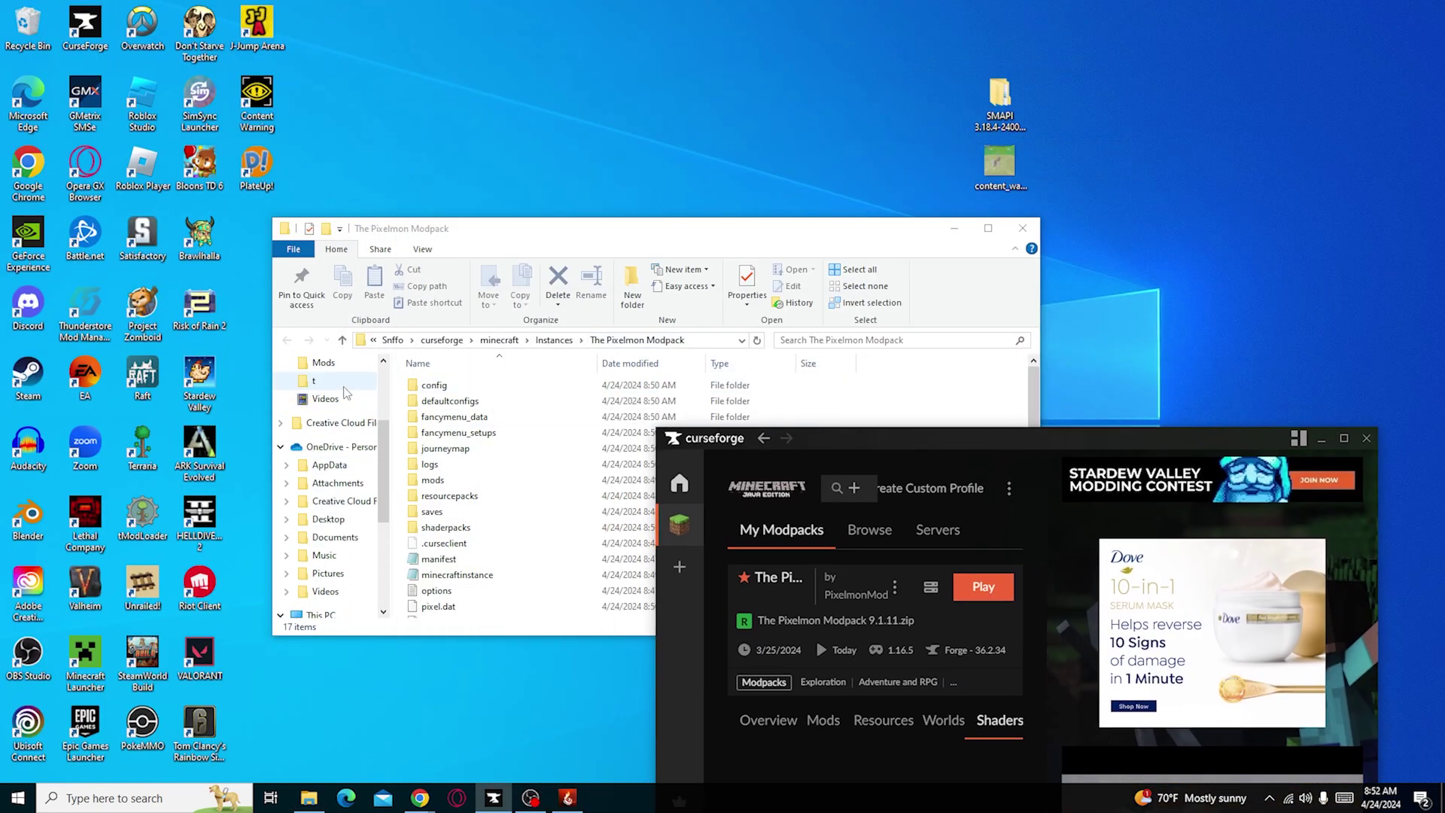
scroll(345, 392, "up", 4)
left_click(334, 411)
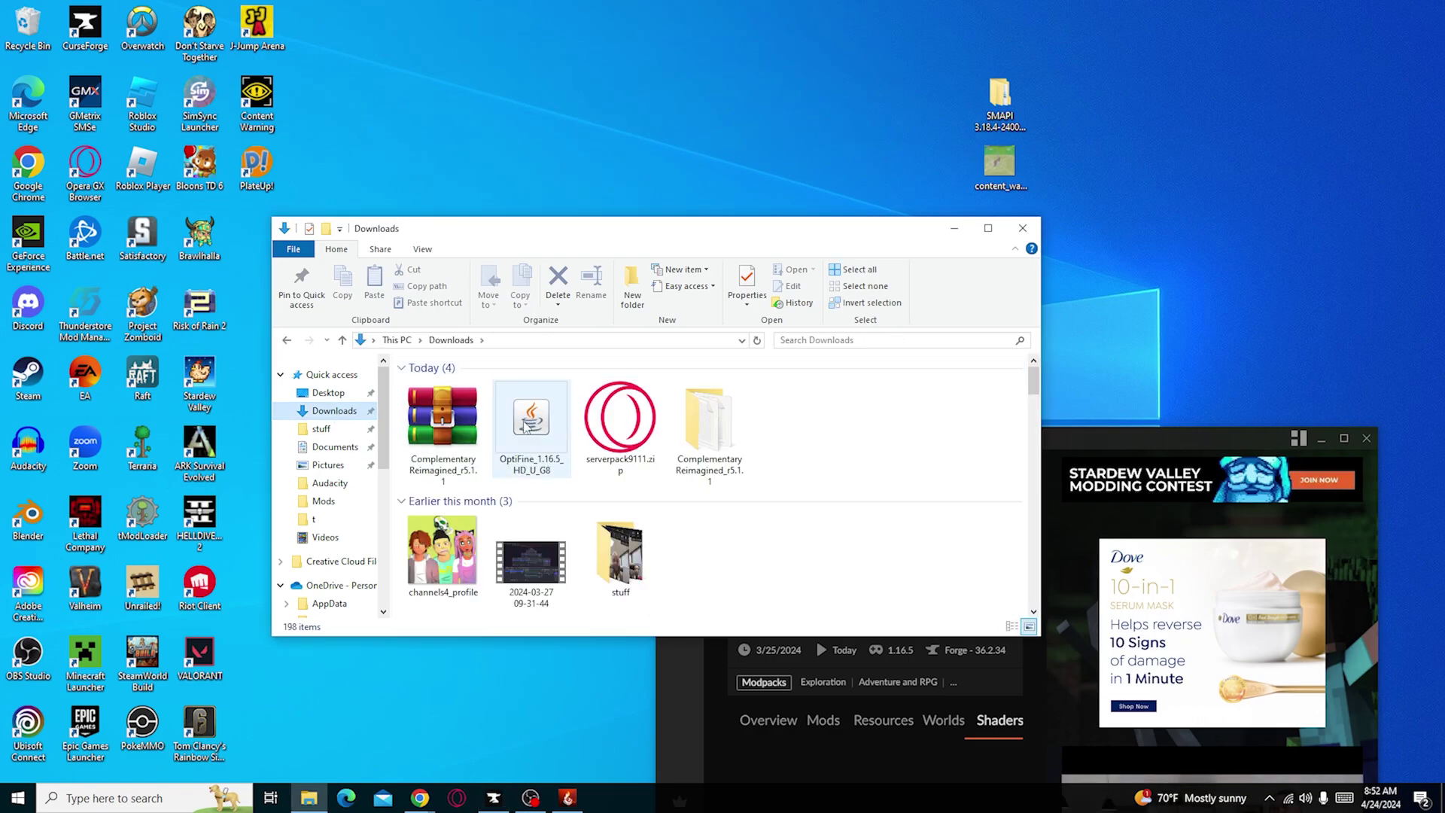
left_click_drag(700, 425, 828, 61)
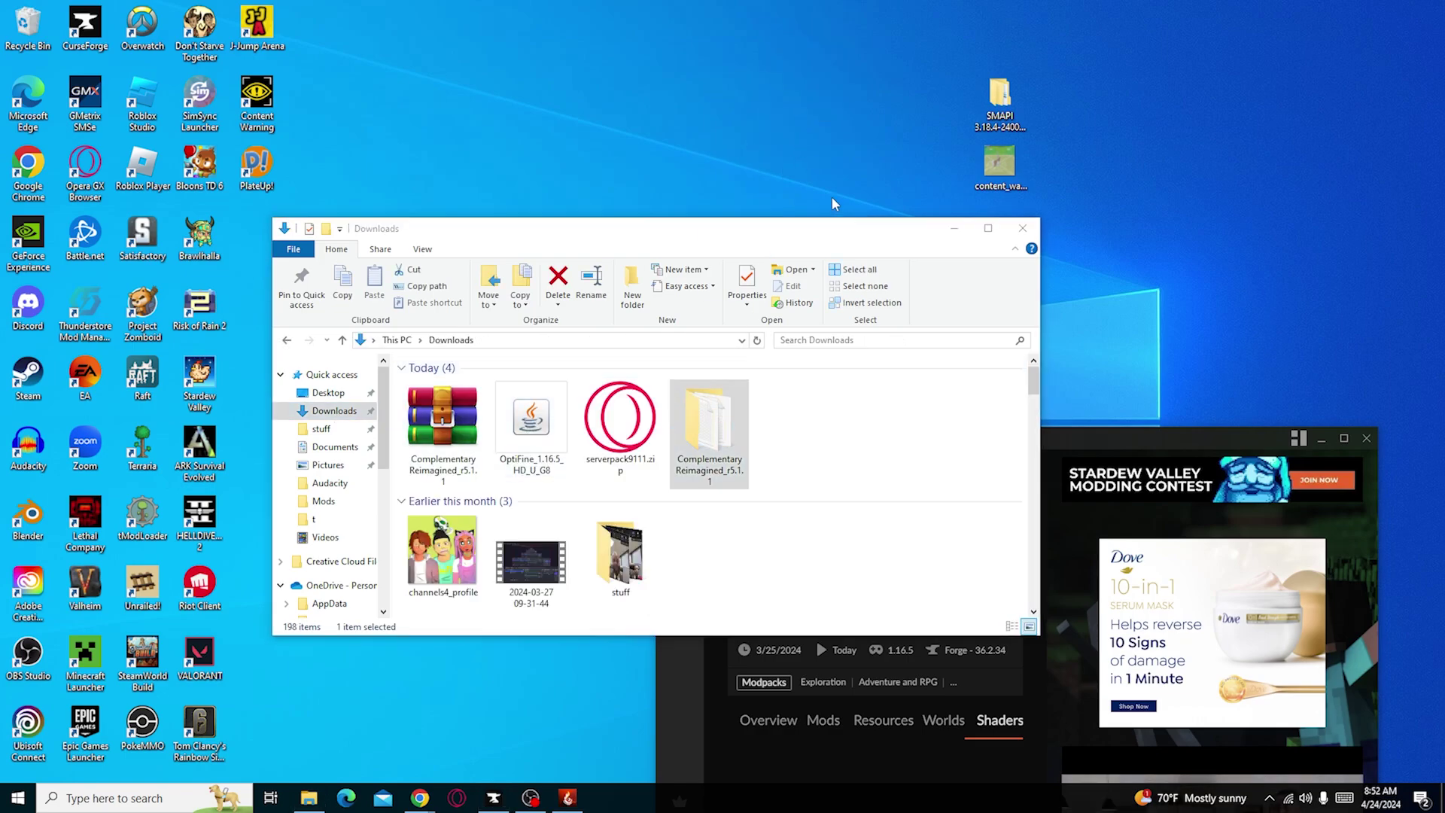
left_click(1024, 229)
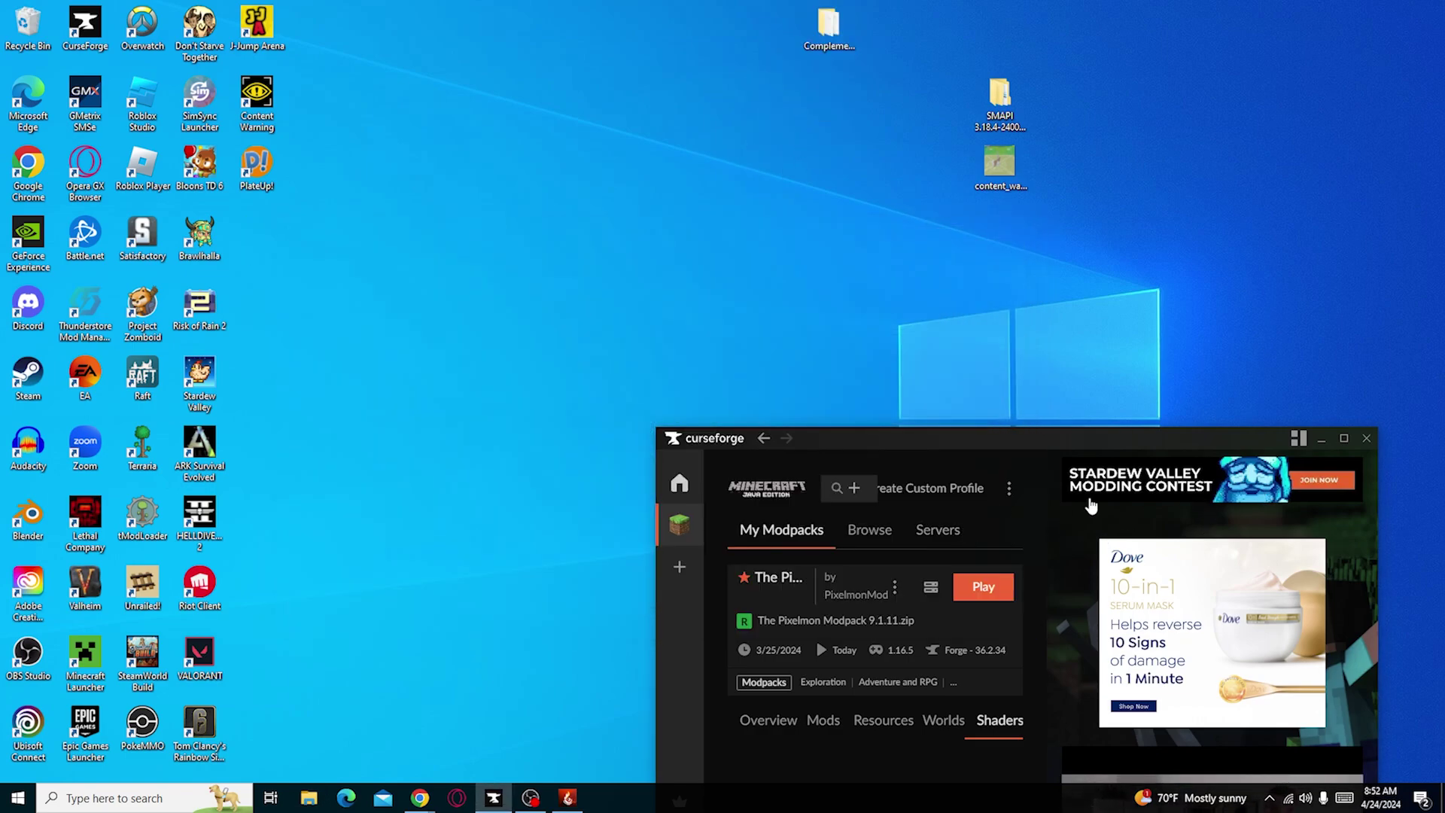
Reopen The Pixelmon Modpack folder and drag the Complementary folder into shaderpacks.
left_click(1343, 439)
left_click(958, 156)
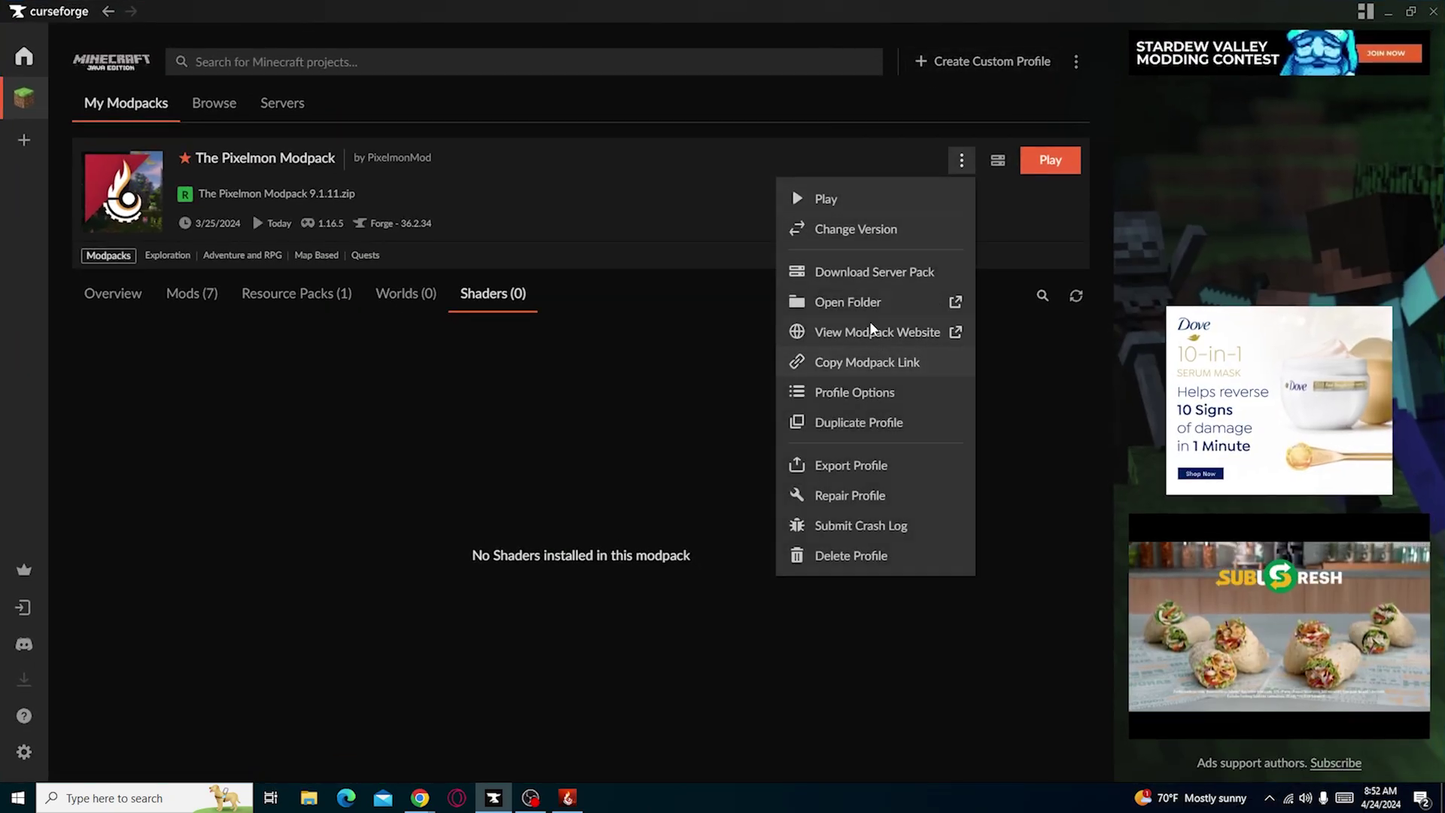
left_click(851, 298)
double_click(890, 11)
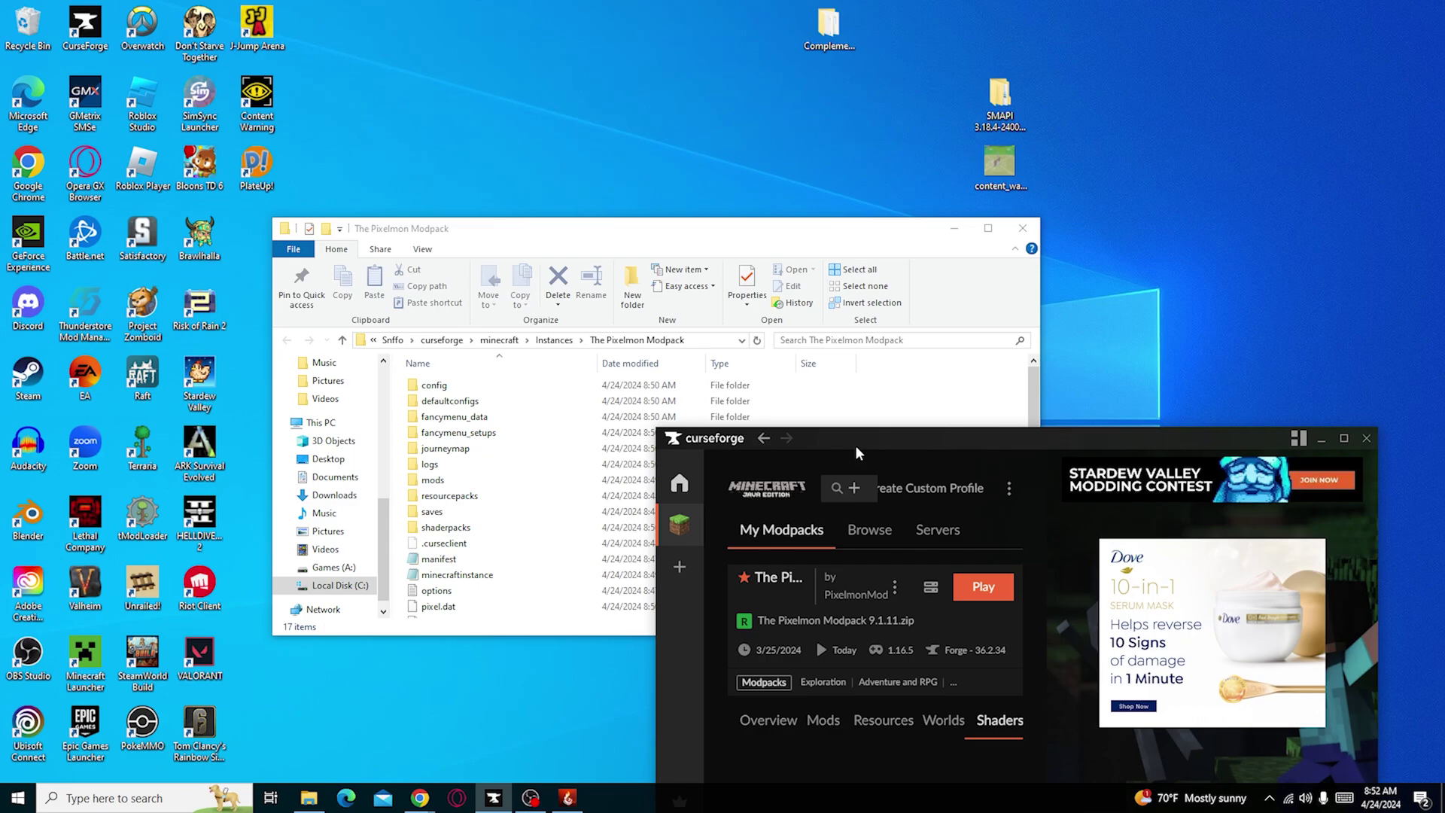
left_click_drag(857, 452, 1077, 457)
double_click(458, 528)
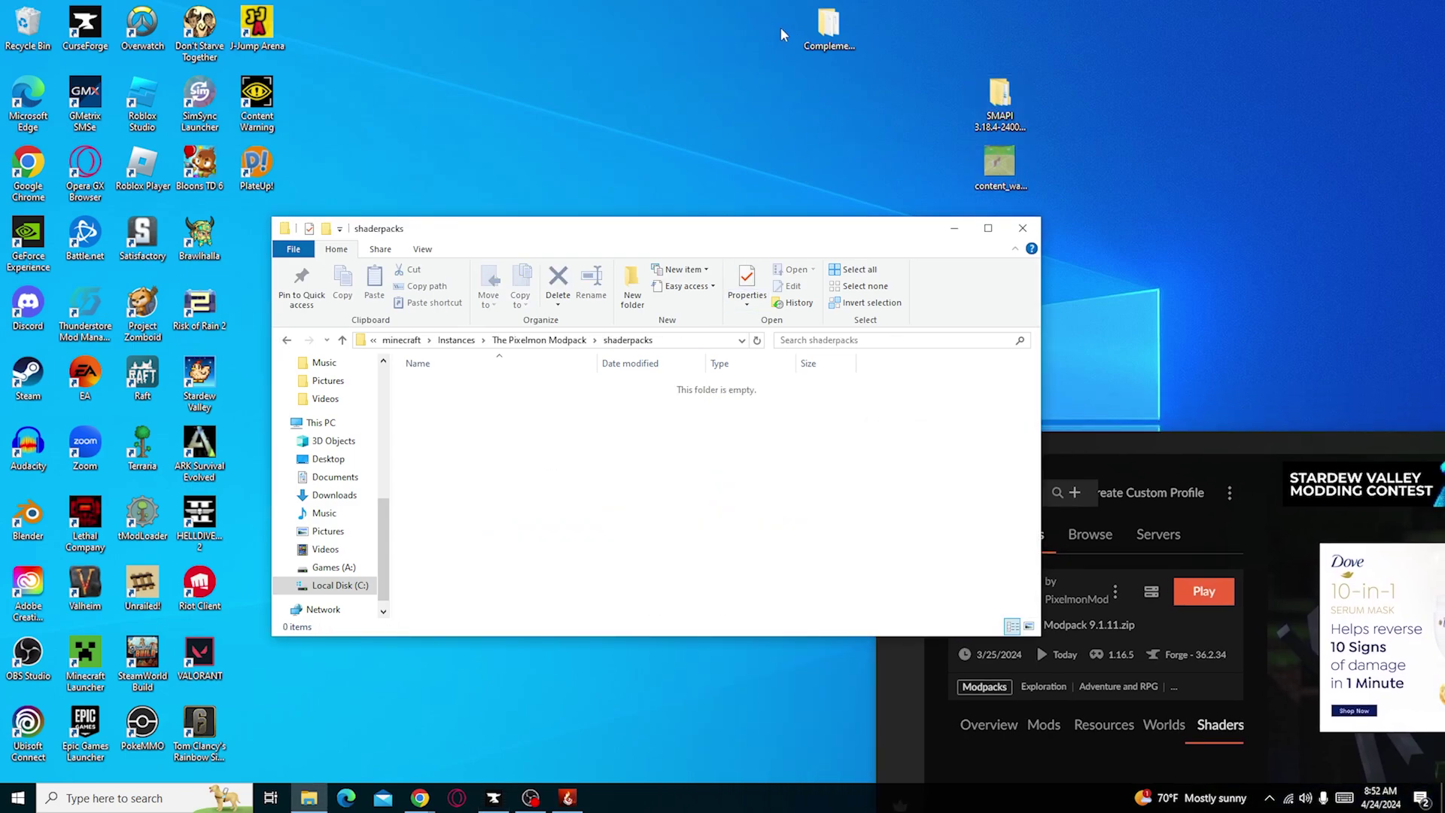
left_click_drag(827, 28, 568, 408)
left_click(1024, 227)
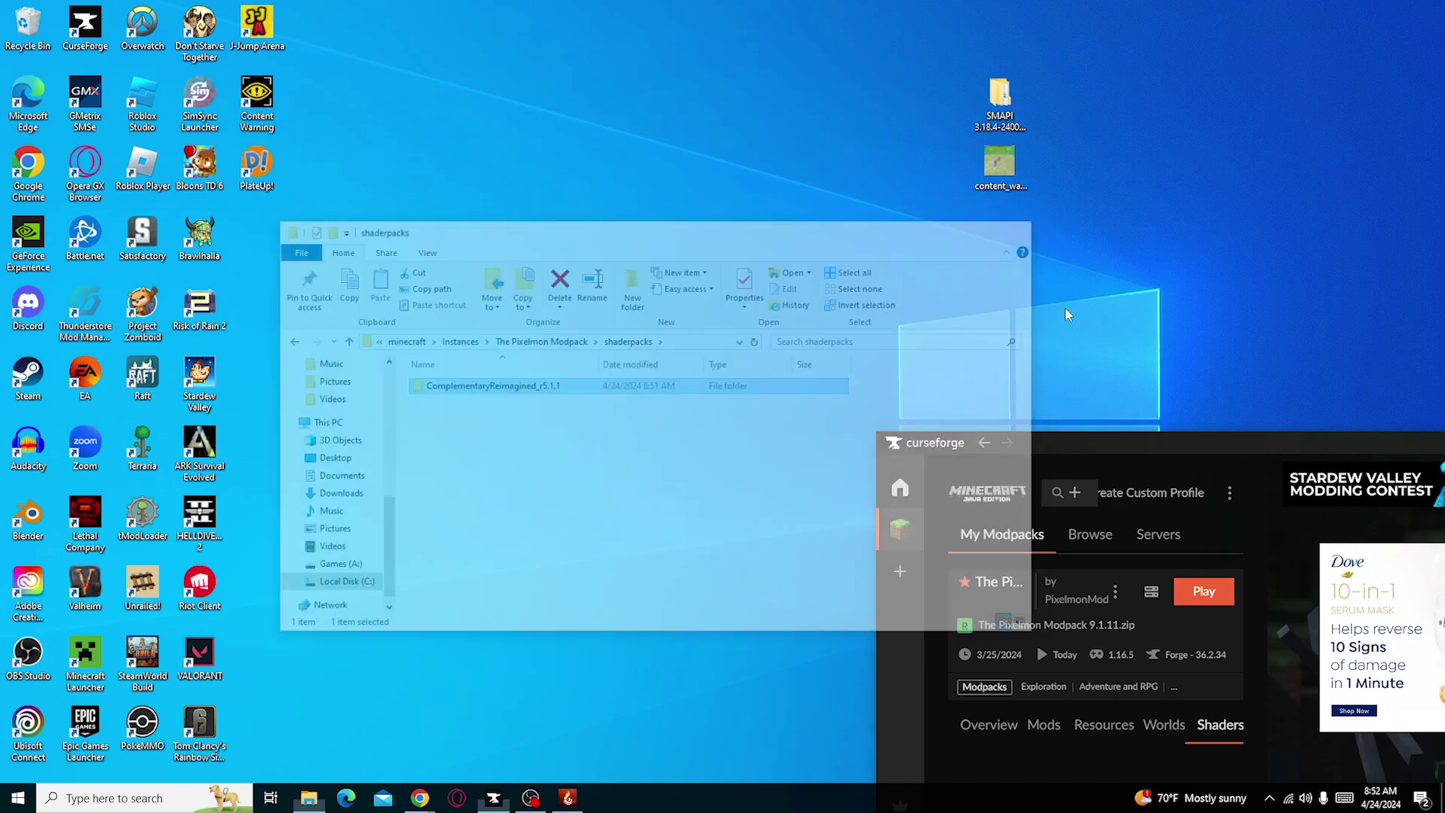
left_click_drag(1176, 444, 687, 238)
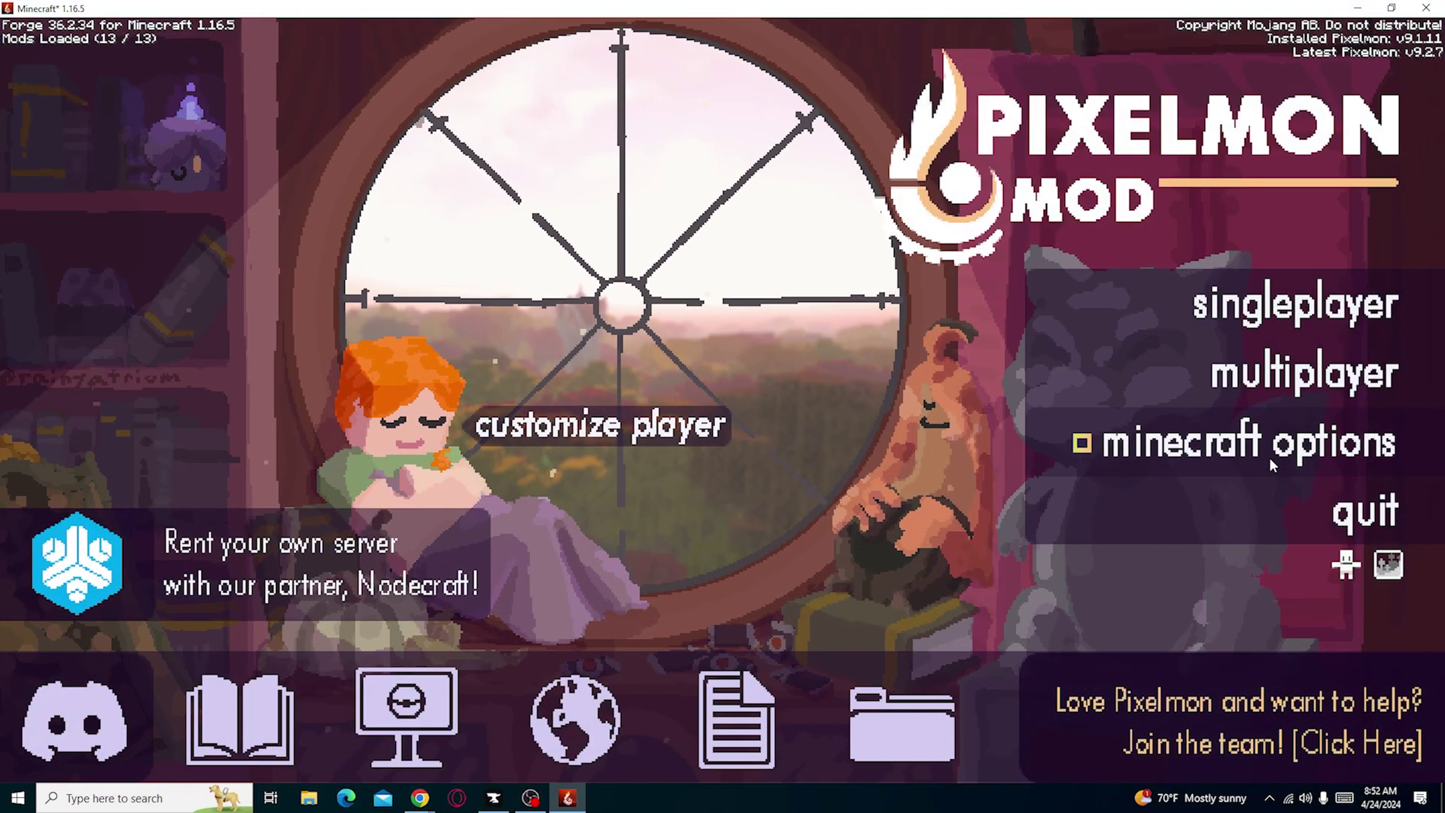
Check Video Settings > Shaders lists ComplementaryReimagined_r5.1.1, then return to the title screen.
left_click(1264, 446)
left_click(602, 320)
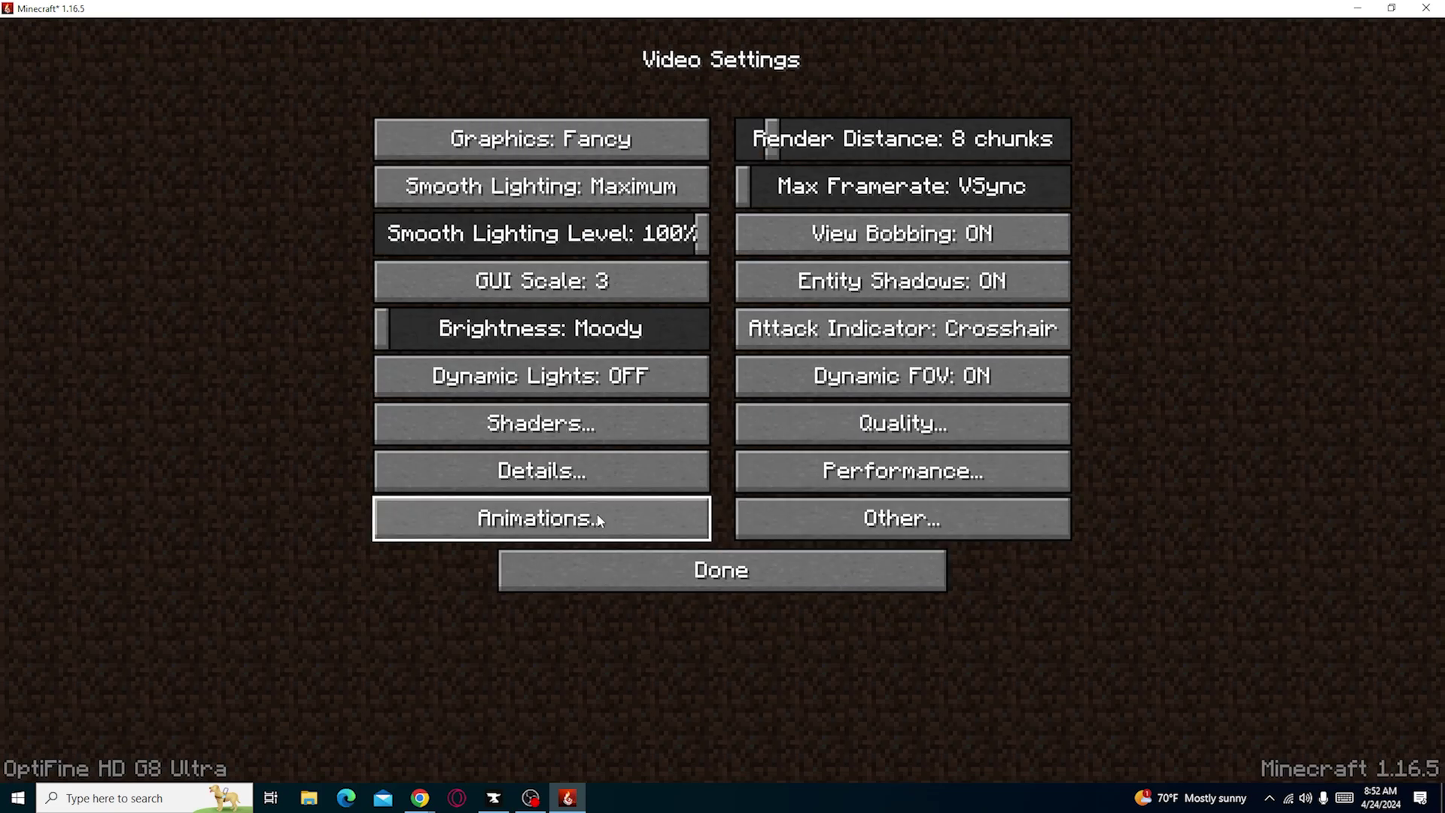
left_click(582, 433)
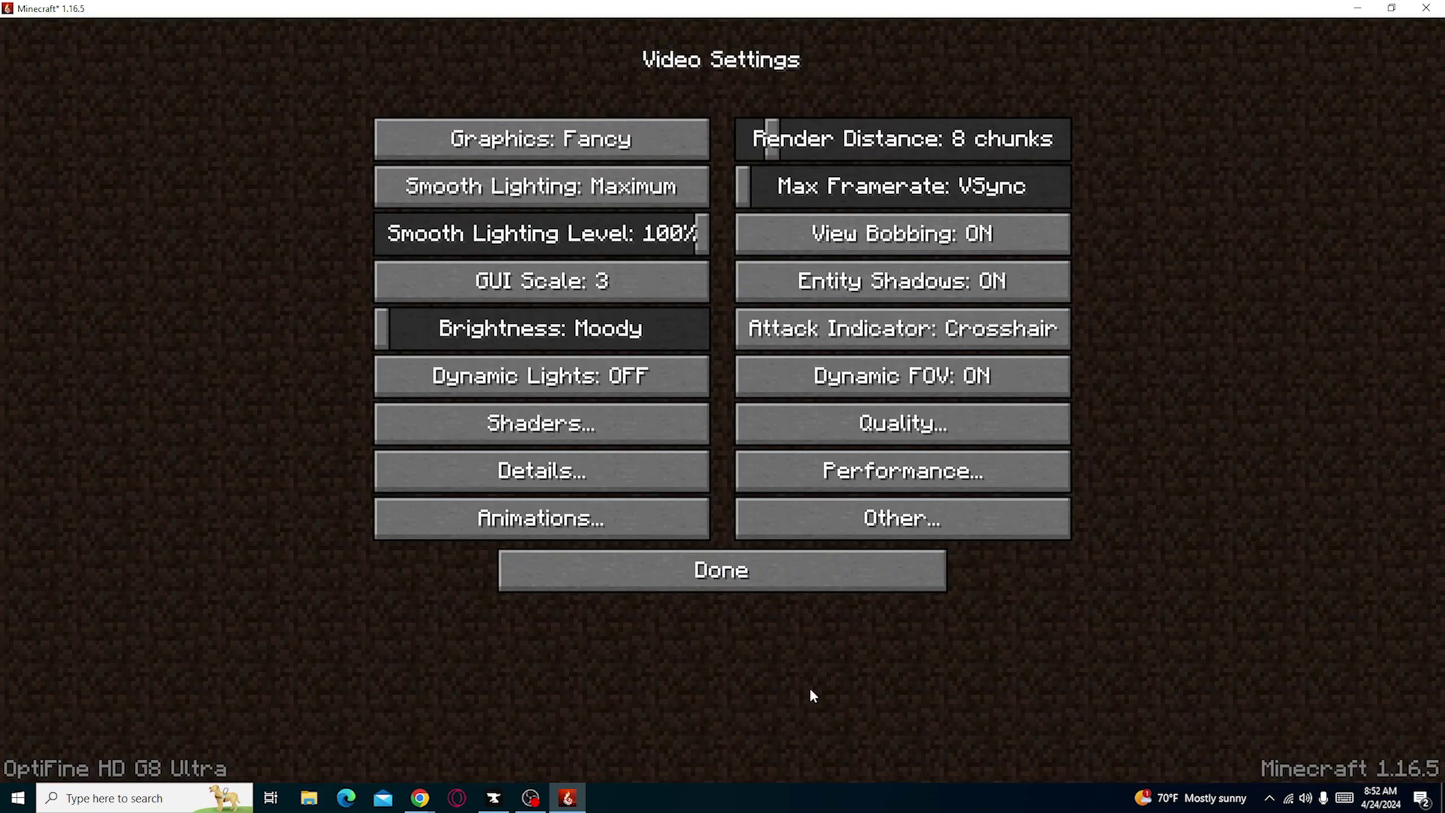
left_click(775, 573)
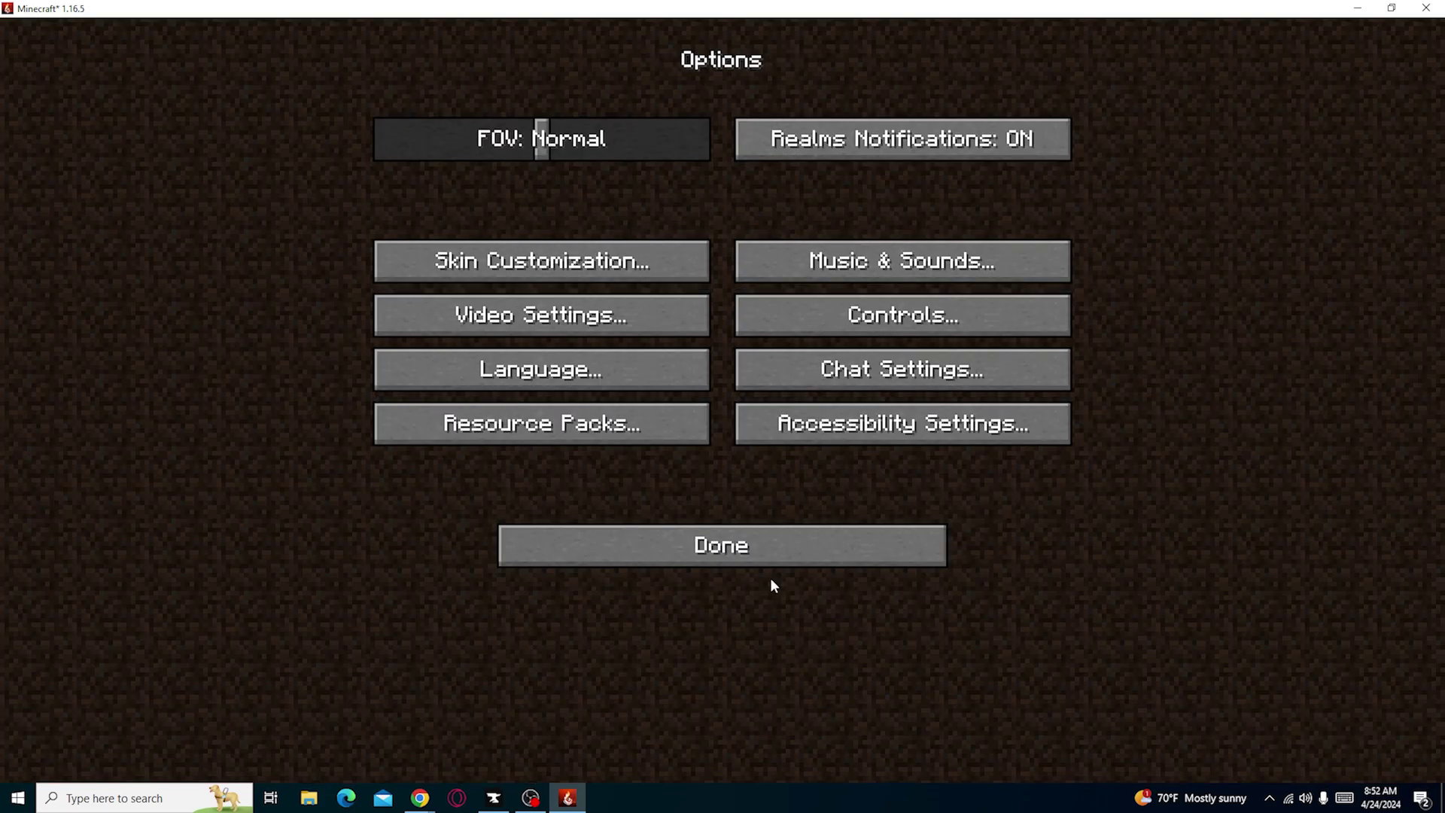
left_click(818, 545)
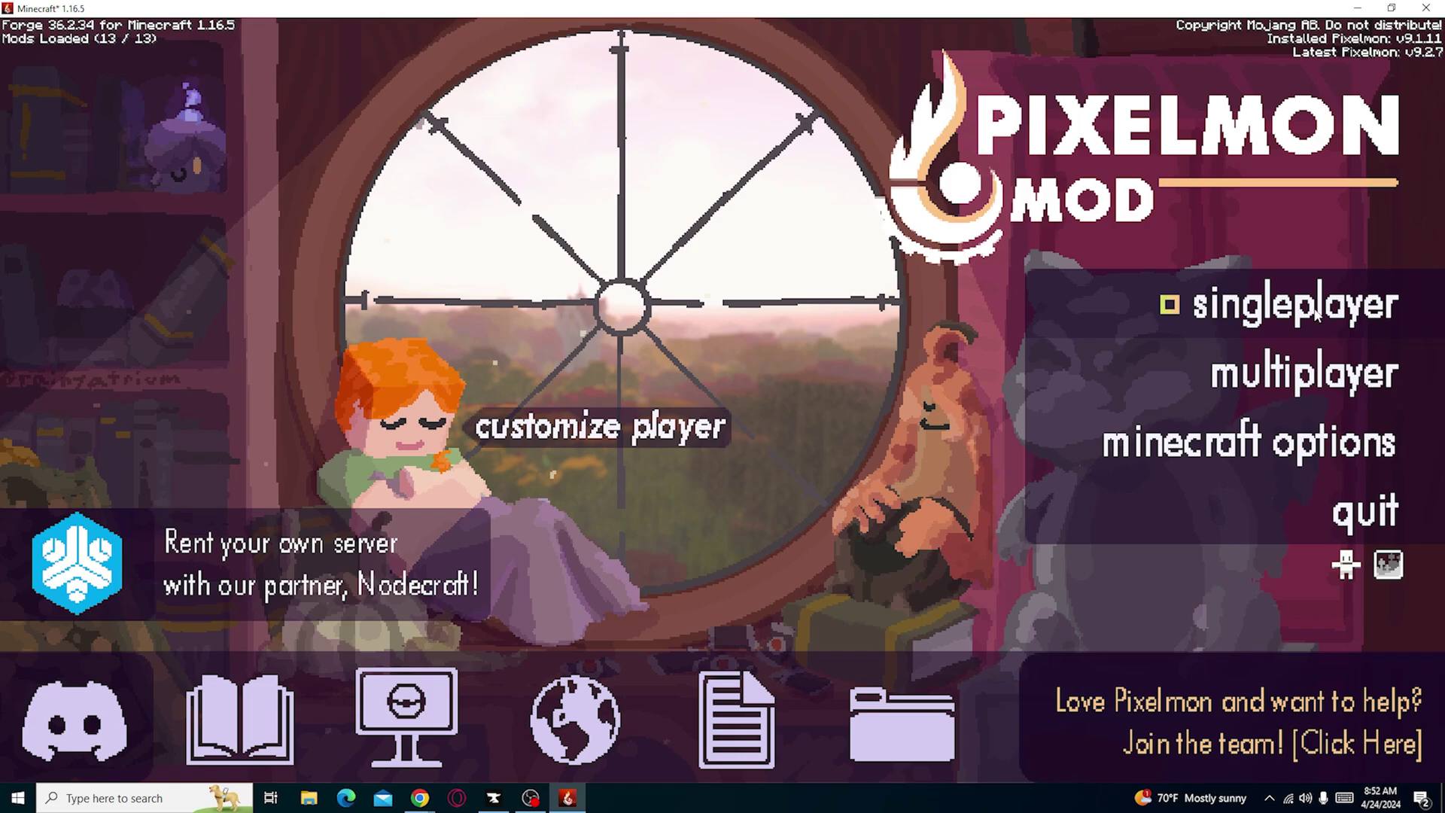
Create a new singleplayer world and walk along the shader-lit village path.
left_click(1318, 315)
left_click(586, 728)
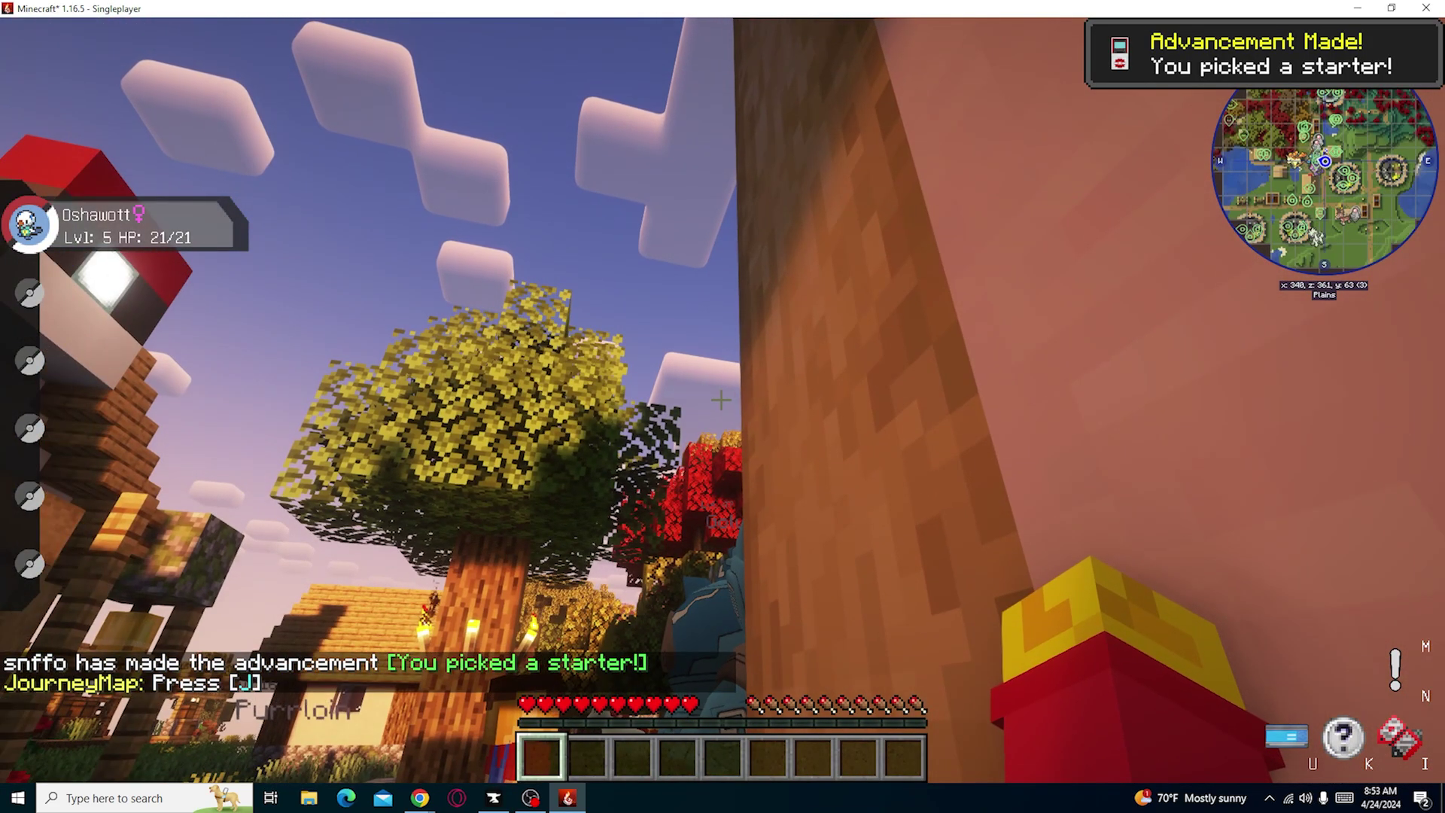
key("w")
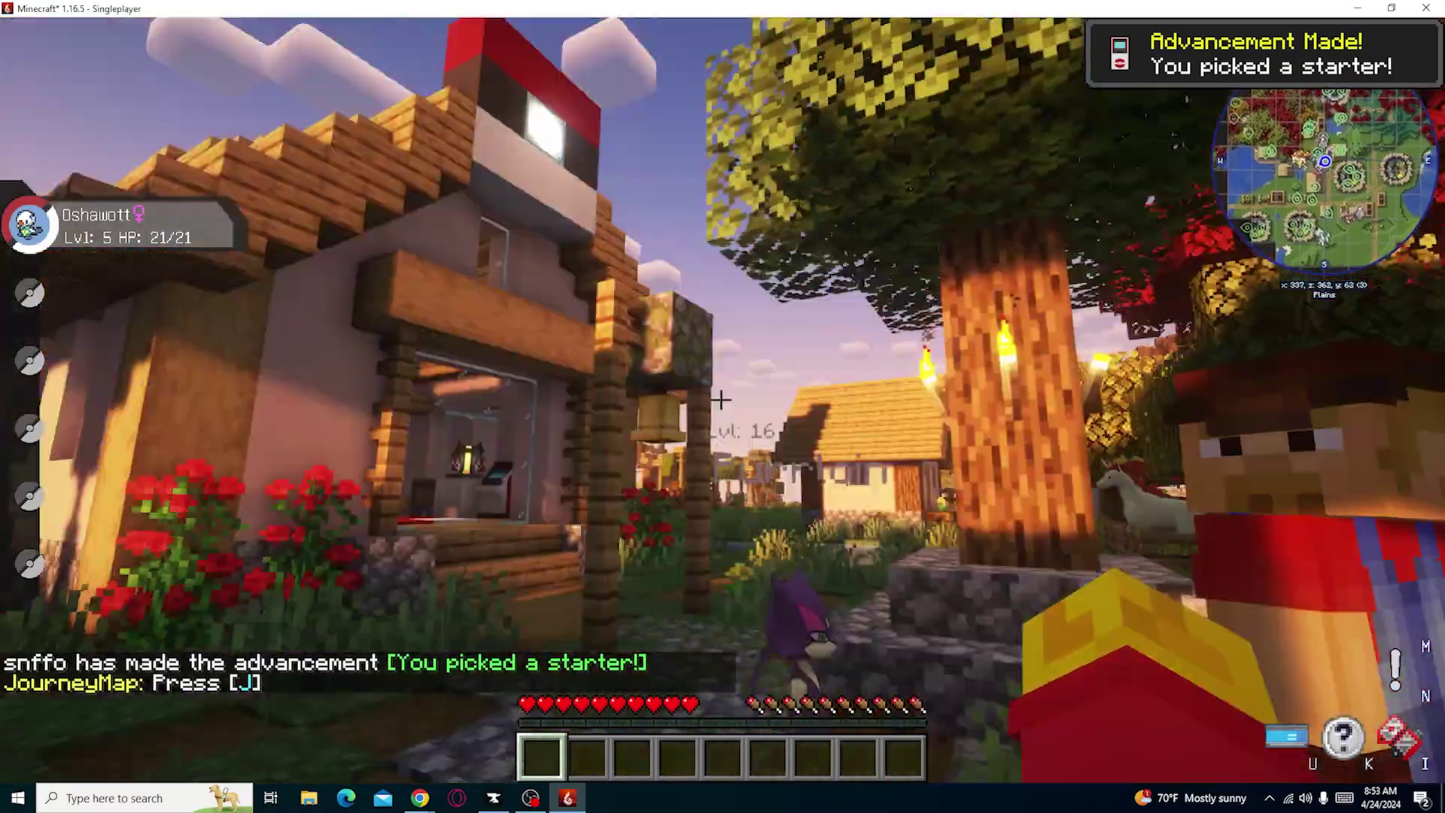
key("w")
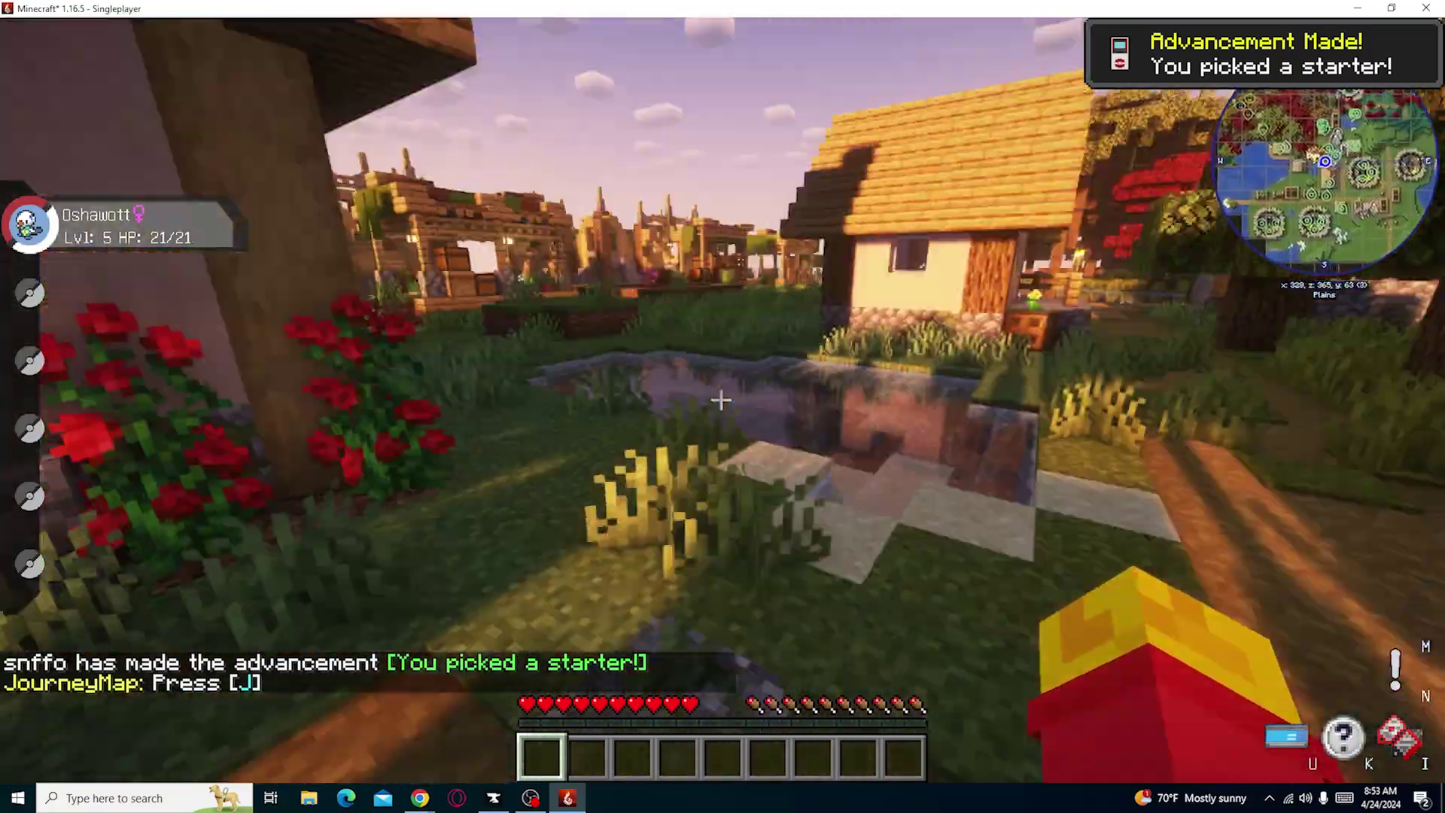
Walk further through the village past the stalls, then save and quit to the title screen.
key("w")
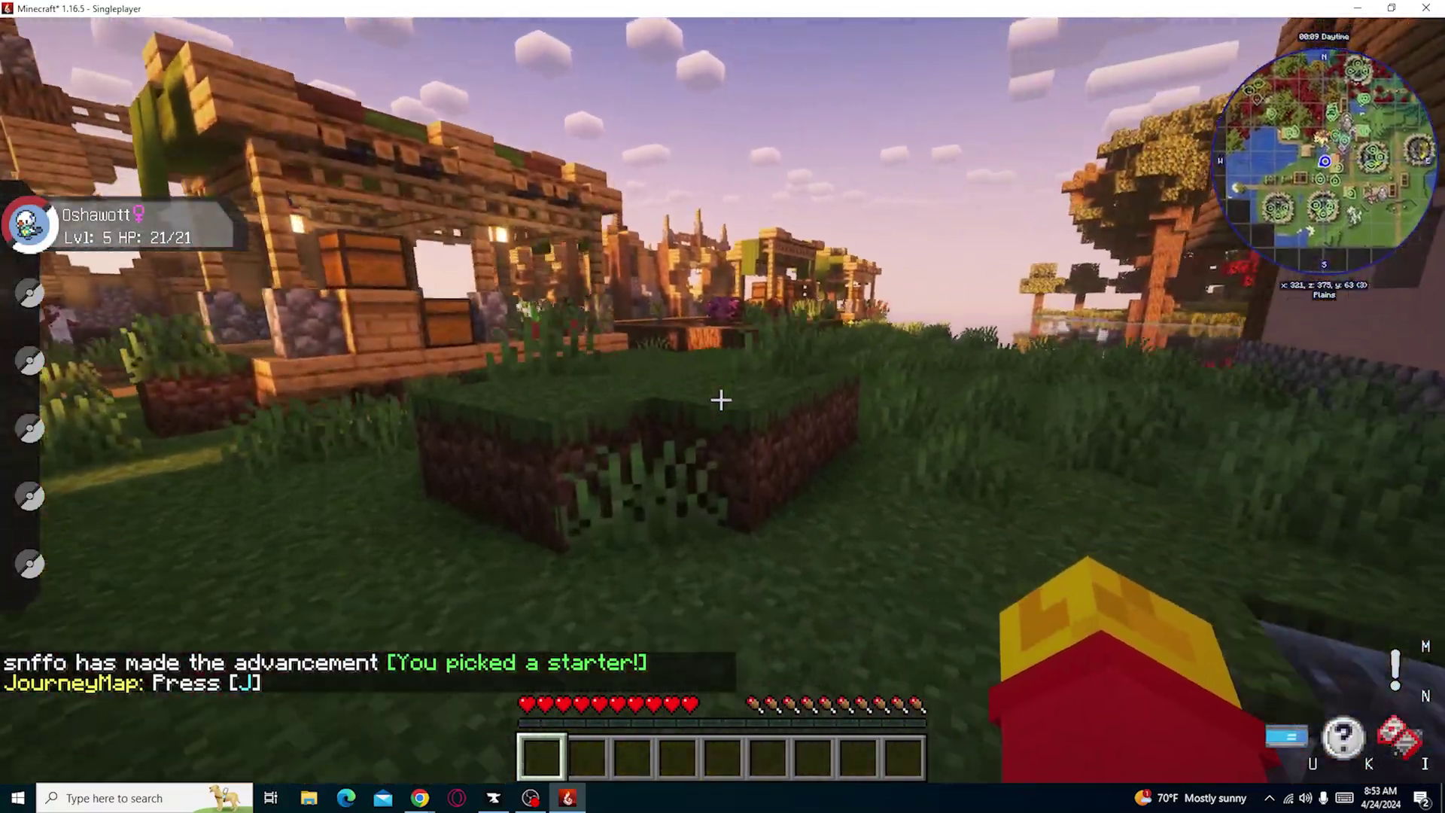
key("w")
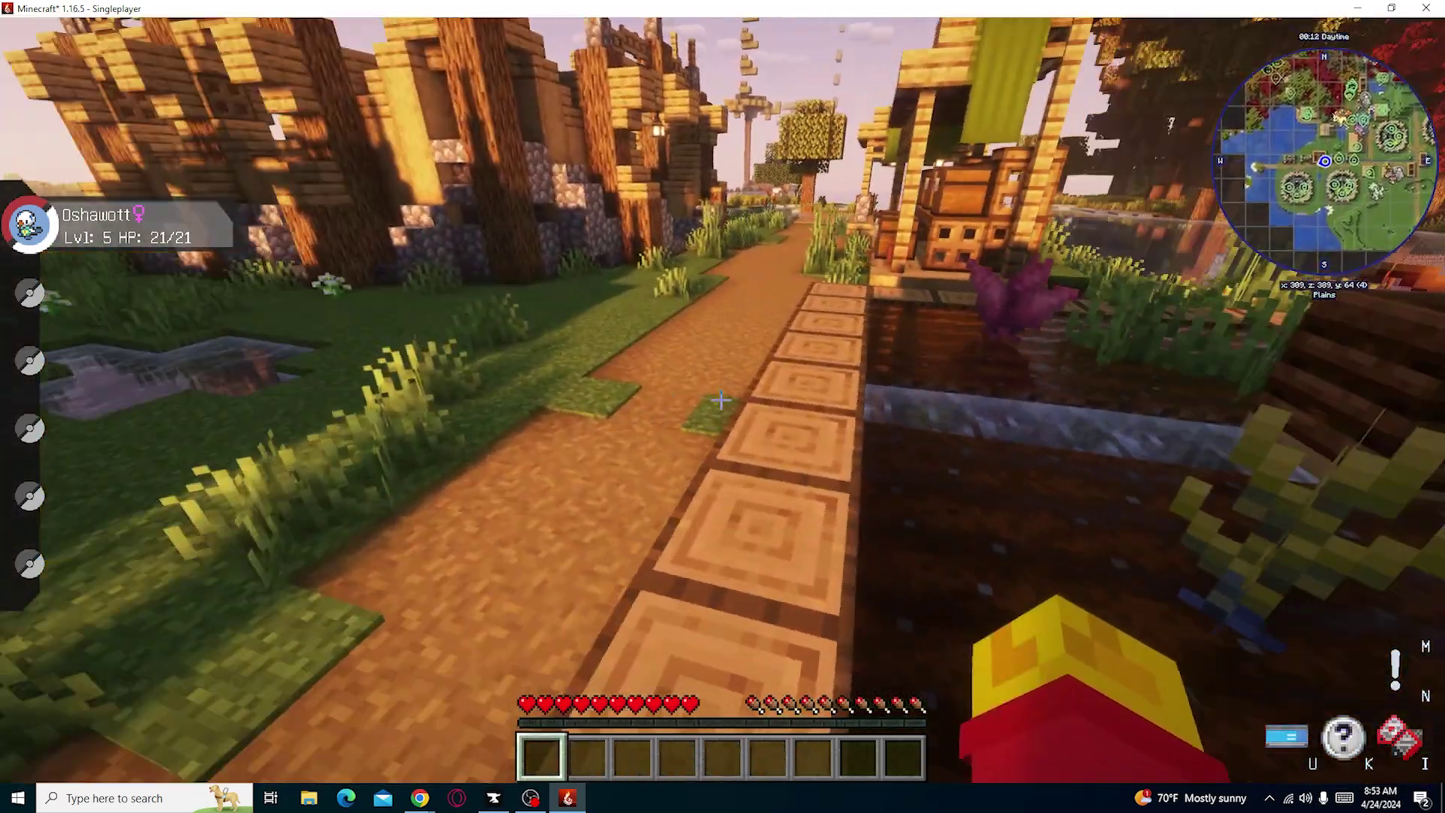
key("Escape")
left_click(720, 524)
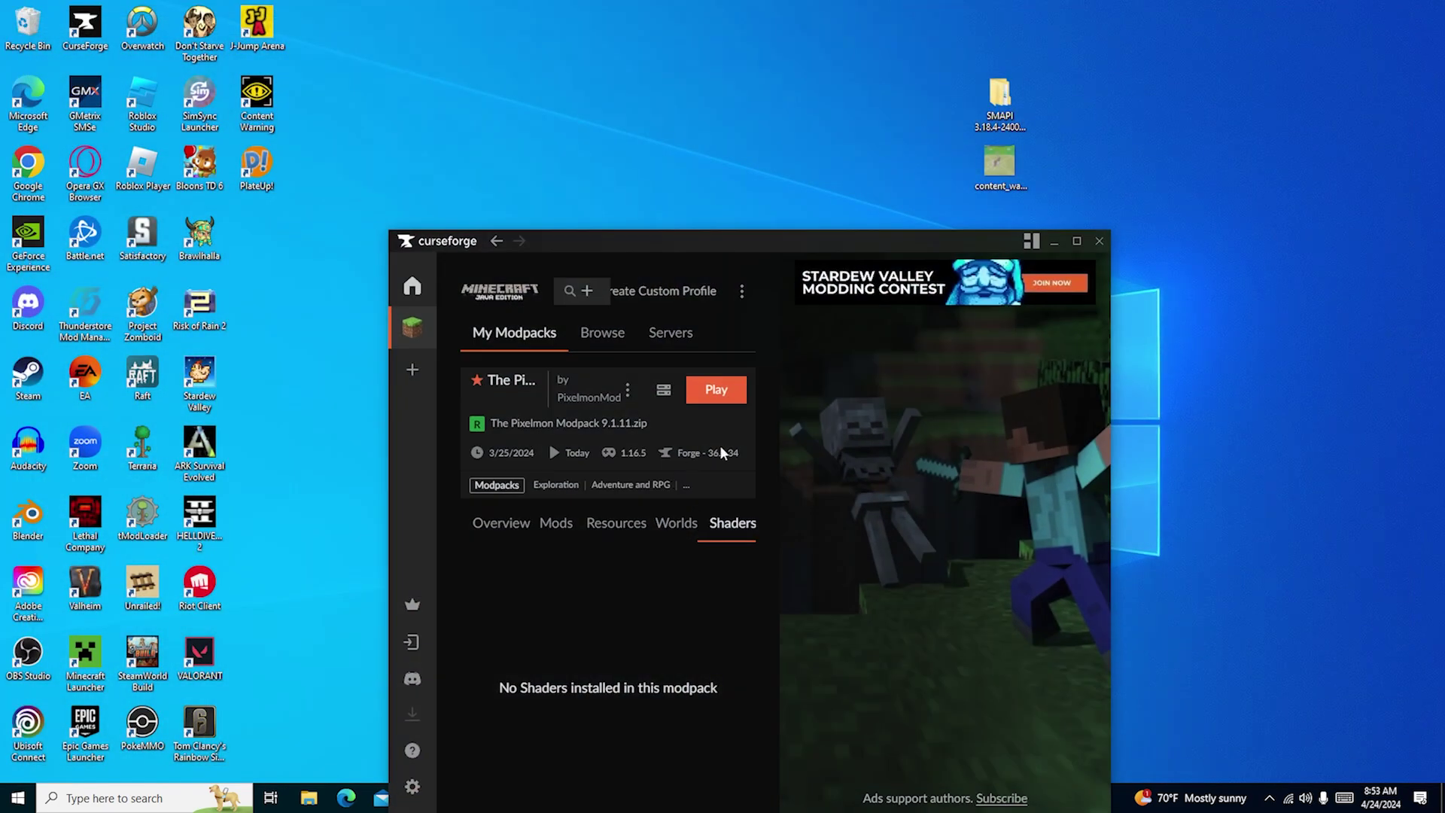
Open the Better MC [FABRIC] - BMC1 modpack and check its Shaders (1) list and Overview.
left_click(1075, 242)
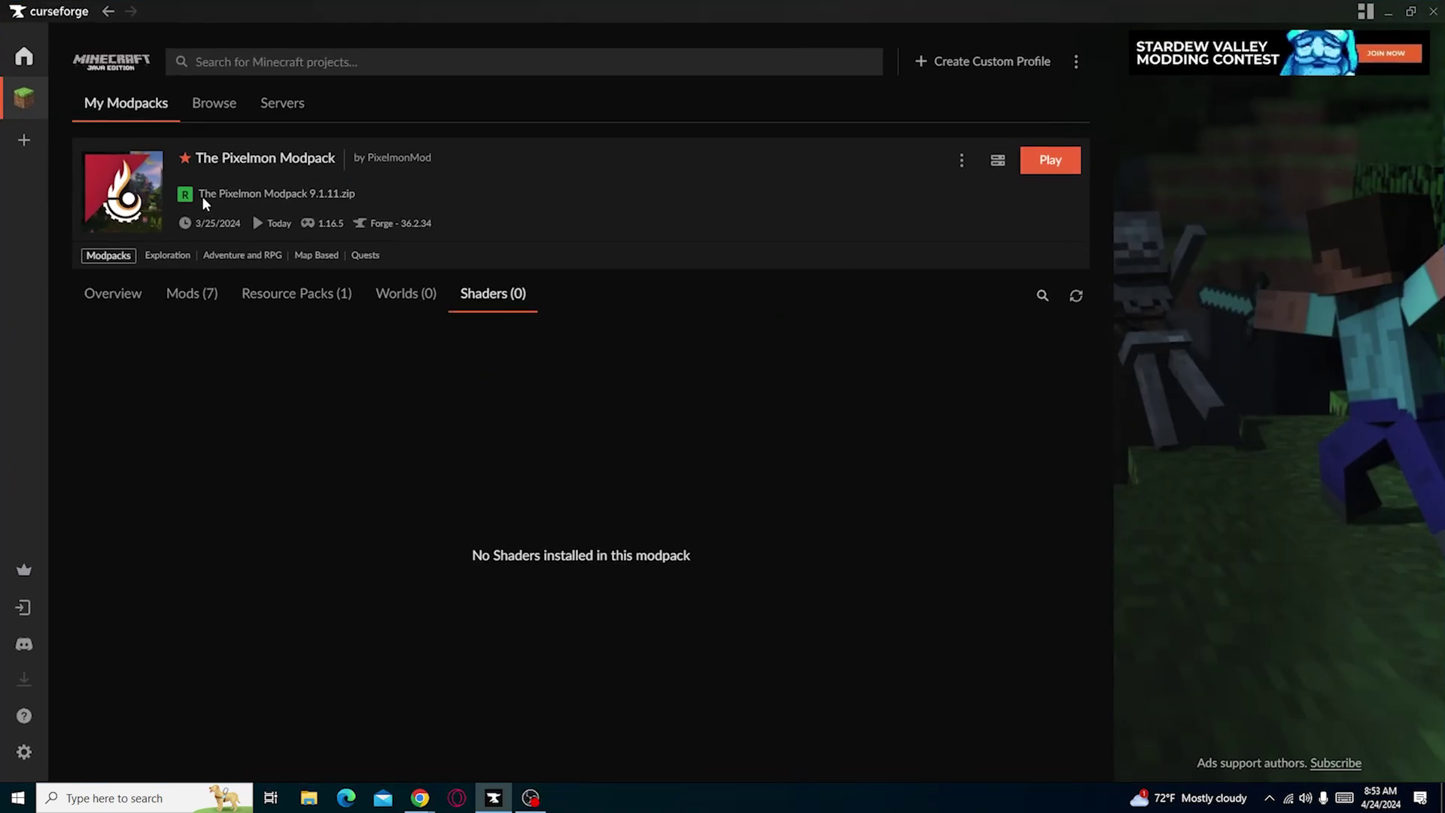
left_click(95, 103)
left_click(667, 284)
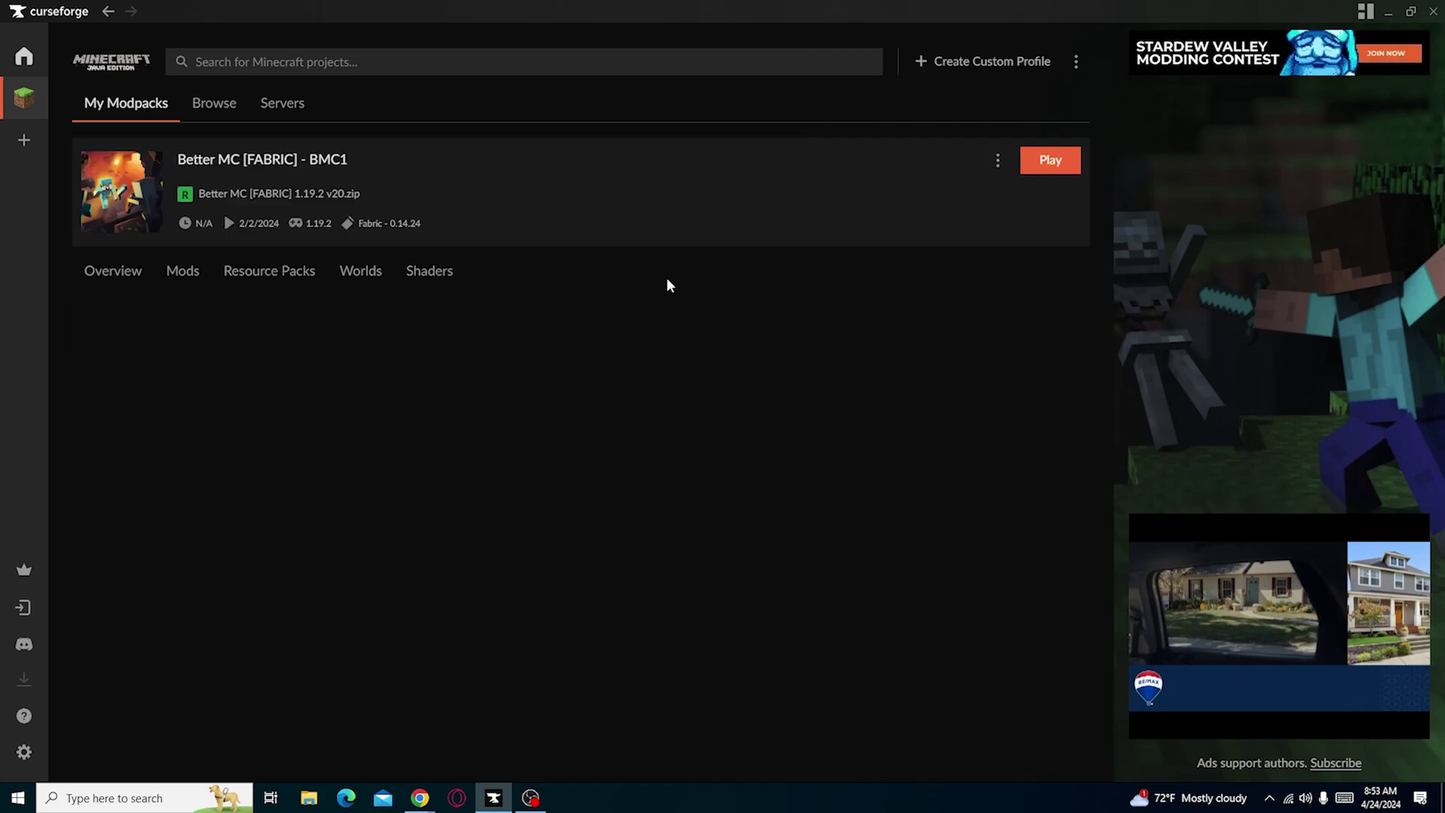
left_click(527, 294)
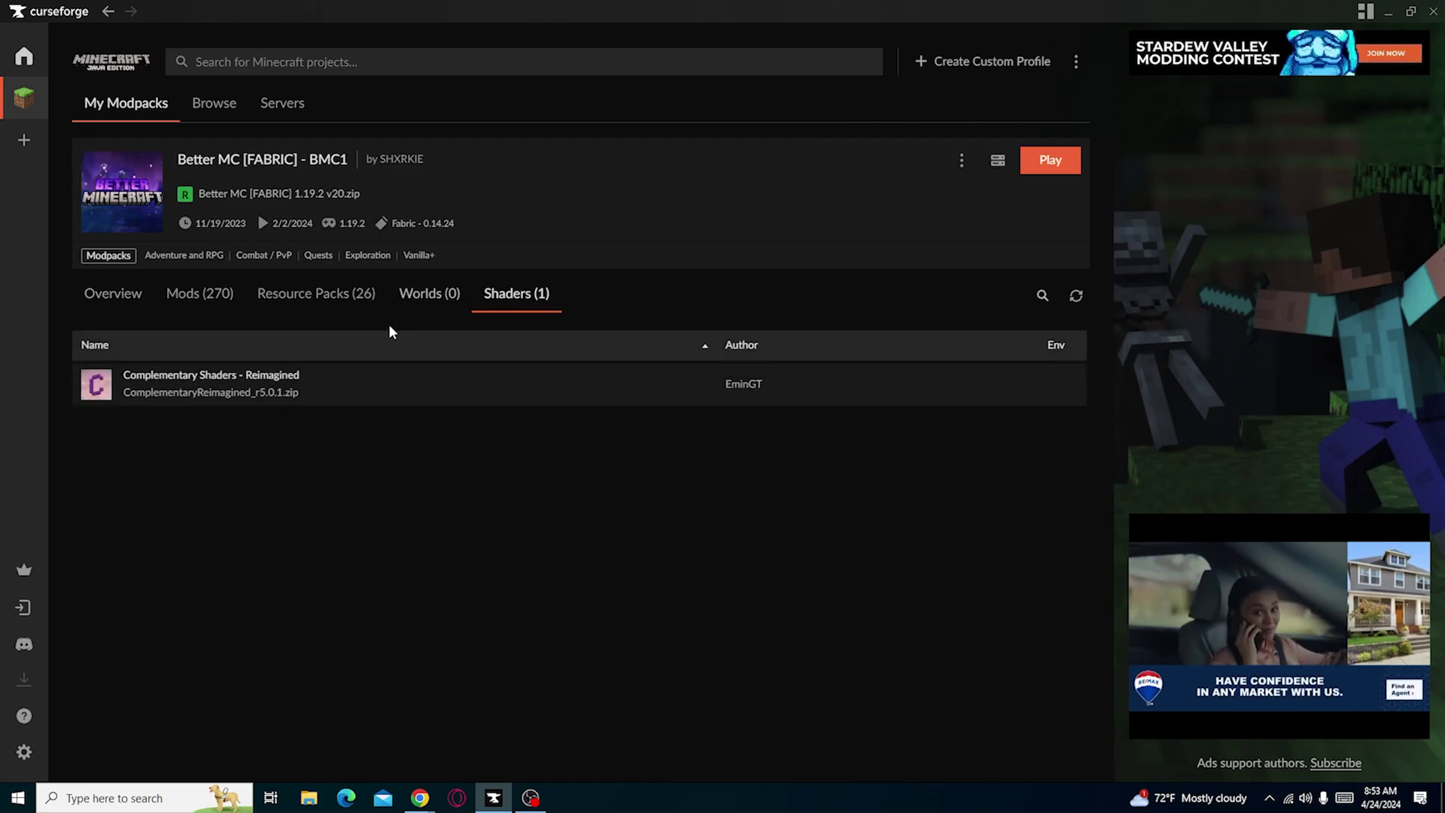
left_click(100, 293)
Switch to Chrome's Complementary Reimagined download page.
left_click(1051, 159)
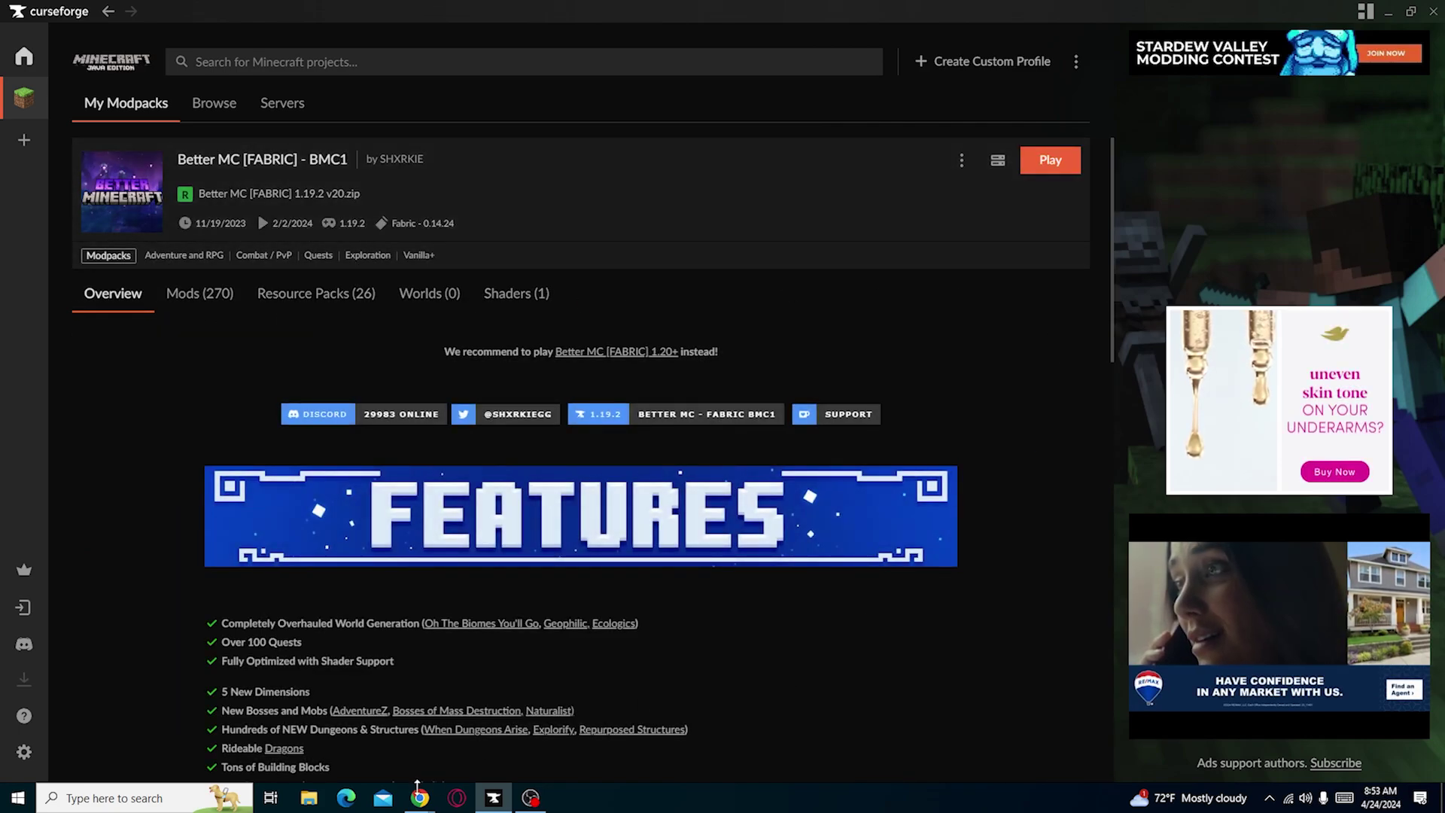
mouse_move(420, 794)
left_click(502, 734)
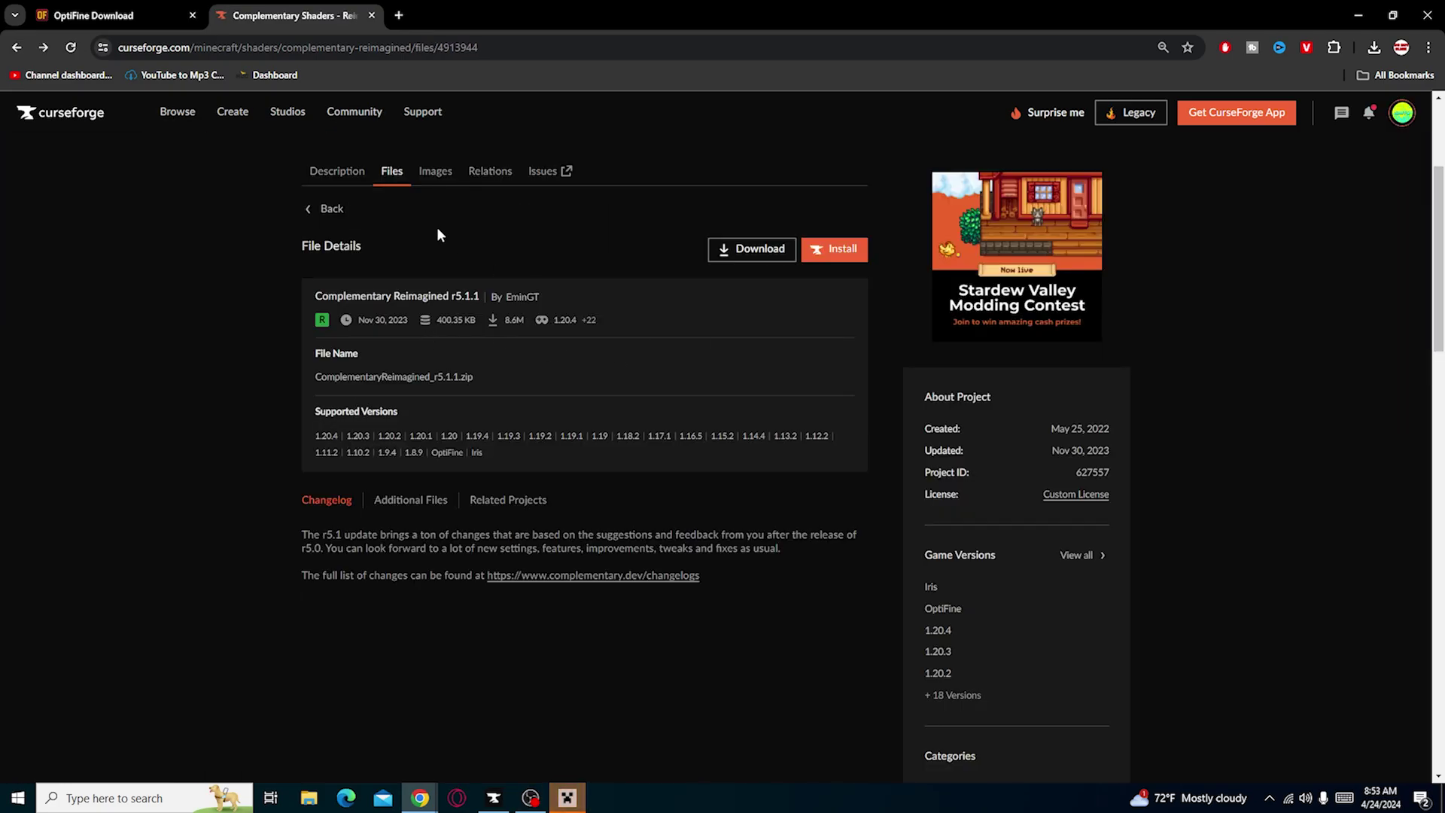
Go back three pages to the Minecraft Shaders search results and scroll down the list.
key("alt+Left")
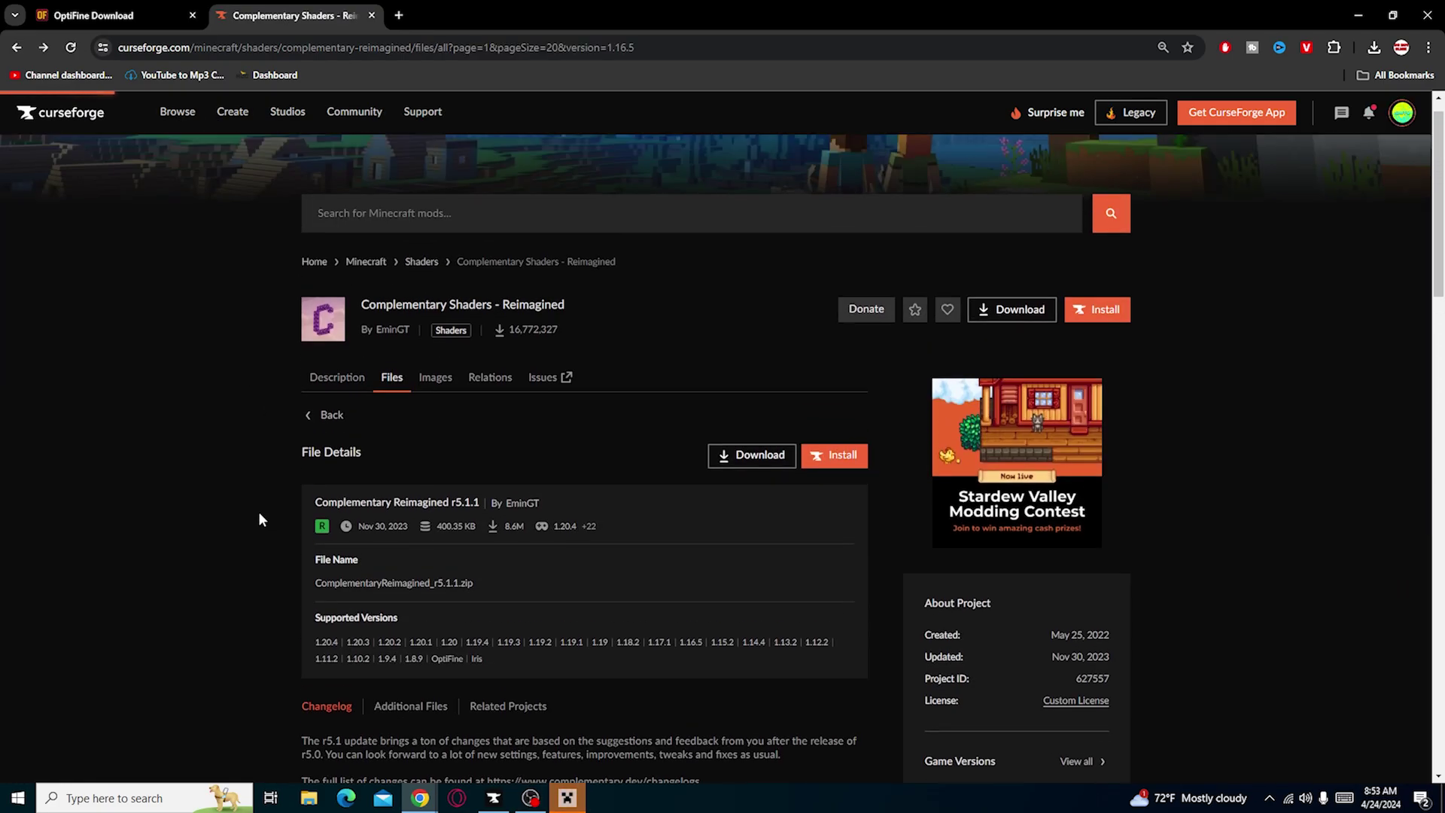
key("alt+Left")
key("alt+Left")
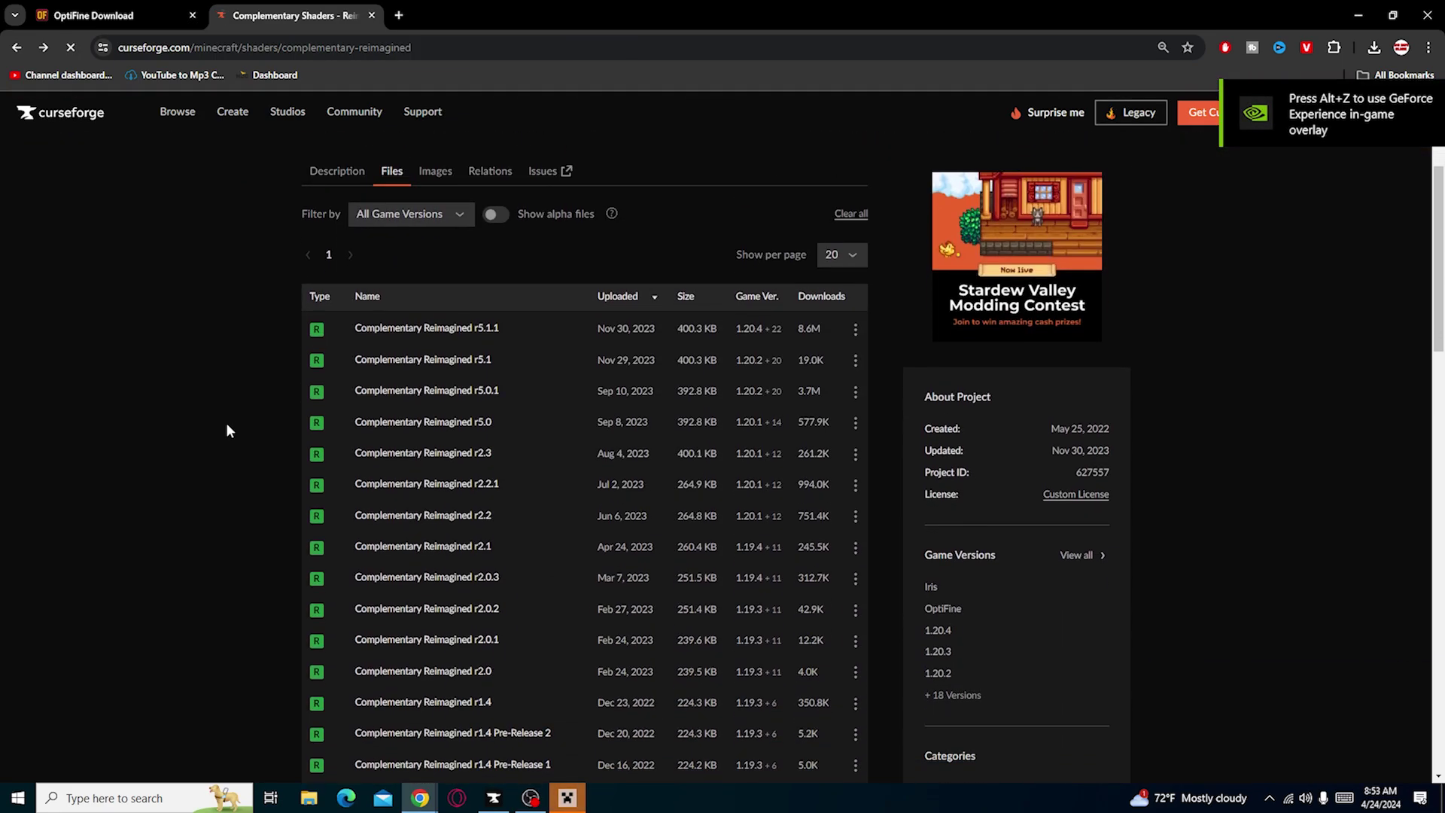
key("alt+Left")
scroll(962, 467, "down", 12)
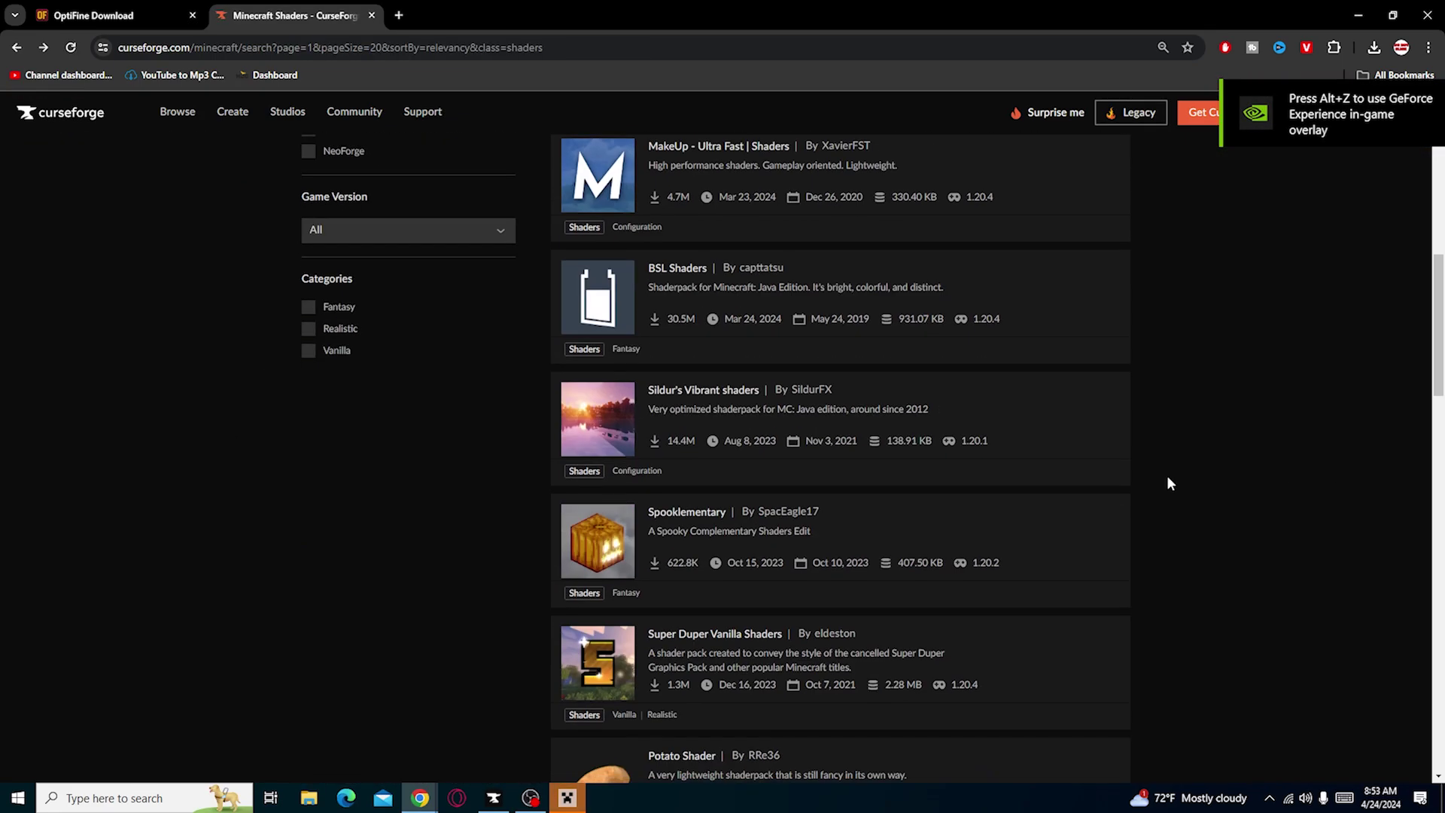
scroll(962, 467, "down", 8)
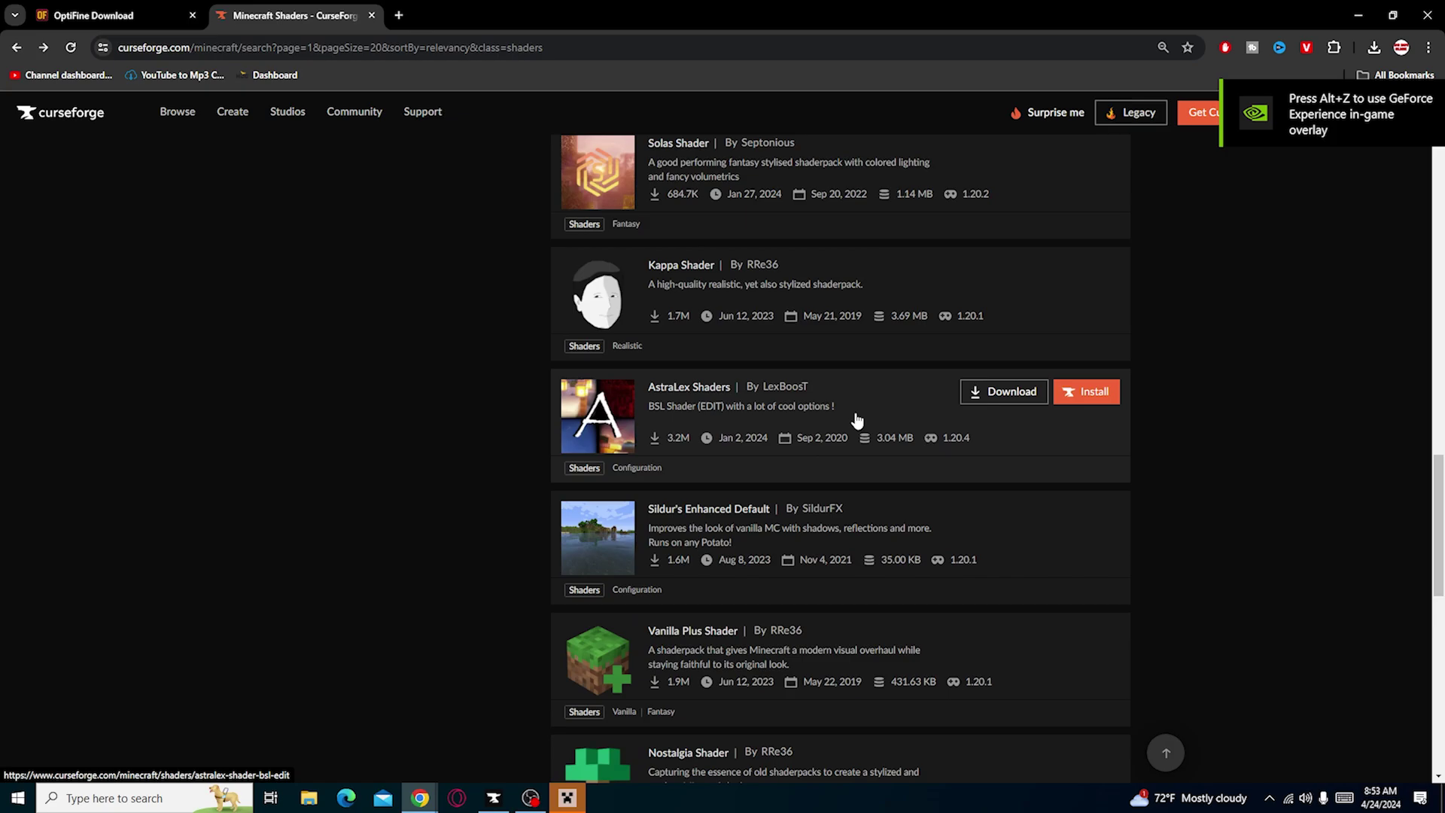
scroll(856, 419, "down", 3)
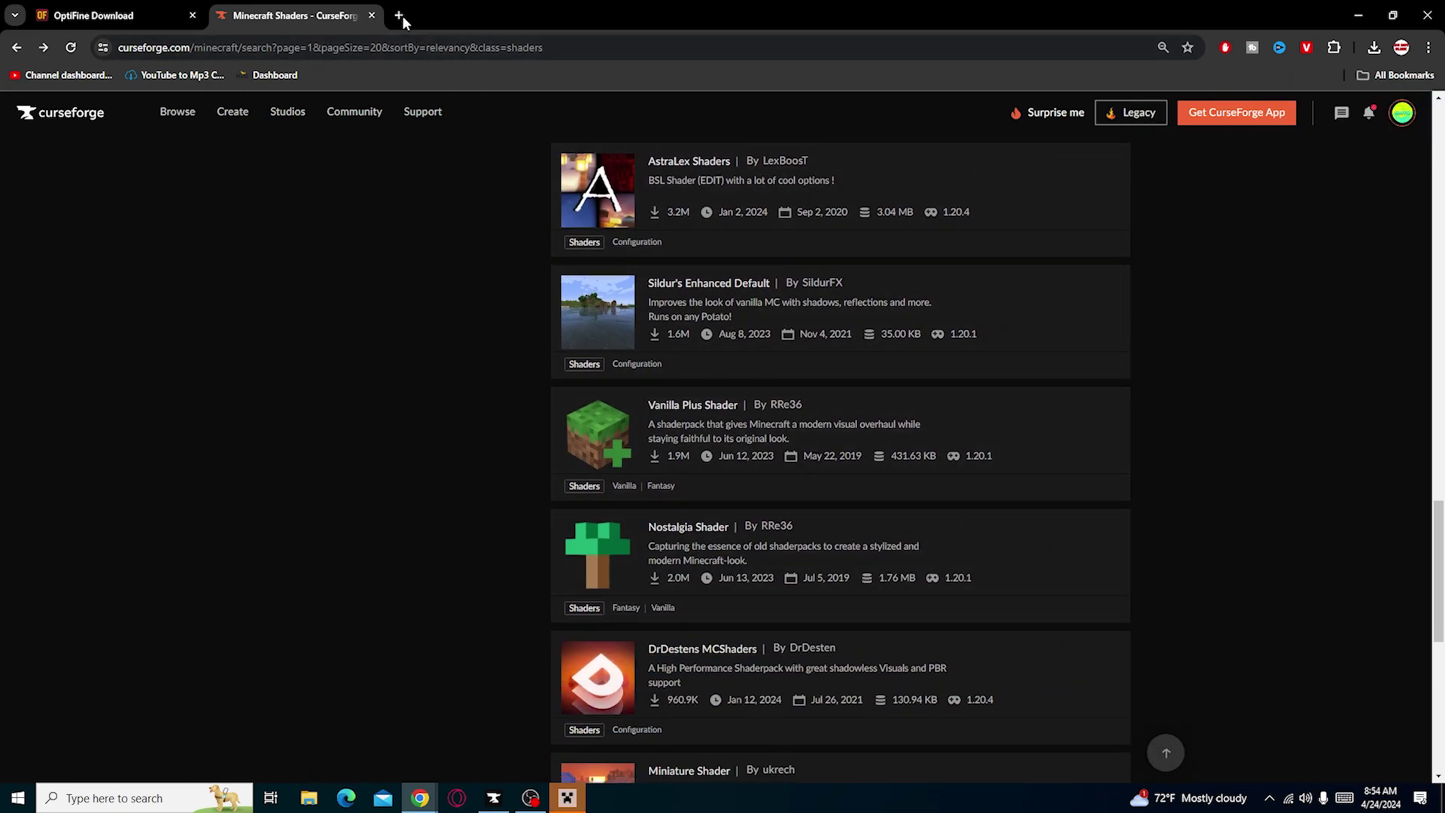
mouse_move(936, 200)
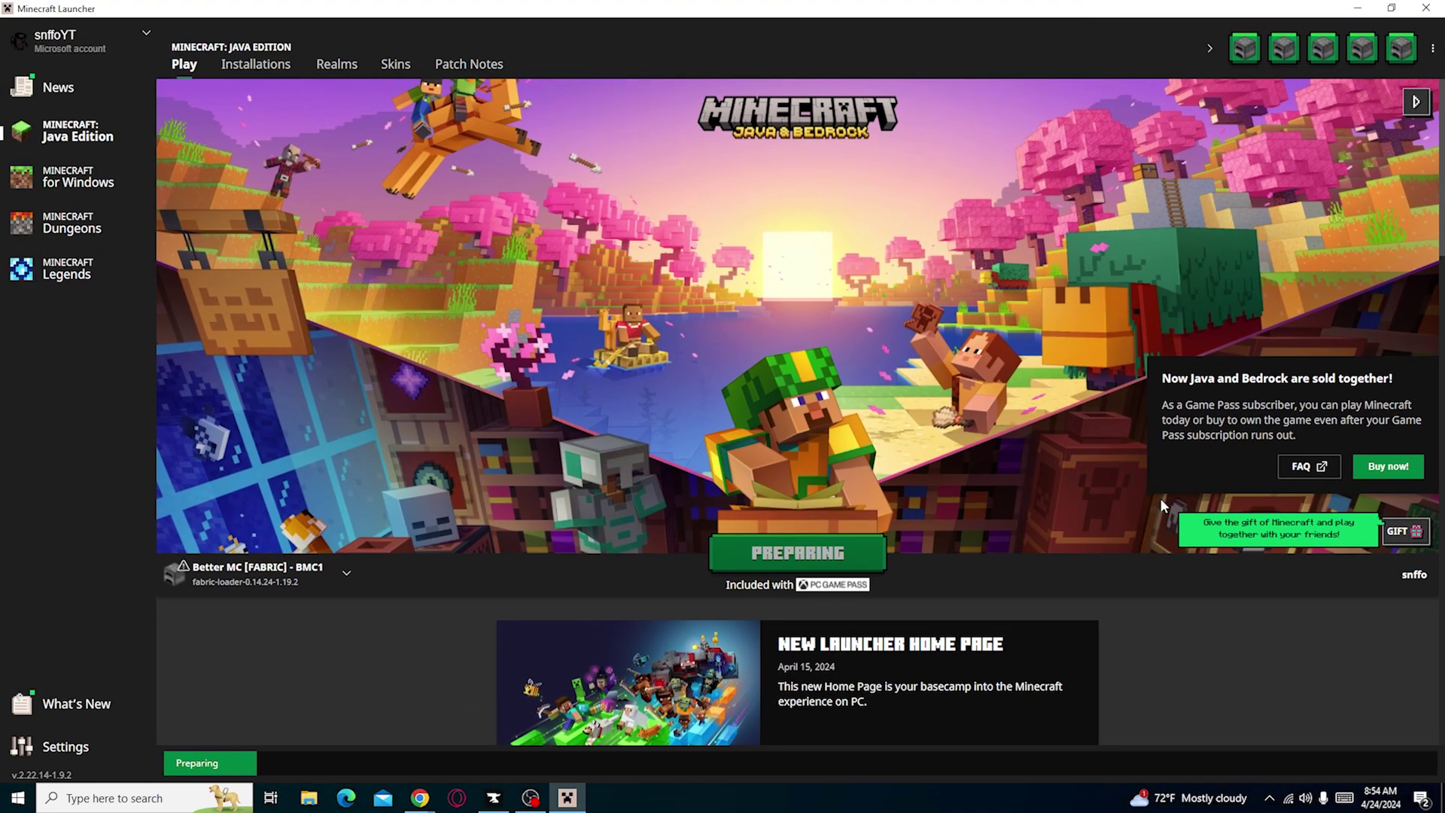
Minimize the Minecraft Launcher while Better MC [FABRIC] - BMC1 is preparing.
left_click(1359, 9)
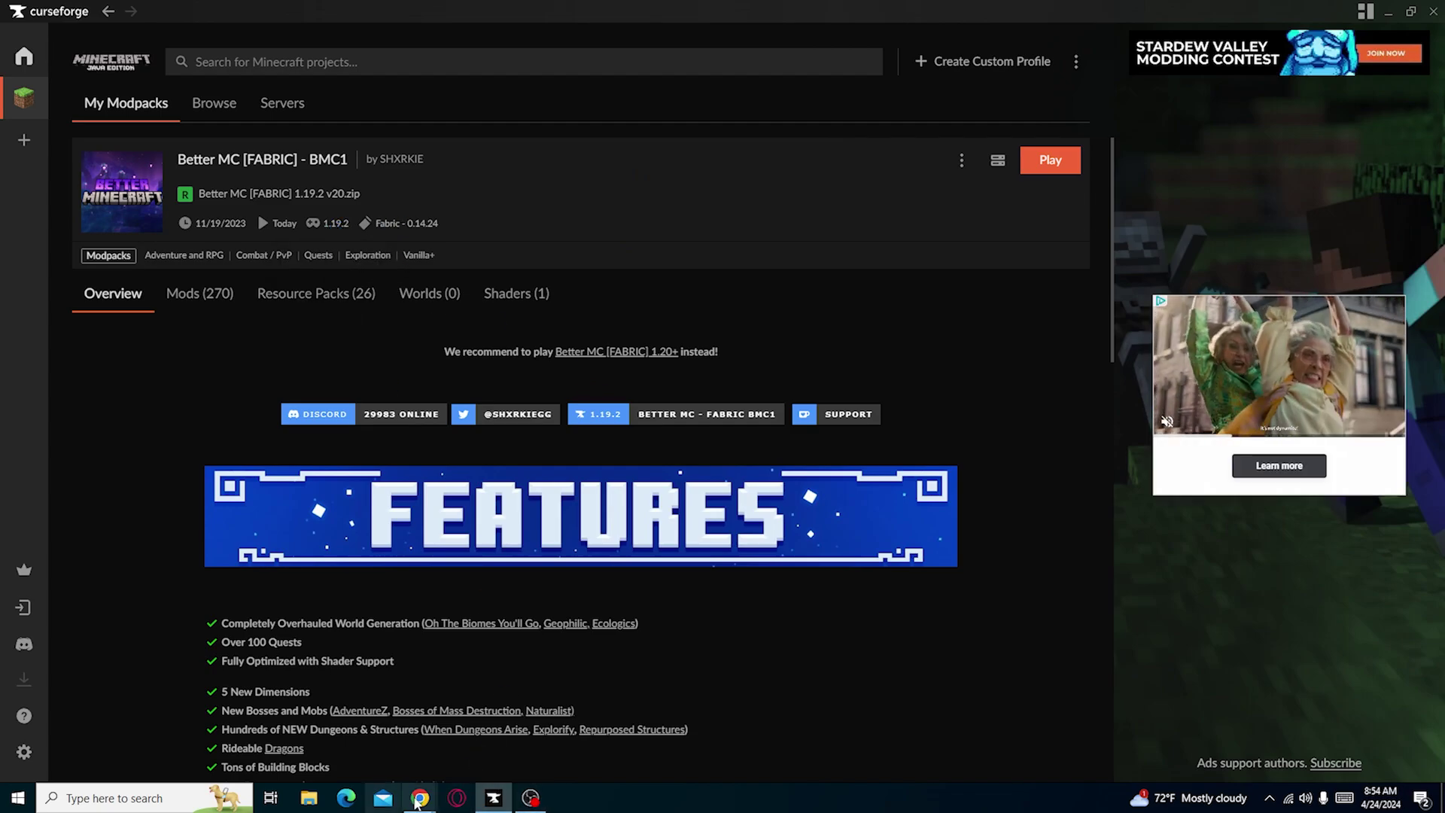
Return to the browser's shader results and open the Spooklementary project page.
left_click(504, 722)
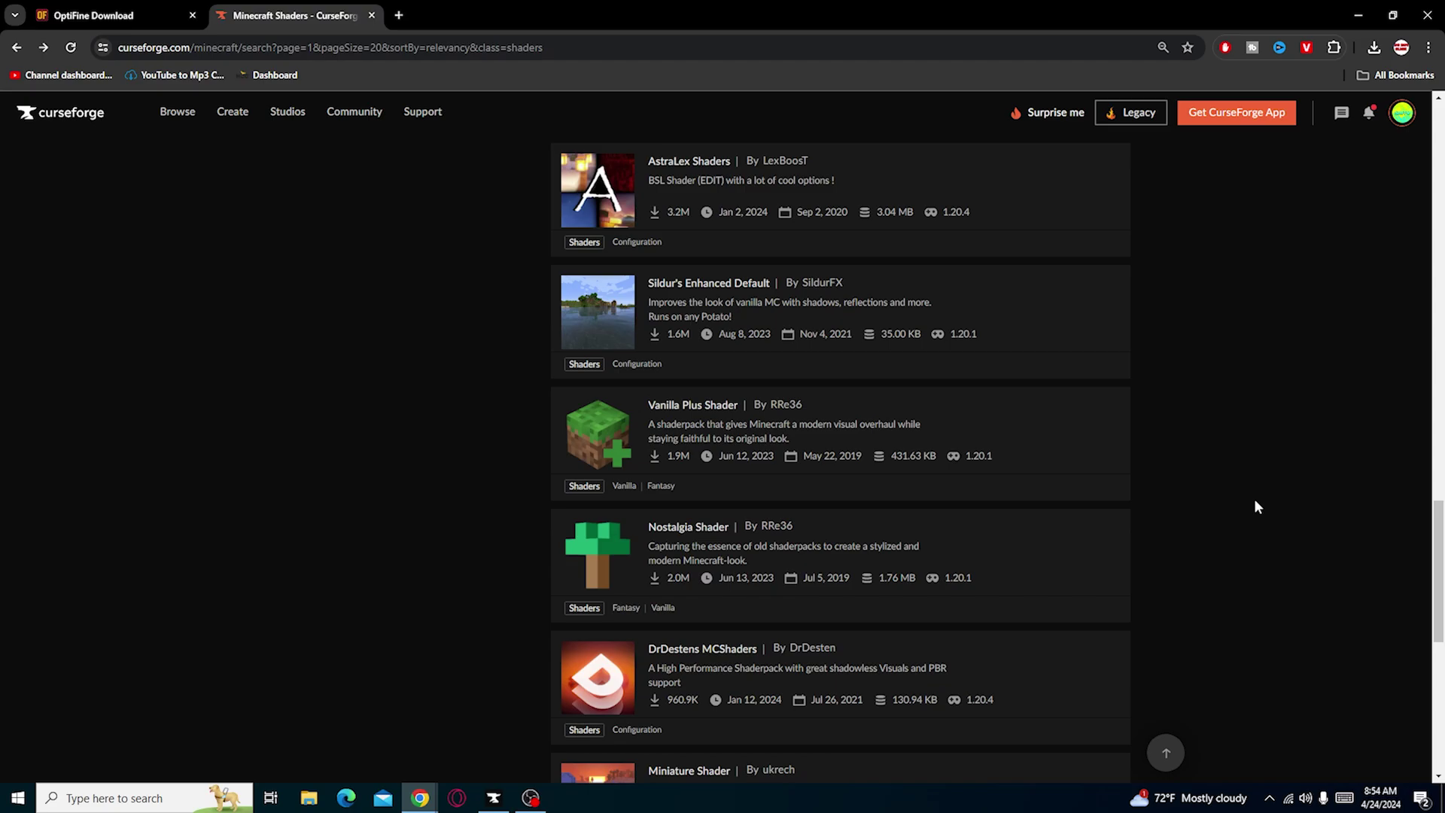
scroll(1281, 532, "down", 2)
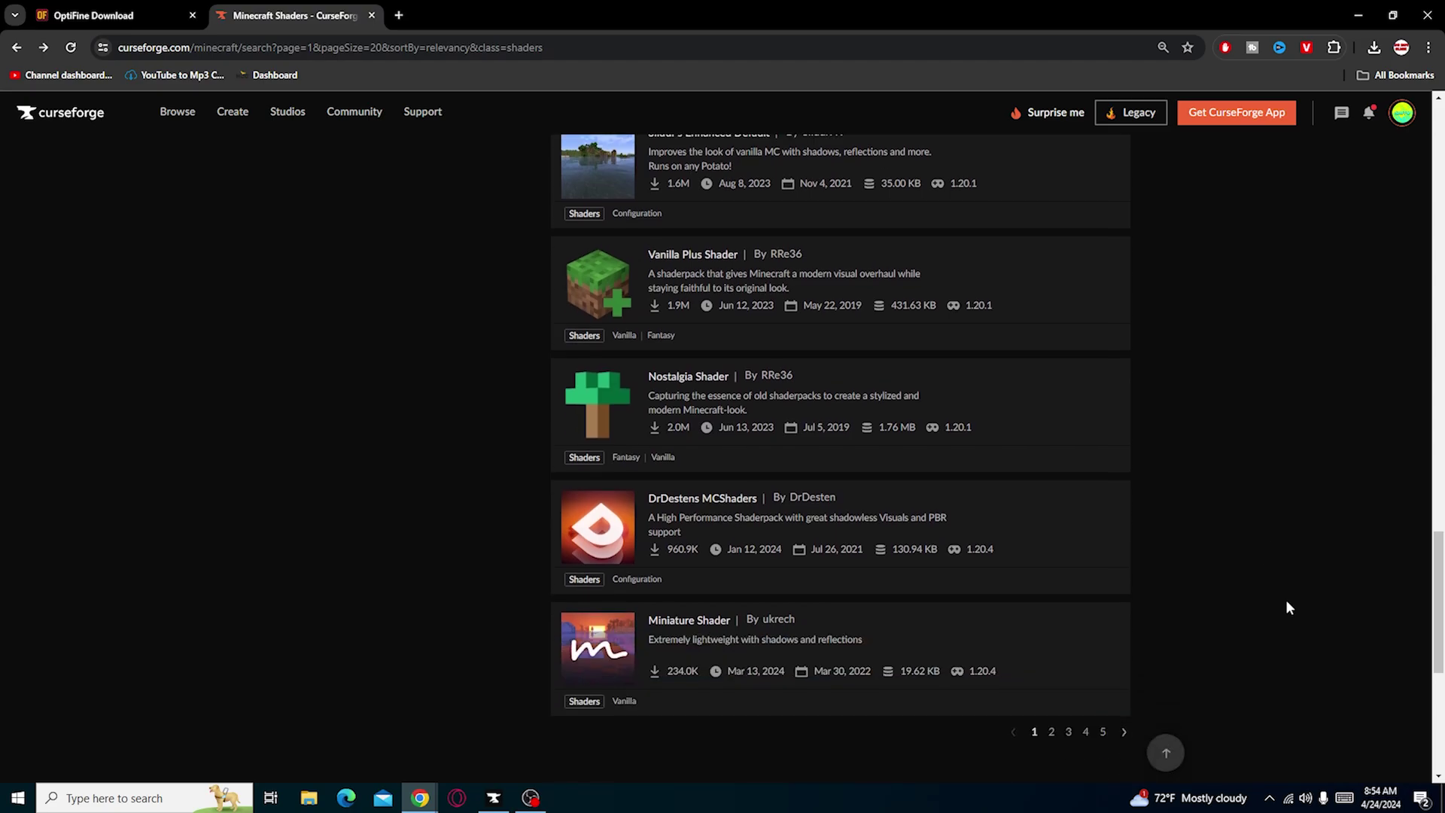
scroll(1286, 599, "up", 9)
scroll(1277, 591, "up", 4)
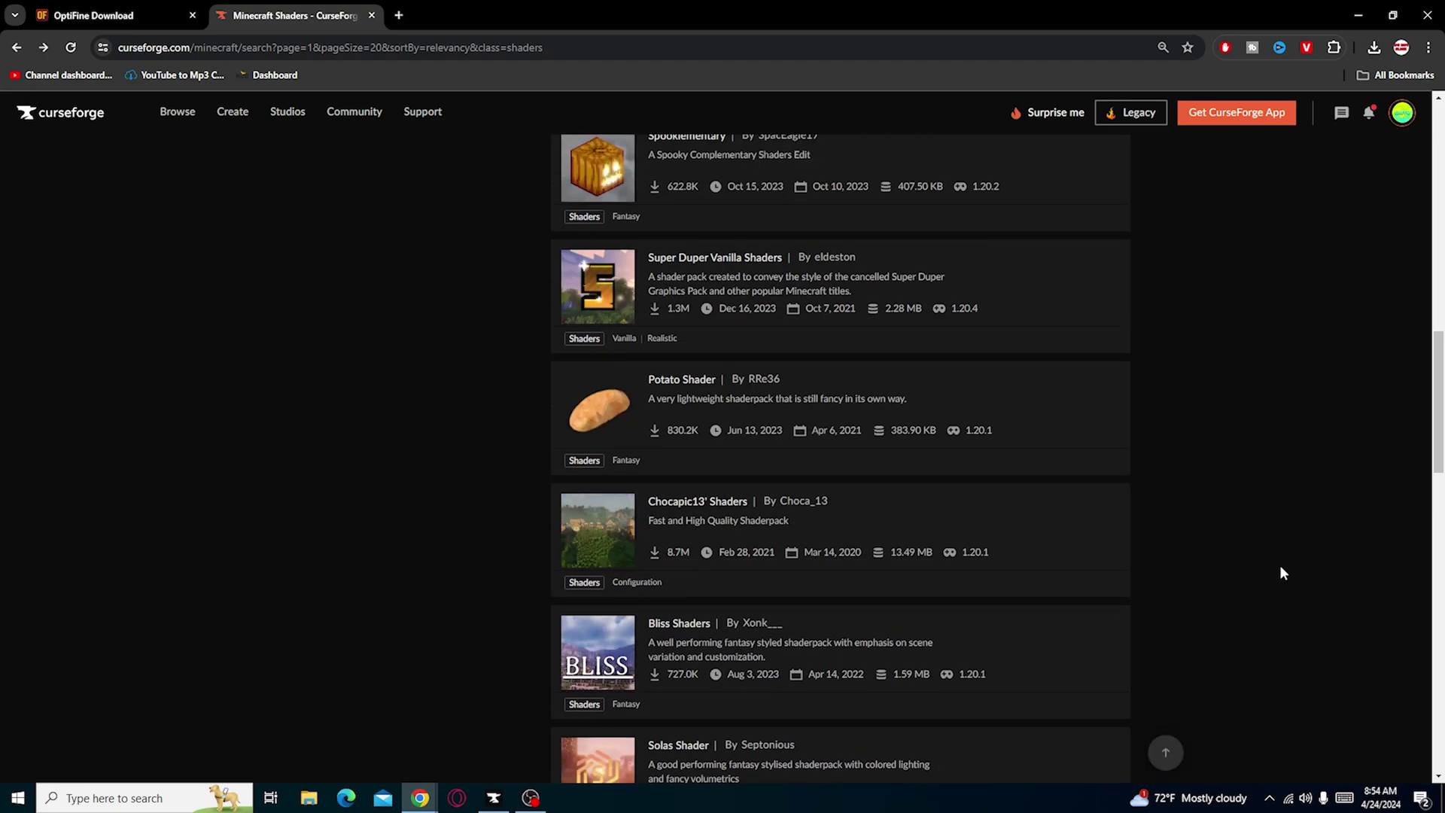
mouse_move(849, 421)
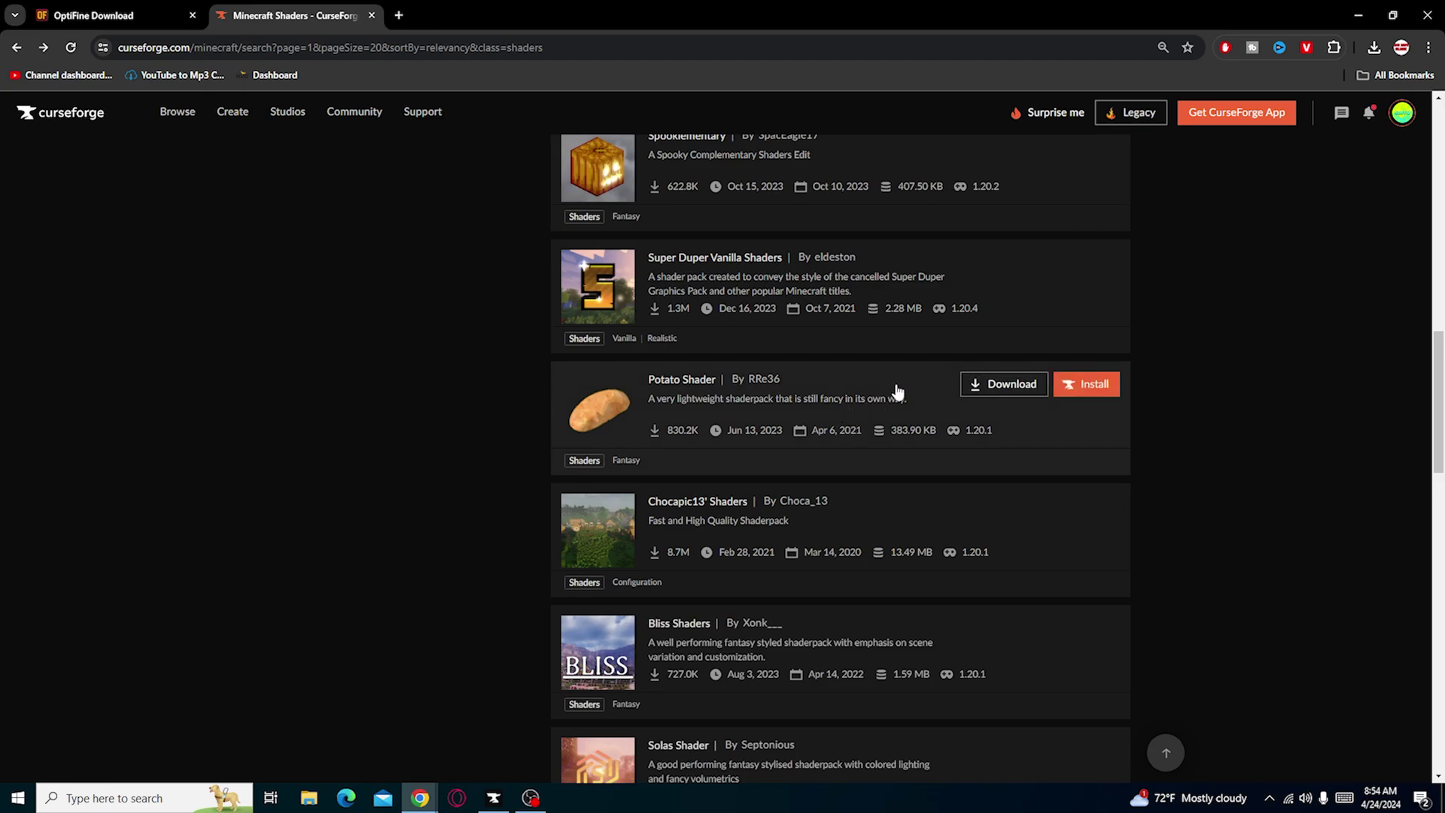
scroll(1029, 433, "up", 3)
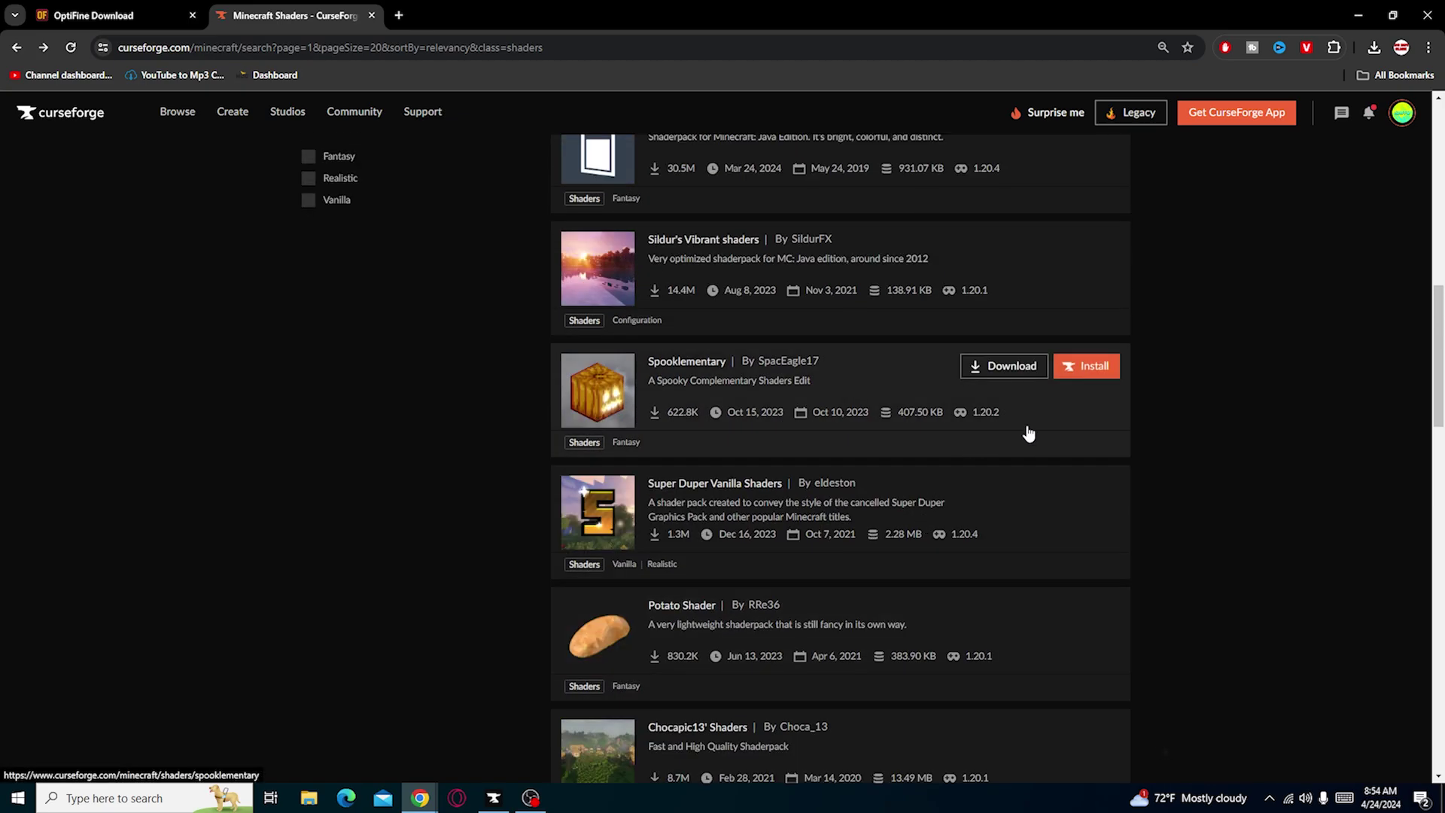
left_click(896, 375)
Filter Spooklementary's files to Minecraft 1.19.2 and open the Spooklementary 1.1 file details.
scroll(1225, 563, "down", 3)
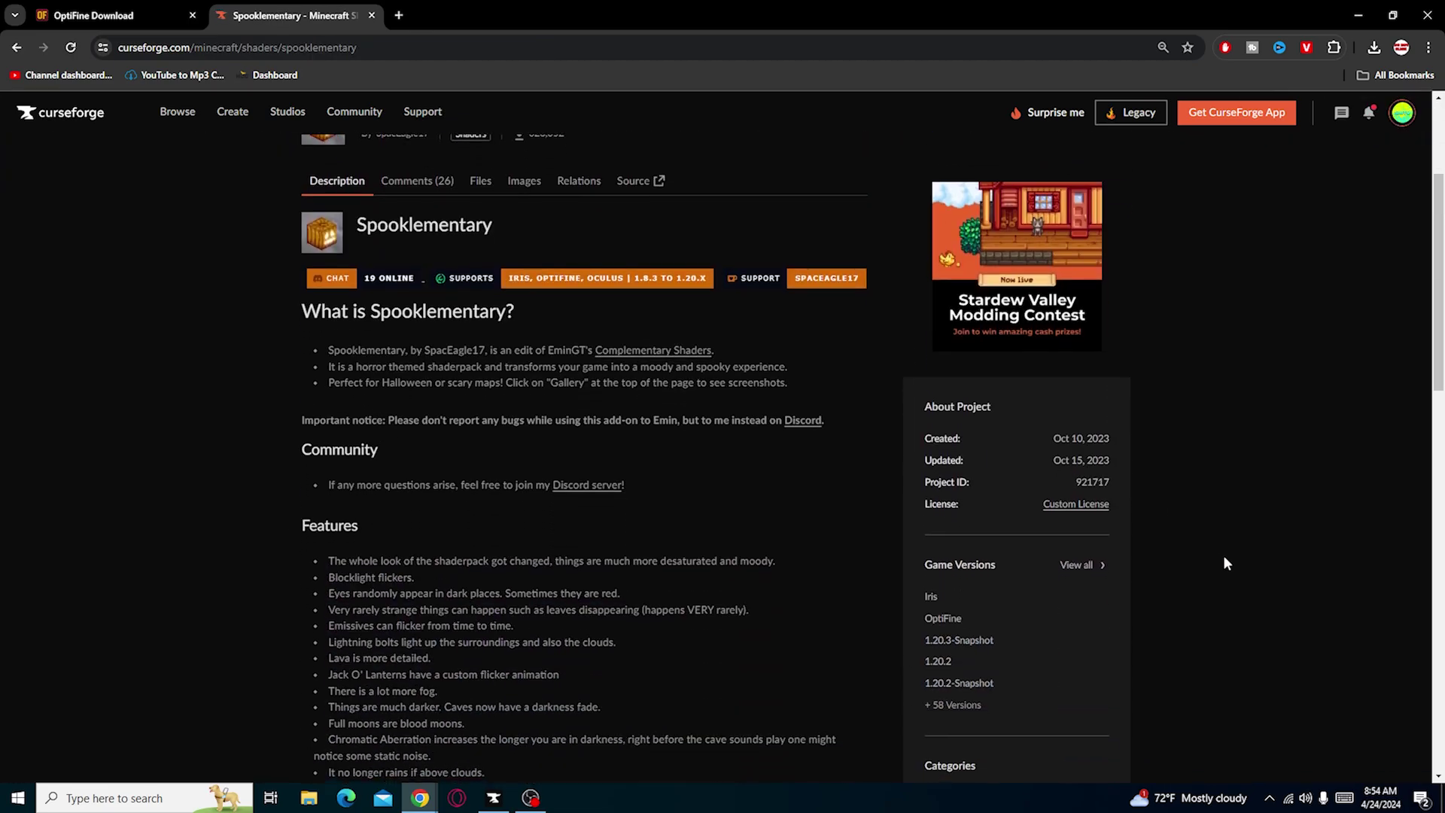
scroll(1158, 595, "down", 1)
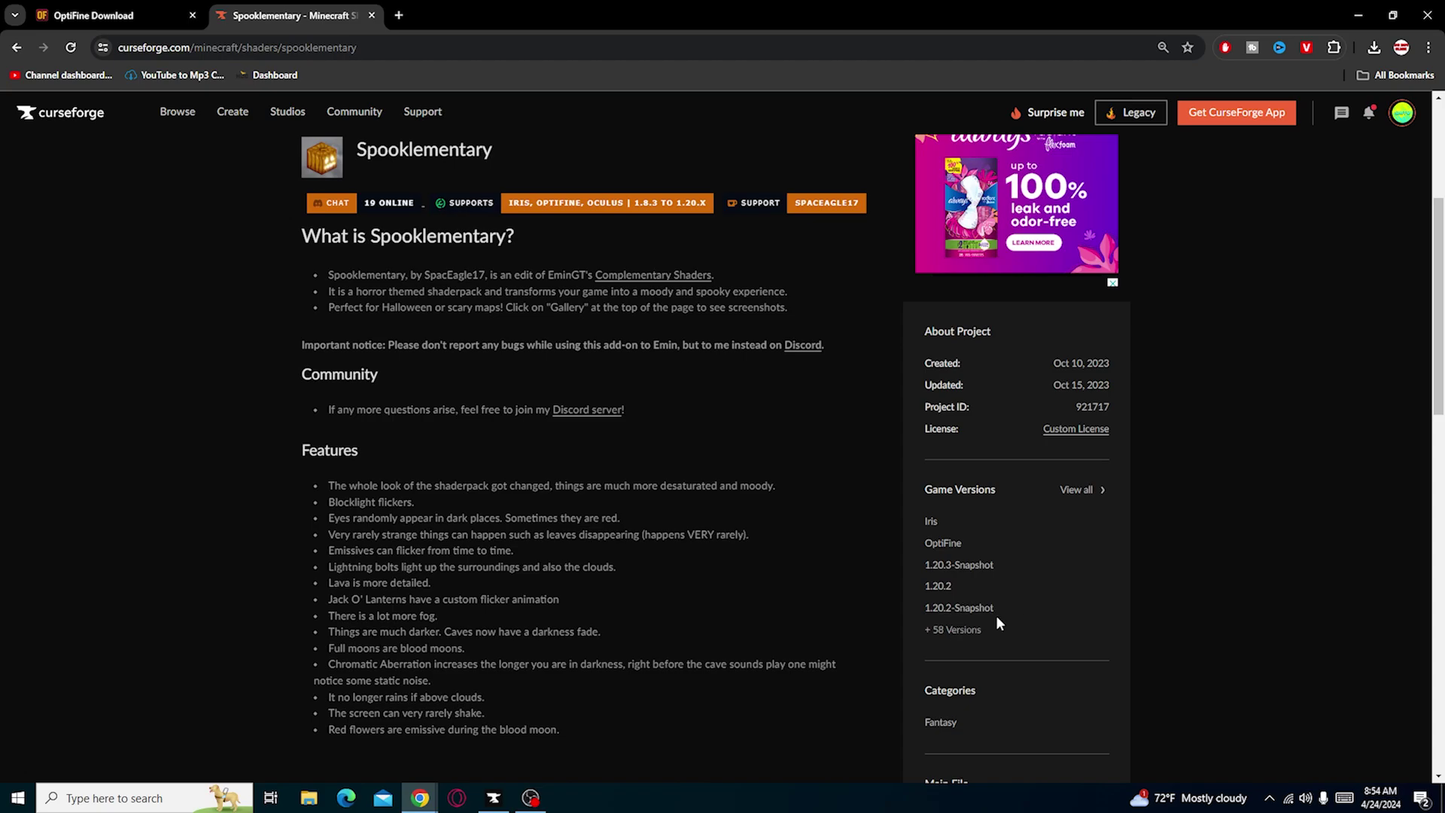
scroll(371, 368, "up", 2)
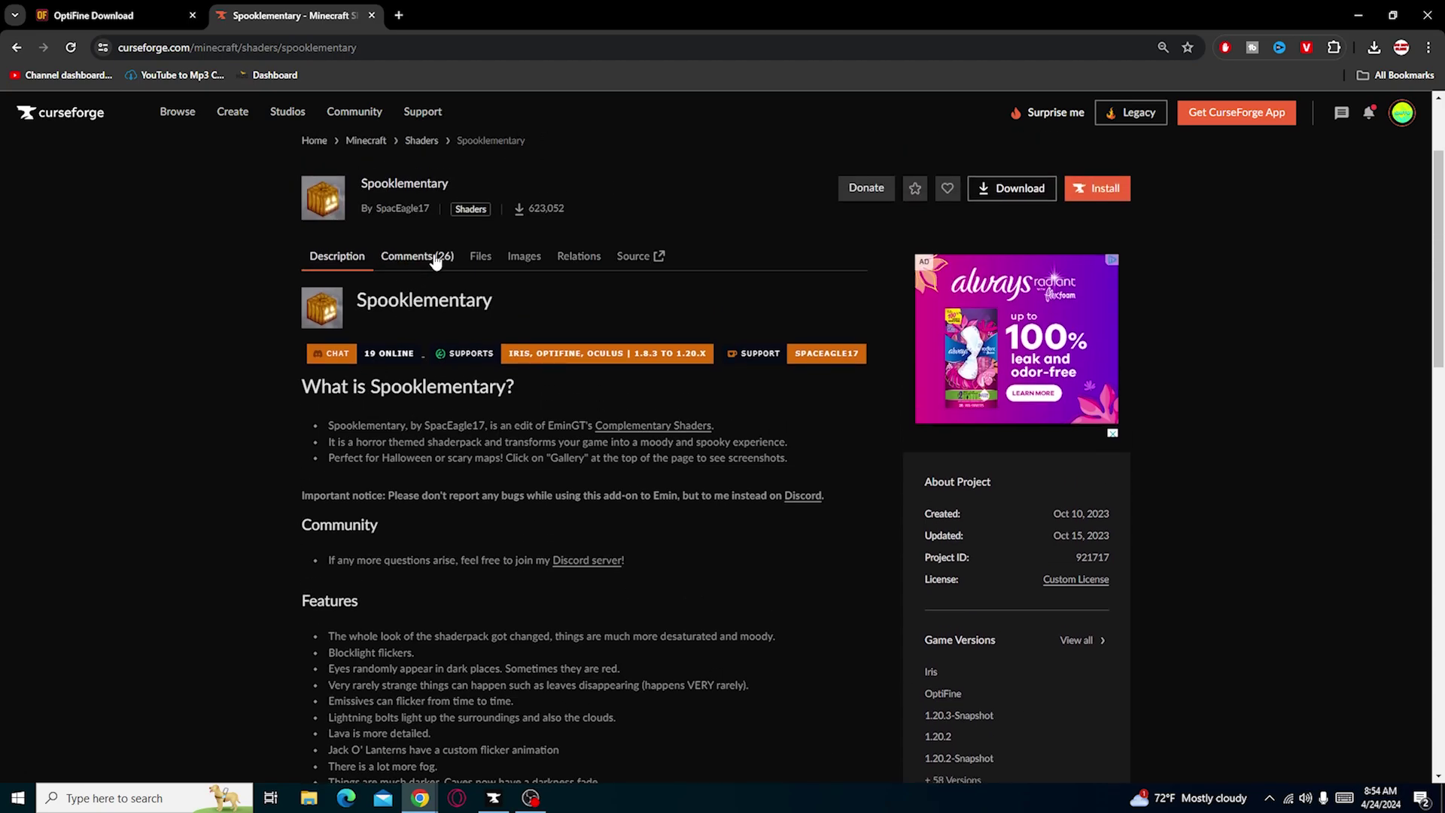
left_click(480, 256)
left_click(402, 214)
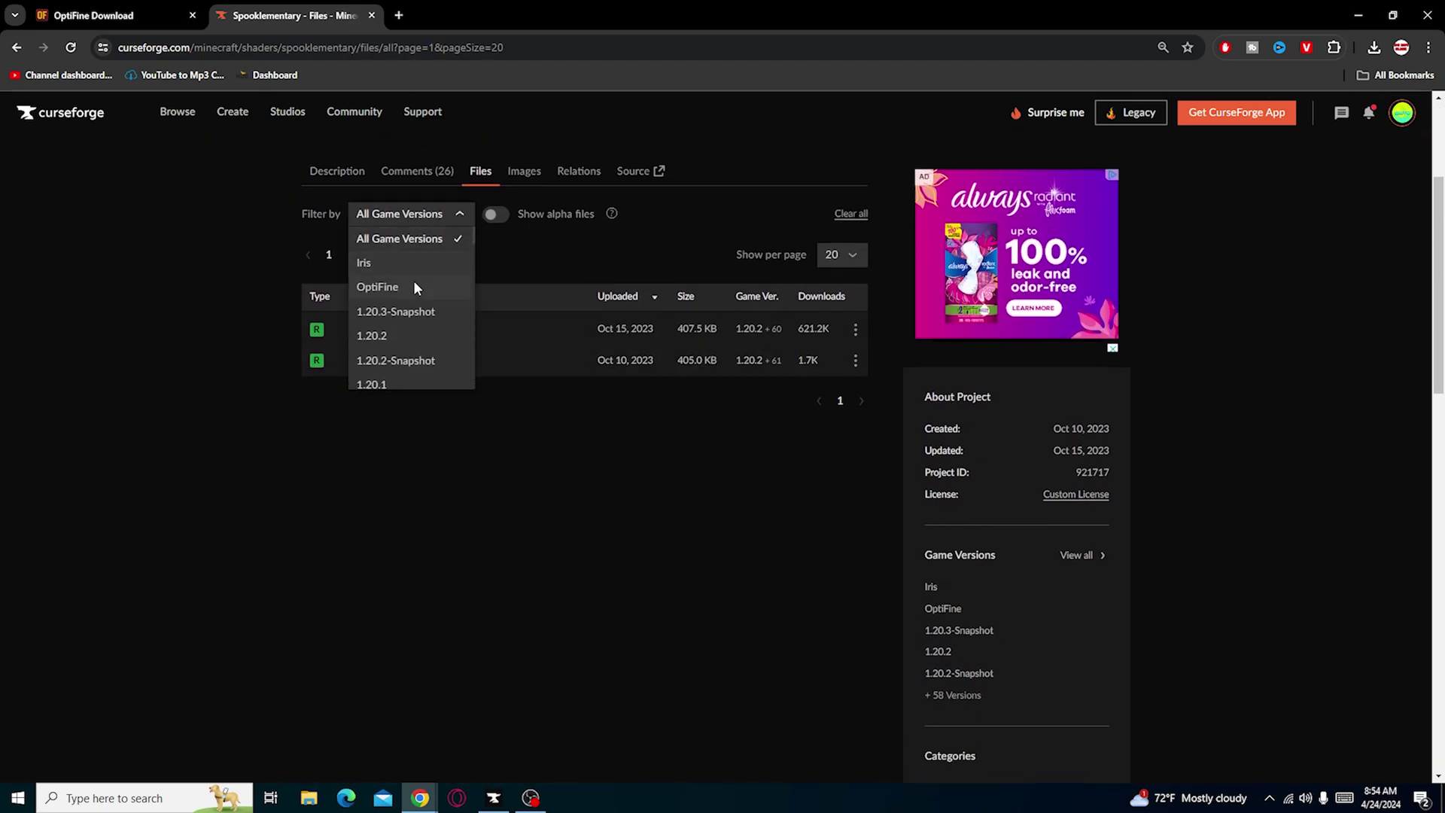
scroll(417, 351, "down", 5)
left_click(415, 337)
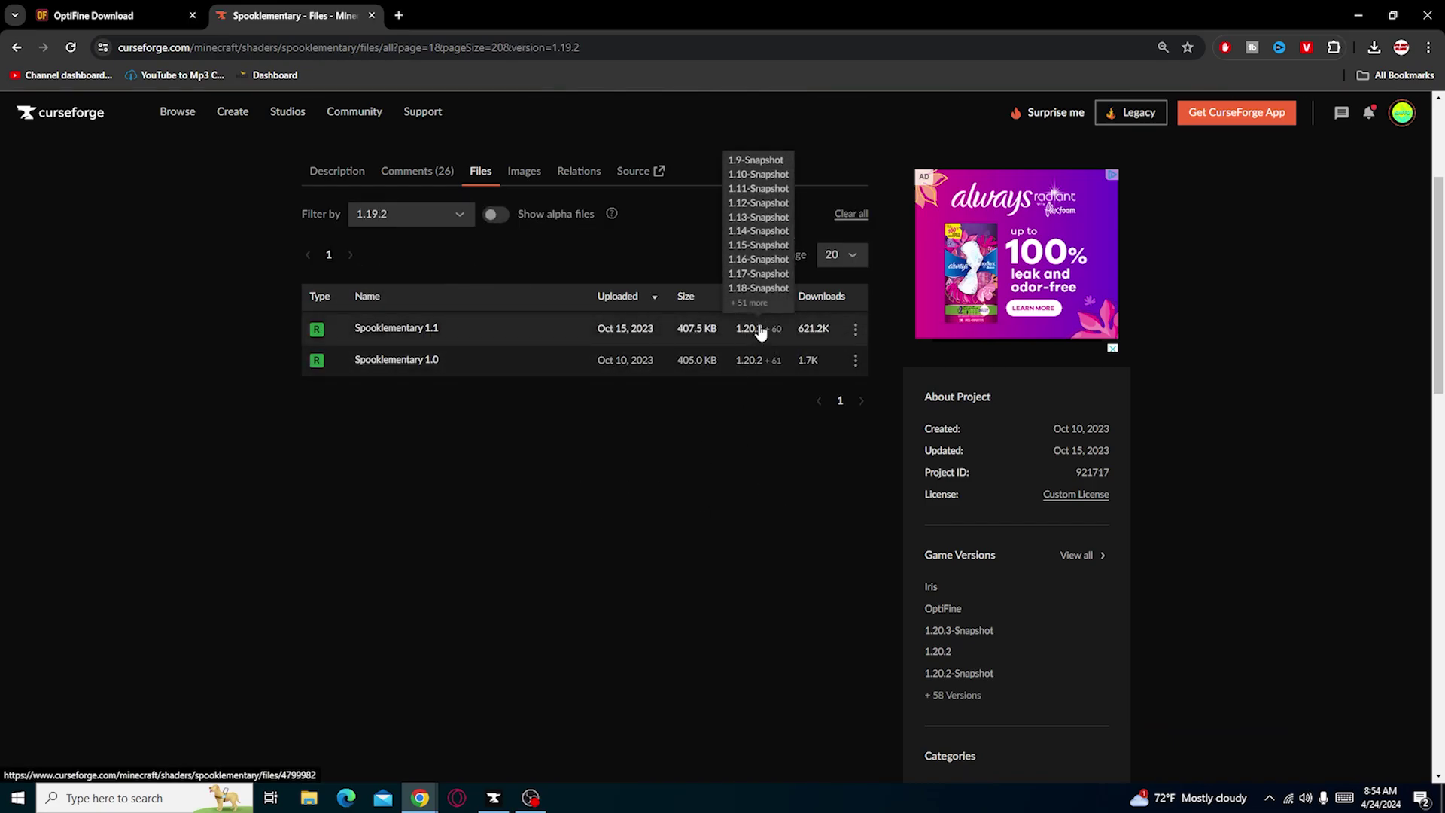
left_click(747, 332)
Download the Spooklementary 1.1 file and show Chrome's recent downloads list.
left_click(747, 250)
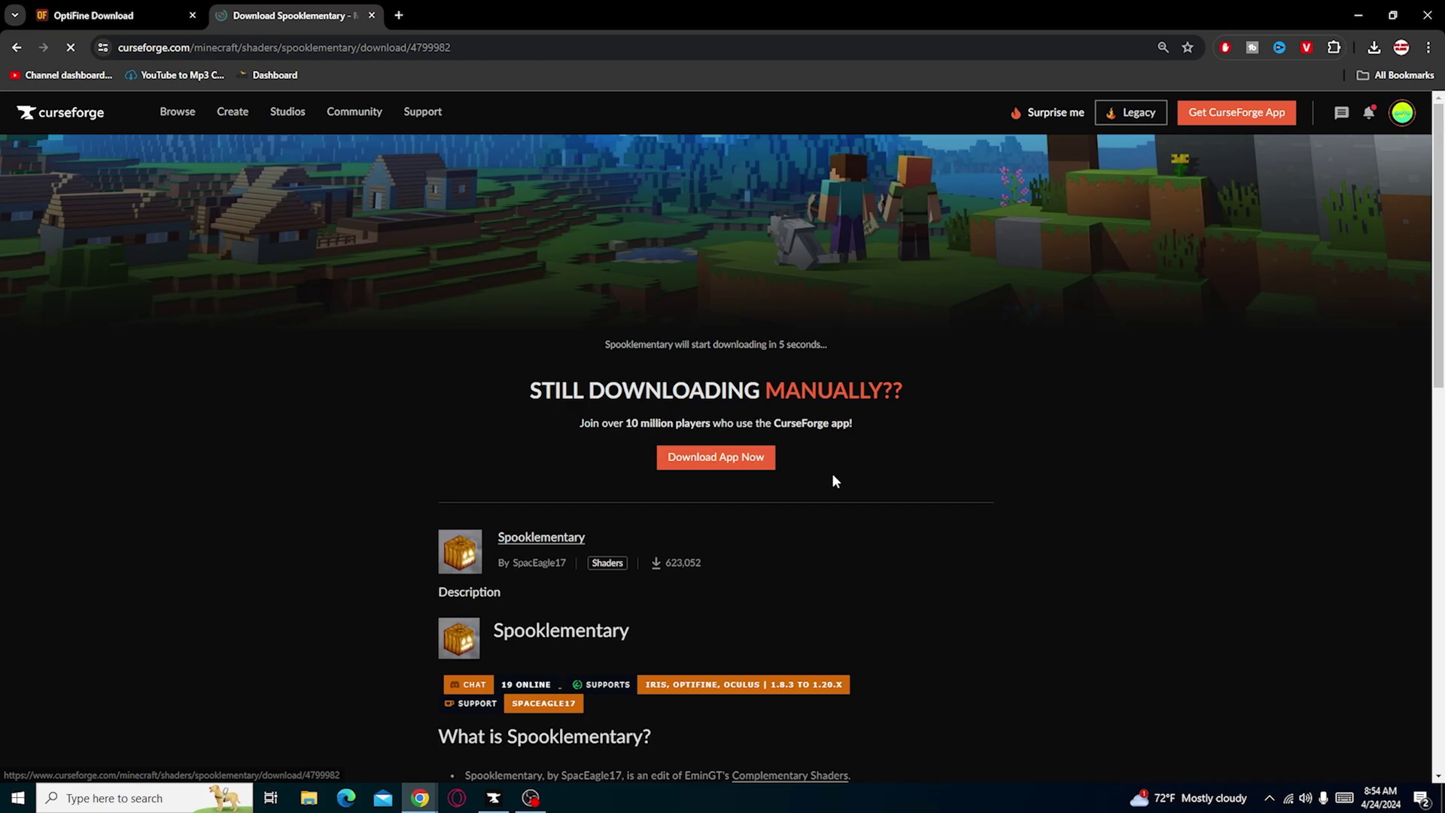
left_click(1392, 16)
left_click(1389, 12)
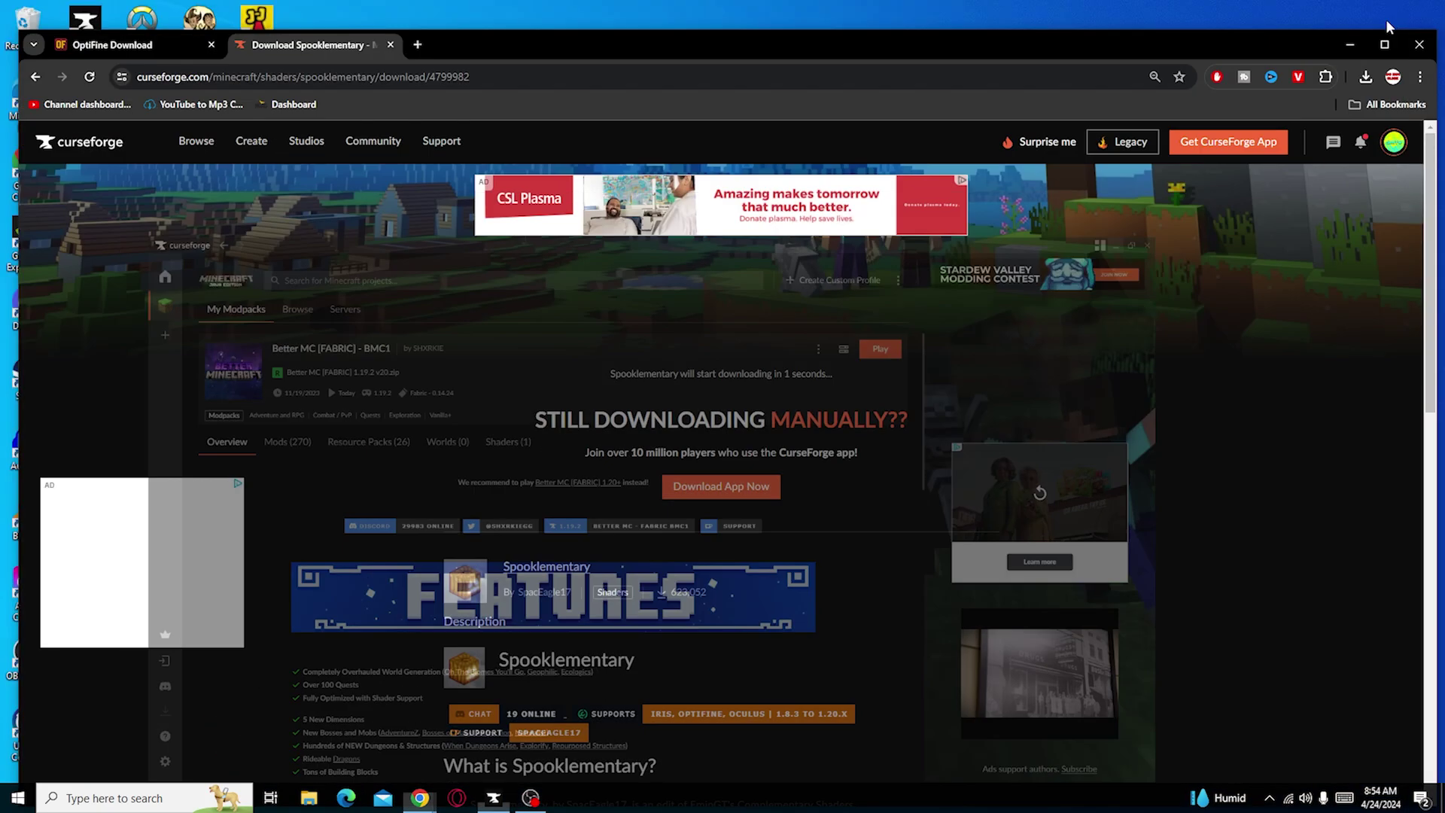
left_click(1366, 77)
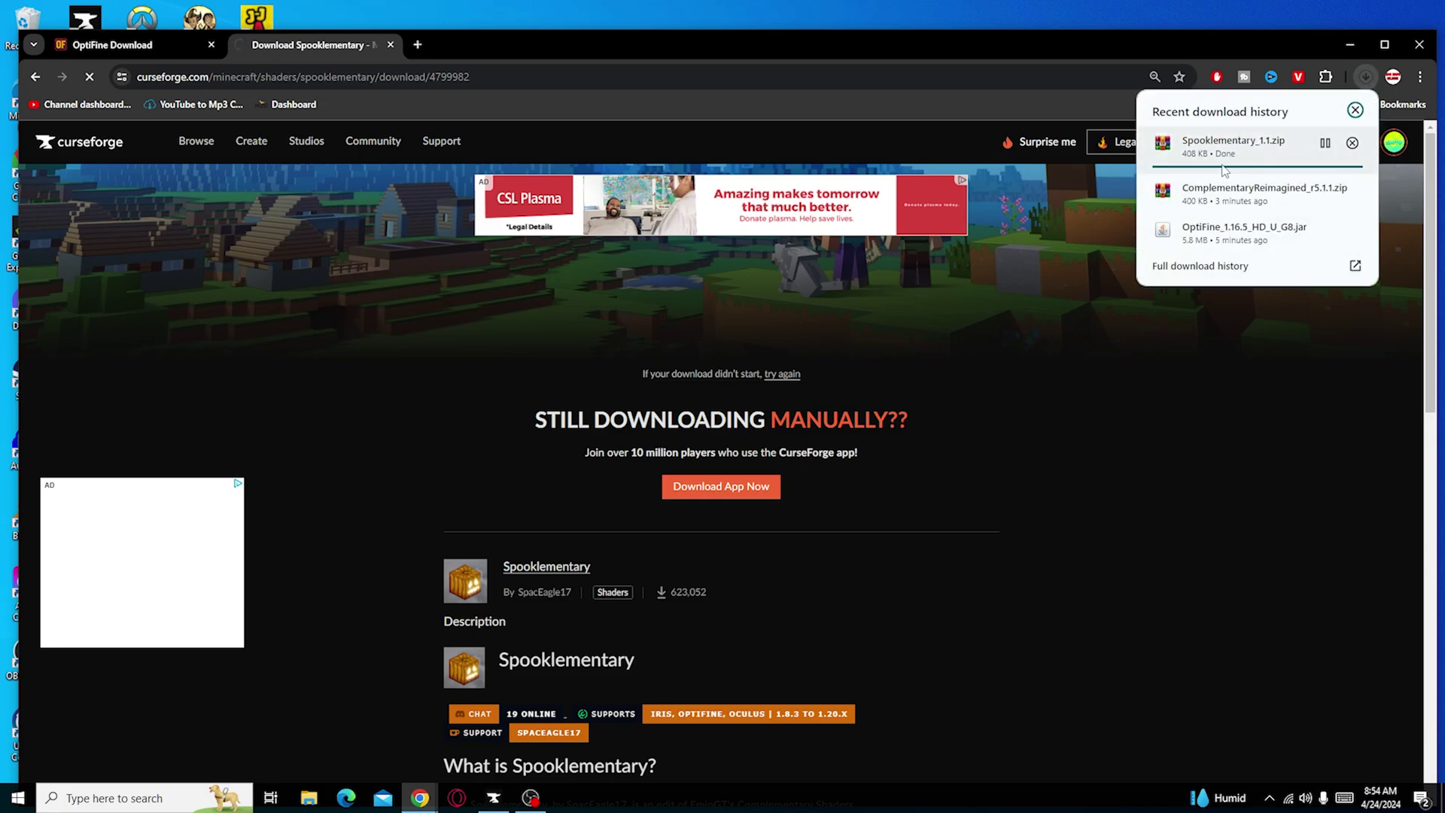
Open Spooklementary_1.1.zip in WinRAR, extract it, and minimize WinRAR.
left_click(1250, 151)
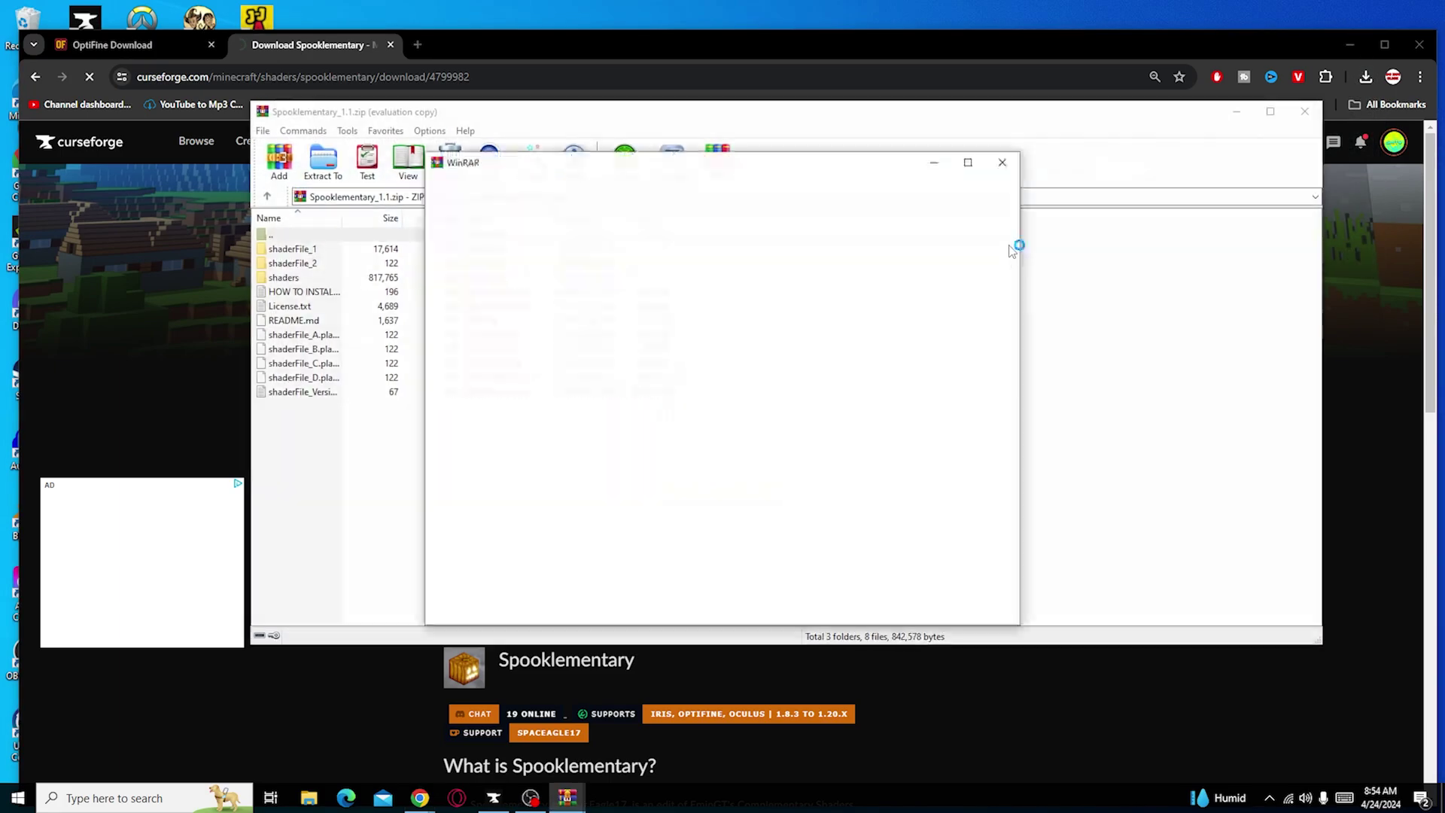
key("Escape")
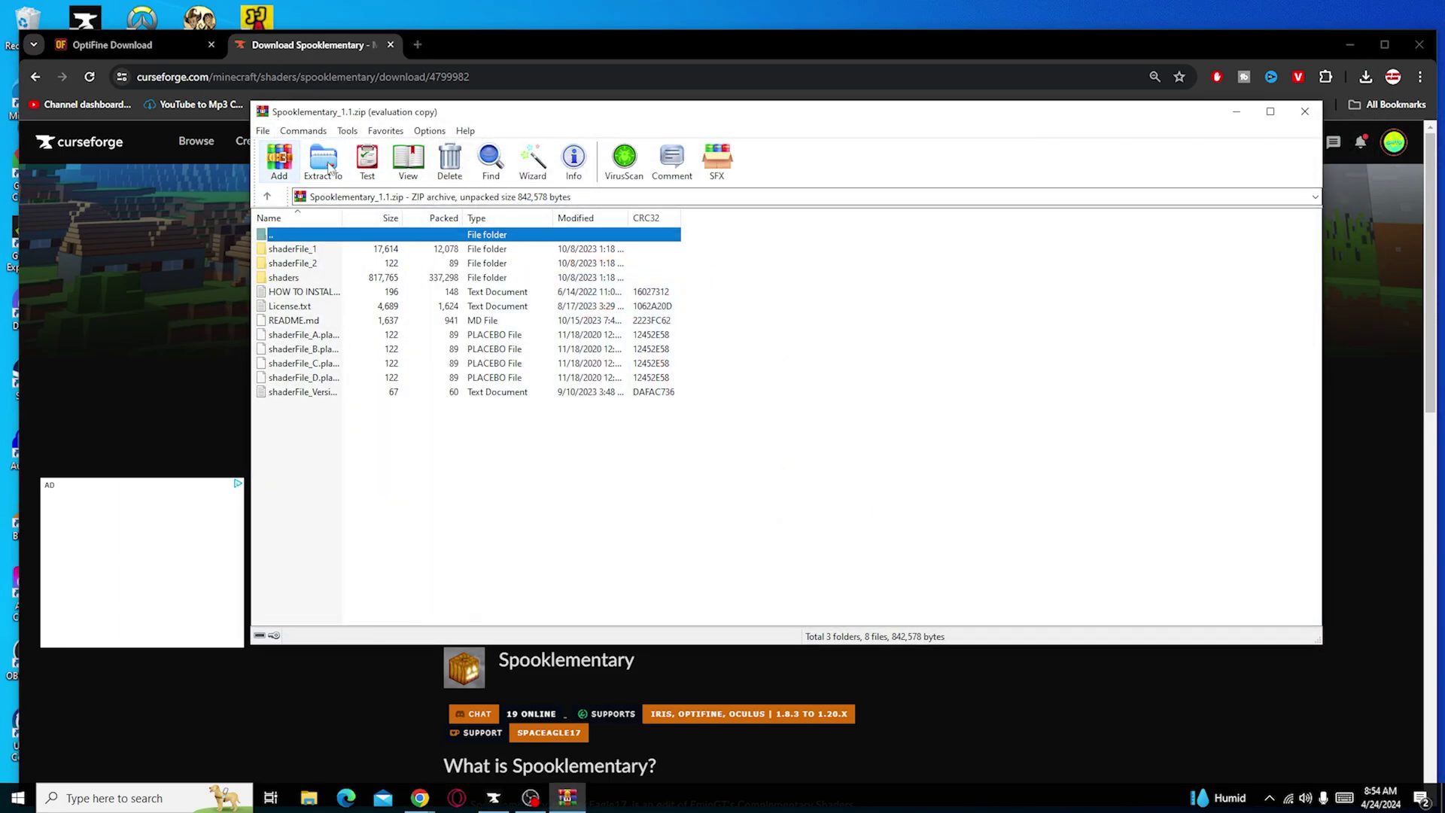
left_click(326, 162)
left_click(831, 535)
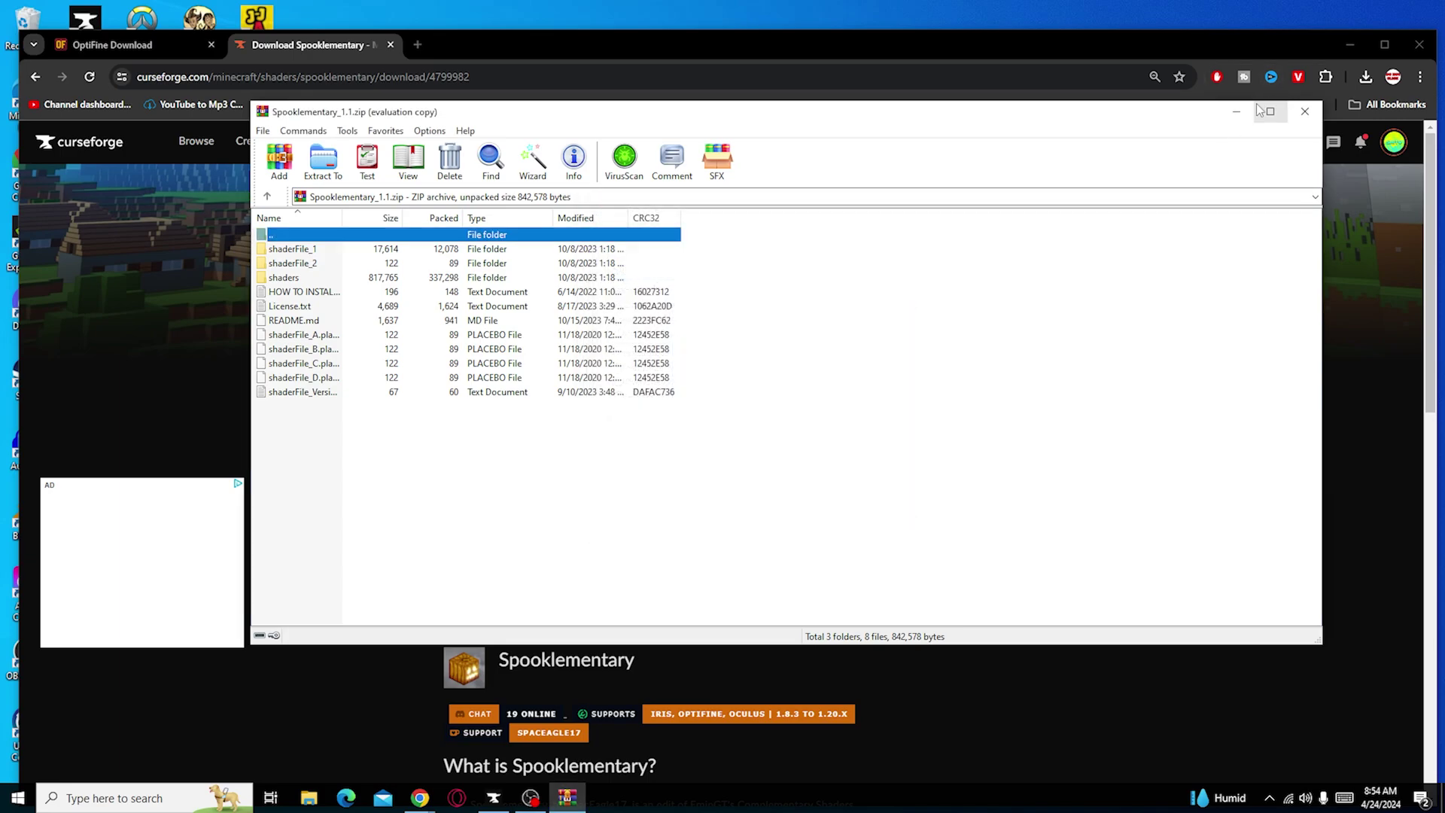
left_click(1237, 113)
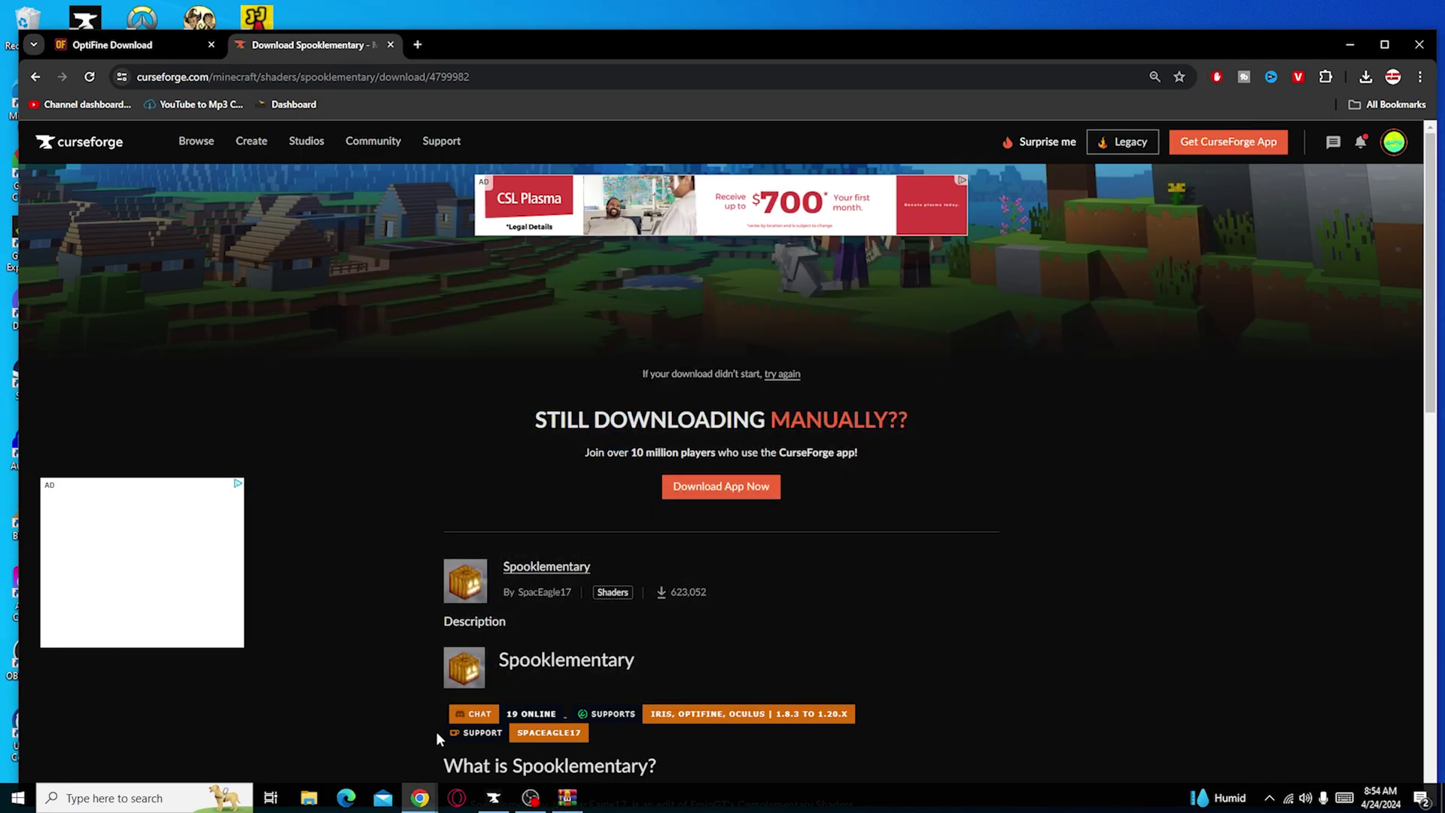
Move the extracted Spooklementary_1.1 folder from Downloads onto the desktop.
left_click(308, 798)
left_click(334, 411)
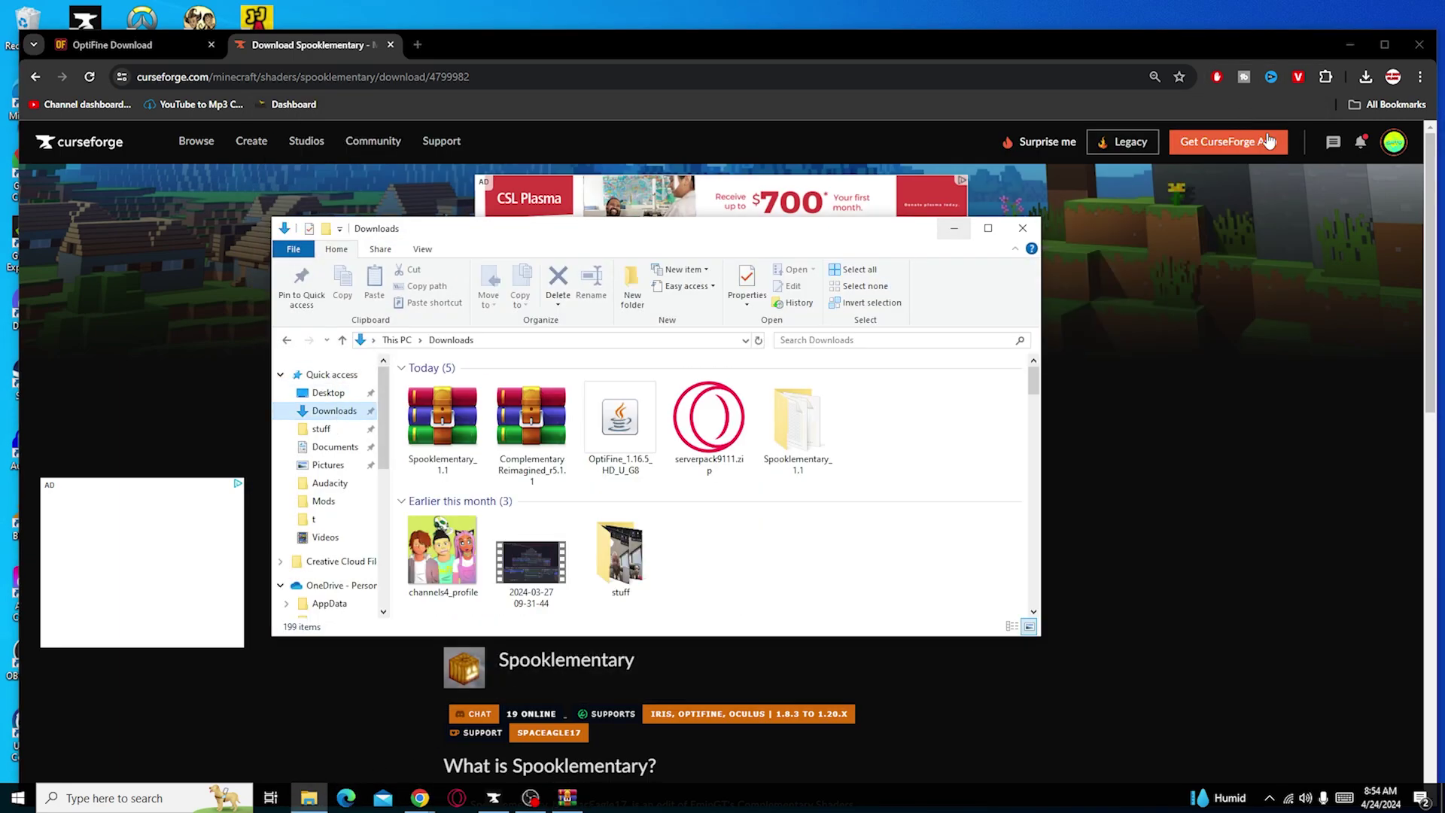
left_click(1420, 44)
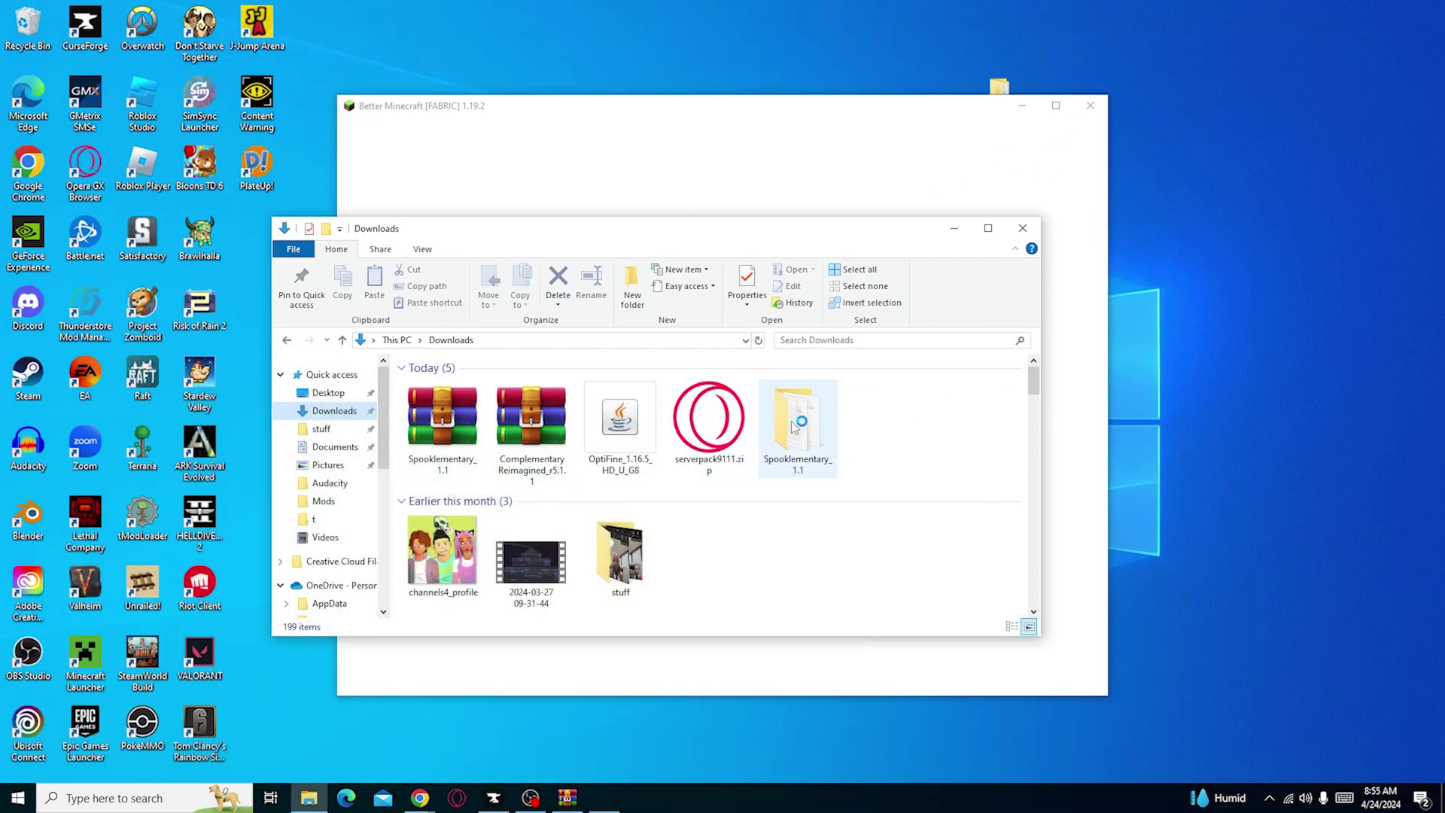
left_click_drag(798, 420, 1297, 262)
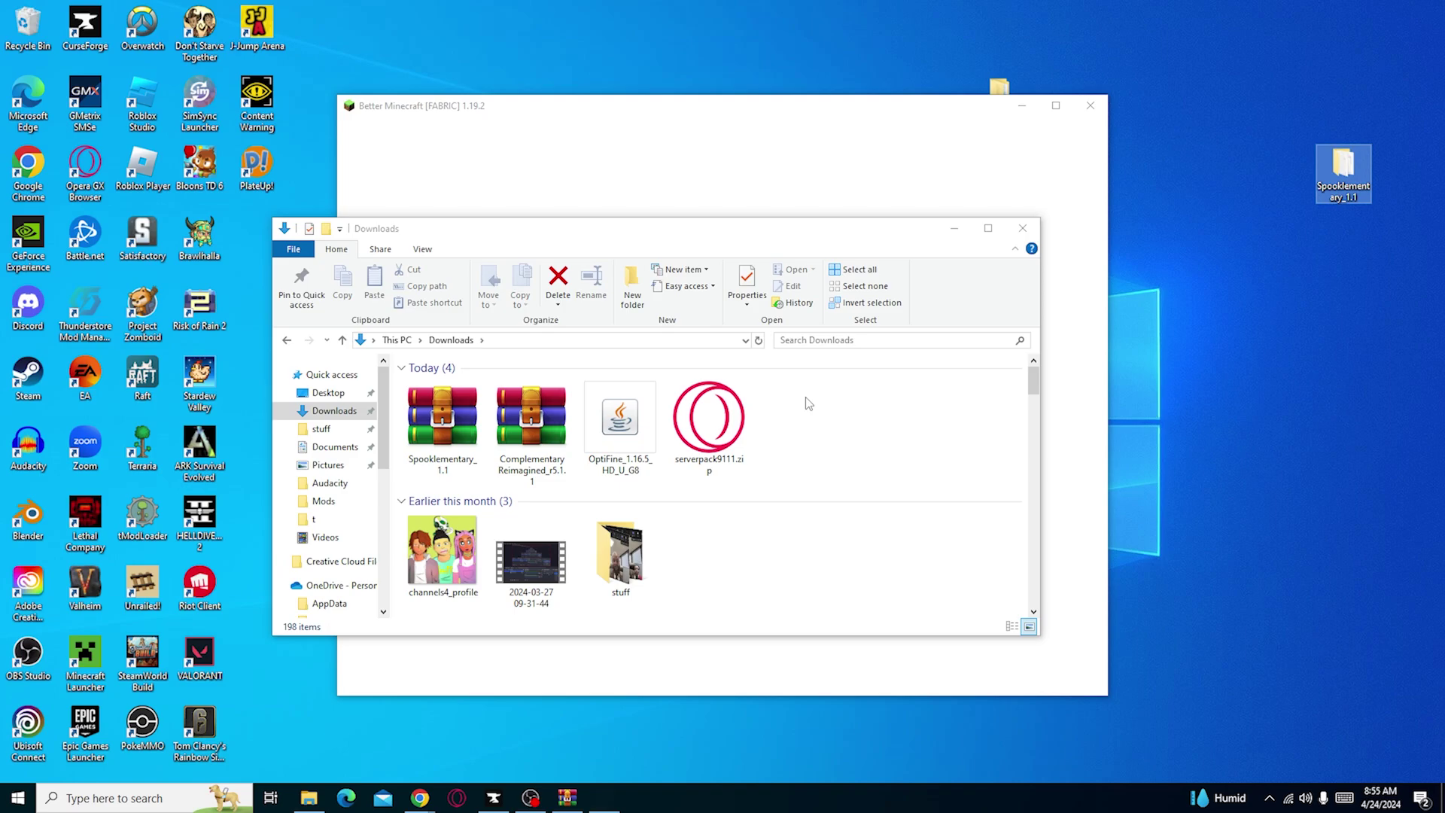
left_click(1023, 228)
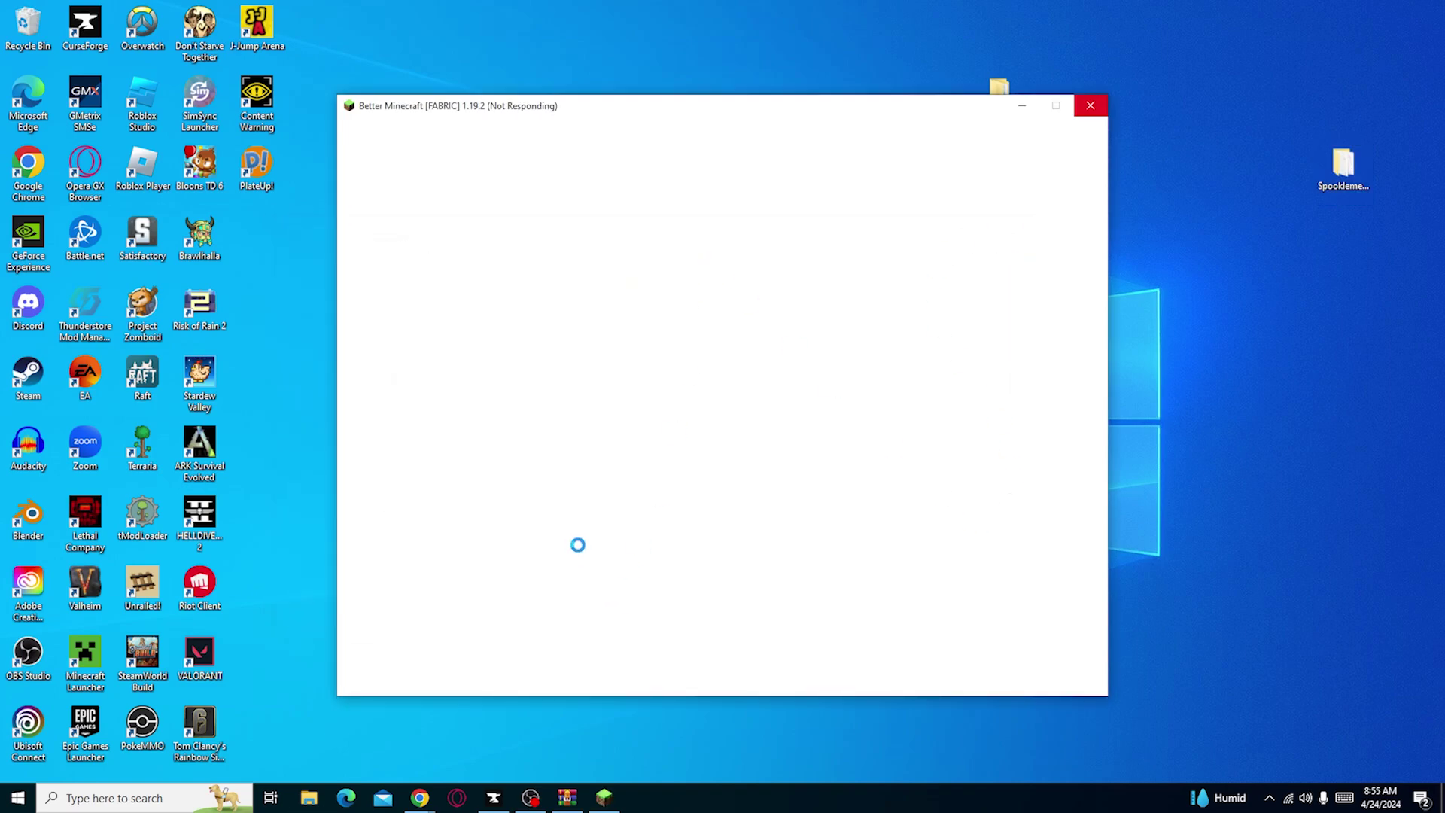
Close the Spooklementary archive window and bring CurseForge's Better MC page forward.
left_click(566, 798)
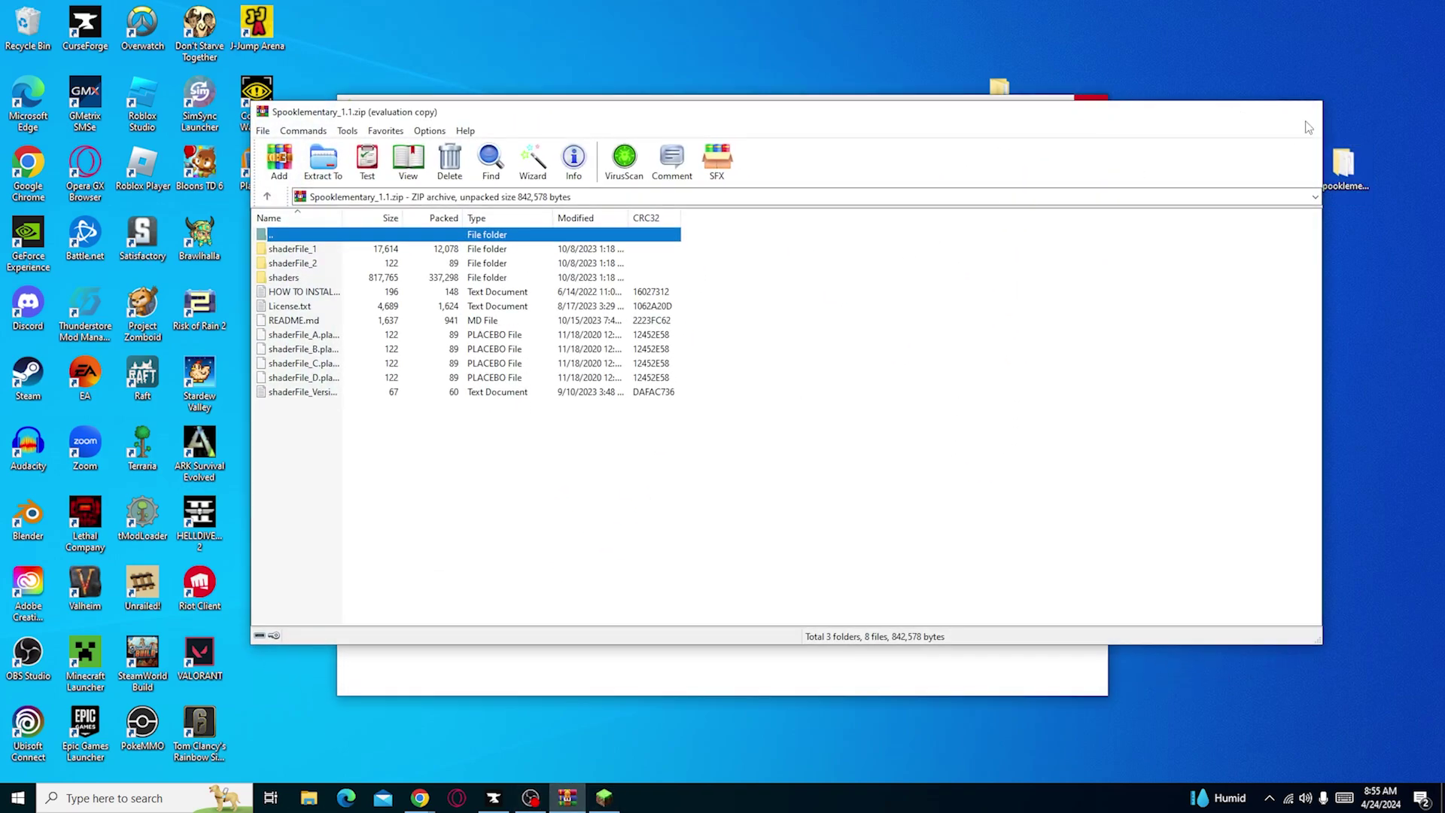
key("Escape")
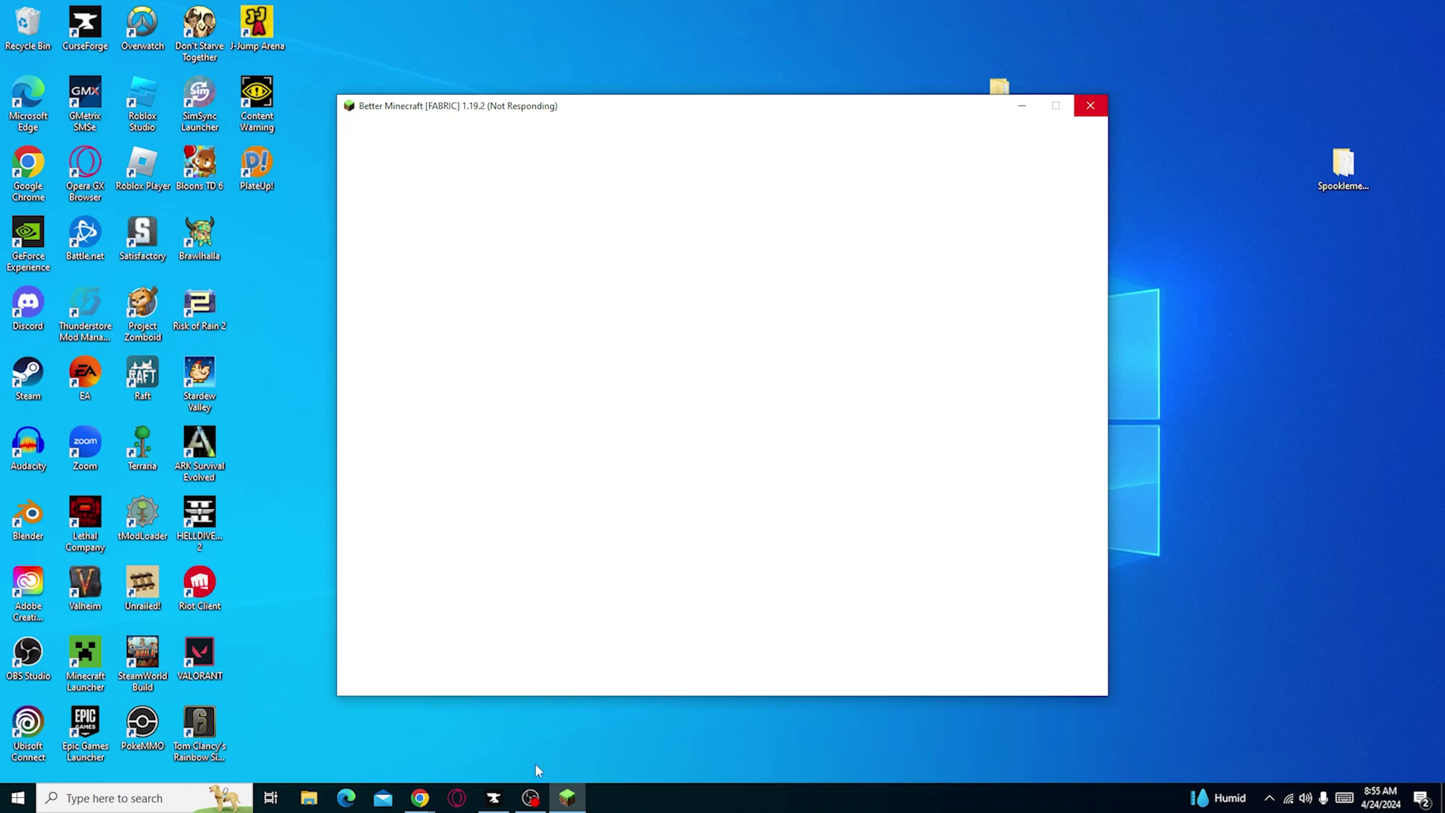
left_click(494, 798)
Open Better MC's modpack folder and drag the desktop Spooklementary_1.1 folder into shaderpacks.
left_click(961, 159)
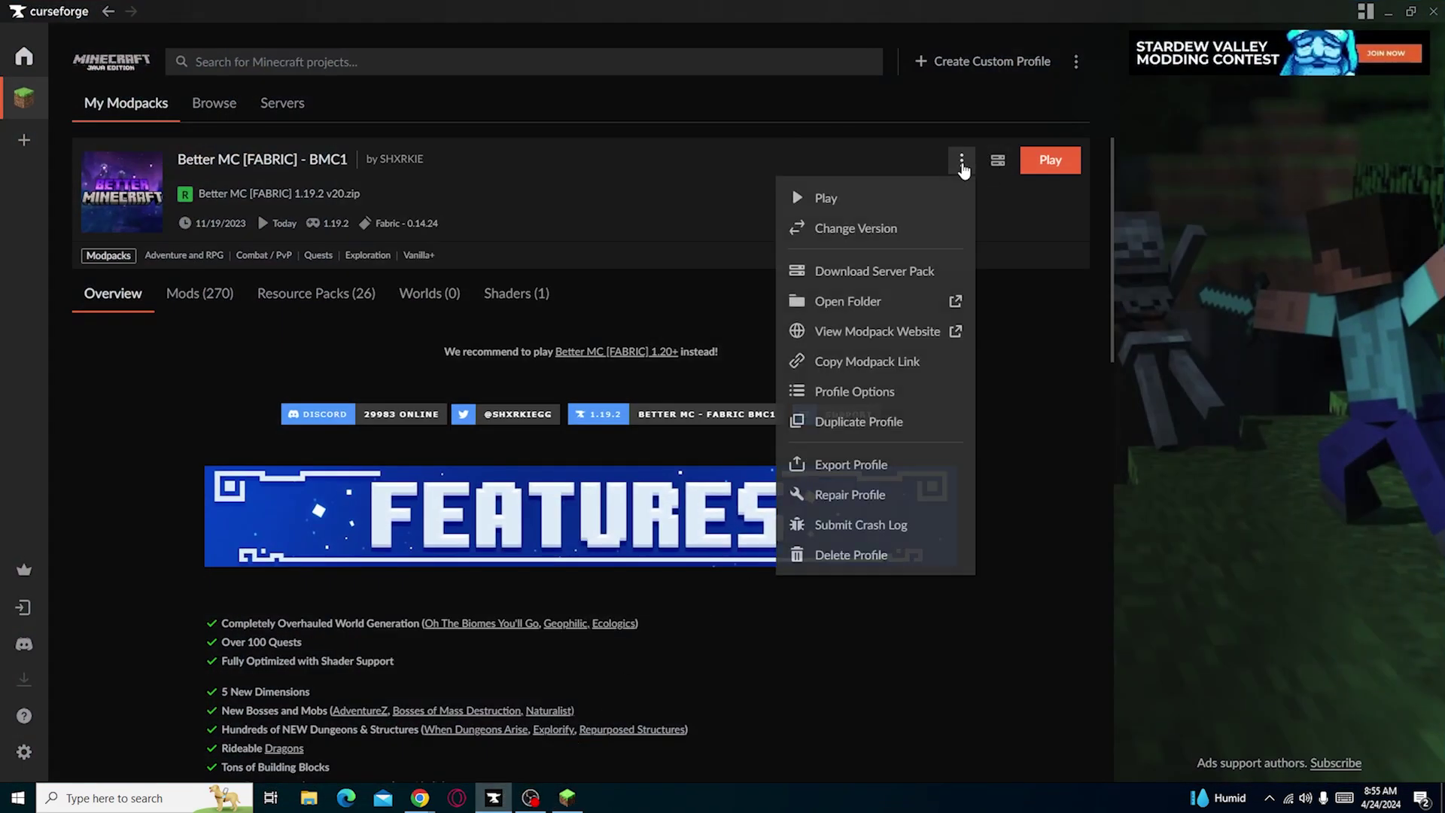
left_click(895, 307)
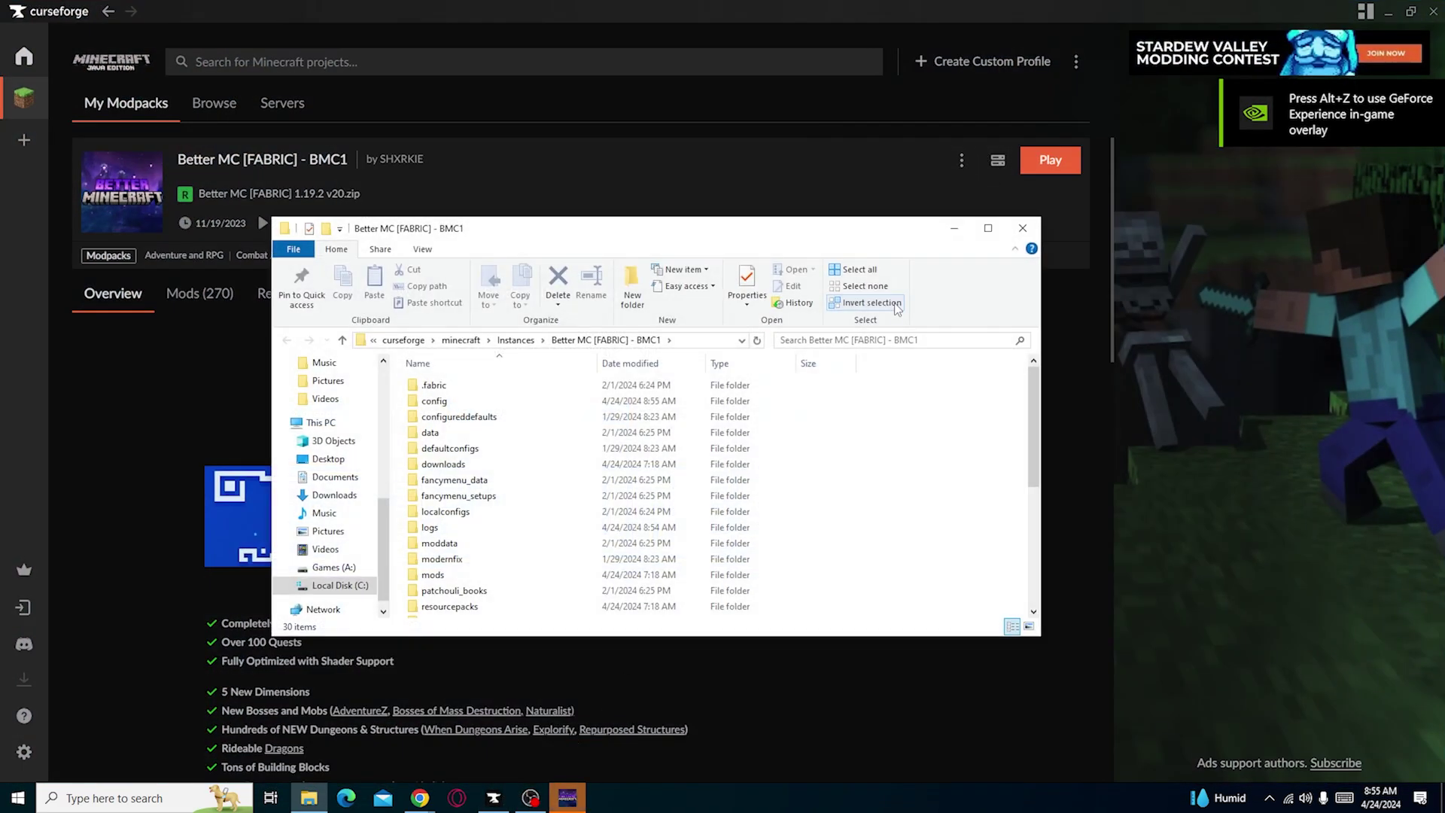
left_click(1389, 11)
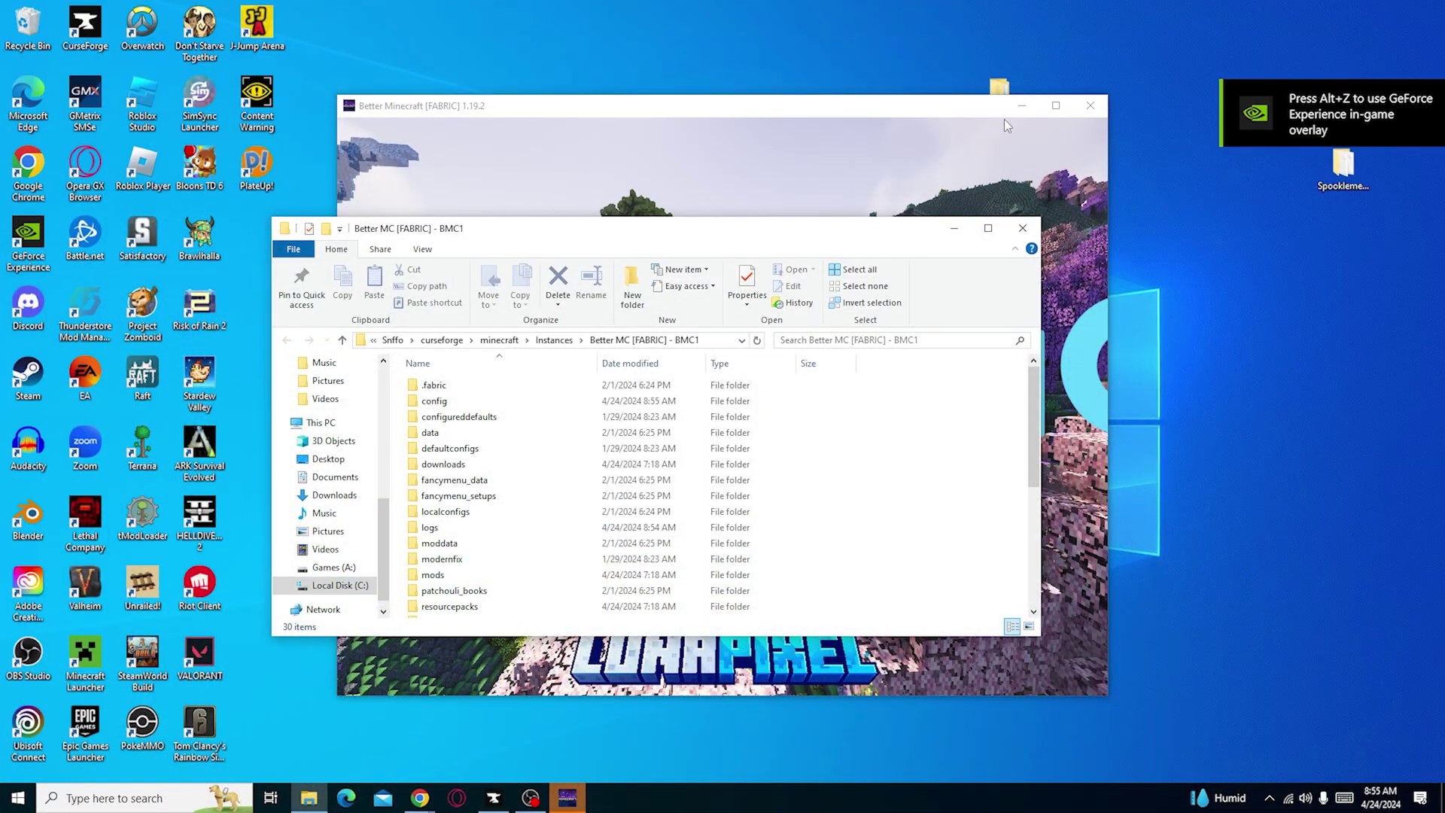
left_click_drag(1342, 167, 1285, 381)
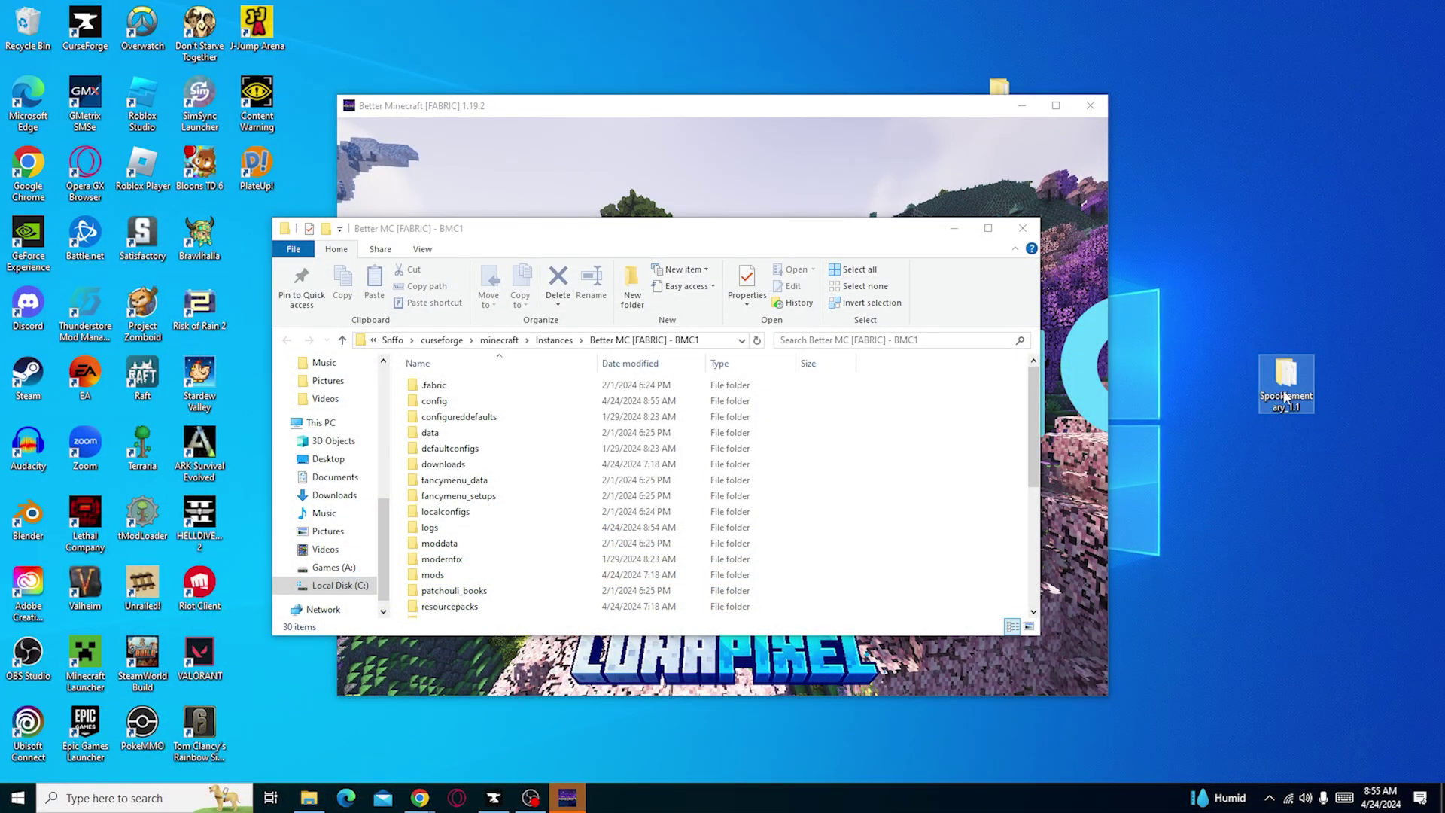
scroll(572, 471, "down", 3)
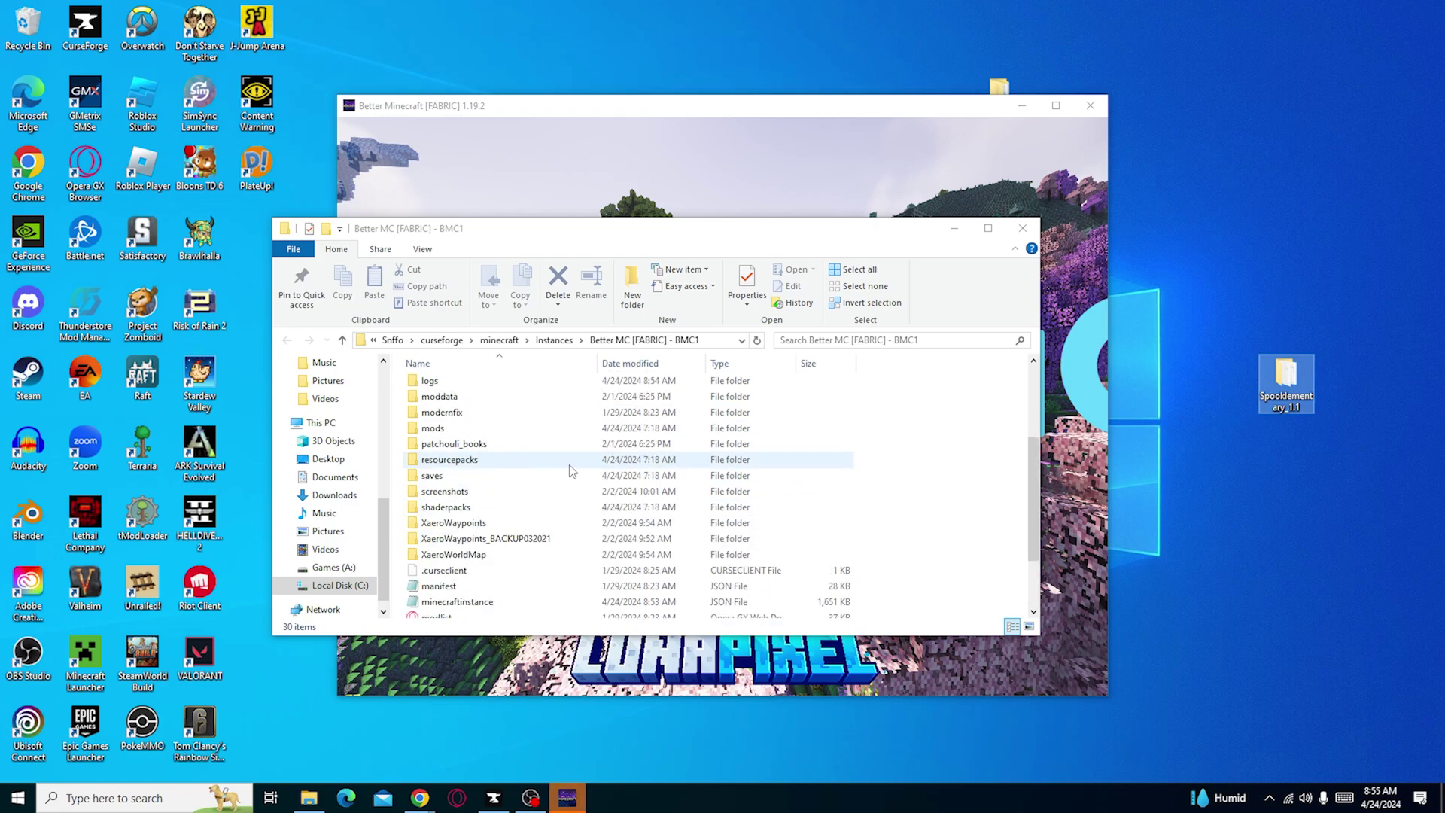
double_click(503, 515)
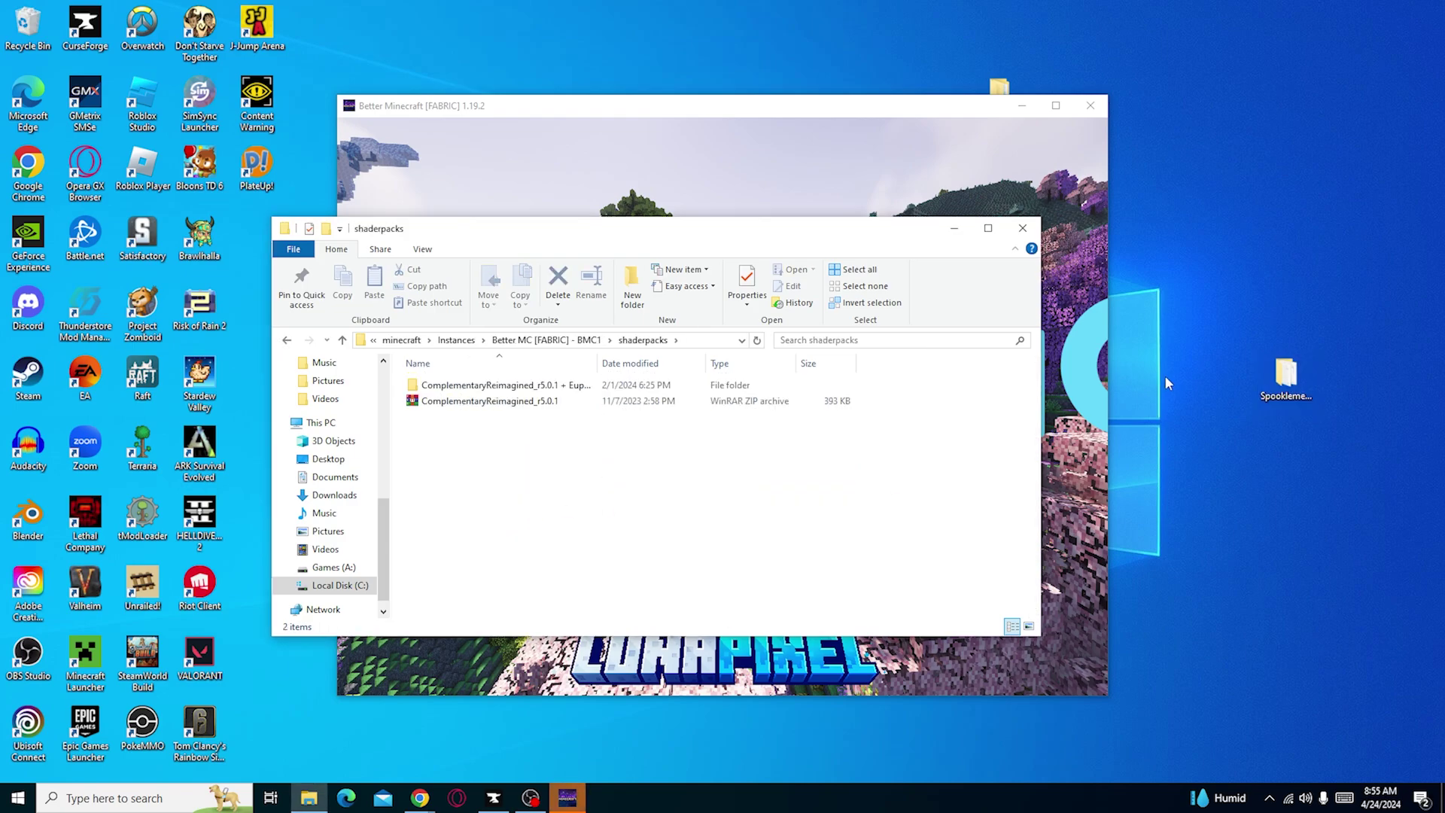
left_click_drag(1286, 374, 606, 494)
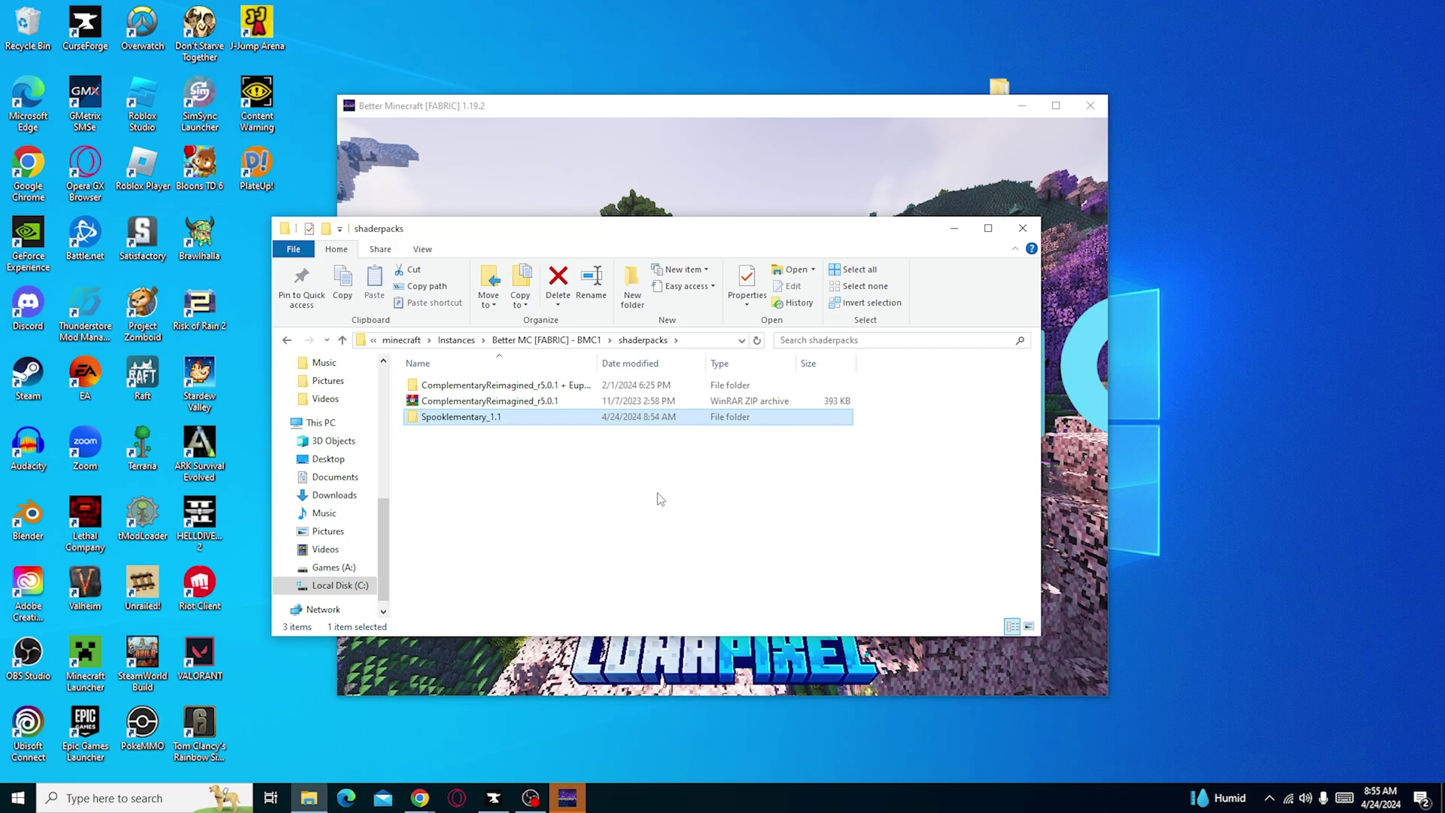
Close the modpack folder, maximize Minecraft, and open Options > Video Settings.
left_click(1023, 229)
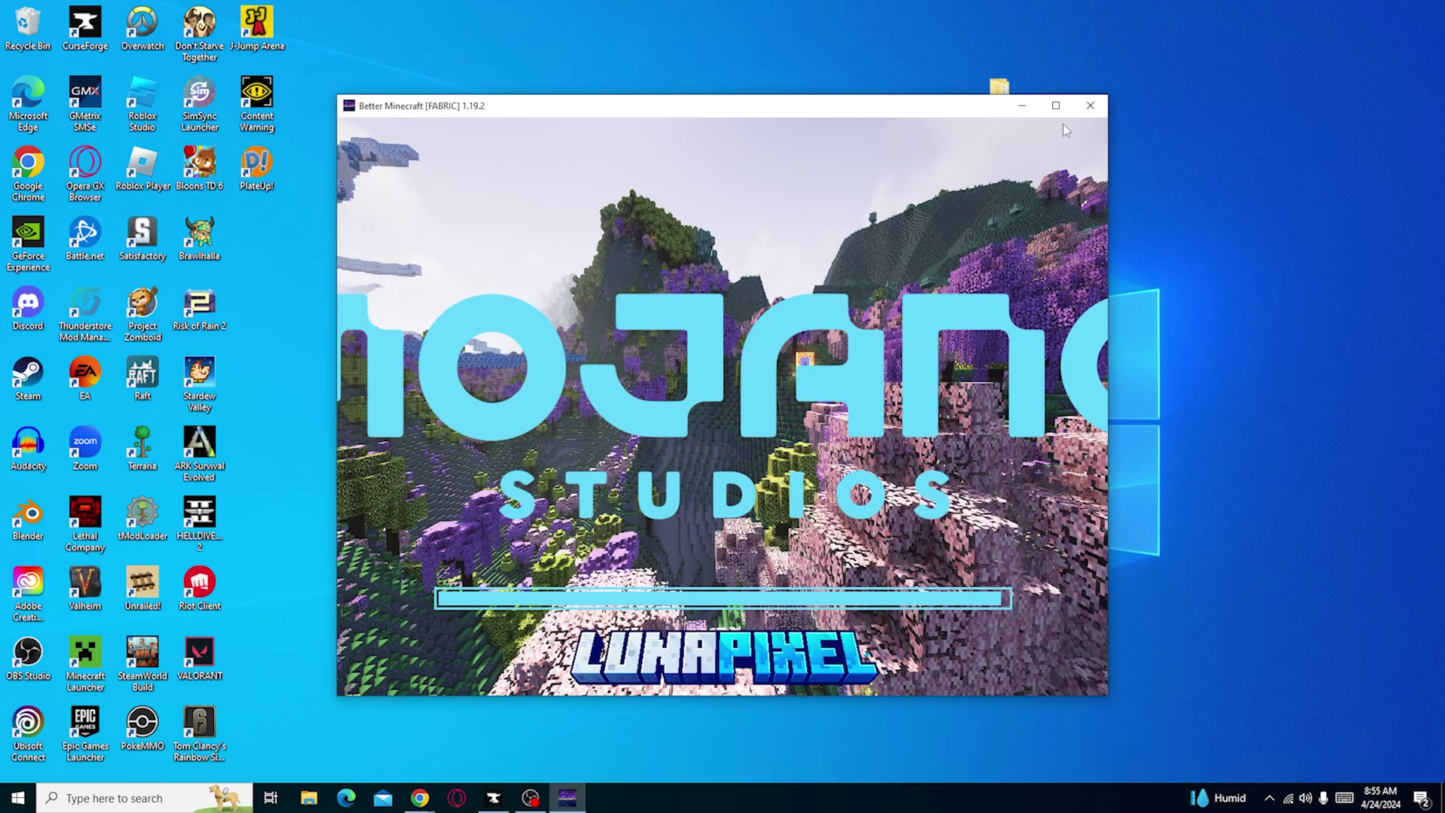
left_click(1057, 105)
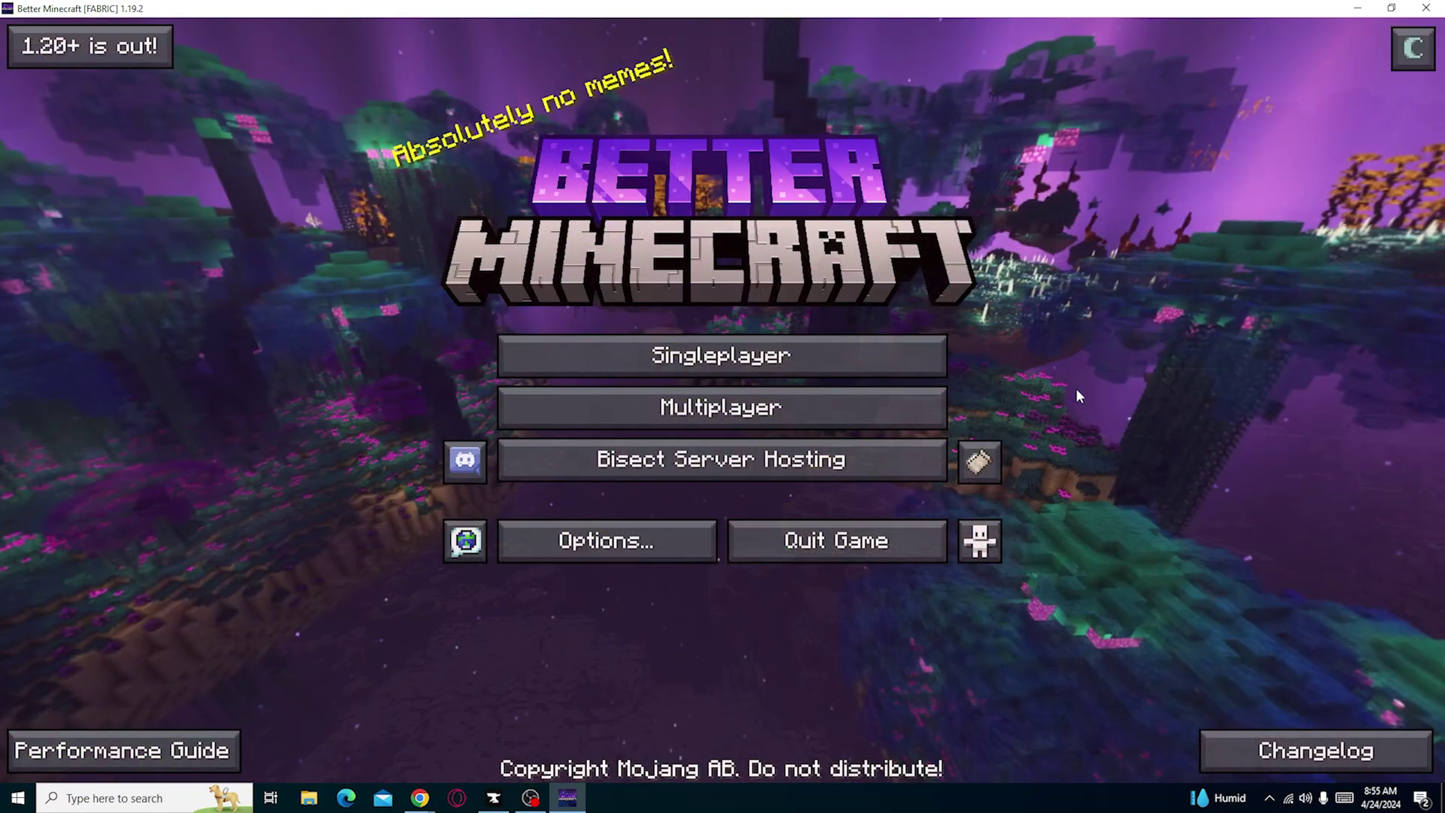
left_click(615, 542)
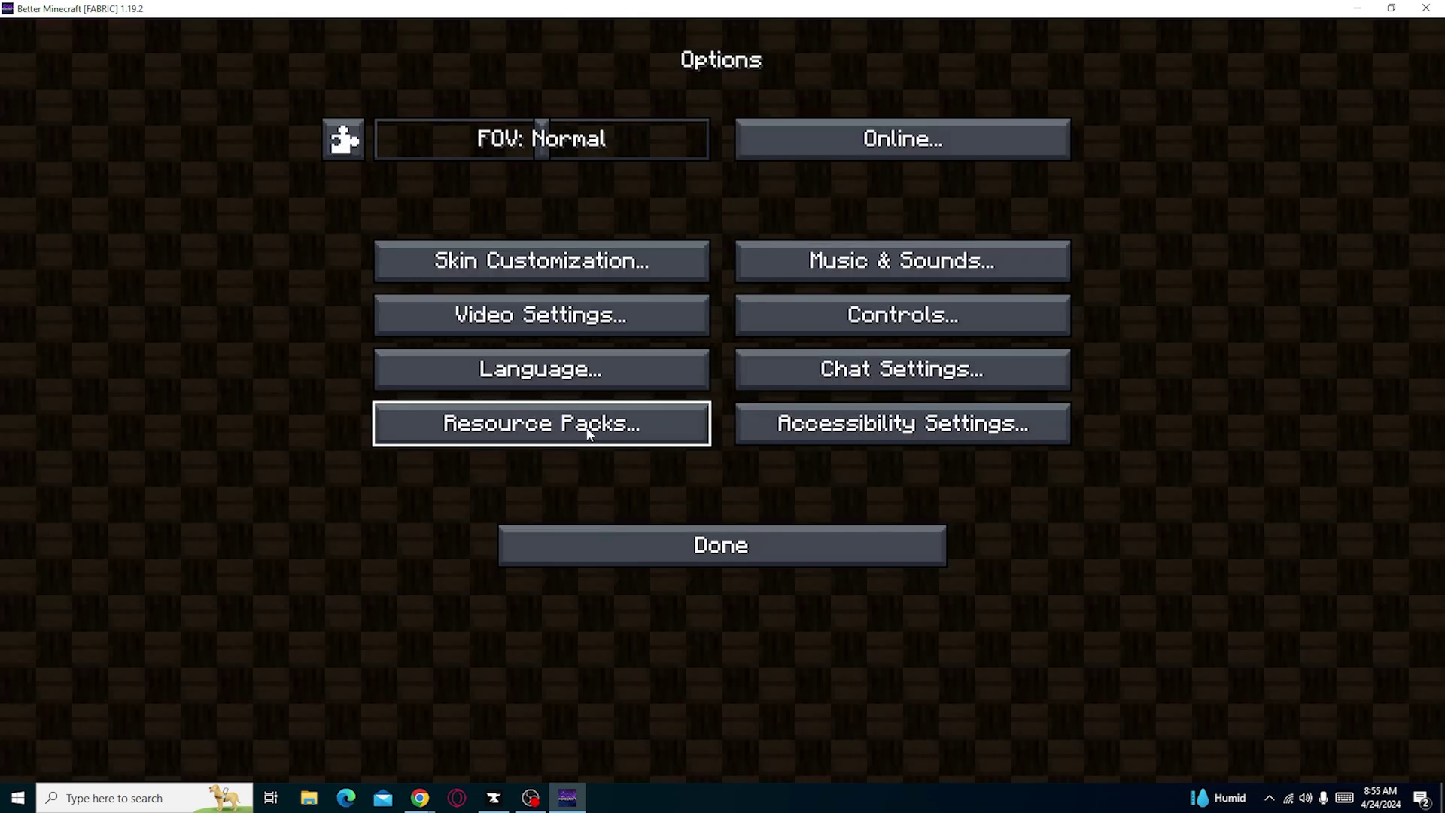
left_click(619, 316)
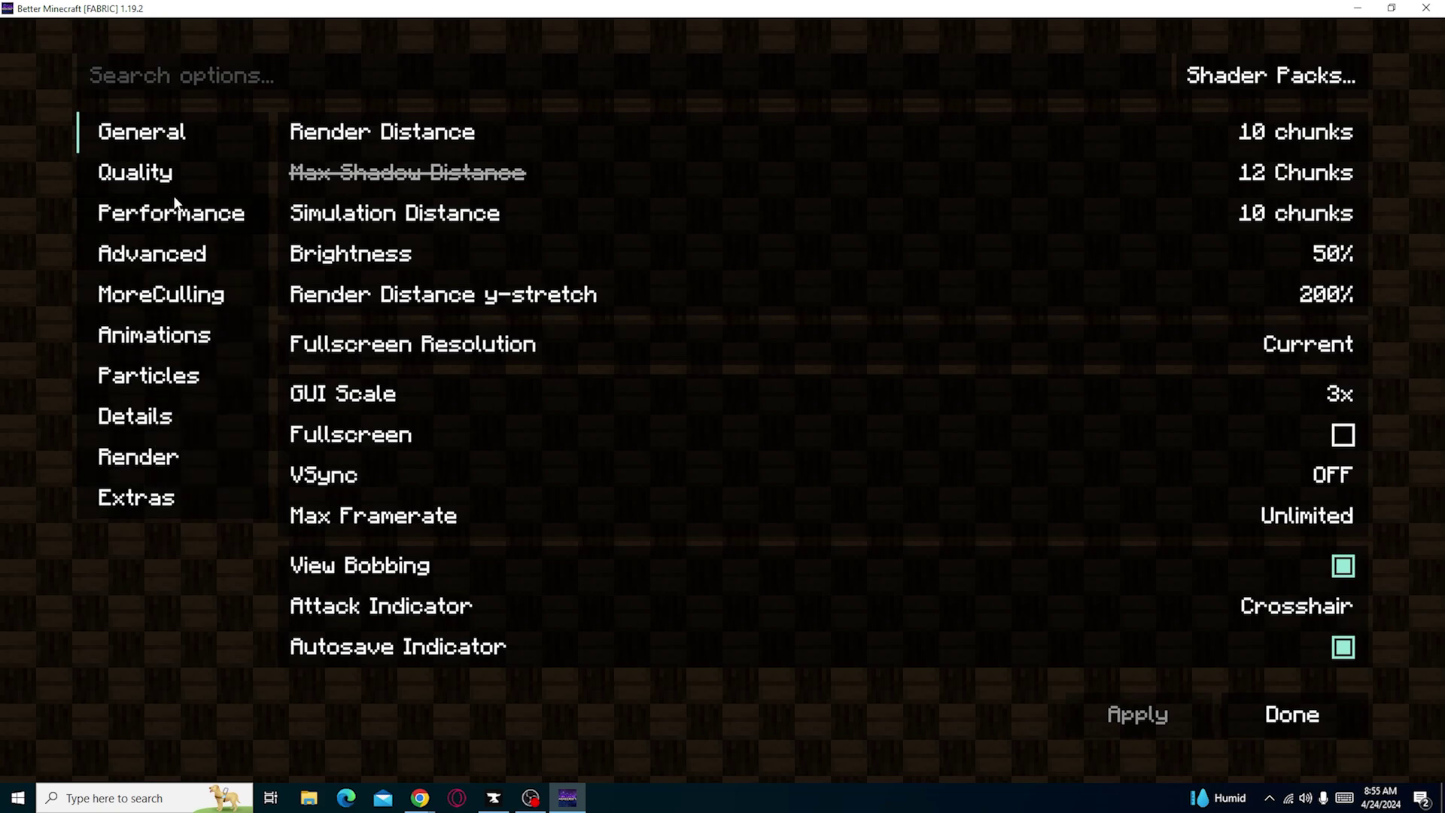
Browse the video settings categories, Render through Quality, then return to the options screen.
left_click(139, 460)
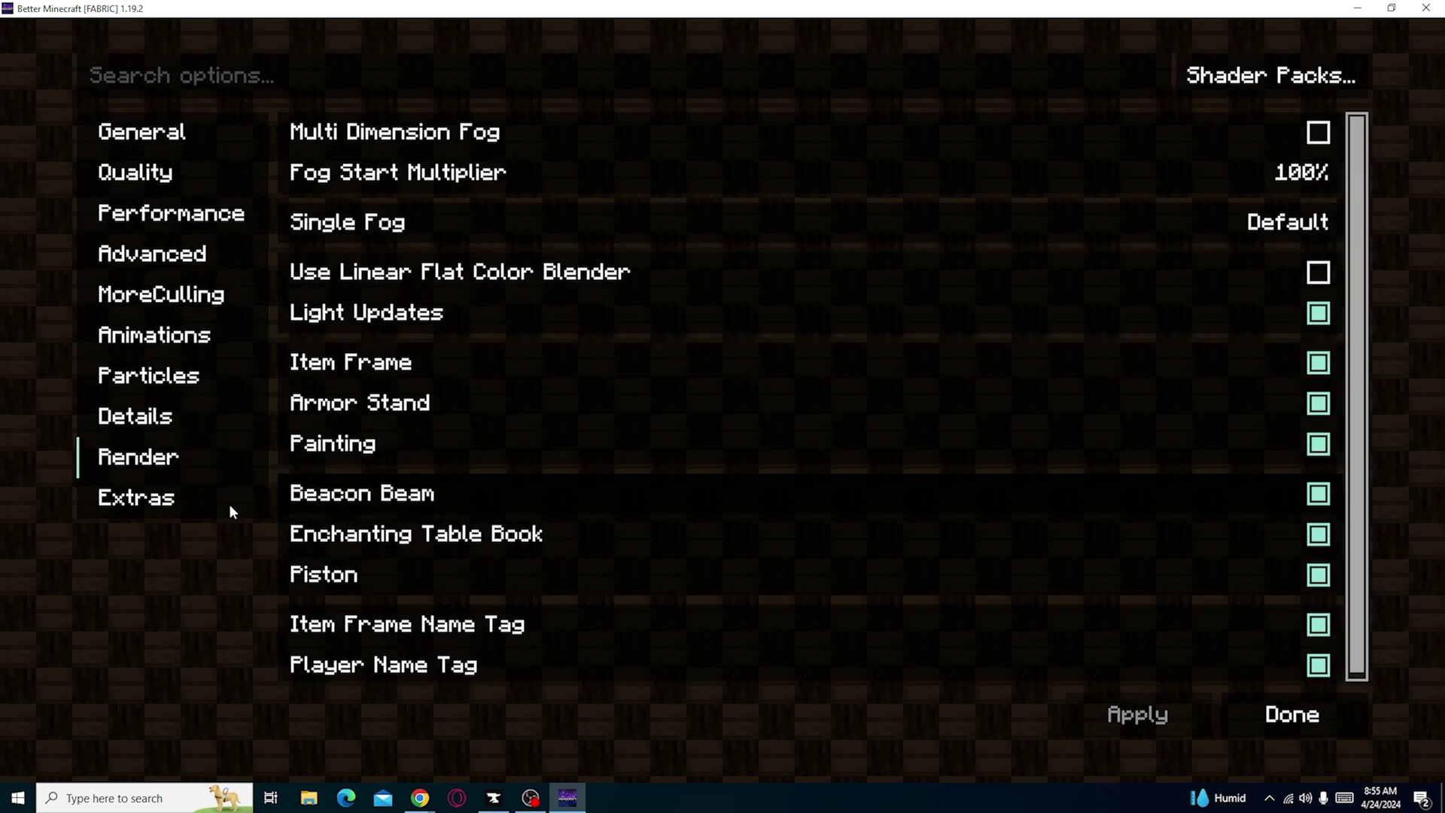
left_click(231, 510)
left_click(156, 434)
left_click(166, 384)
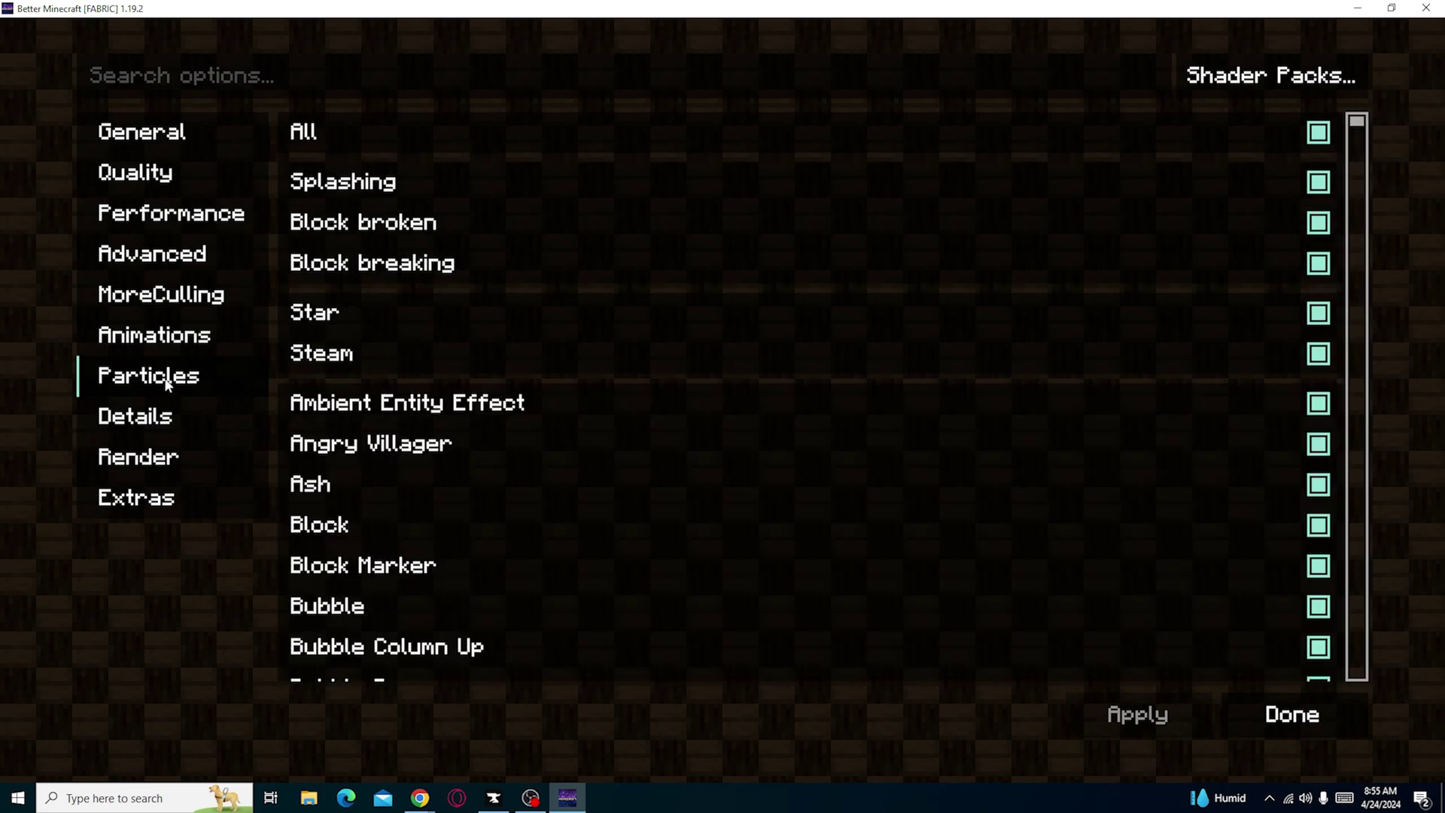
left_click(165, 314)
left_click(164, 333)
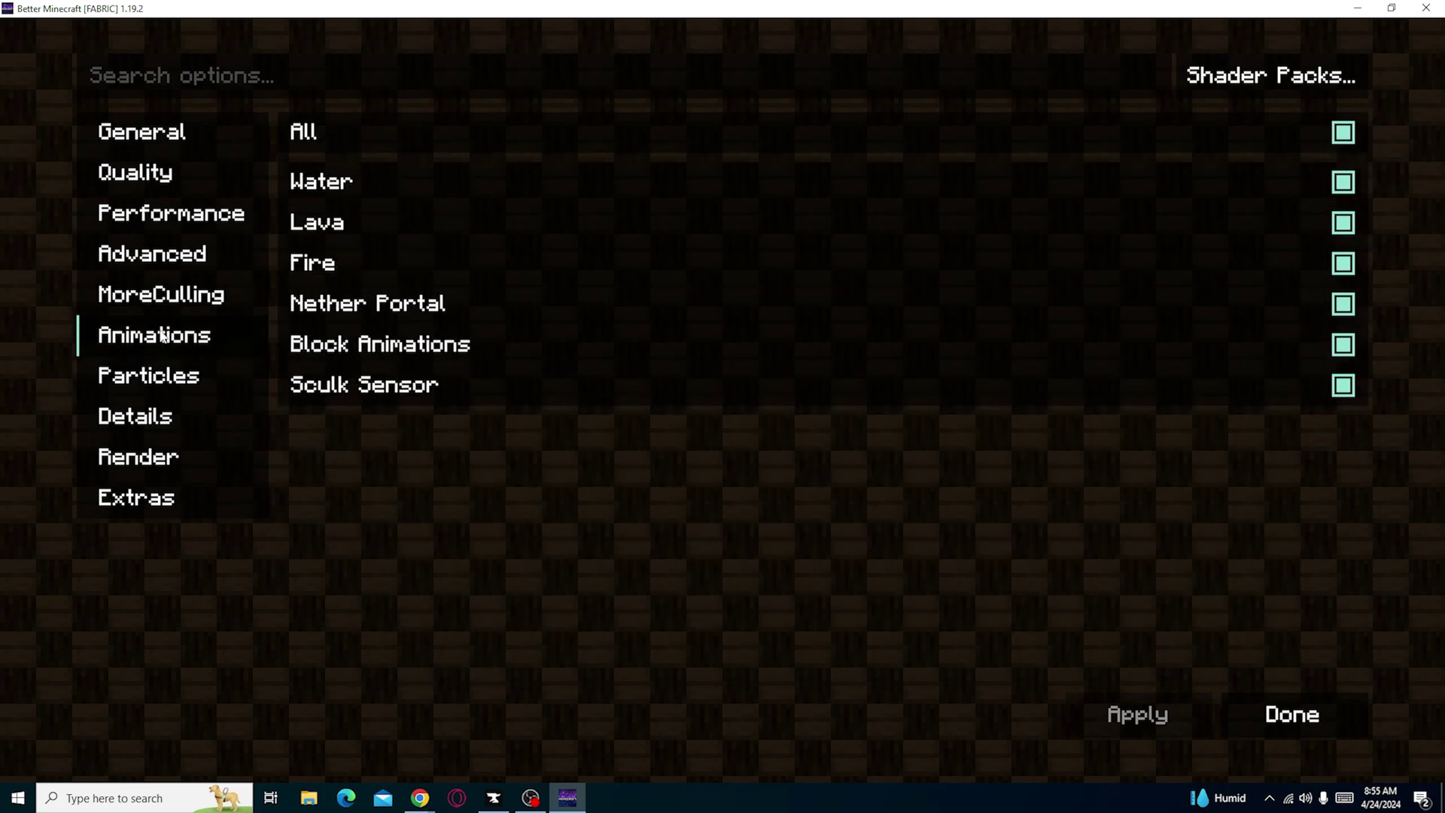
left_click(168, 263)
left_click(159, 226)
left_click(162, 175)
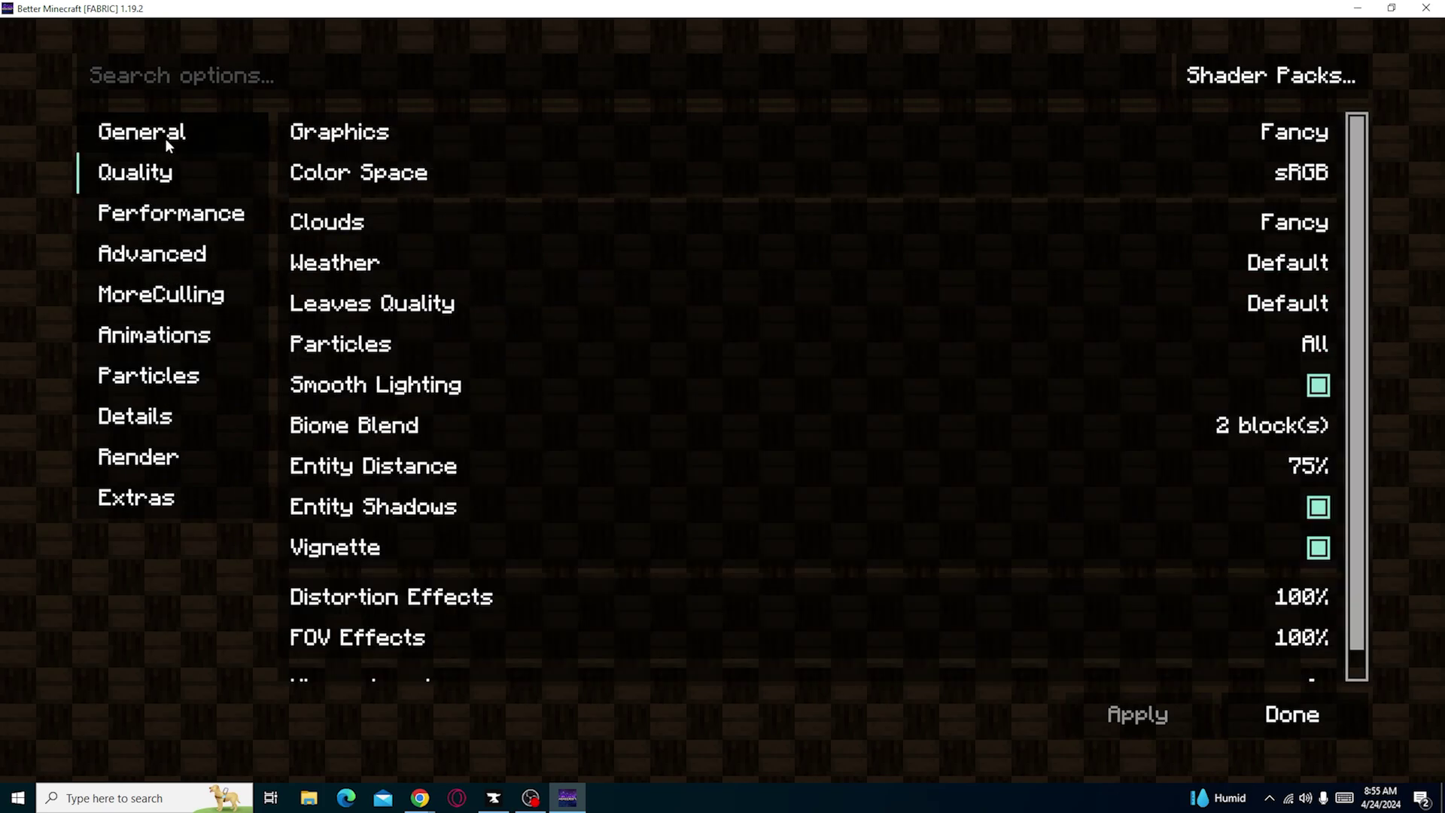
scroll(511, 399, "down", 1)
scroll(639, 497, "up", 1)
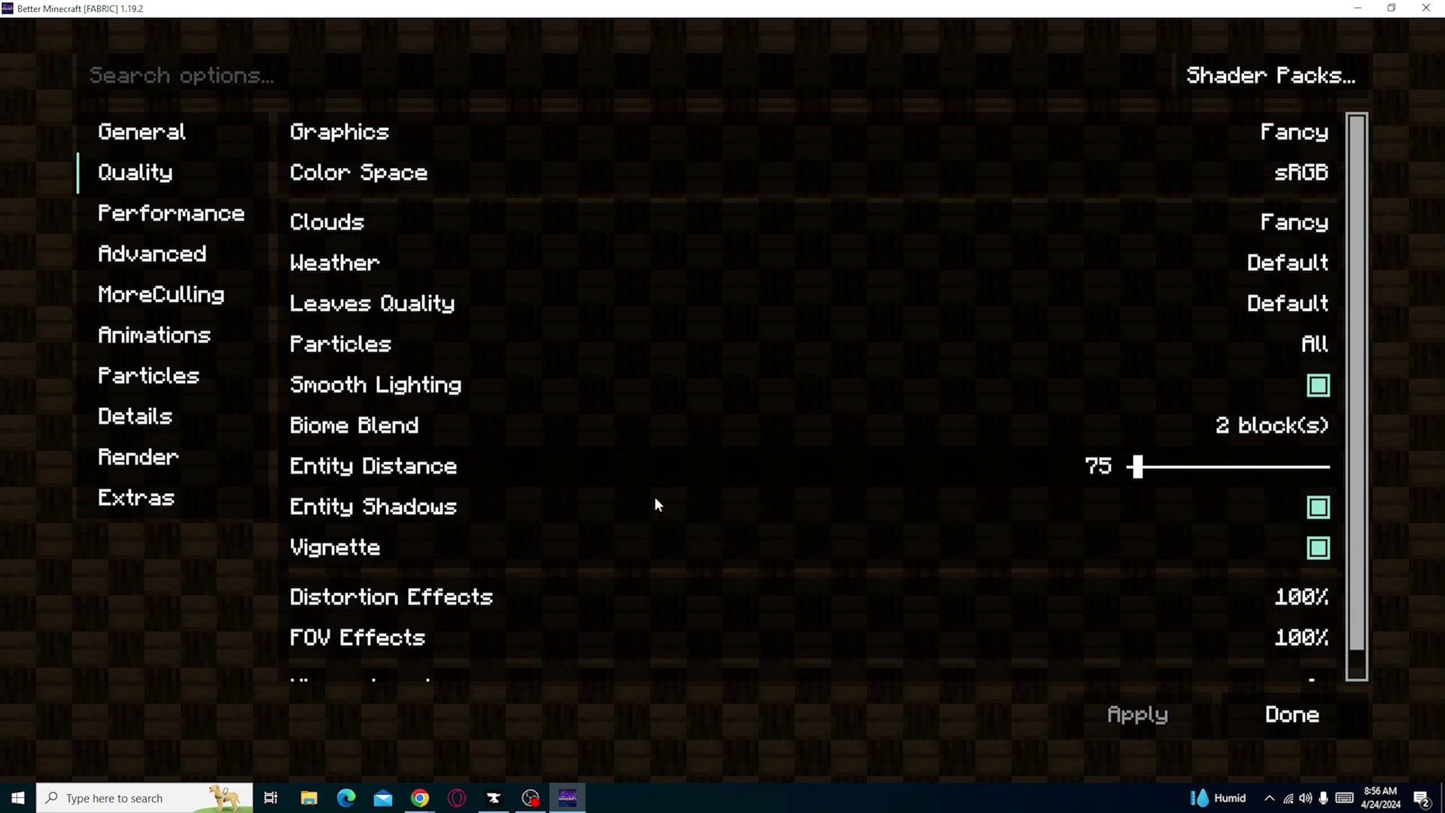
left_click(1270, 722)
Select Spooklementary_1.1 in the Shader Packs list and confirm.
left_click(677, 316)
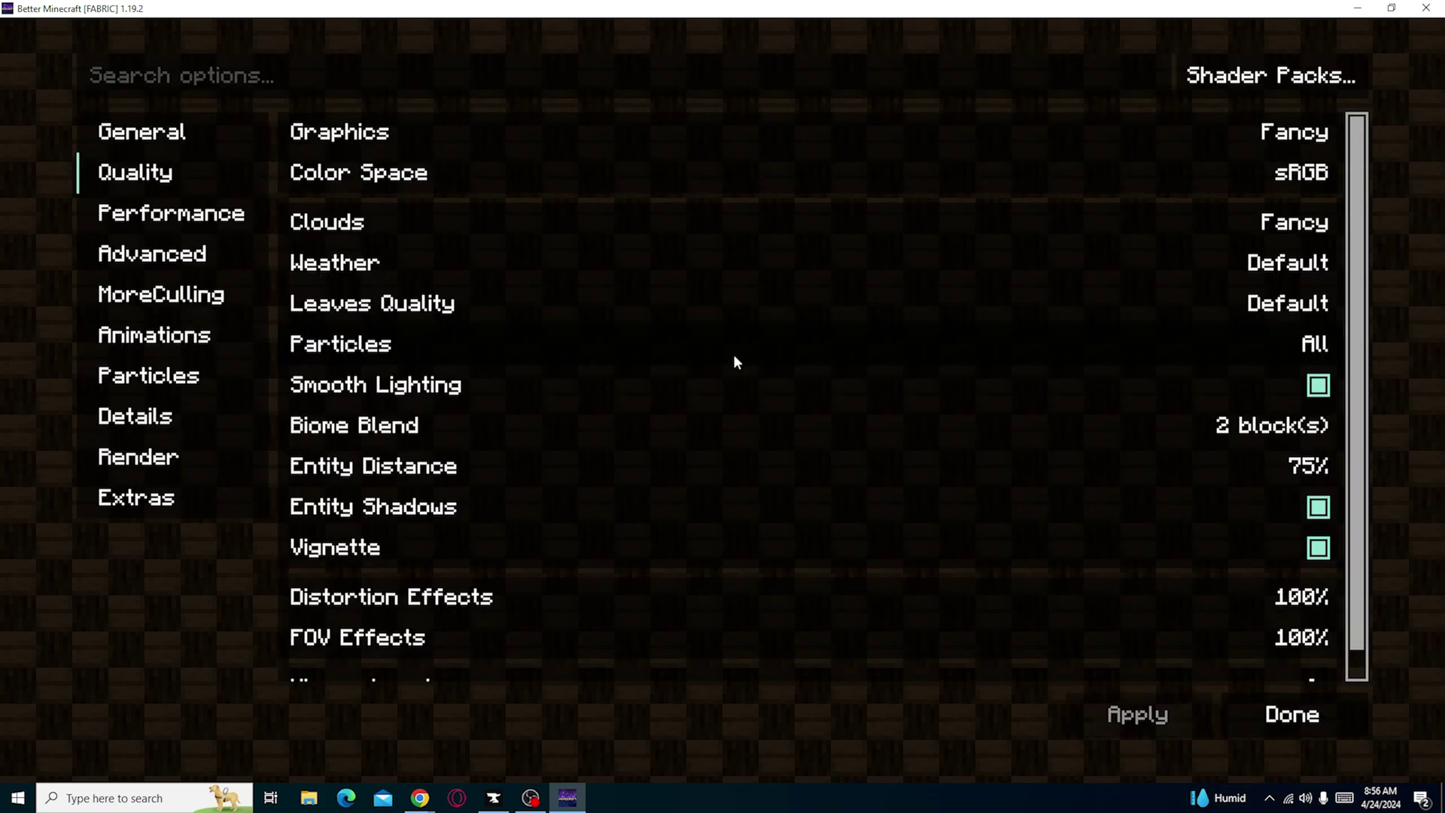
left_click(1274, 83)
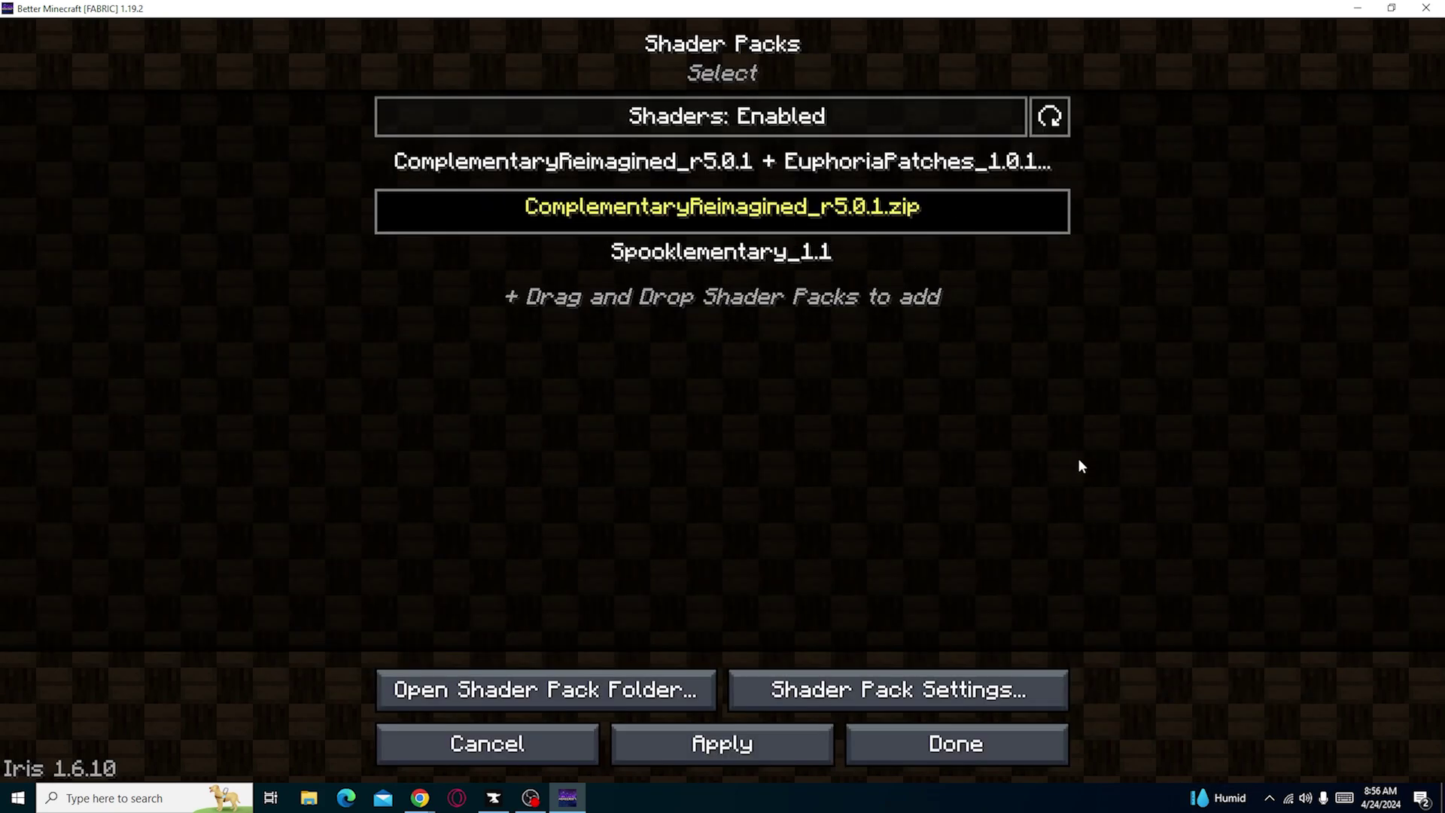
left_click(751, 256)
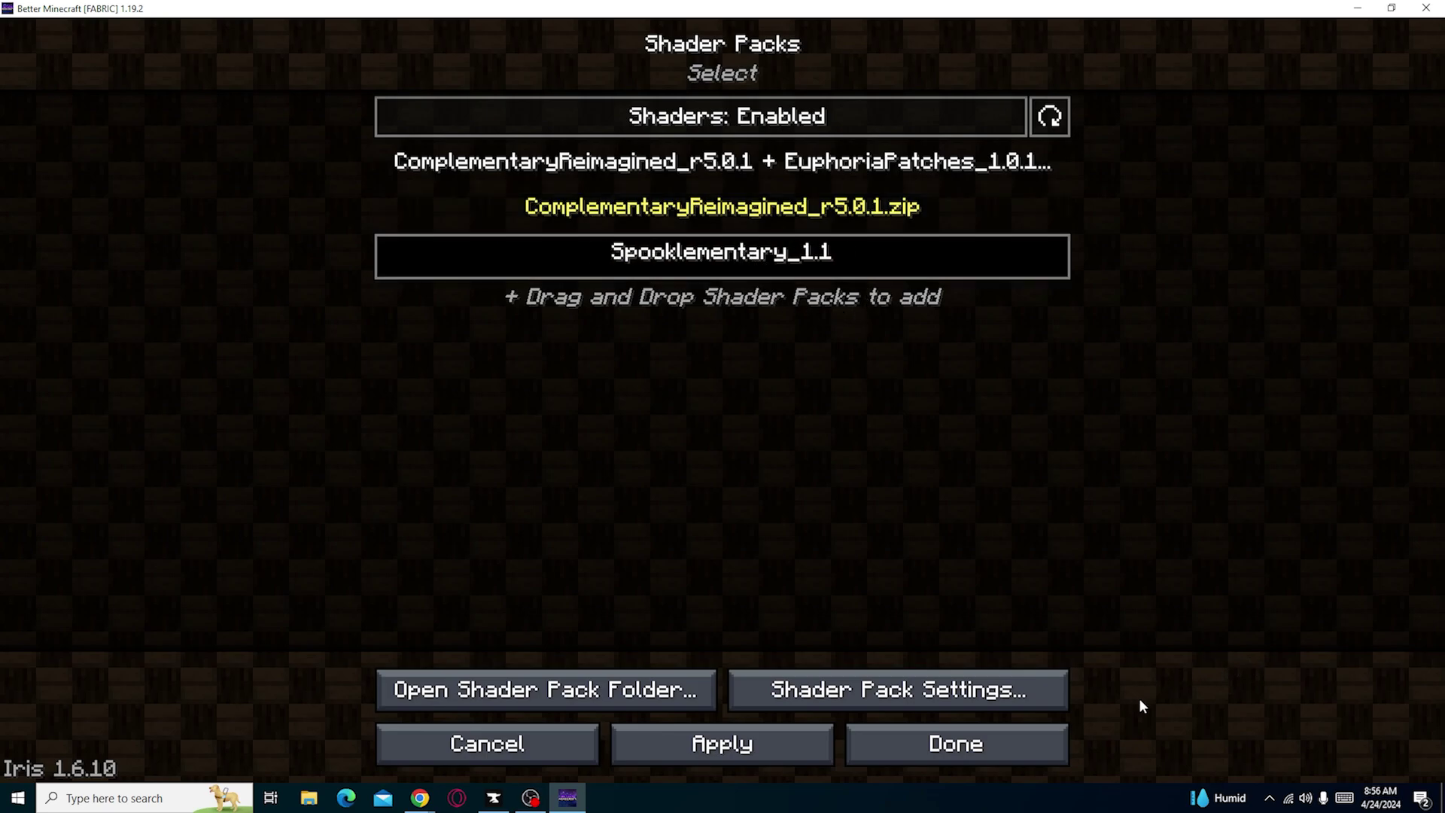
left_click(1005, 747)
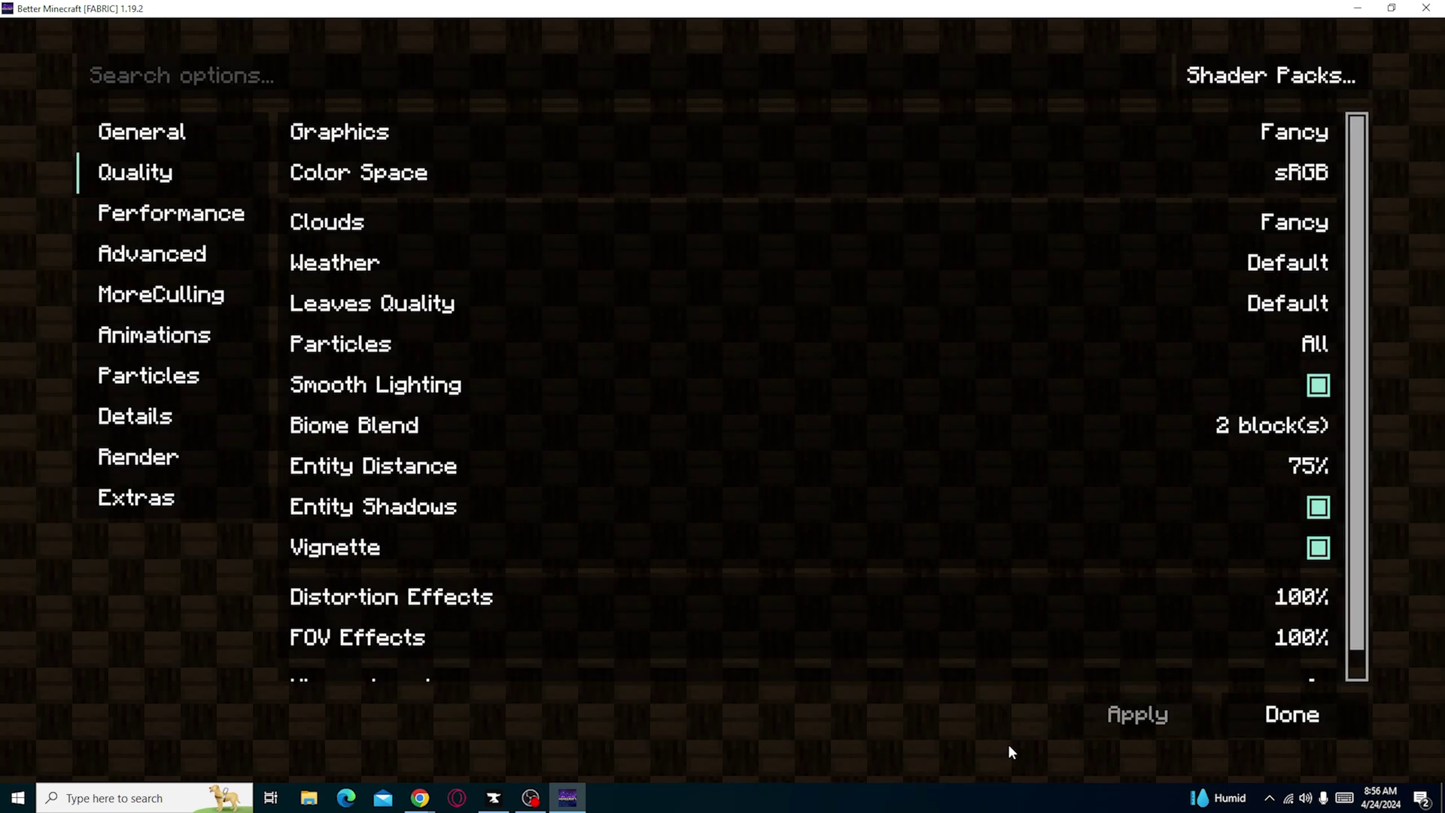
Return to the title screen and open the singleplayer world list.
left_click(1316, 727)
left_click(843, 544)
left_click(708, 338)
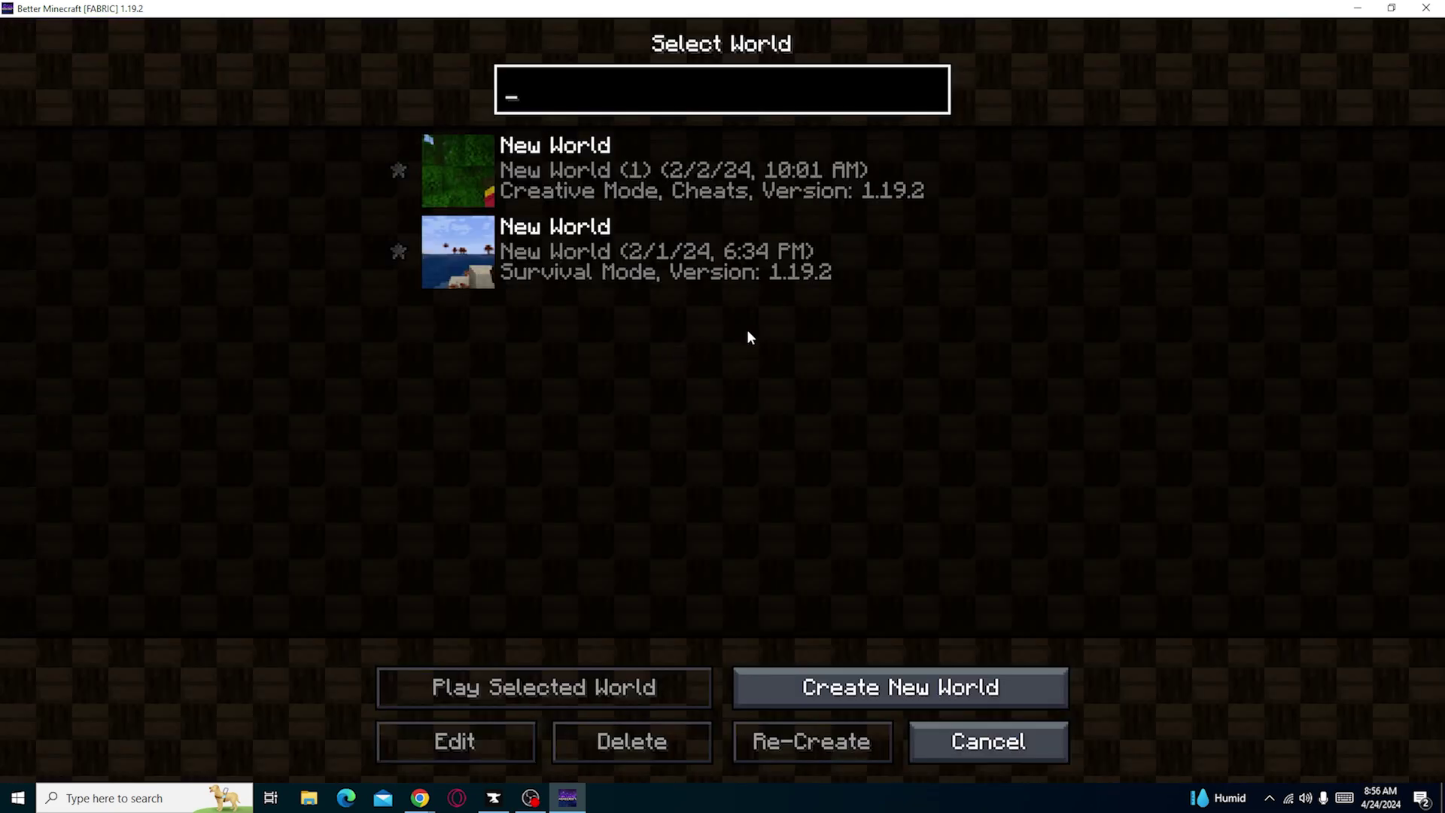
Load the survival New World save and walk into the forest, switching to pickaxe then sword.
left_click(458, 251)
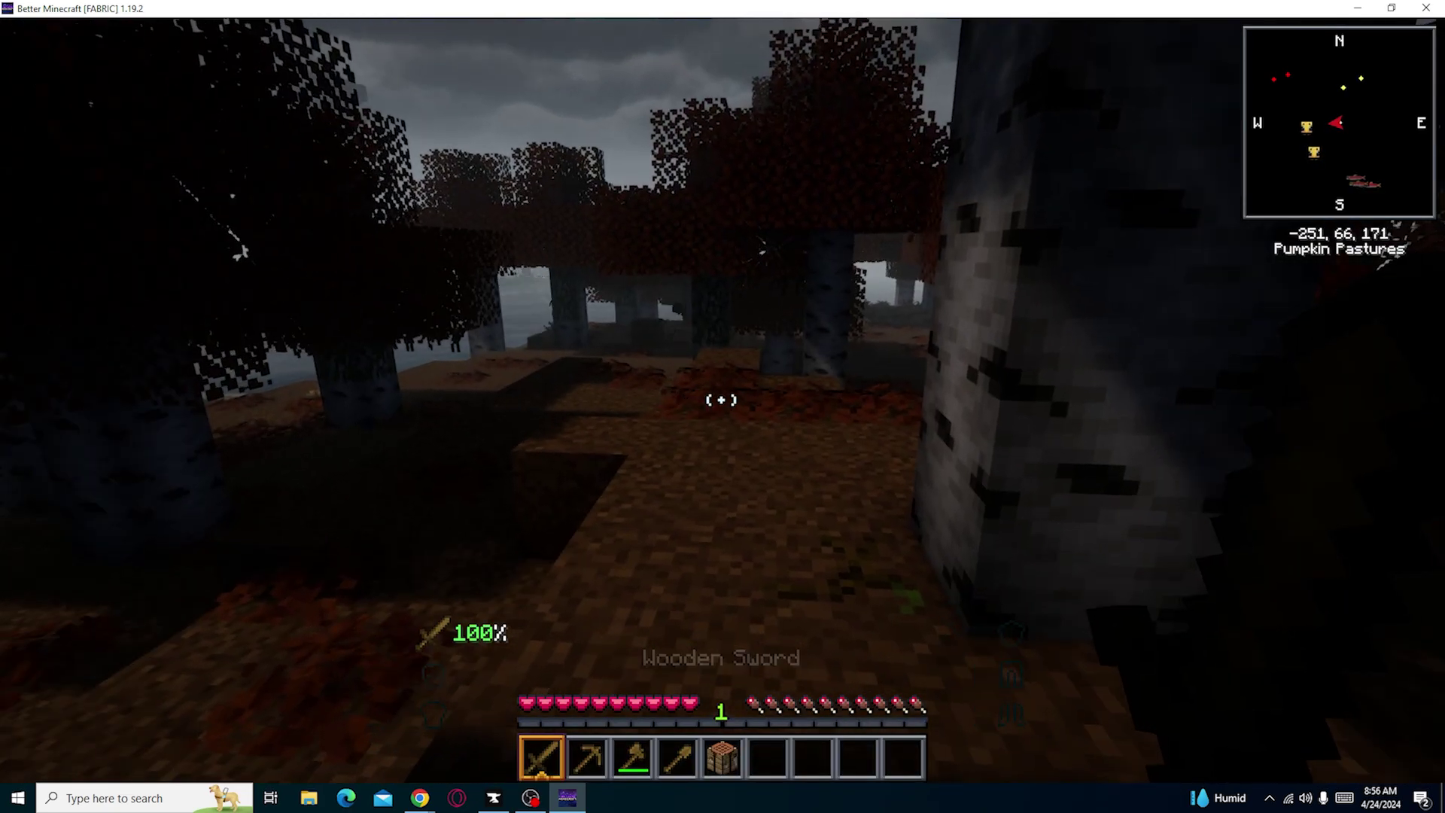
key("w")
key("2")
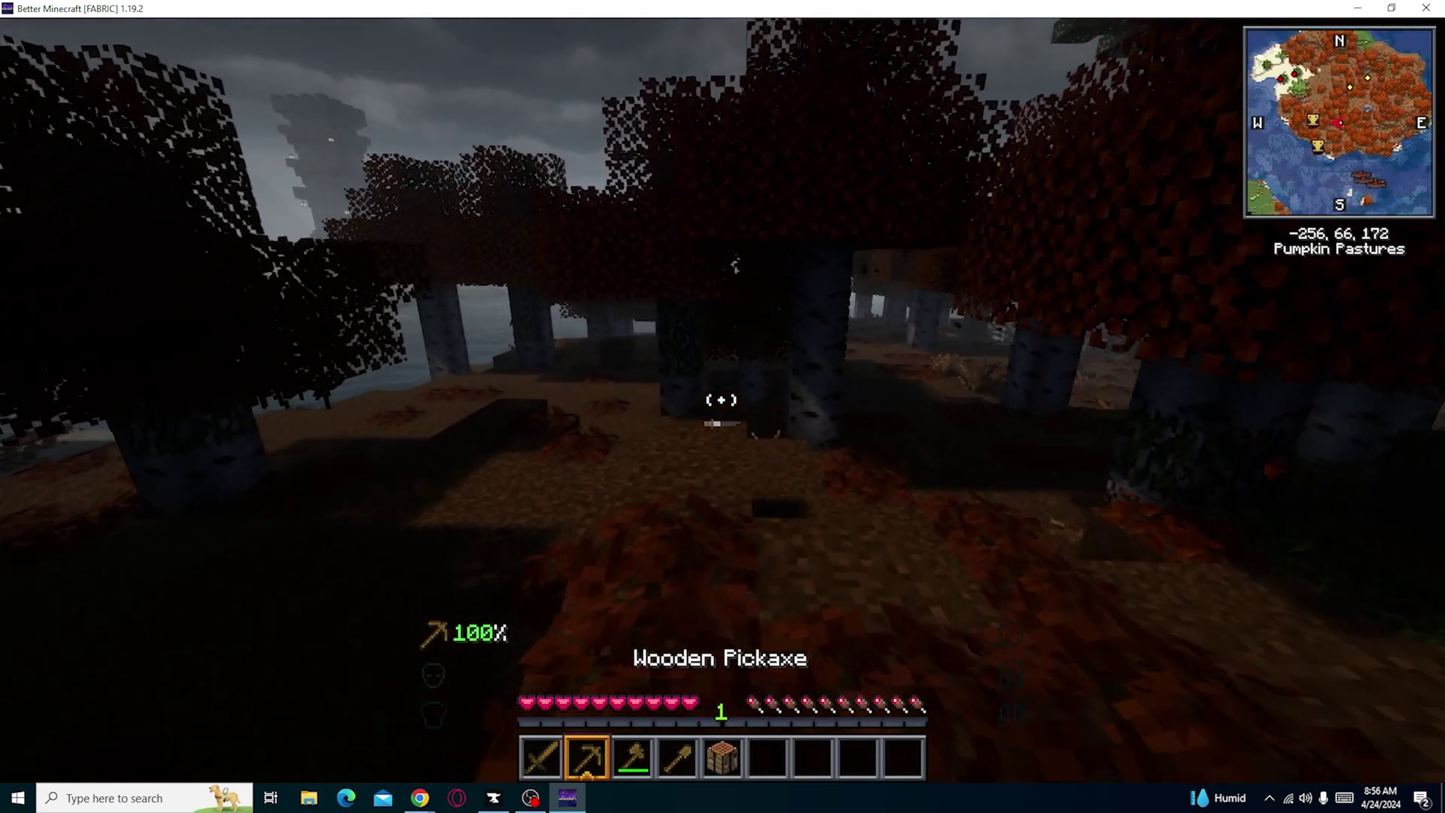
key("1")
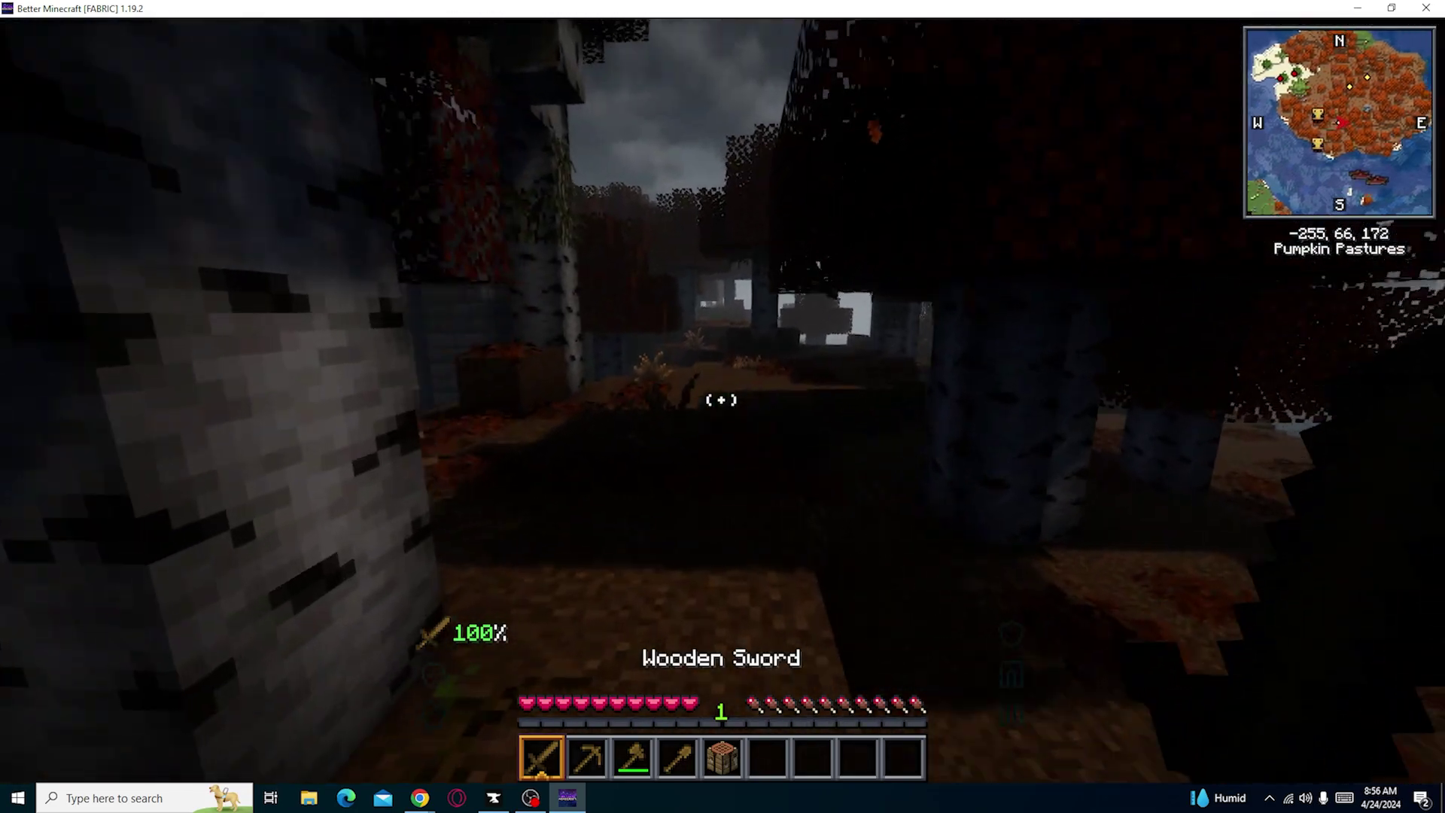
Explore the shader-lit autumn forest, climbing the hillside to the cliff overlooking the sea.
key("w")
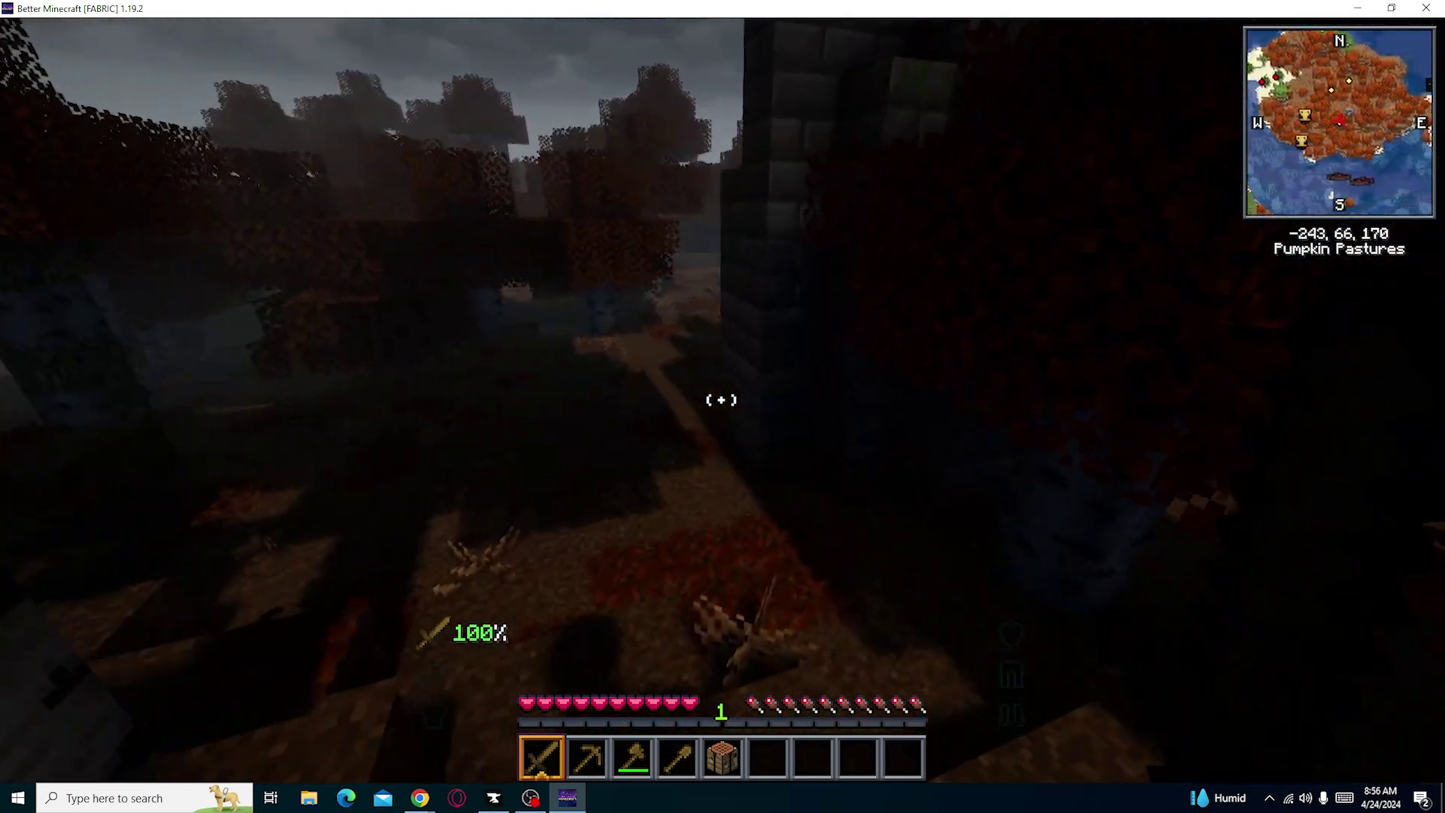
key("w")
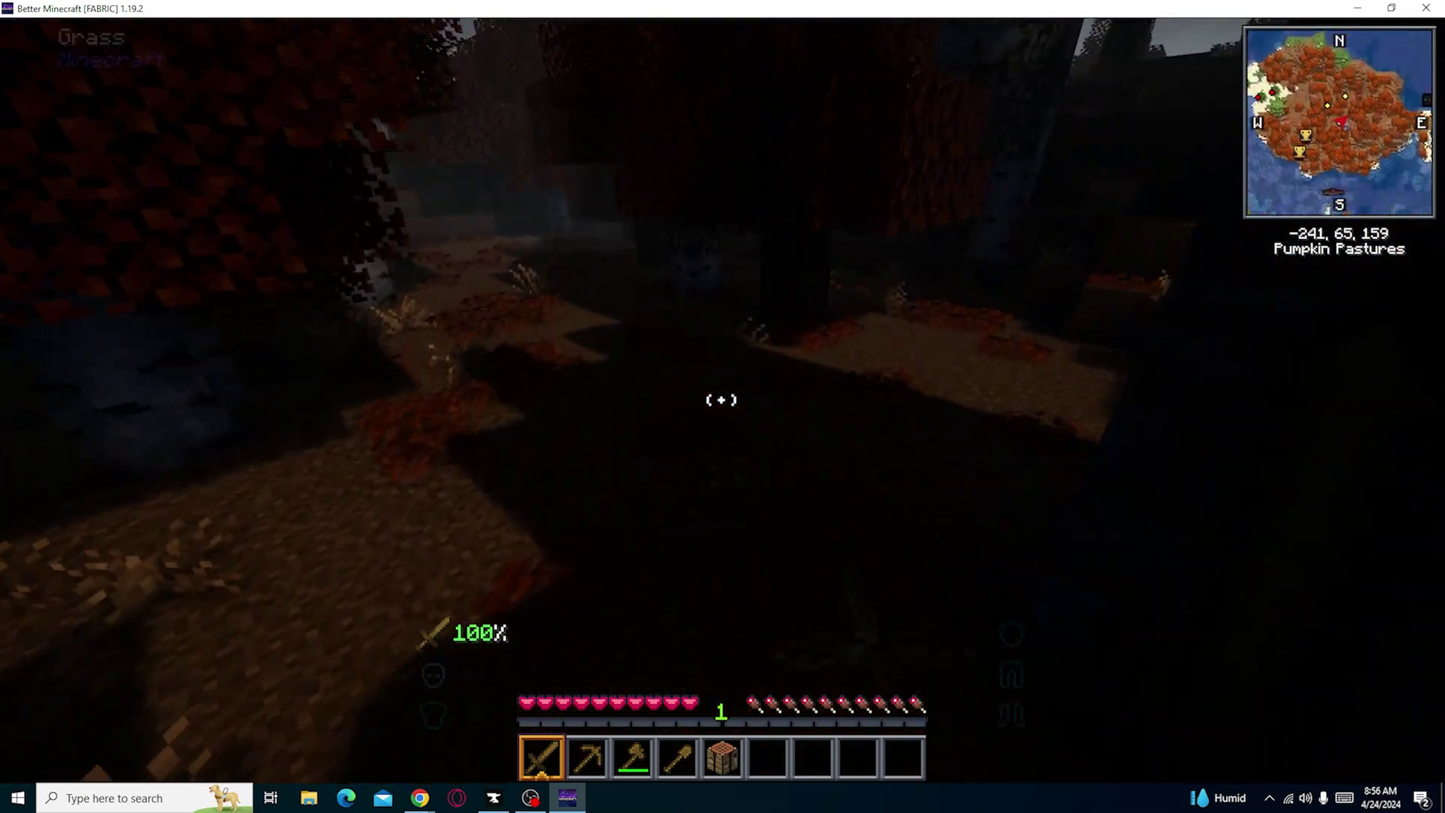
key("w")
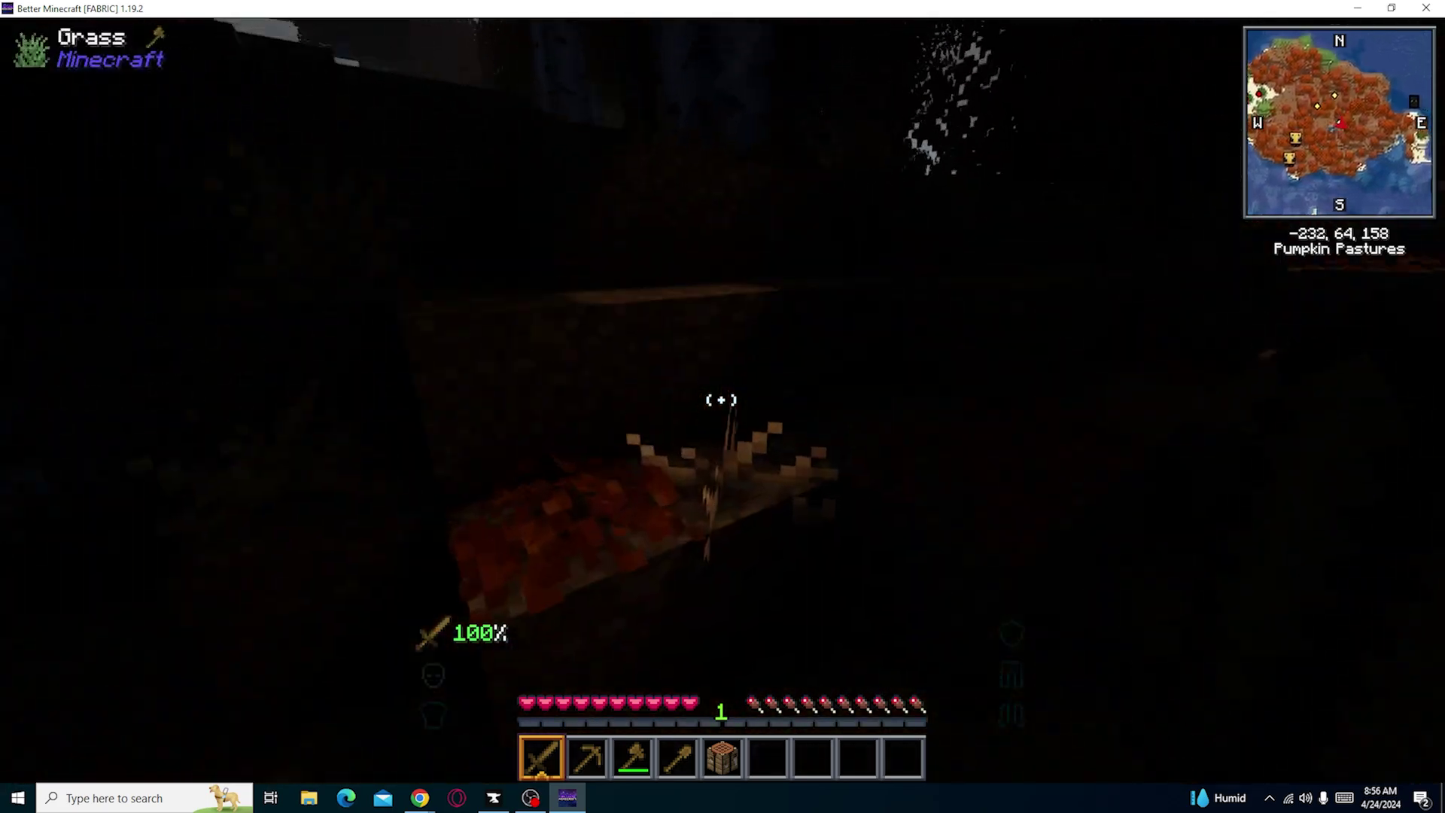
key("w")
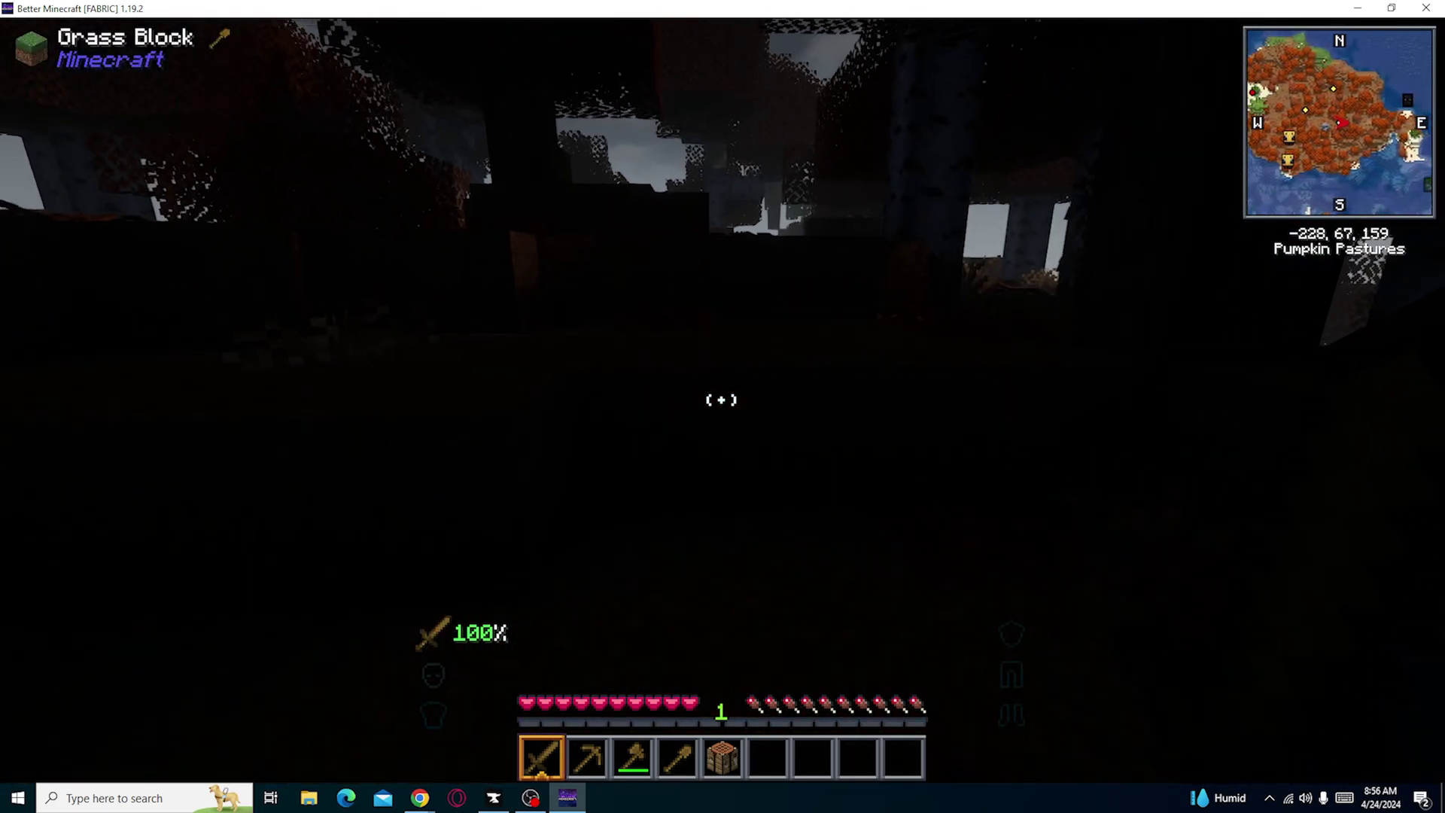
key("w")
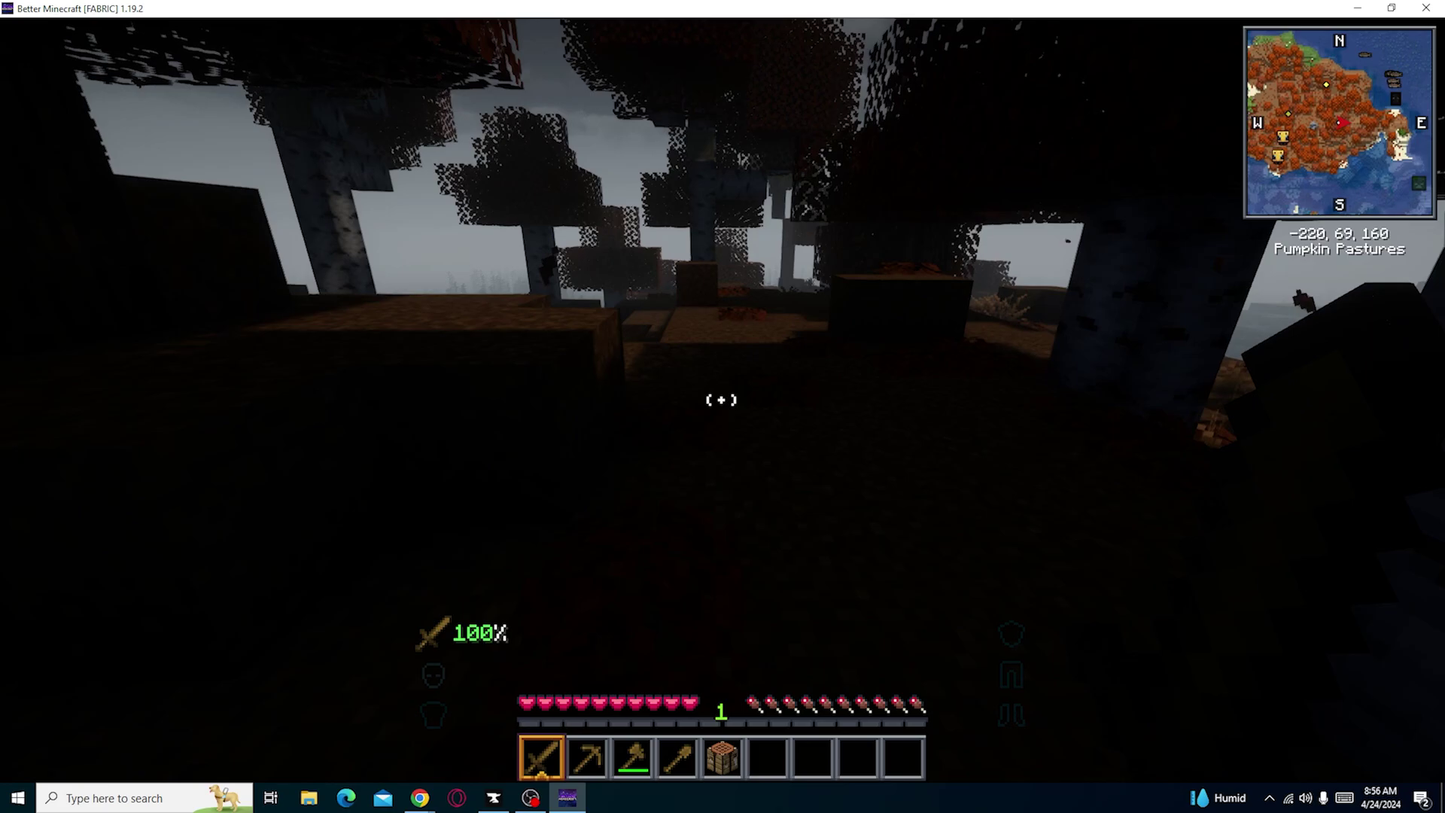
key("w")
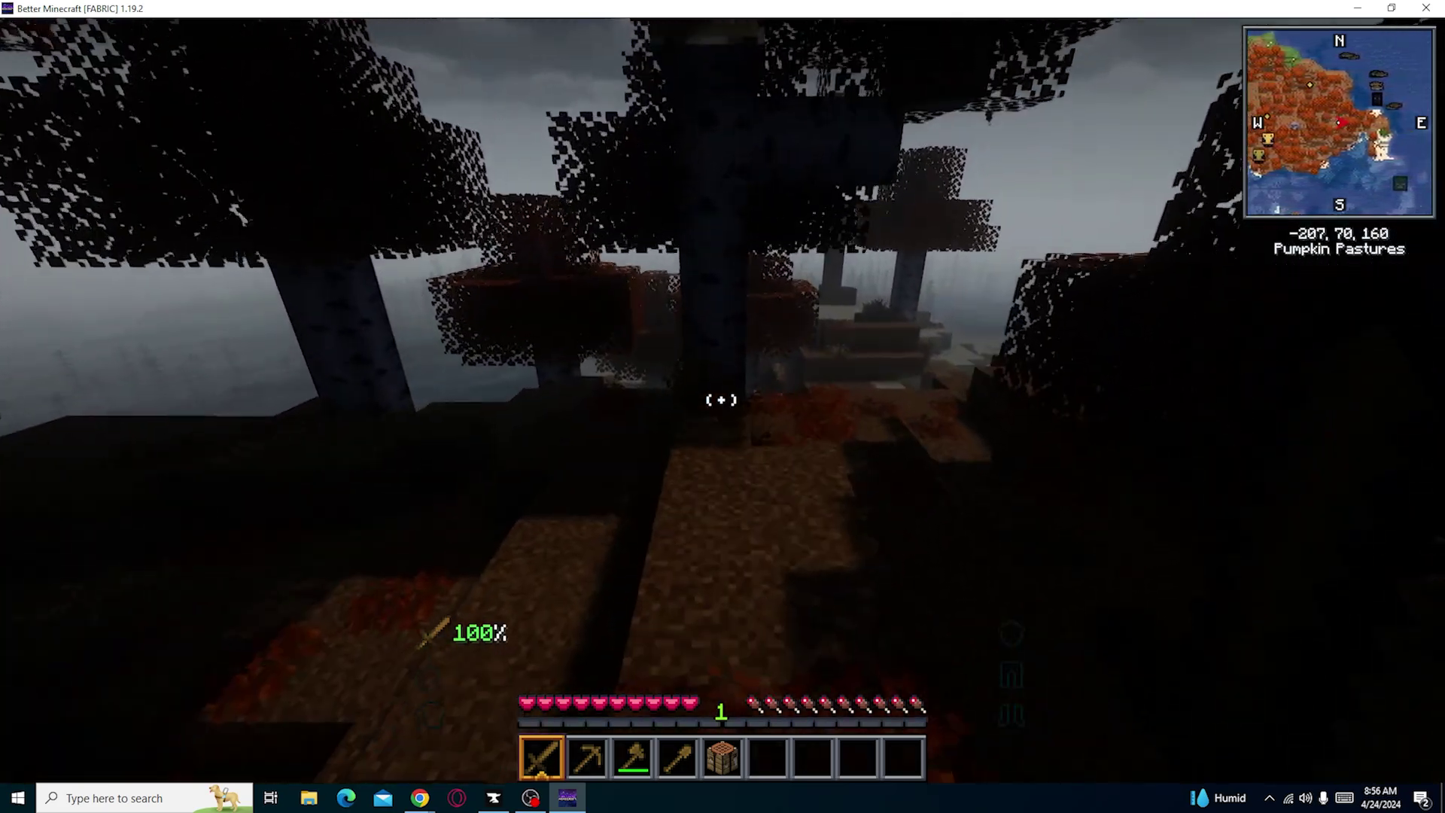
key("w")
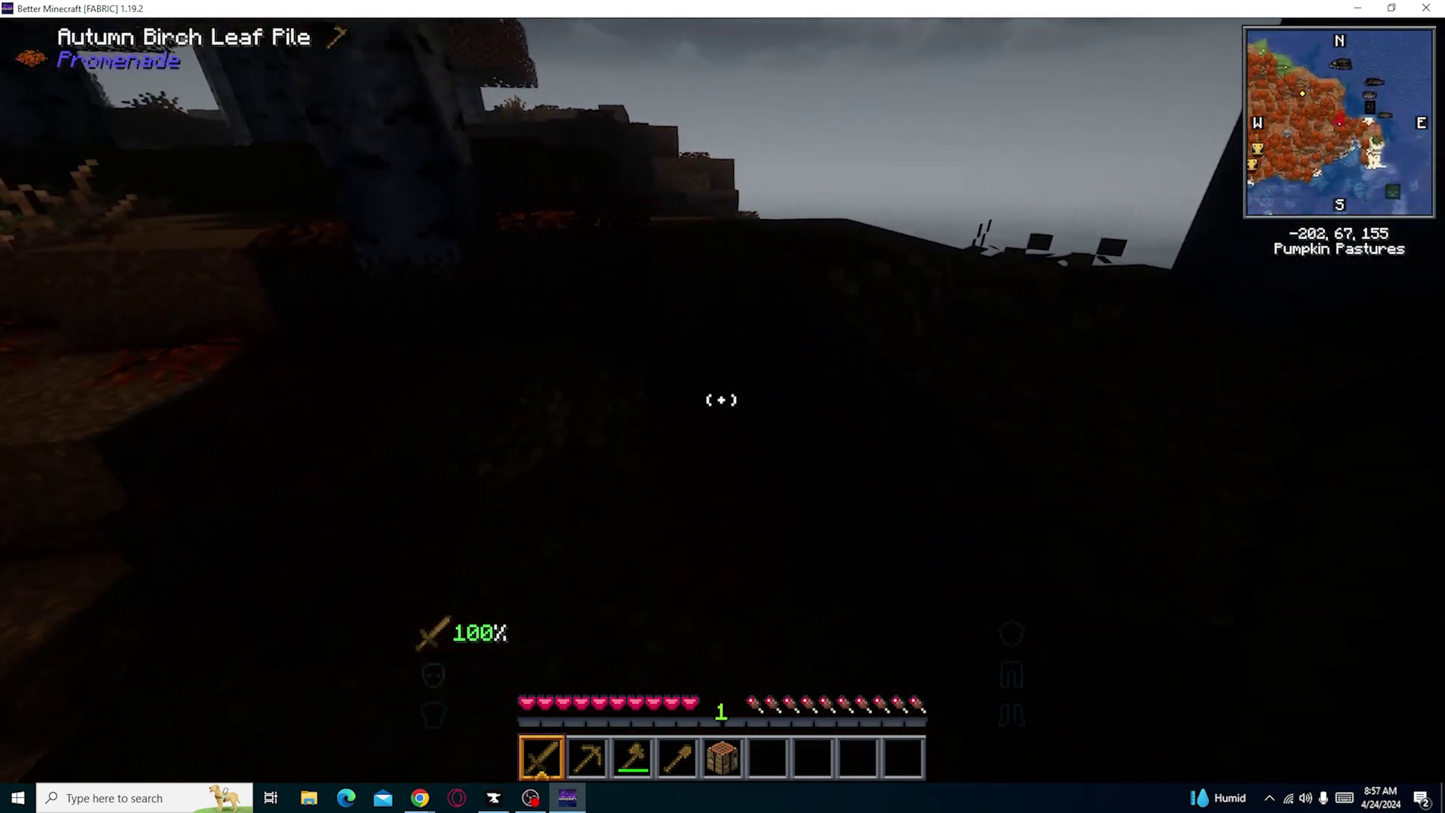
key("w")
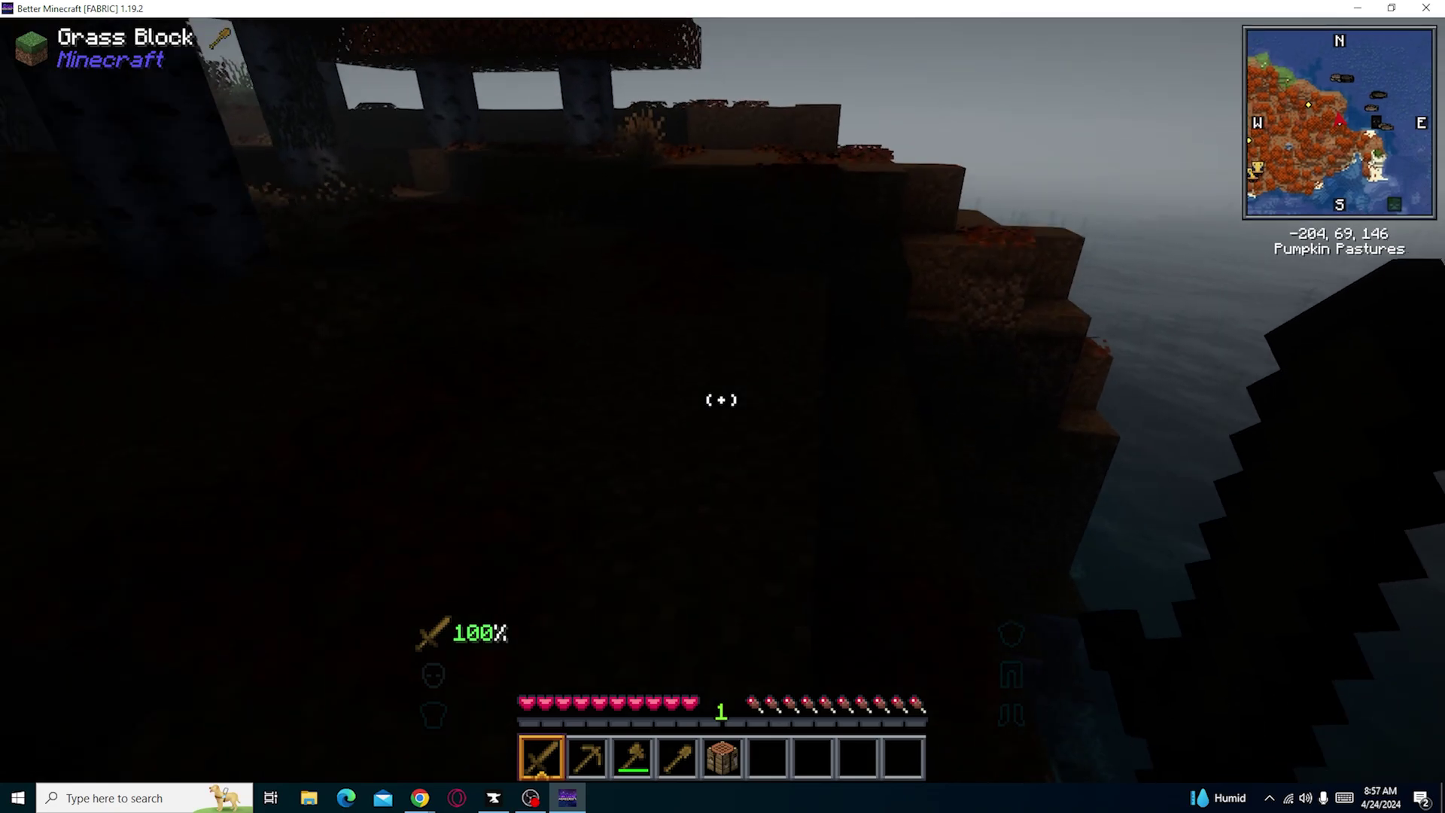
key("w")
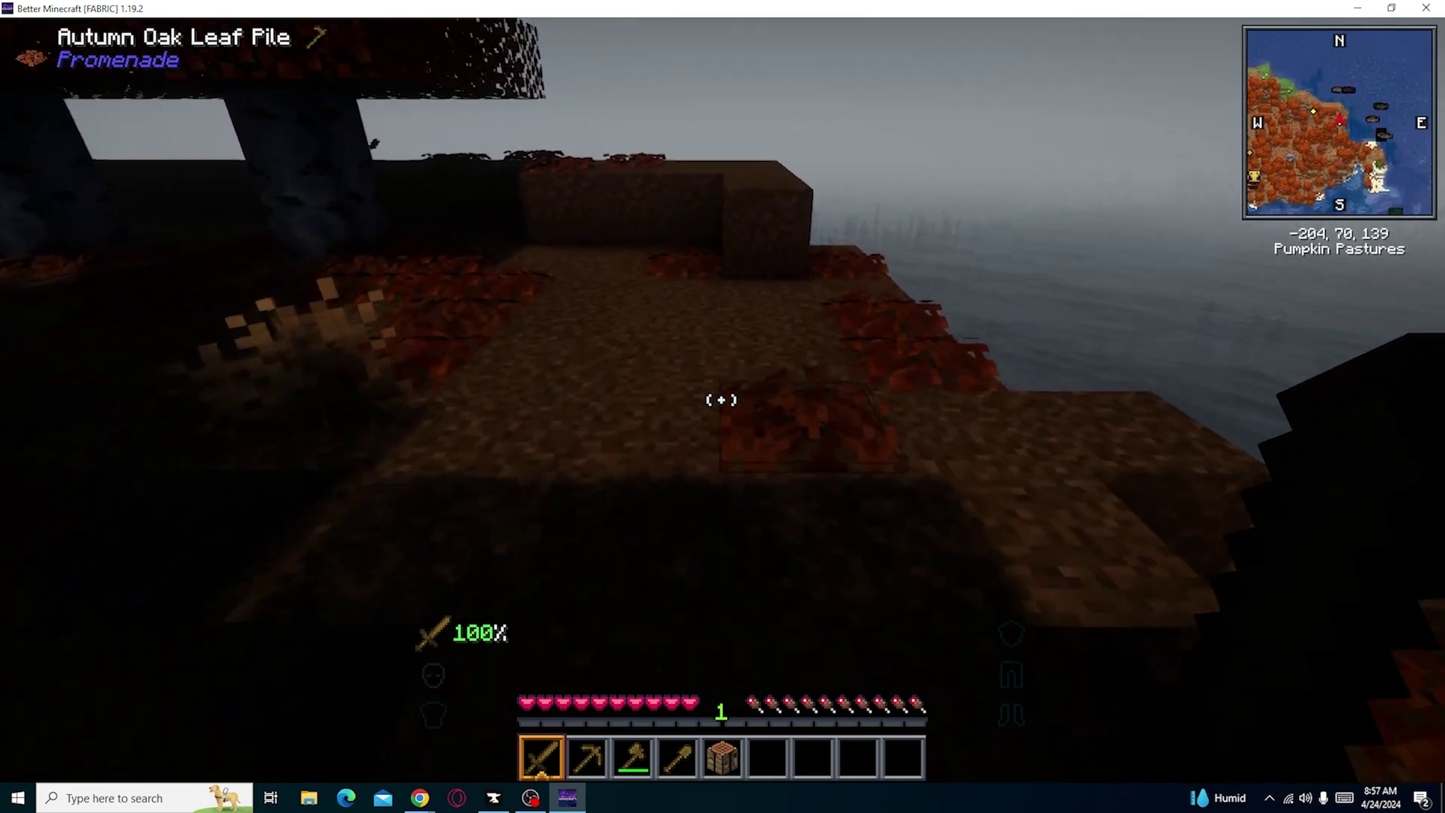
key("w")
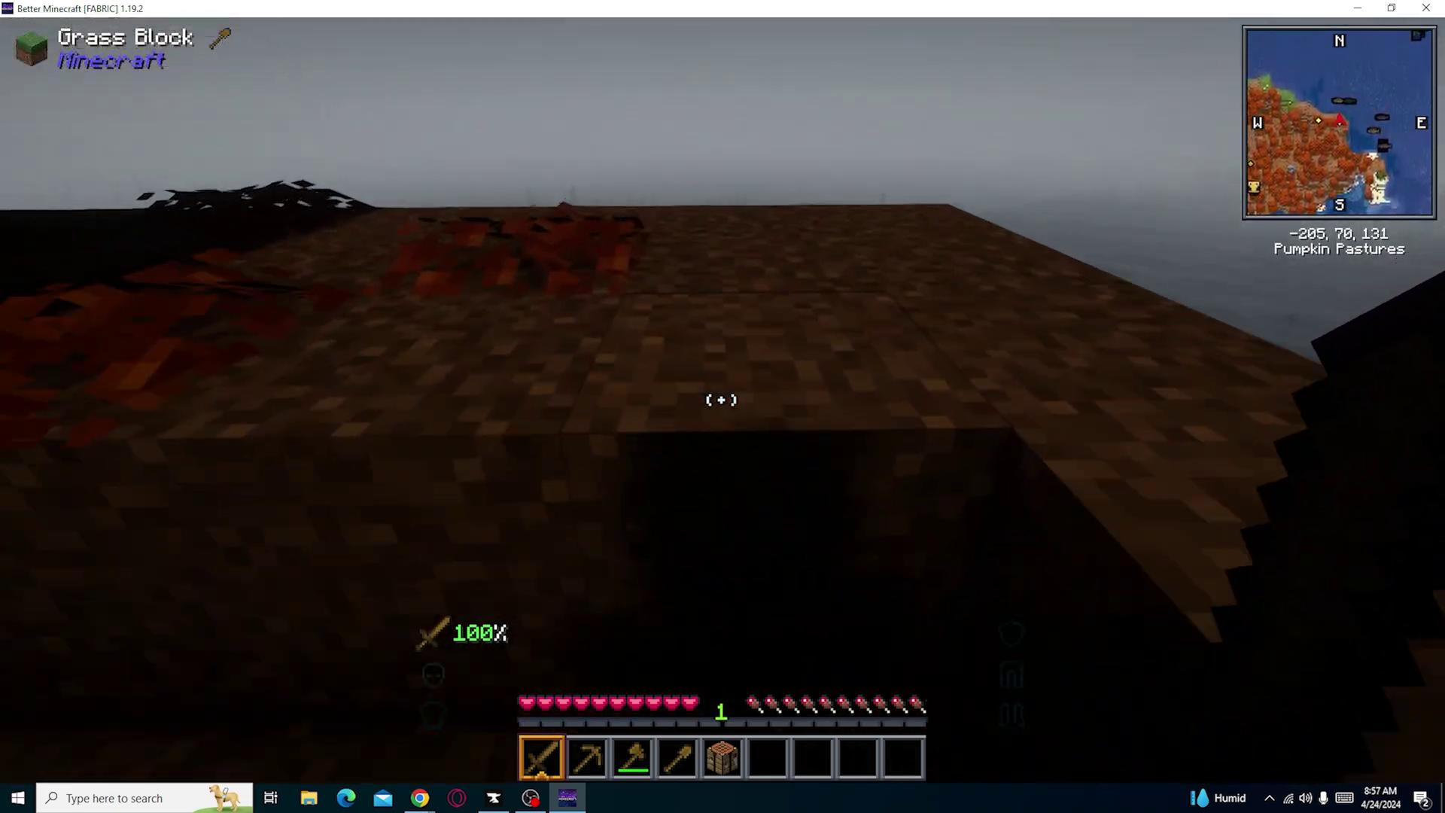
key("w")
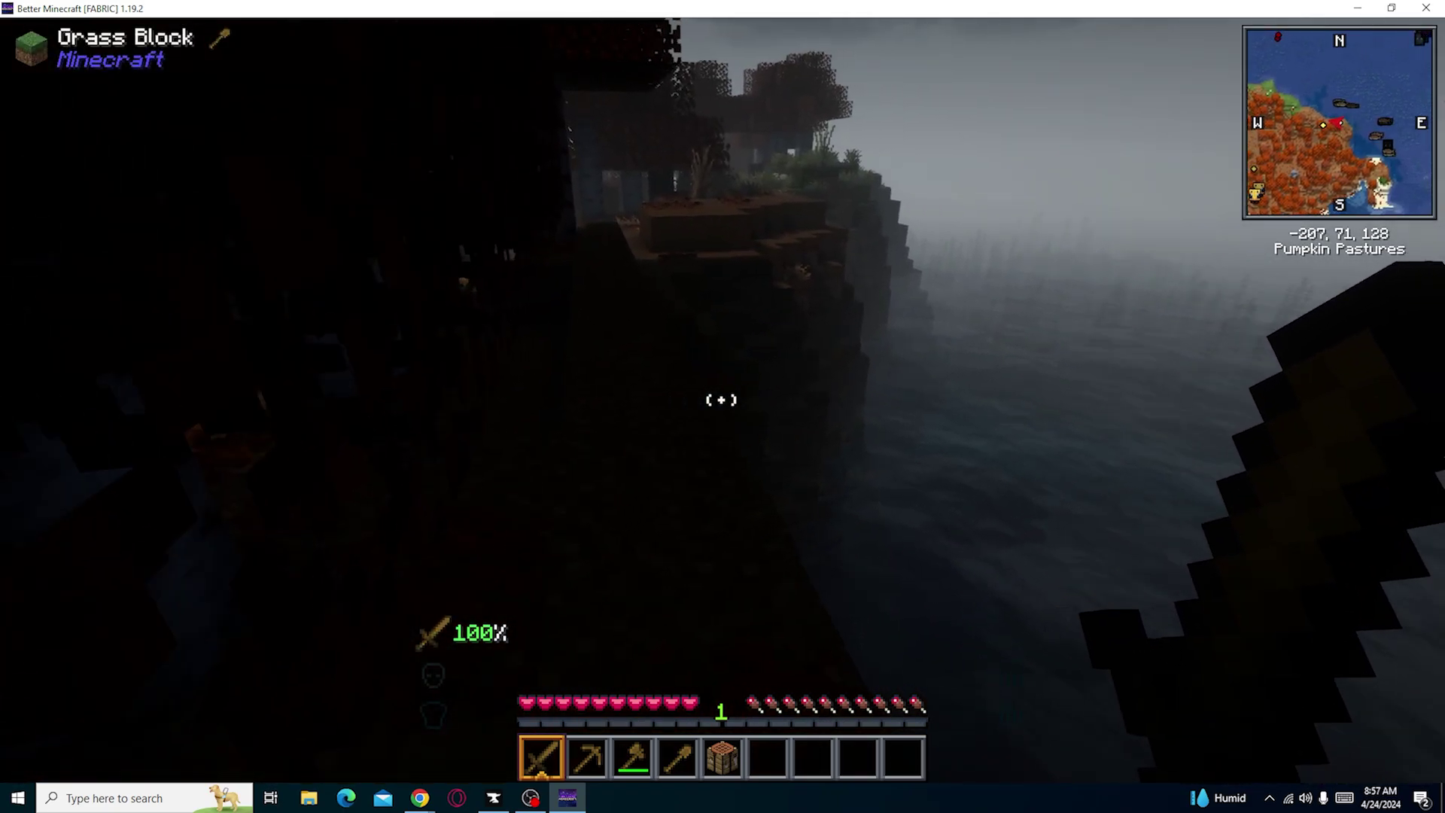
Head west along the foggy cliff top into Pumpkin Pastures, switching to sword then pickaxe.
key("w")
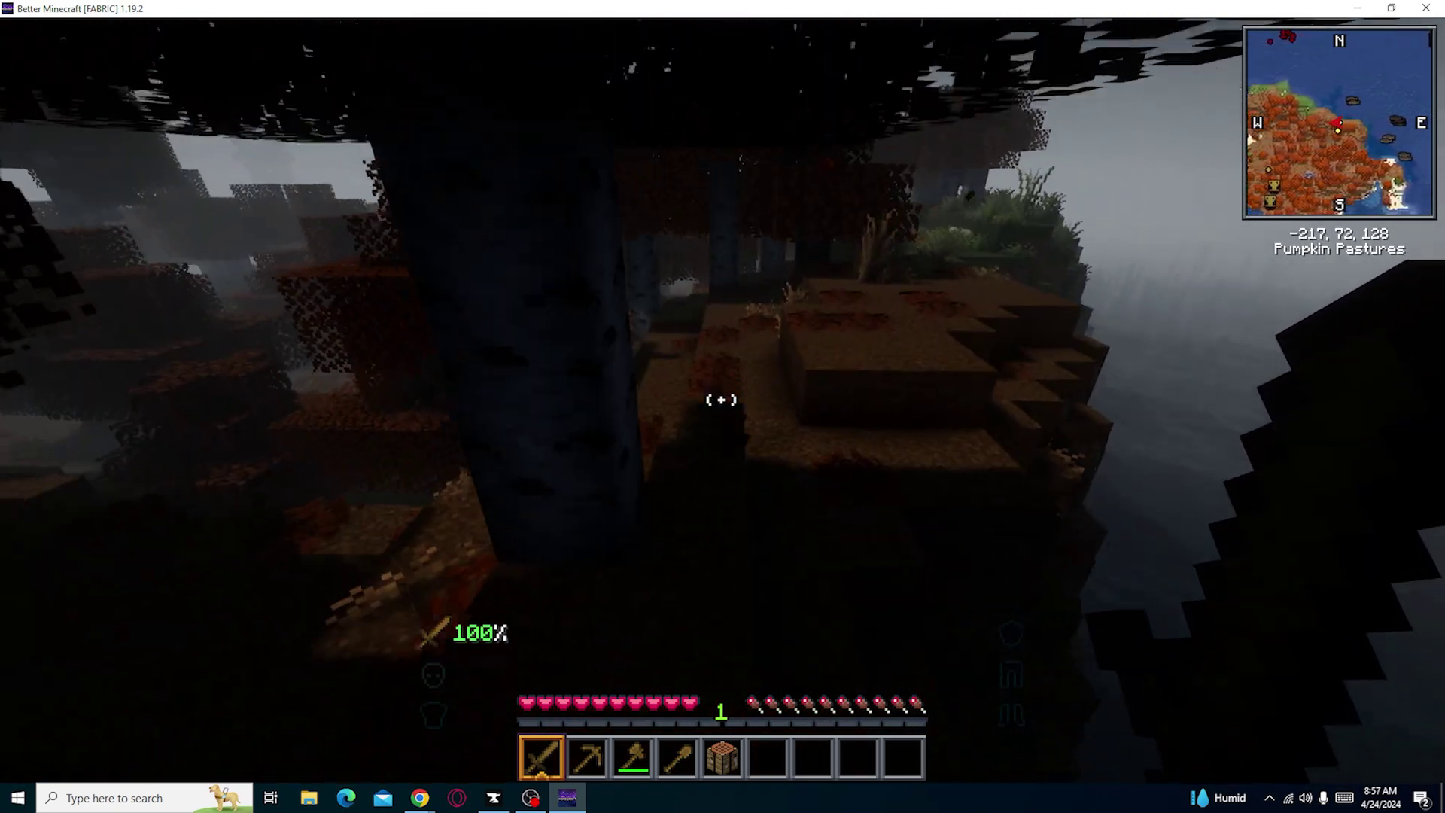
key("w")
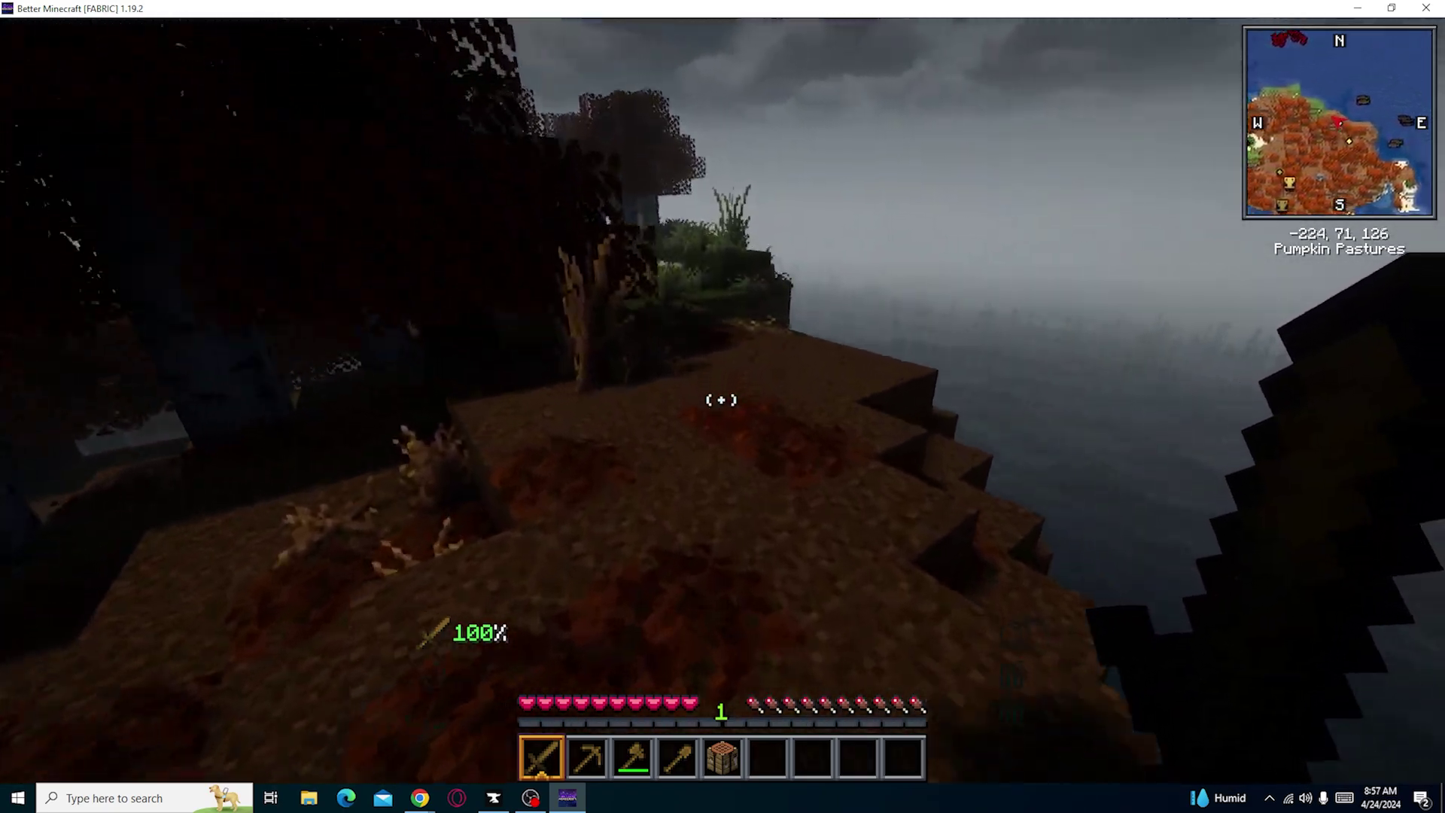
key("w")
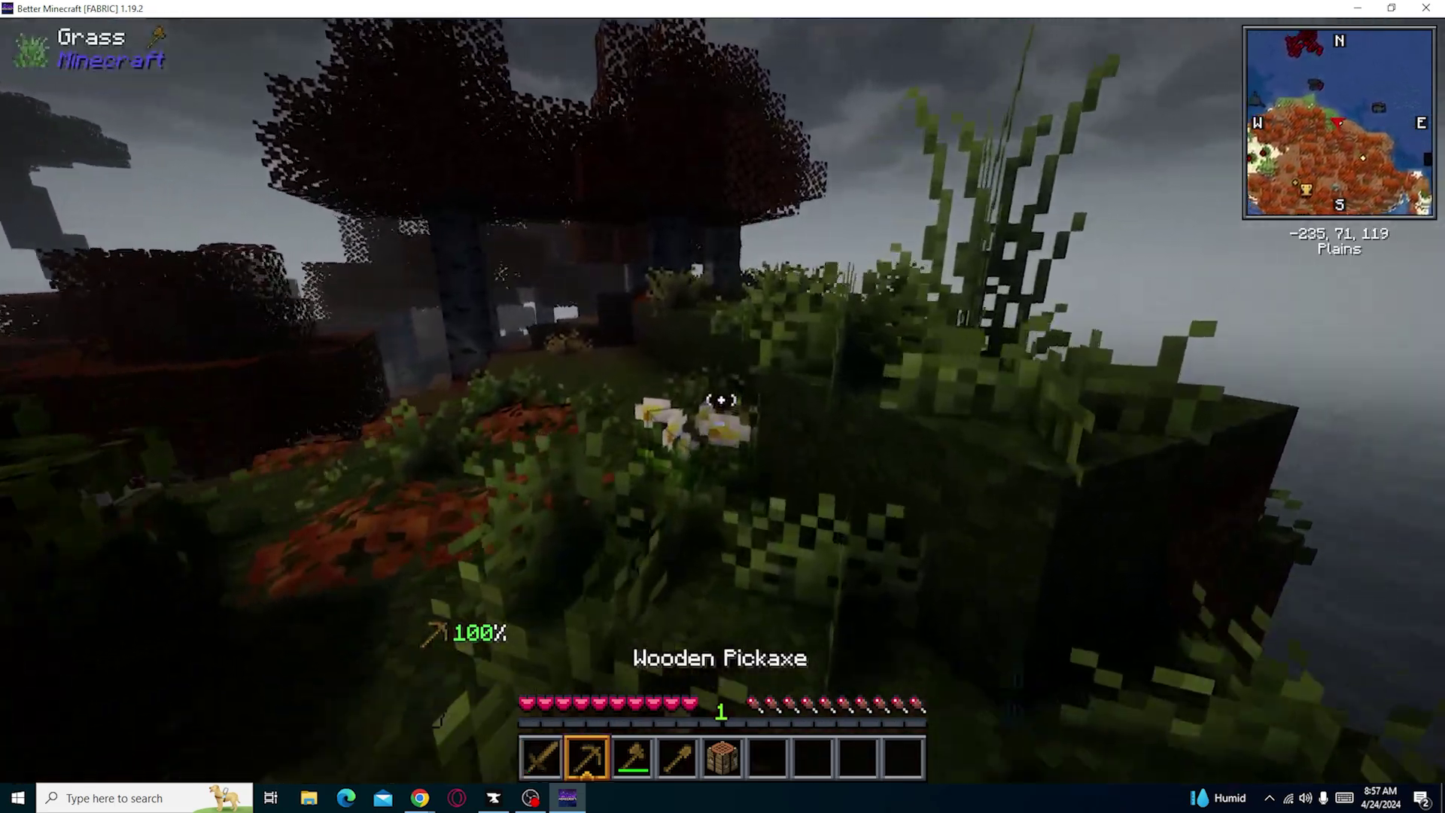
key("1")
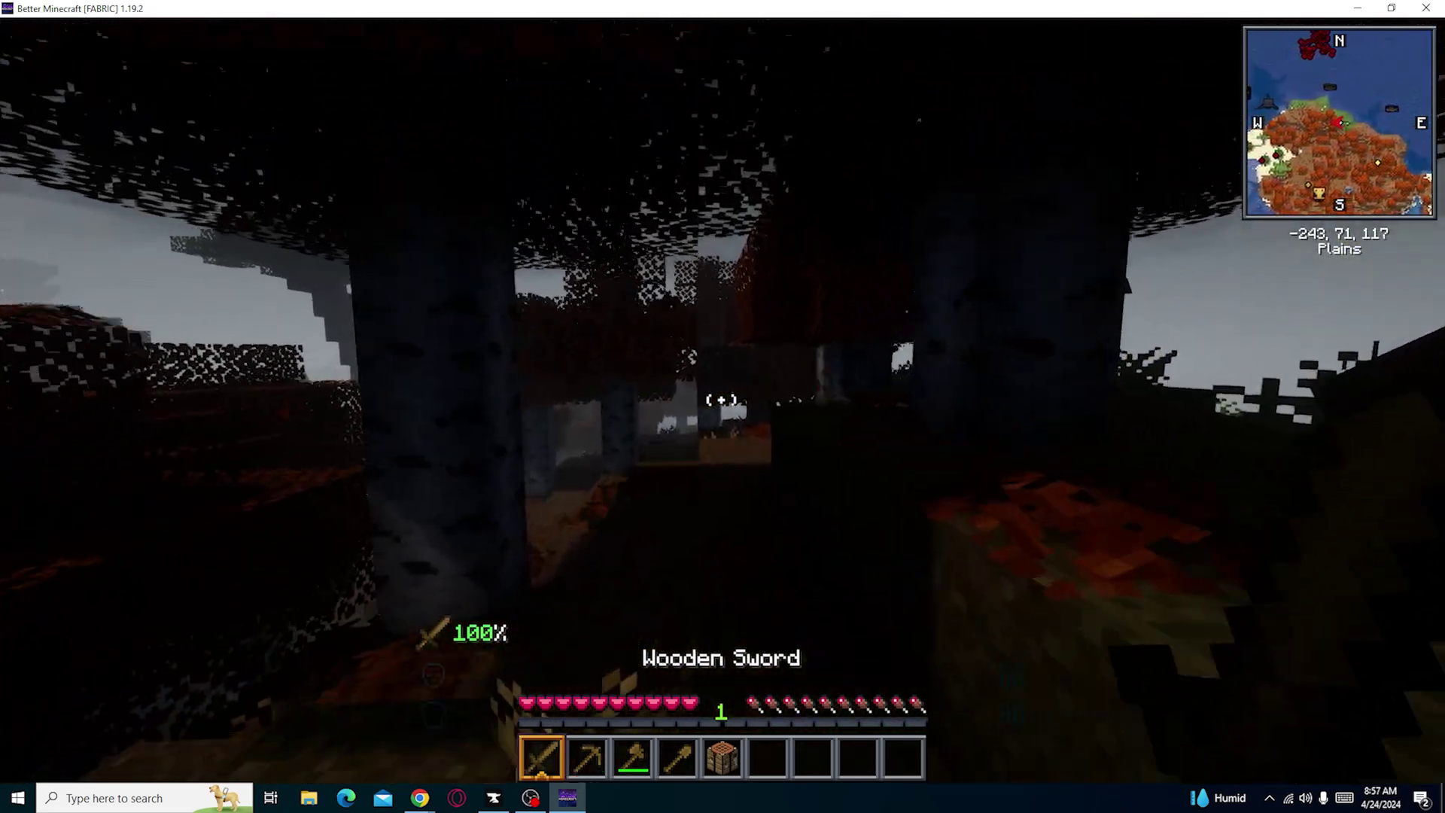
key("w")
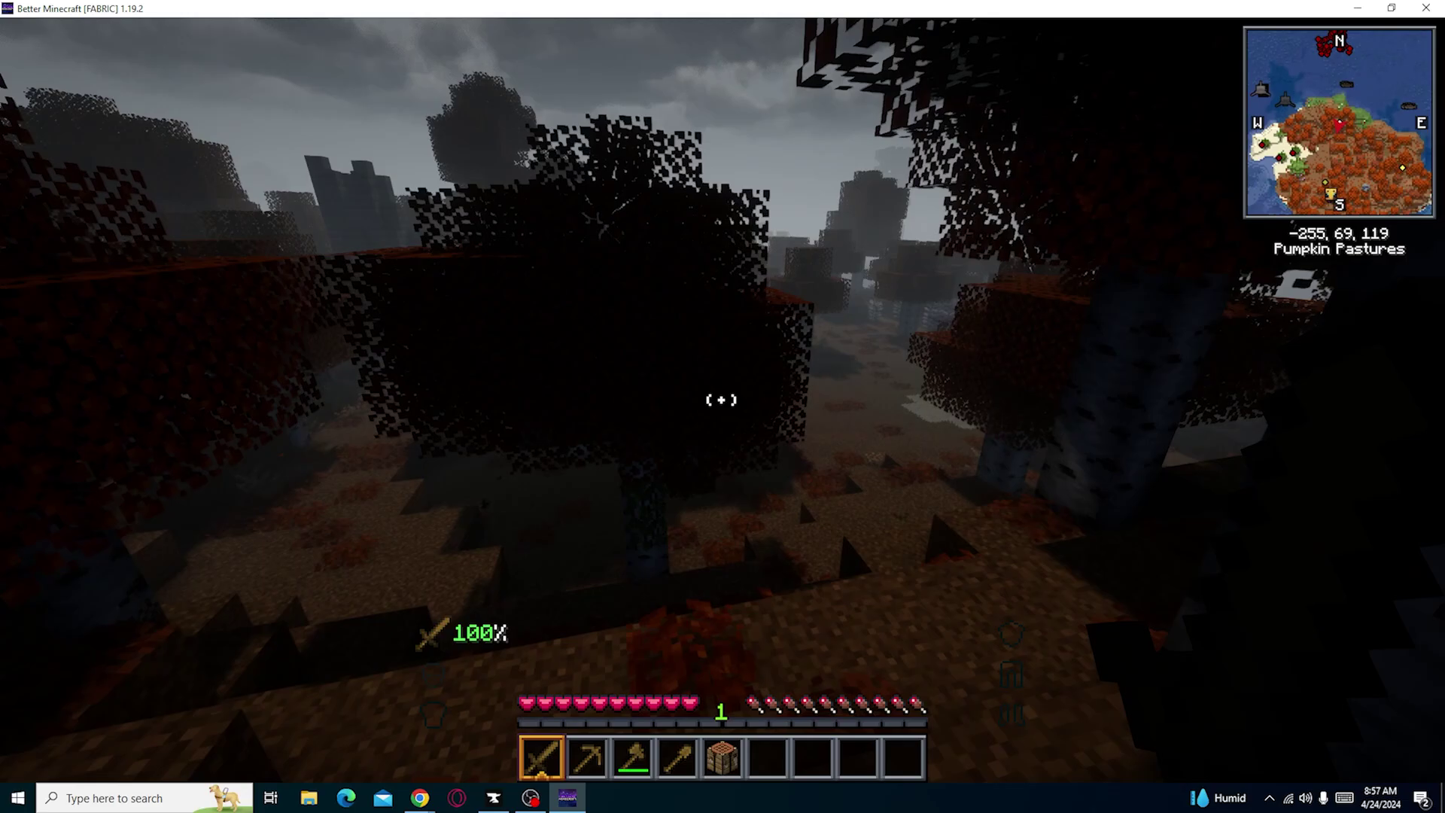
key("w")
key("2")
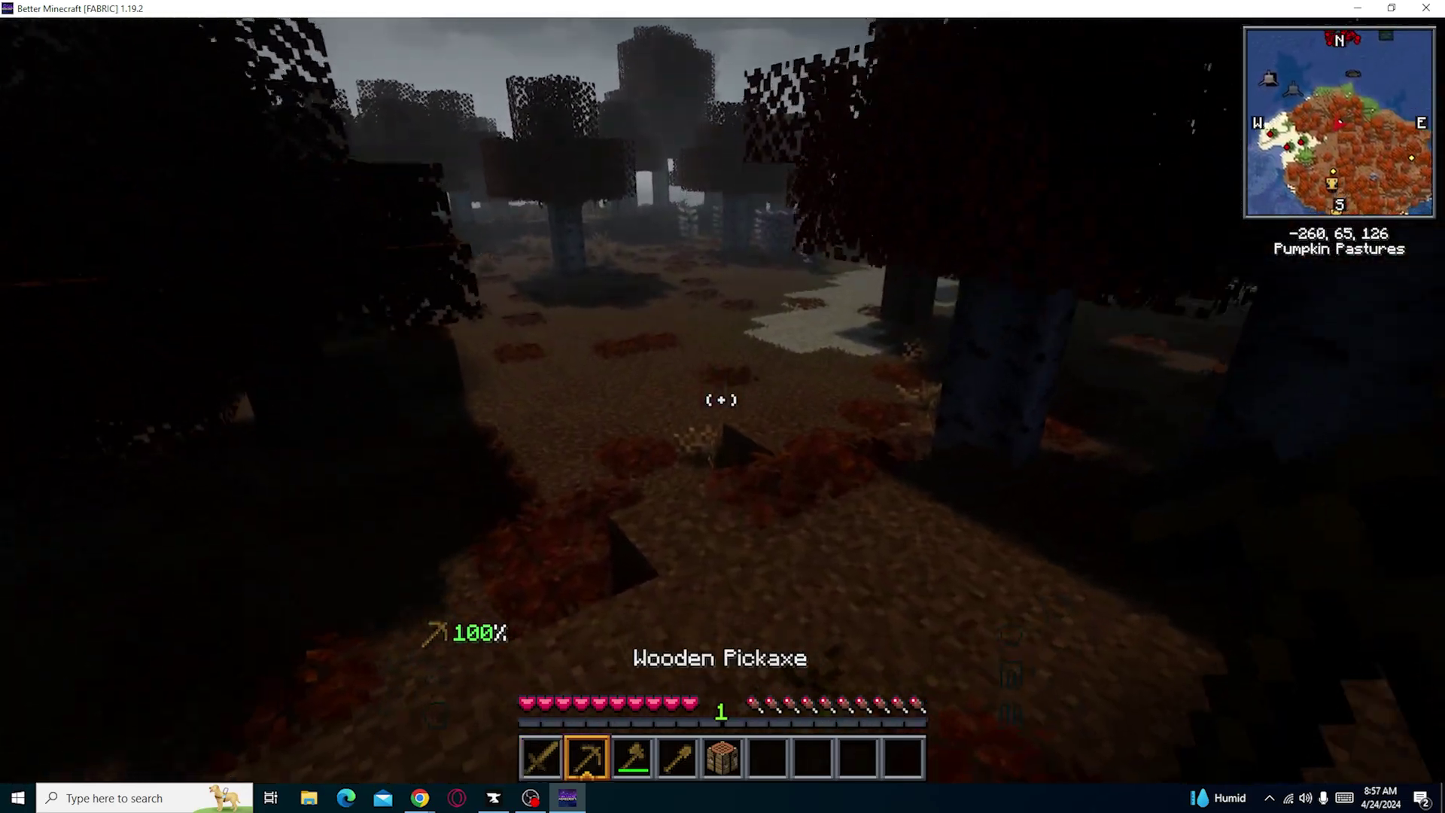
Switch to the wooden axe and walk south through the forest clearing.
key("w")
key("3")
key("w")
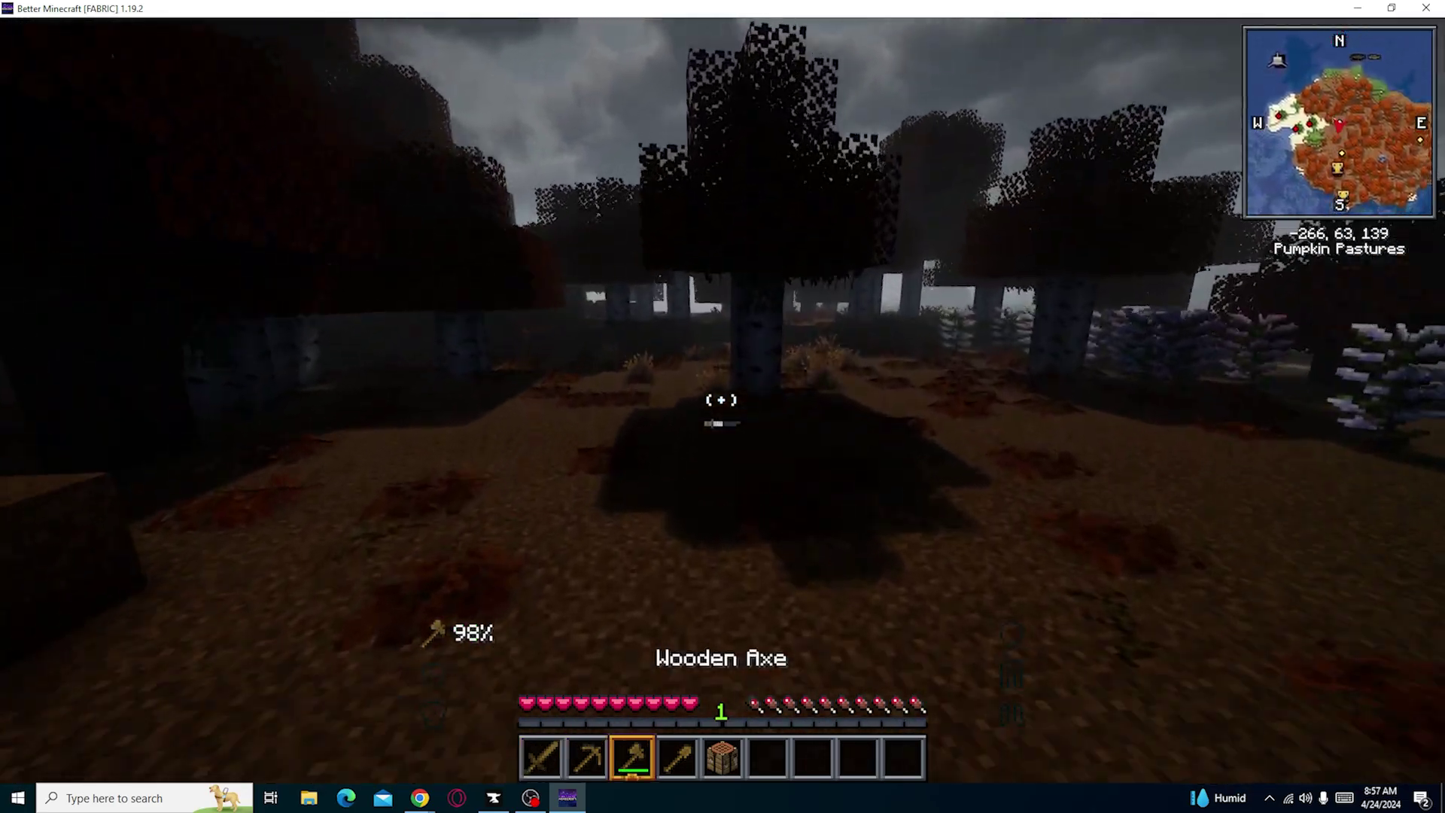
key("w")
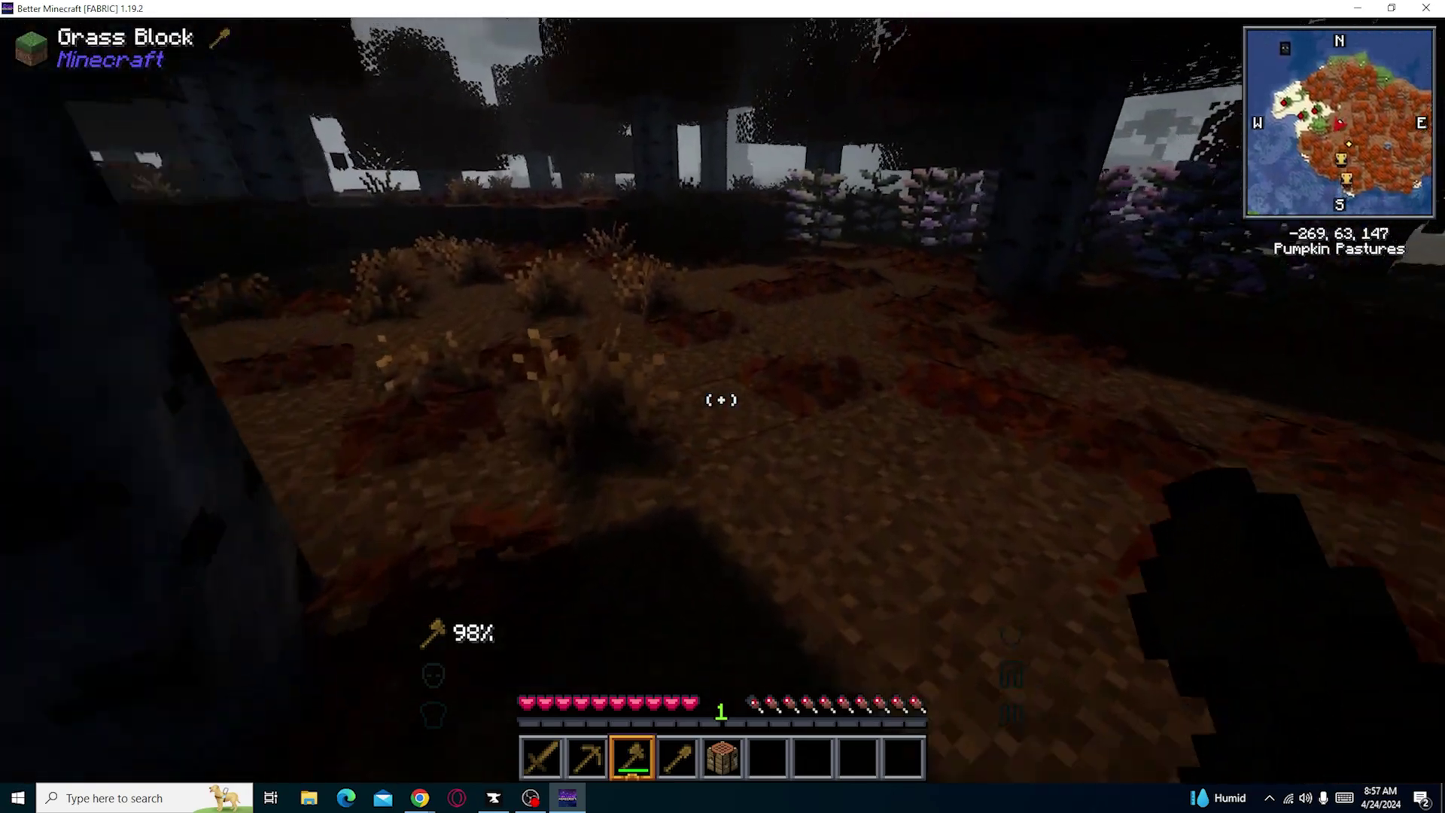
key("w")
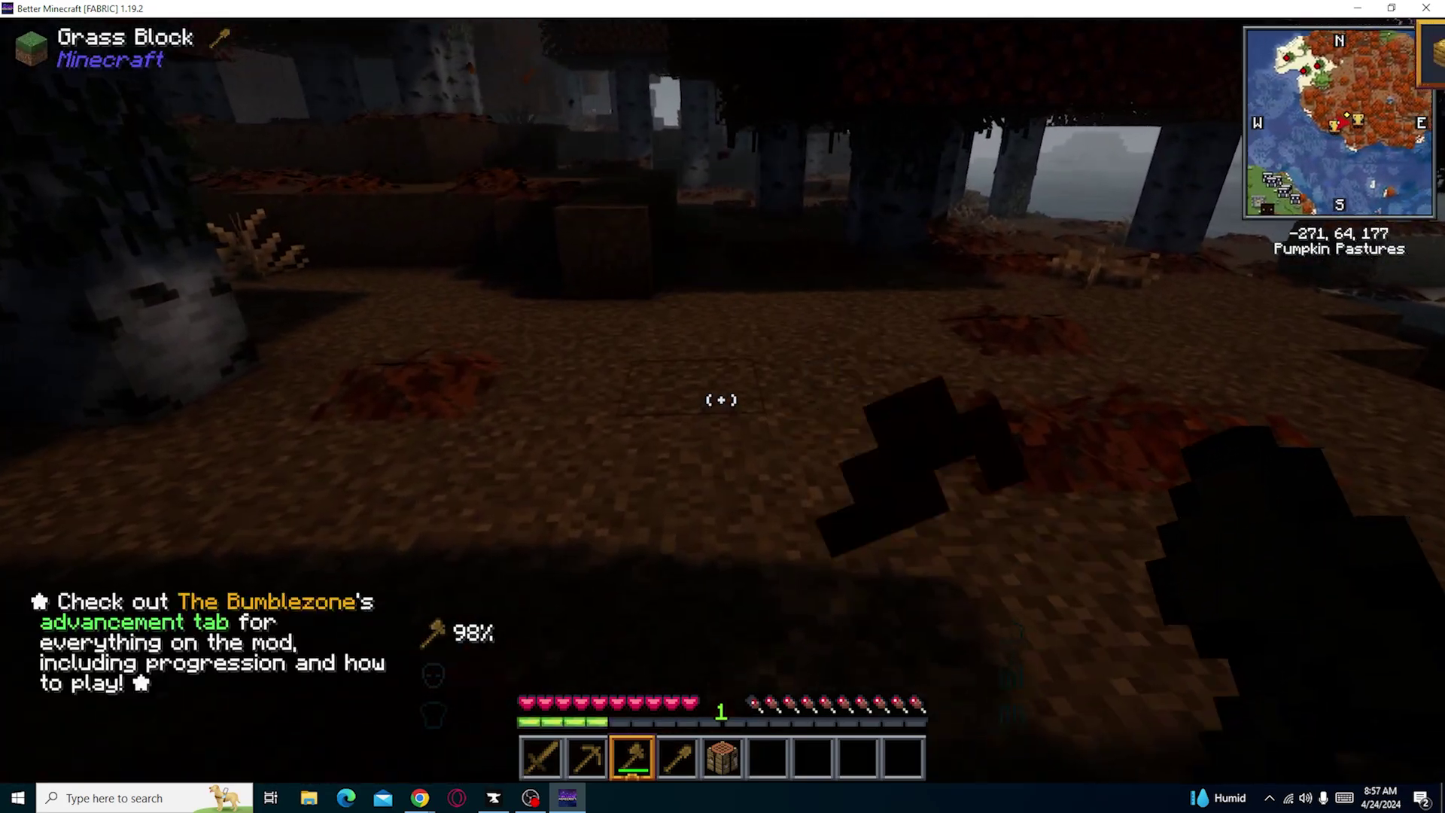
Walk east through the autumn birch forest to the sea cliff near -205, 71, 129.
key("w")
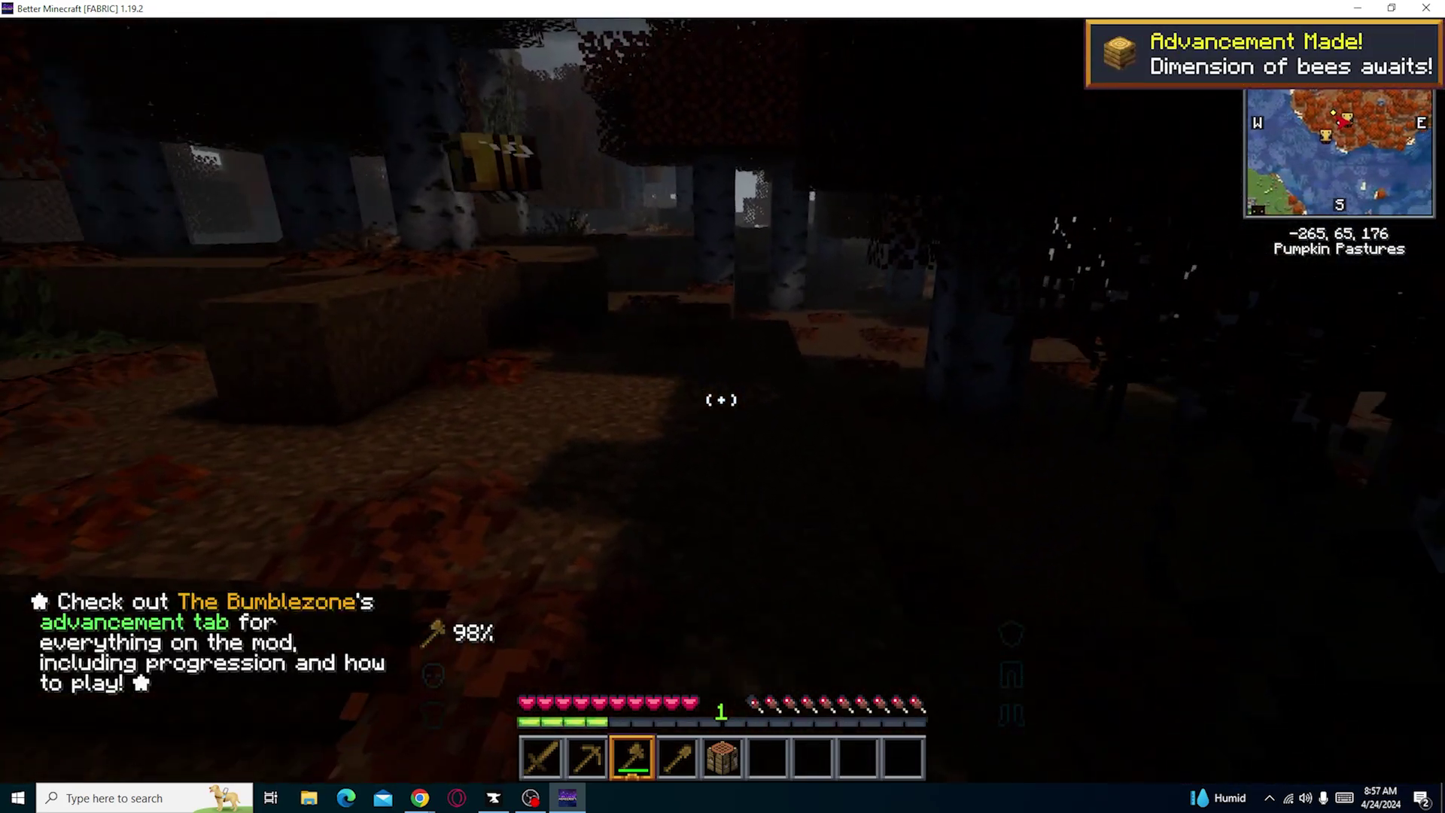
key("w")
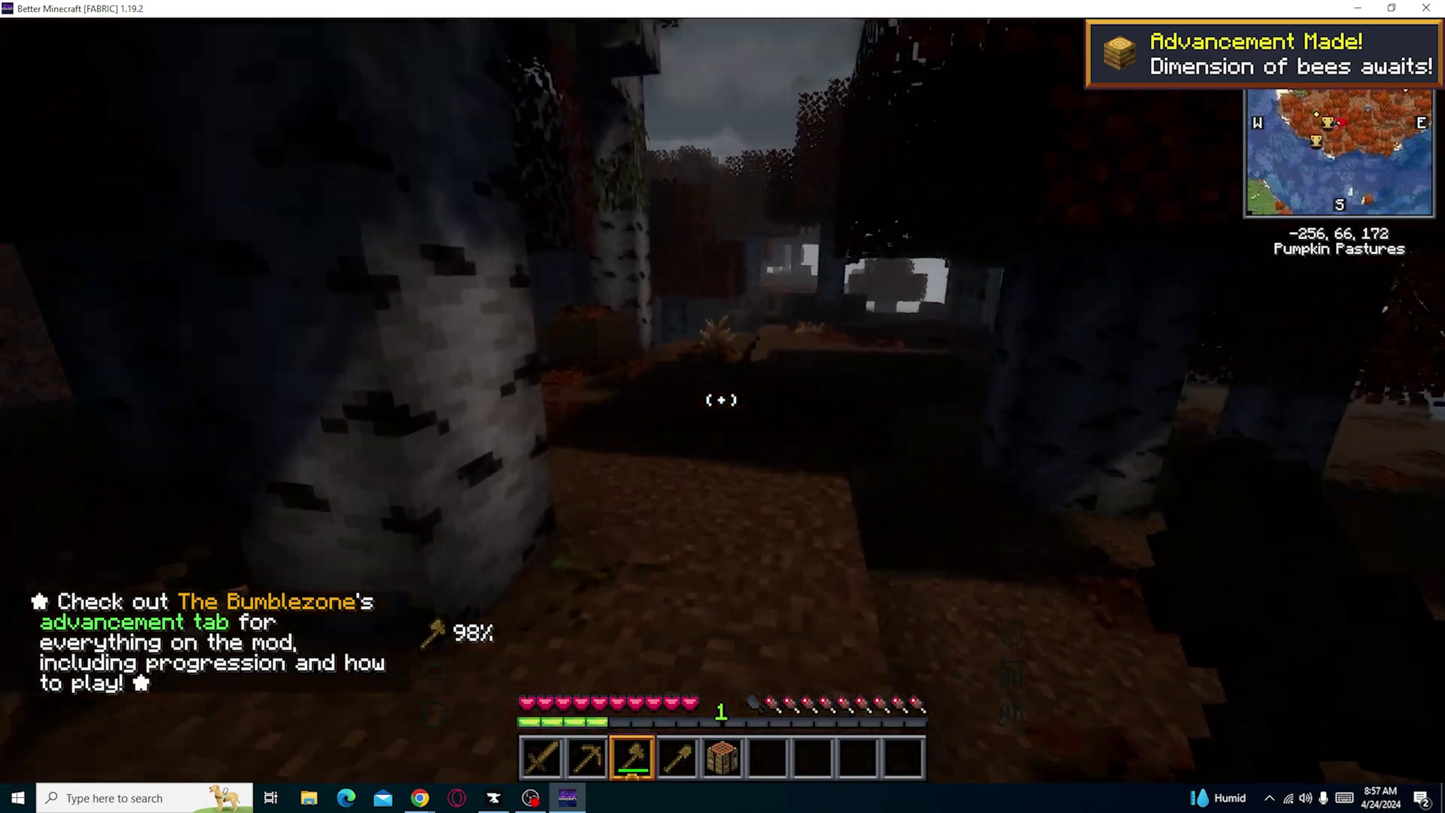
key("w")
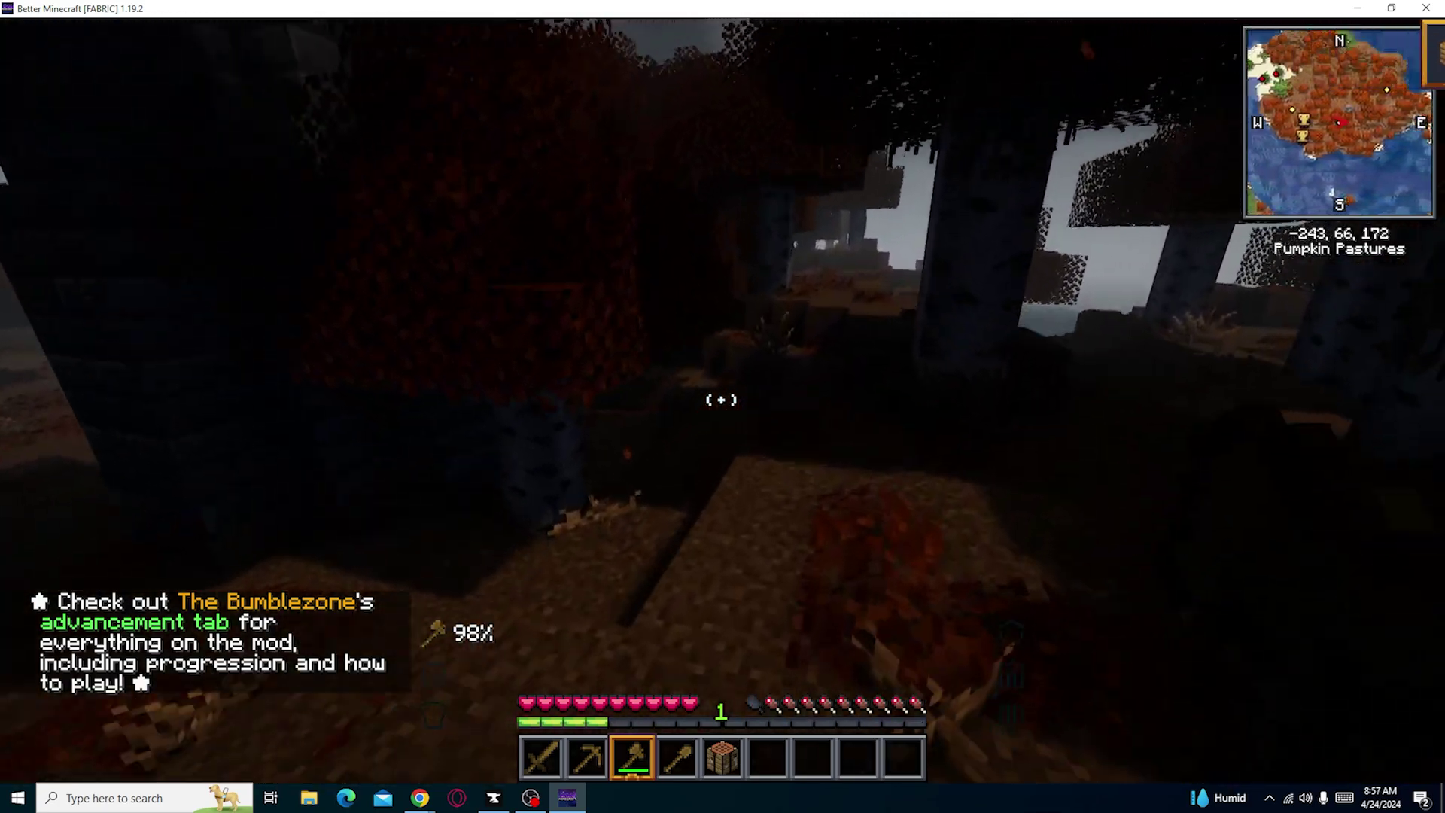
key("w")
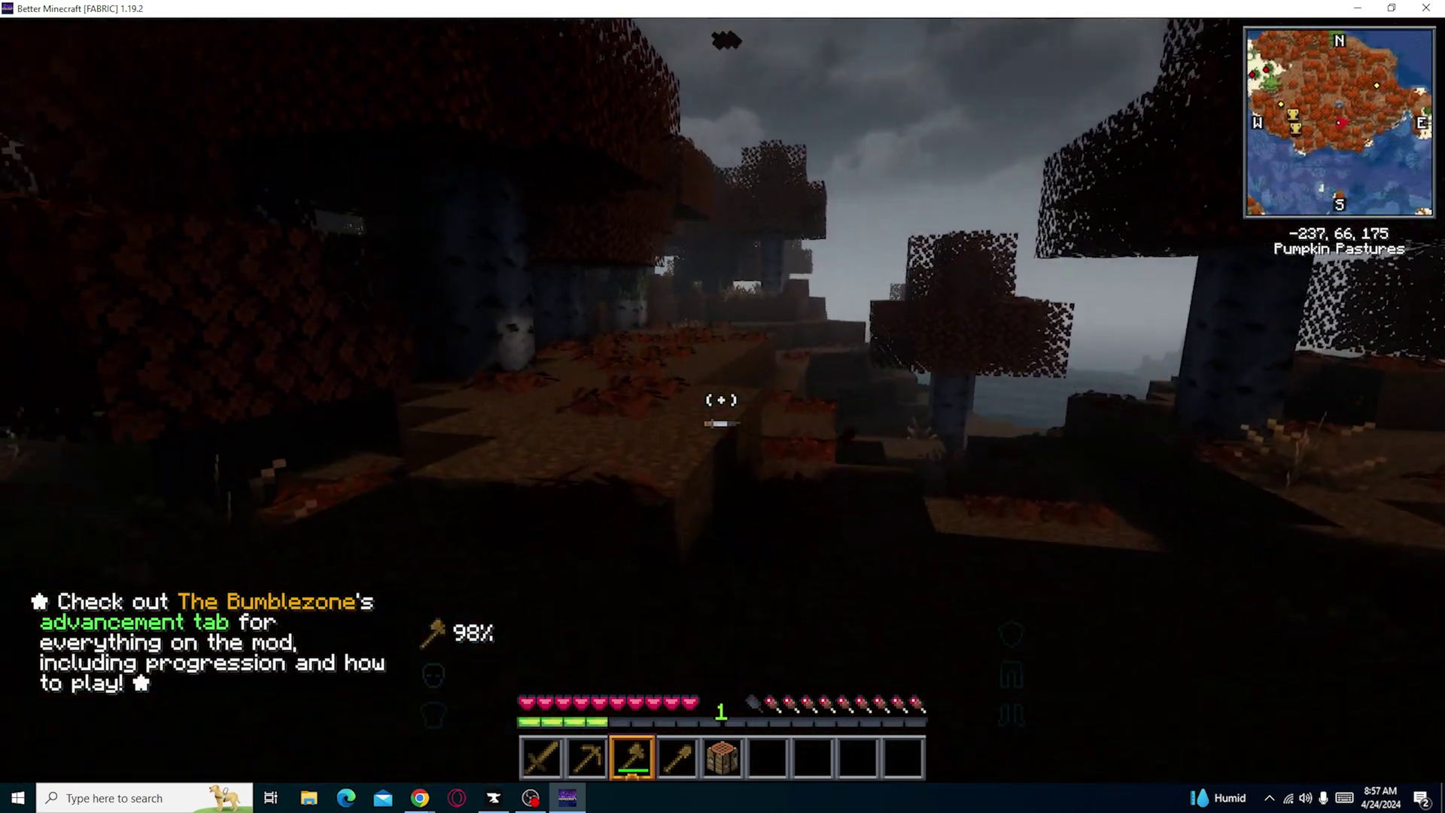
key("w")
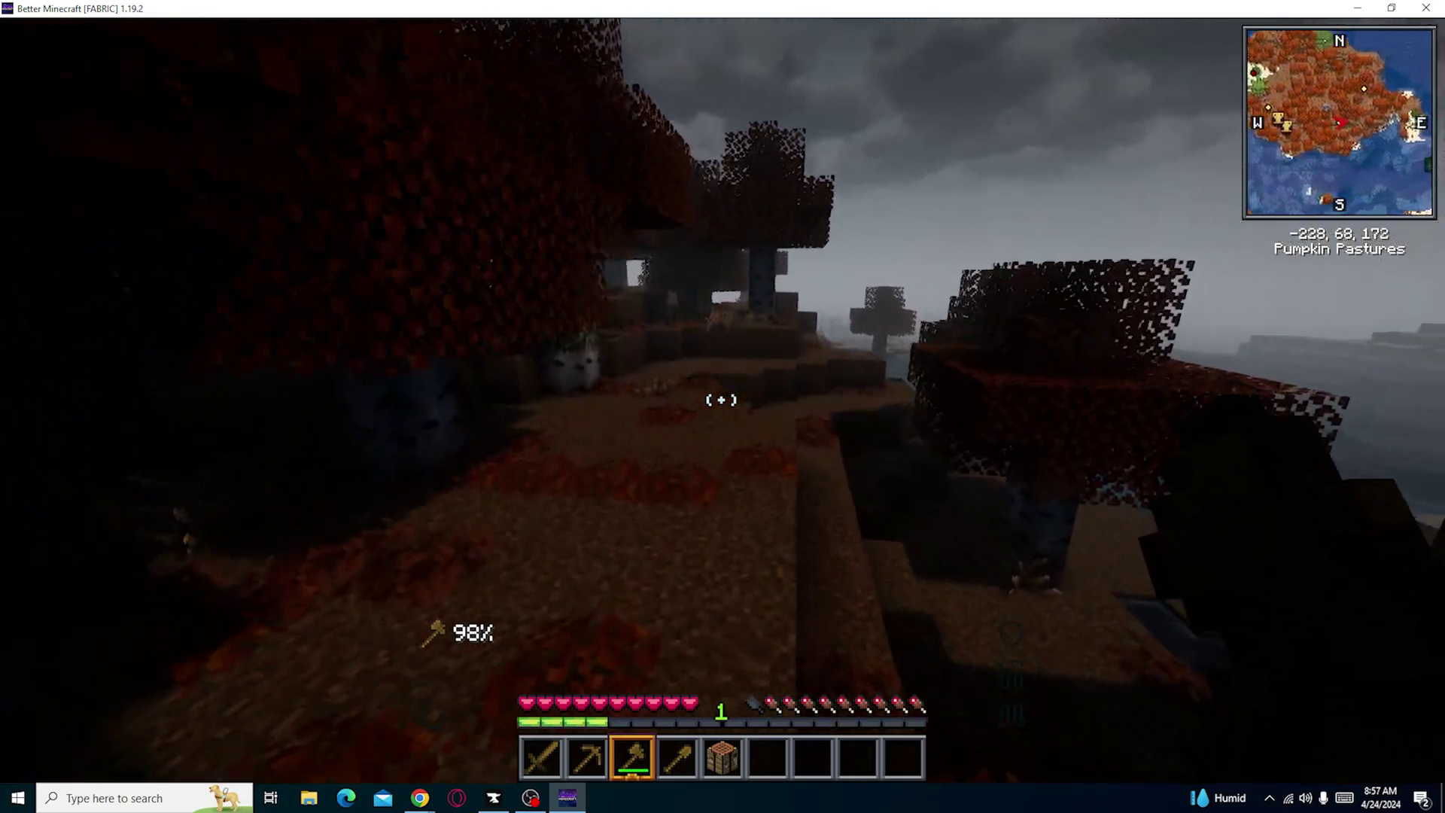
key("w")
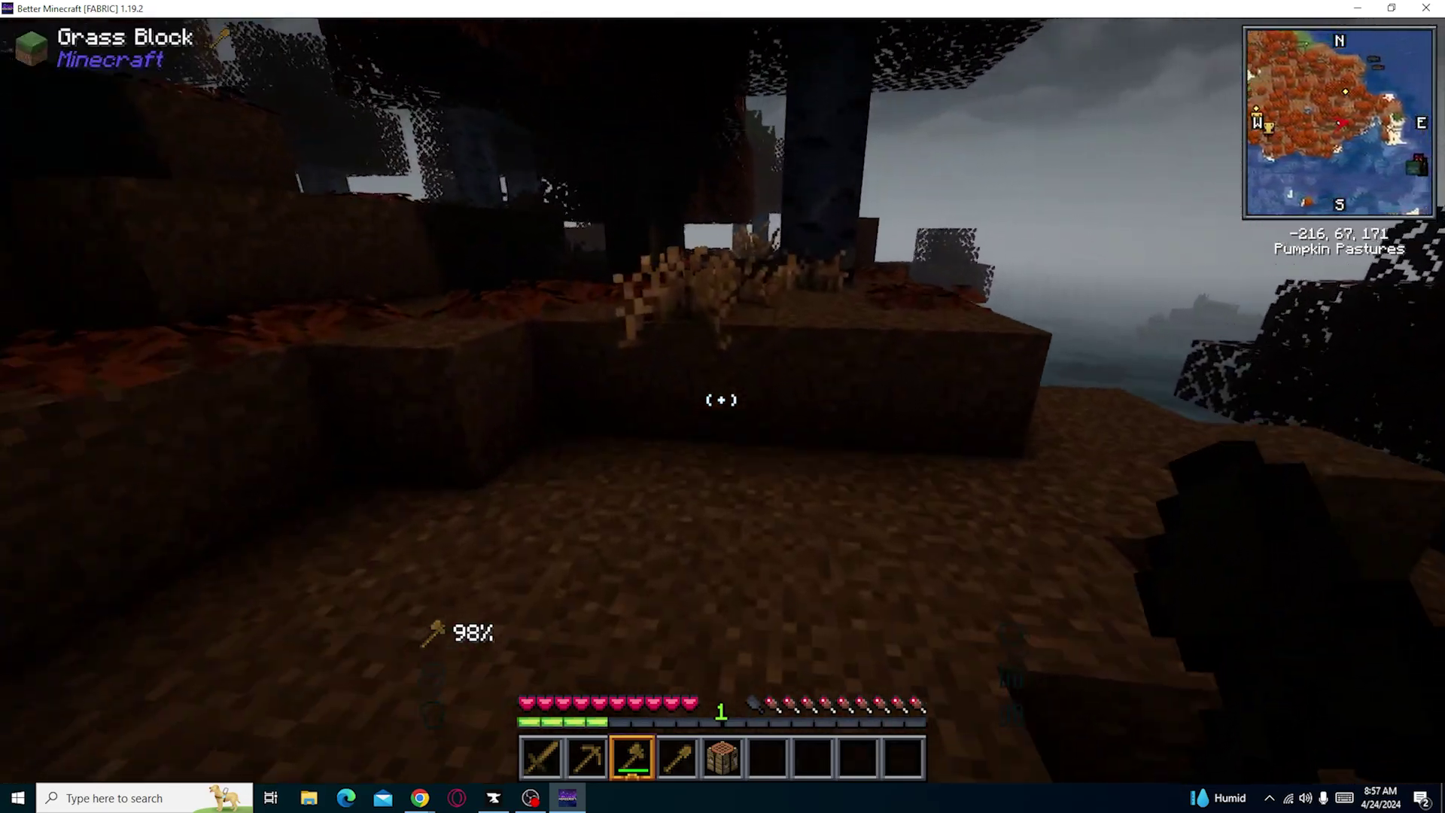
key("w")
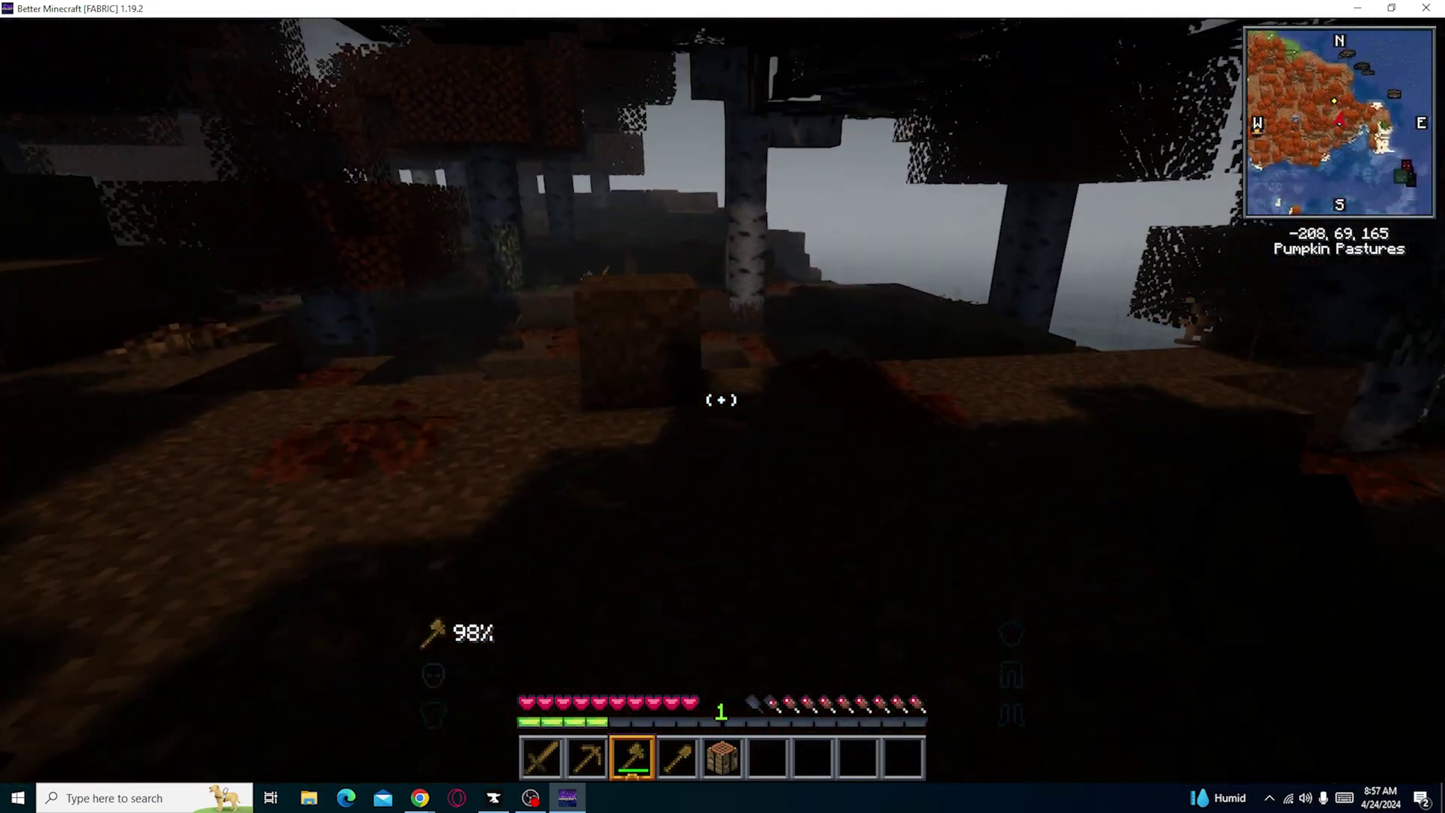
key("w")
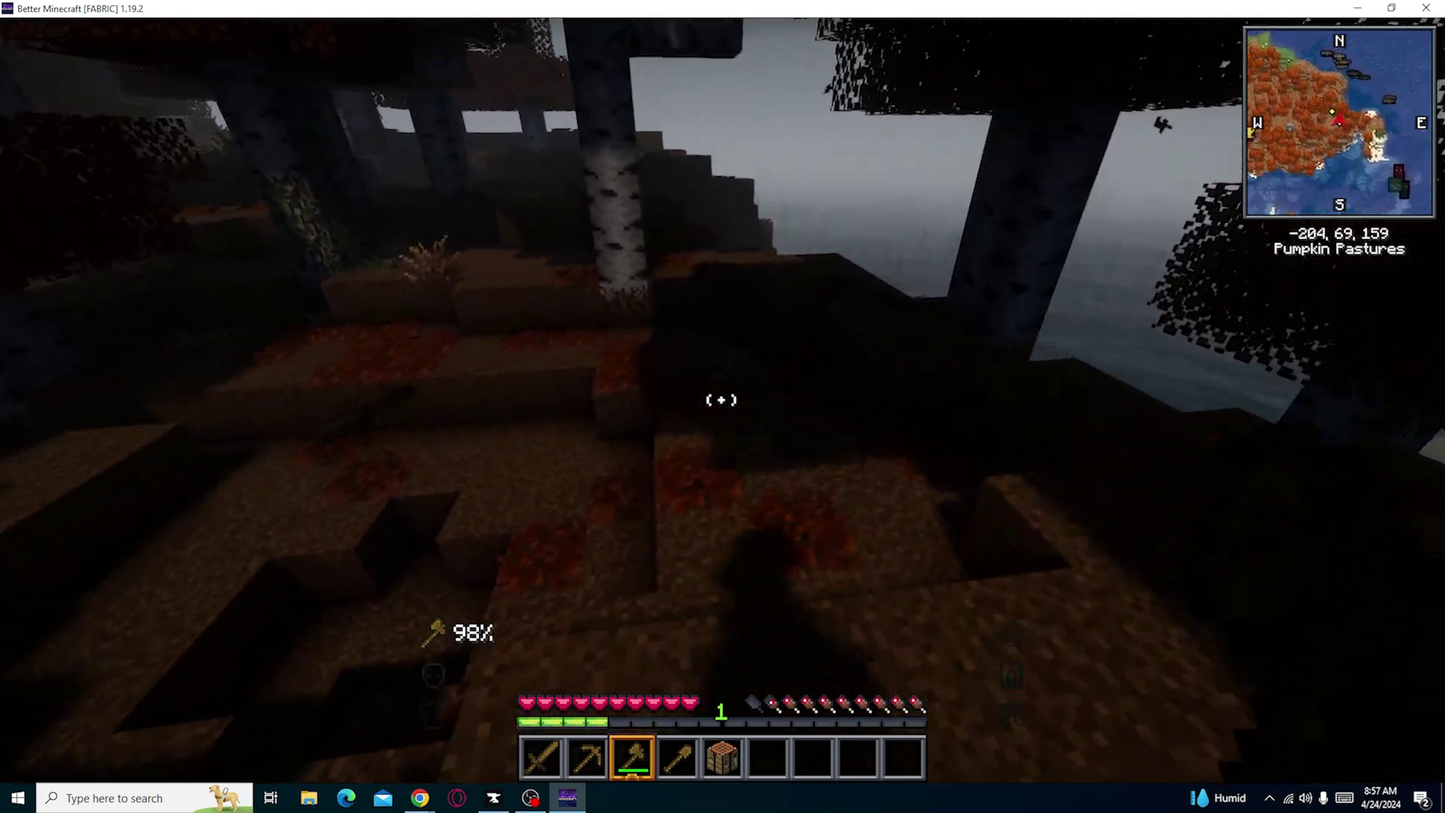
key("w")
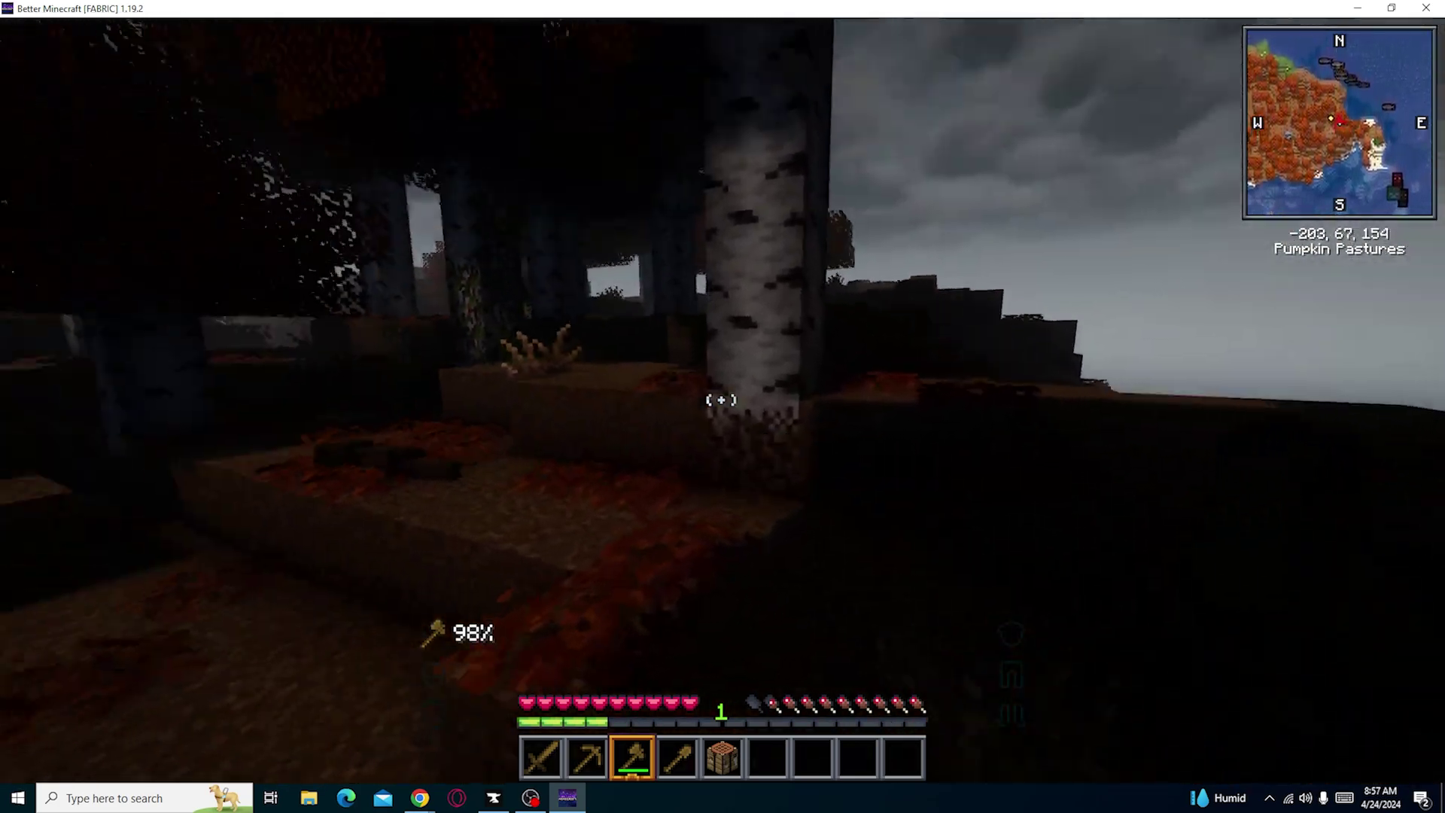
key("w")
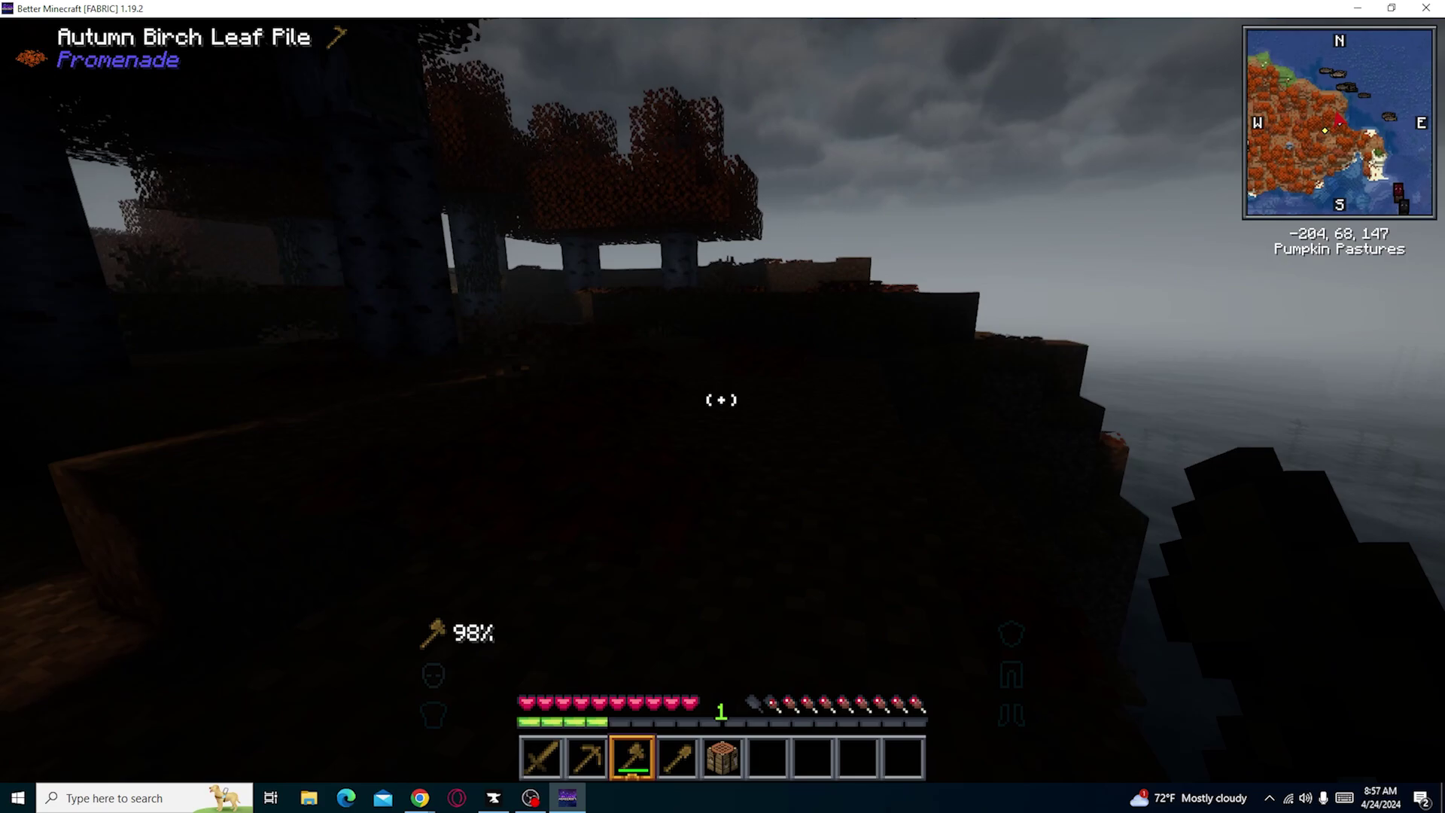
key("w")
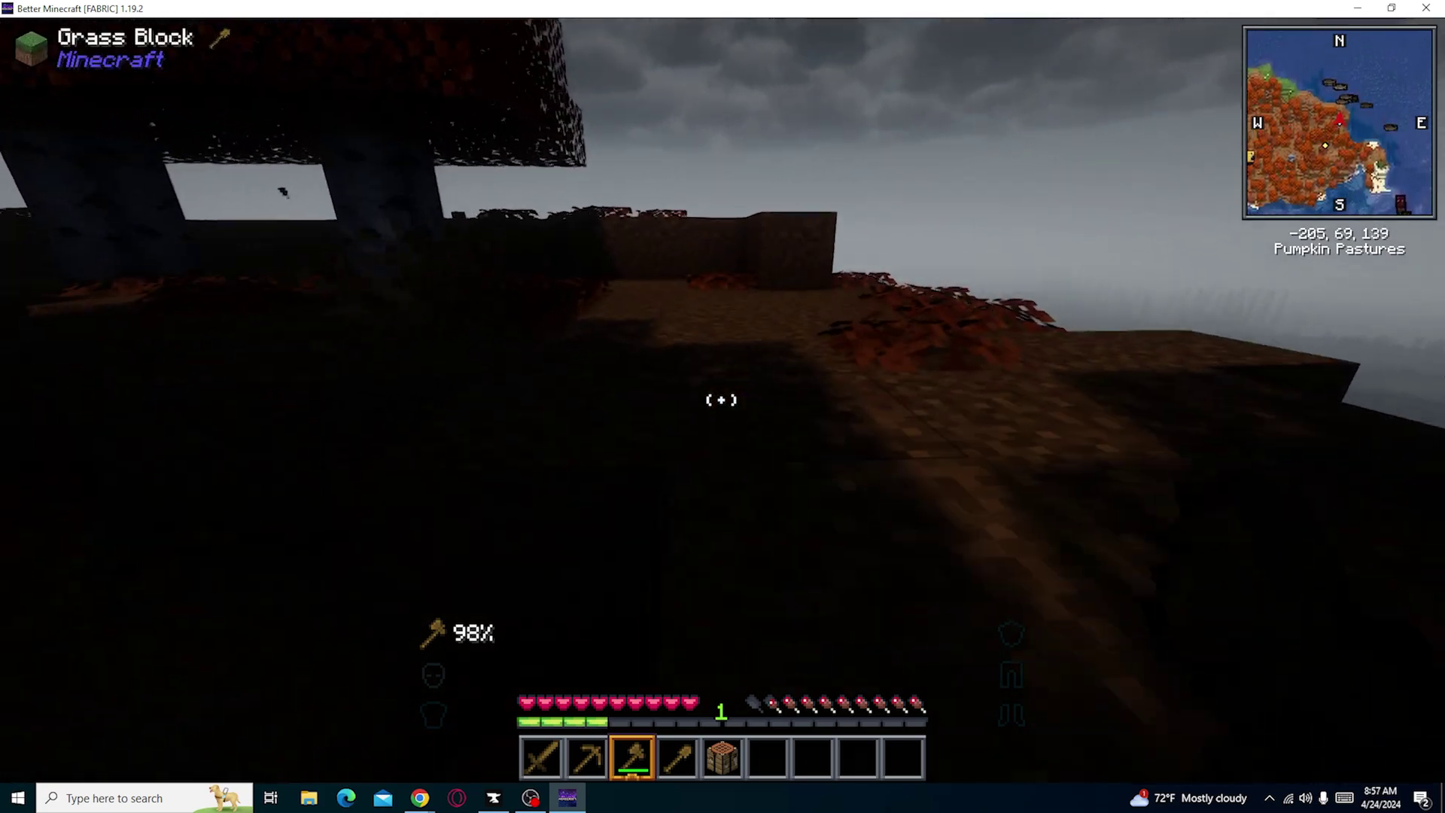
key("w")
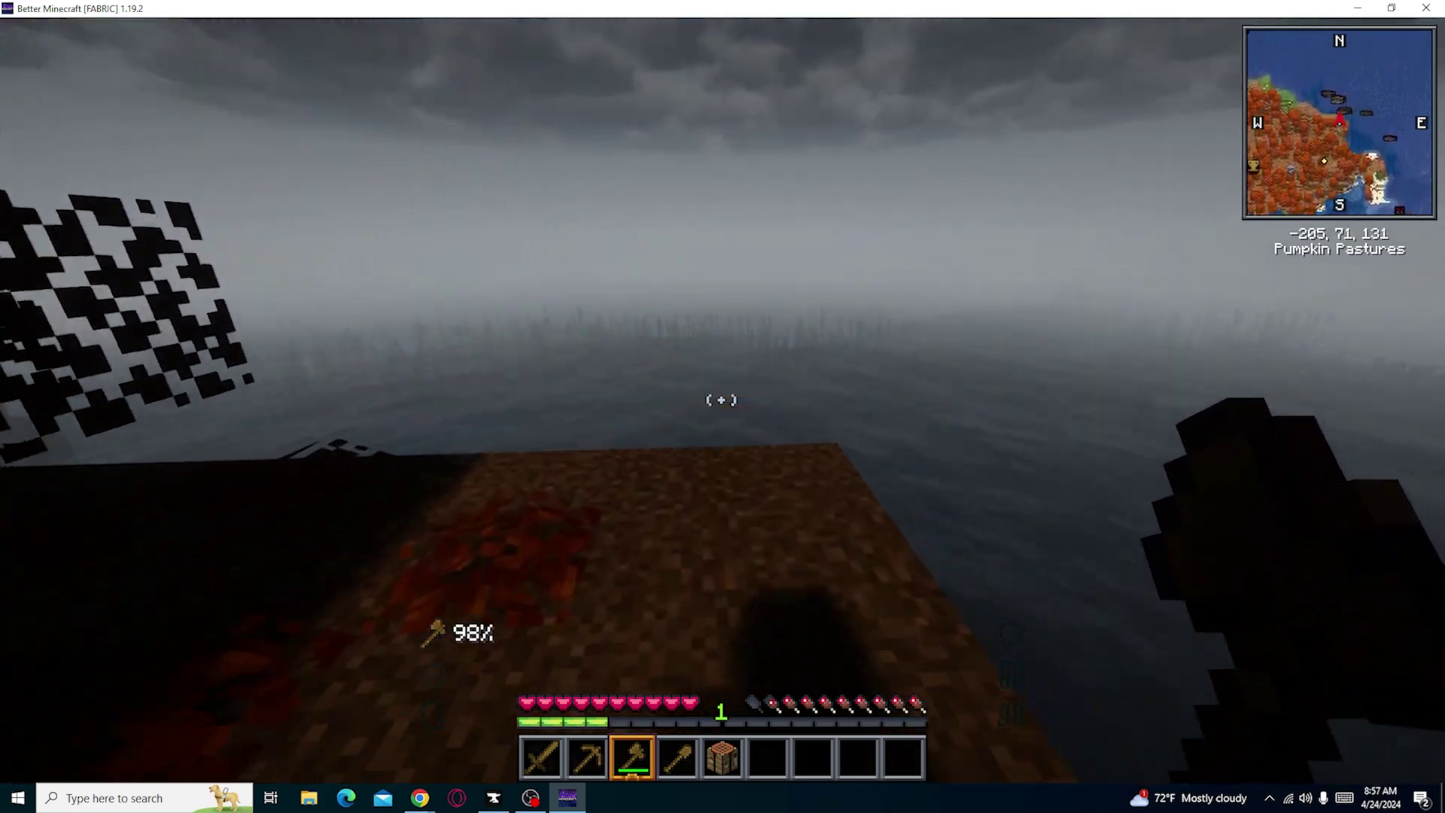